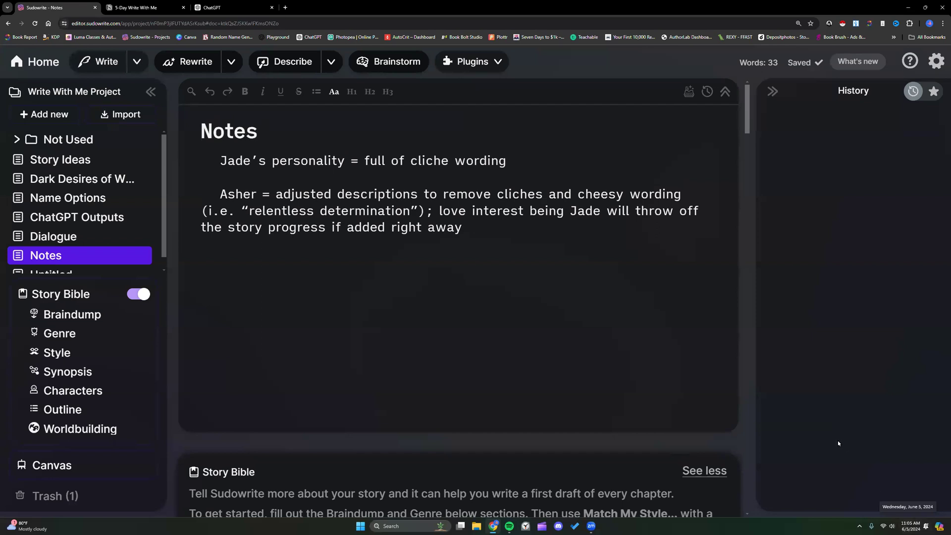
Switch to the 5-Day Write With Me page in Notion and view its web publishing settings
left_click(136, 8)
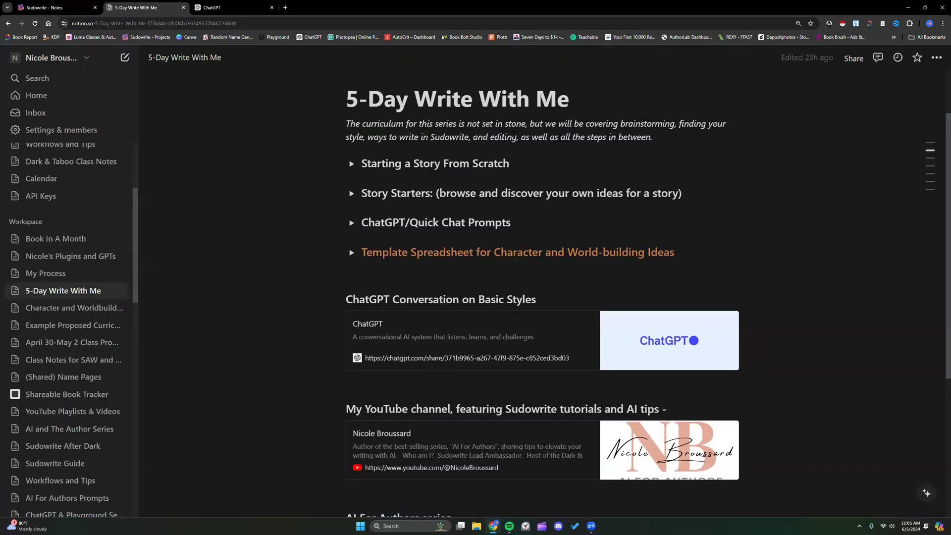
left_click(847, 61)
left_click(718, 81)
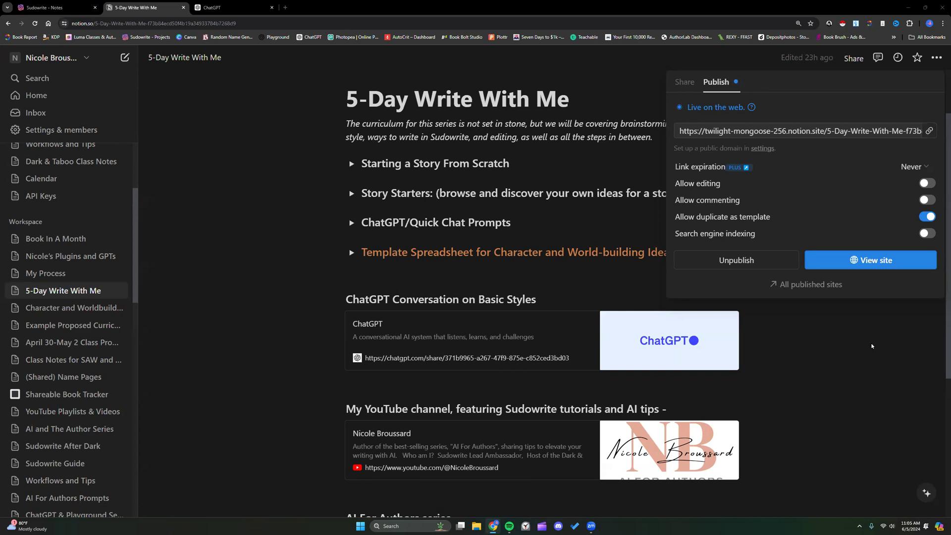
left_click(250, 232)
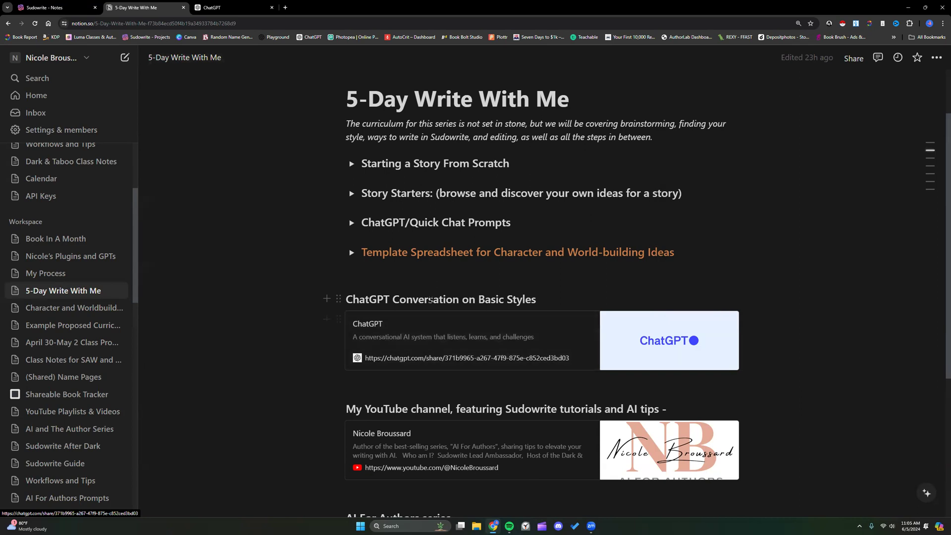
left_click(74, 7)
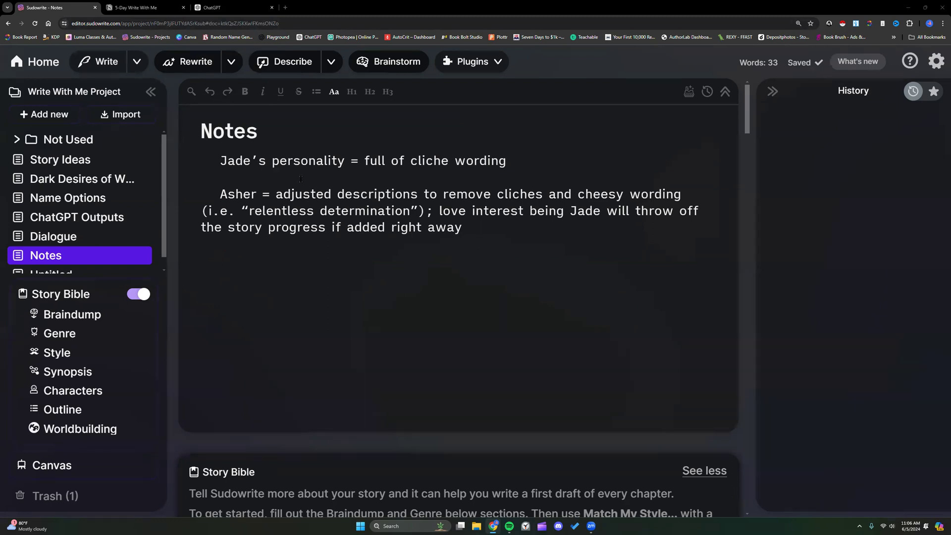
left_click(222, 159)
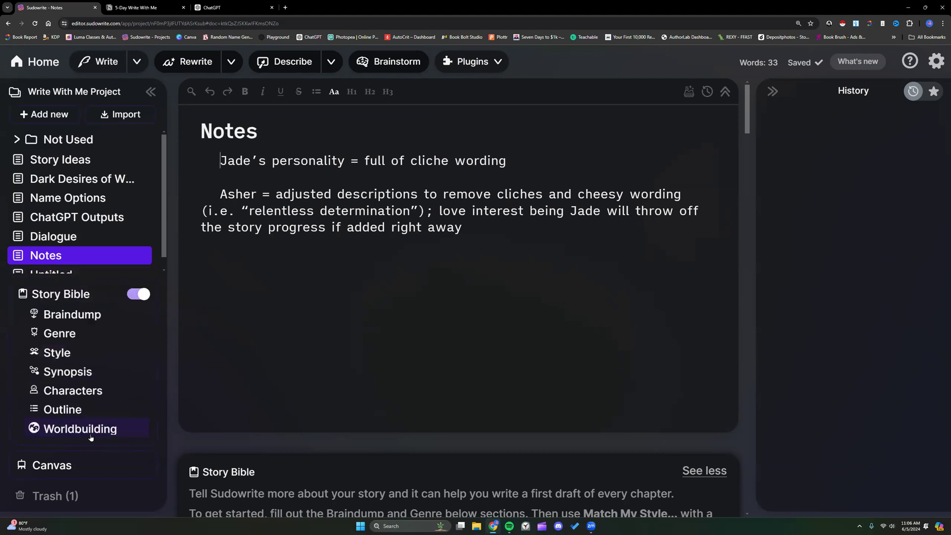
left_click(92, 392)
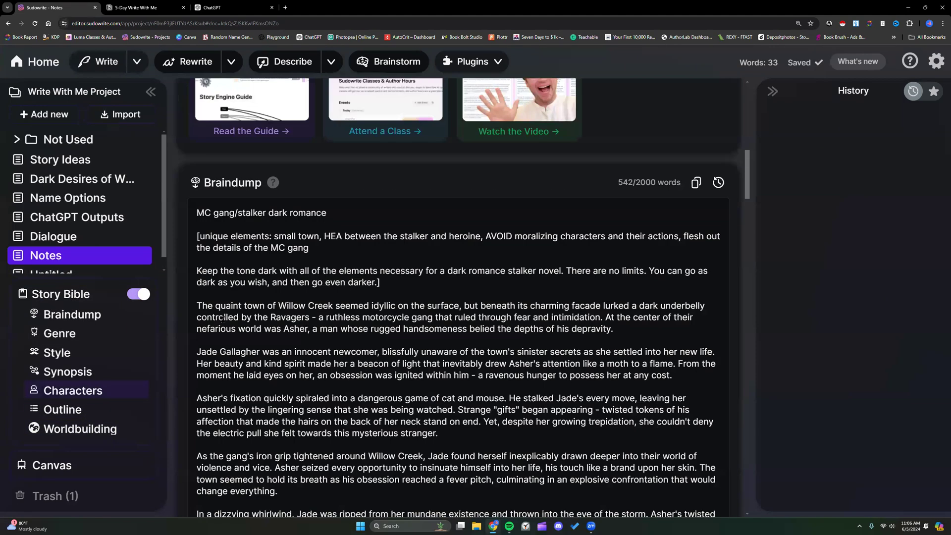
left_click(325, 152)
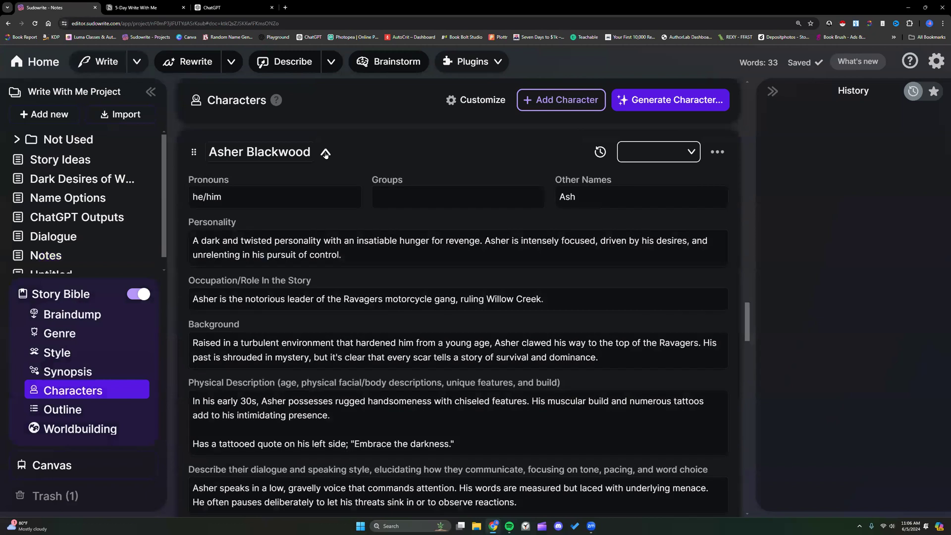
scroll(395, 272, "down", 10)
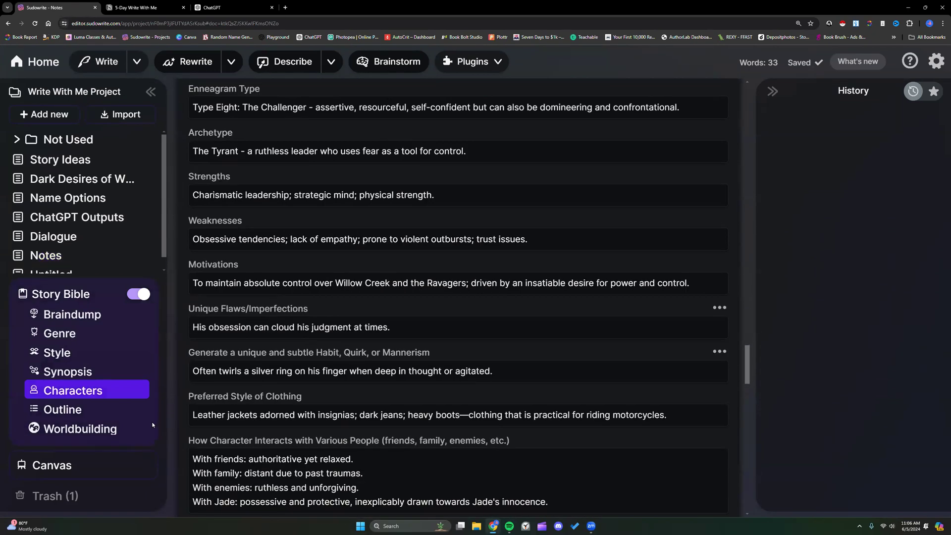
scroll(362, 405, "down", 3)
scroll(362, 405, "down", 4)
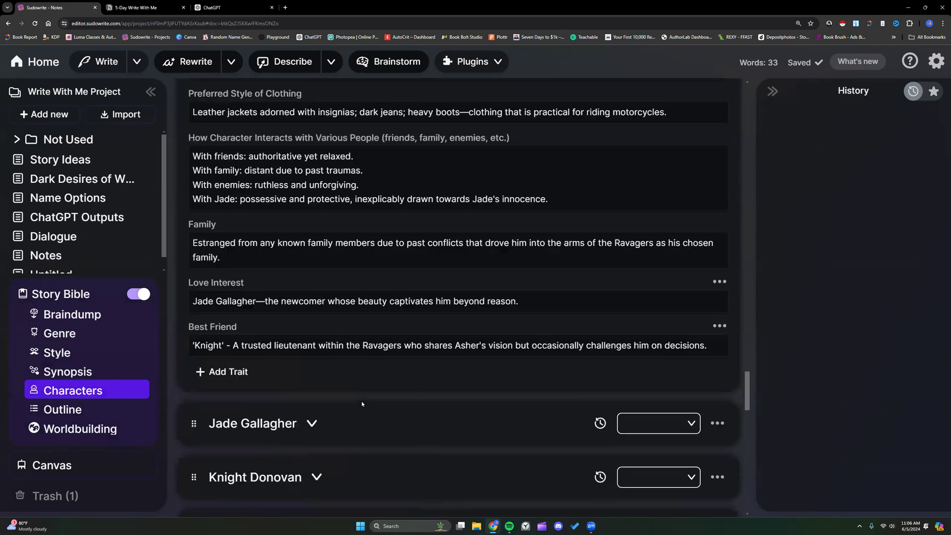
Expand Jade's character profile and highlight her whole Personality description for review
left_click(312, 355)
scroll(453, 355, "down", 3)
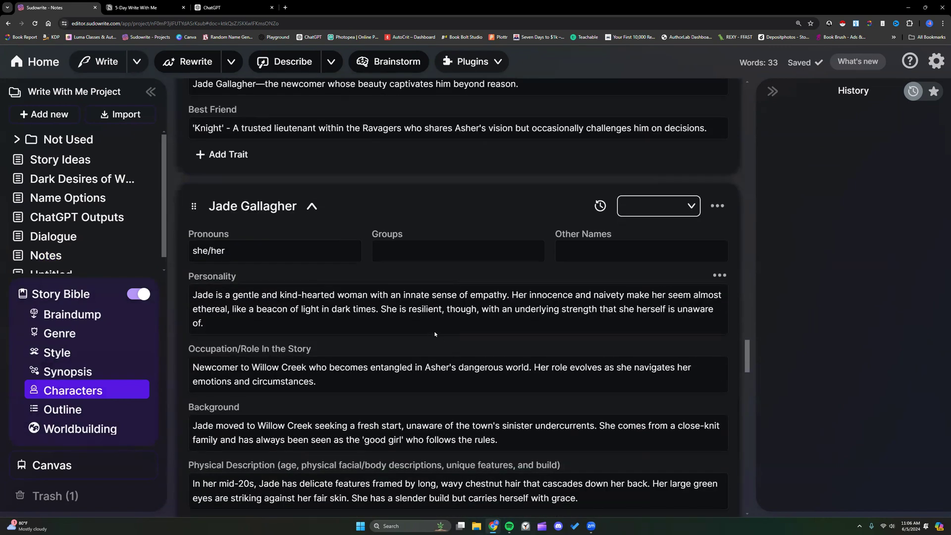
scroll(438, 337, "down", 3)
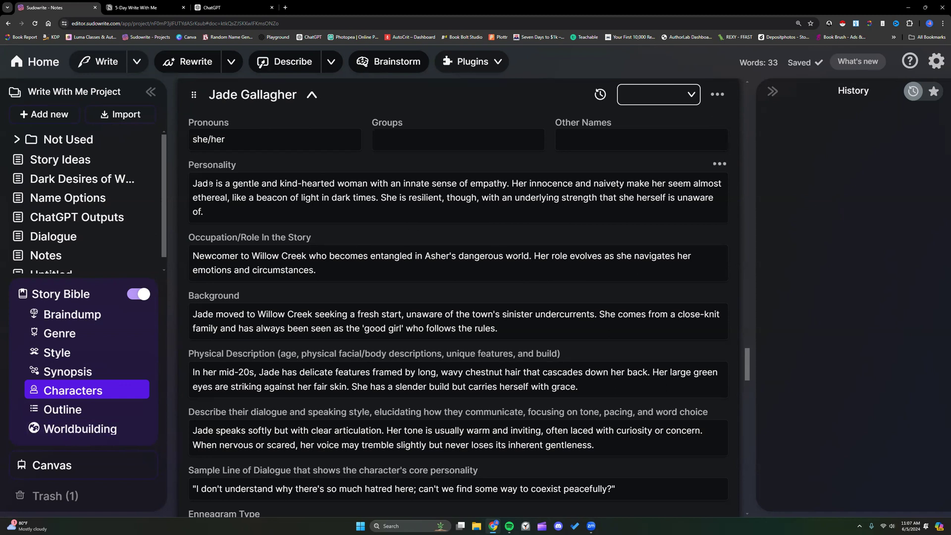
left_click_drag(193, 183, 208, 210)
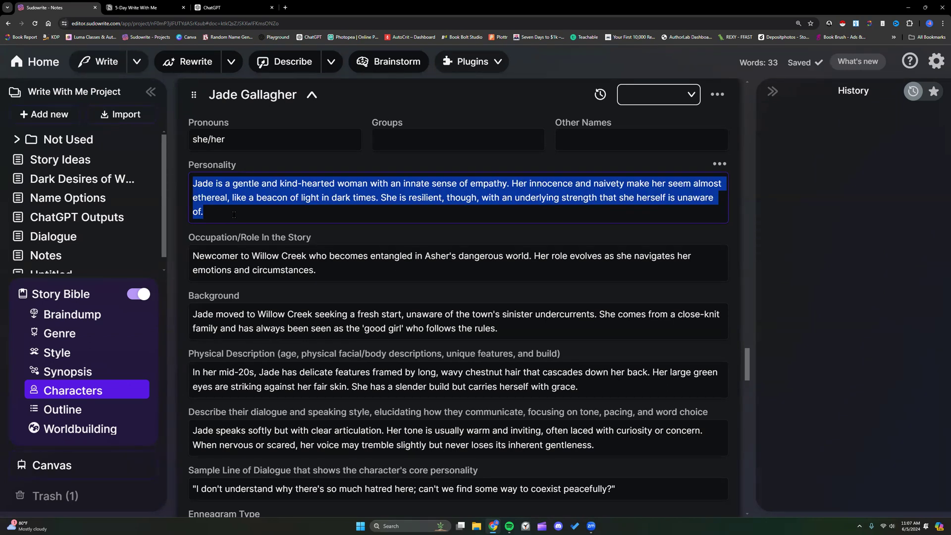
left_click(234, 215)
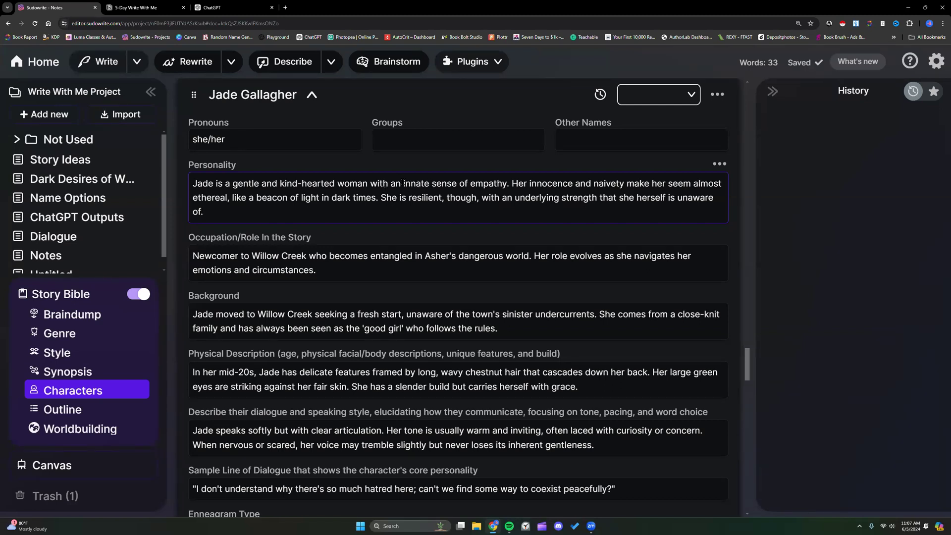
Highlight the phrases "innate sense of empathy" and "beacon of light in dark times" in Jade's Personality description
left_click_drag(403, 183, 507, 183)
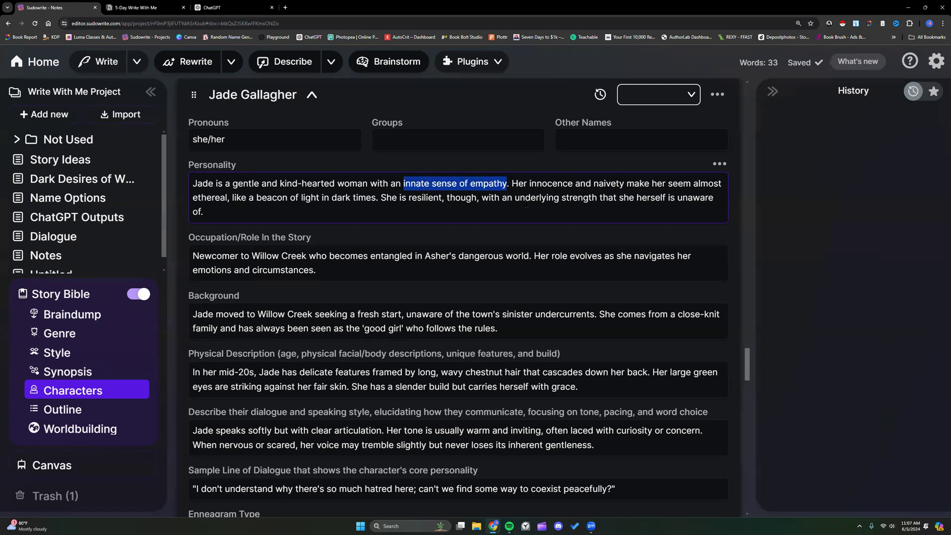
left_click(585, 183)
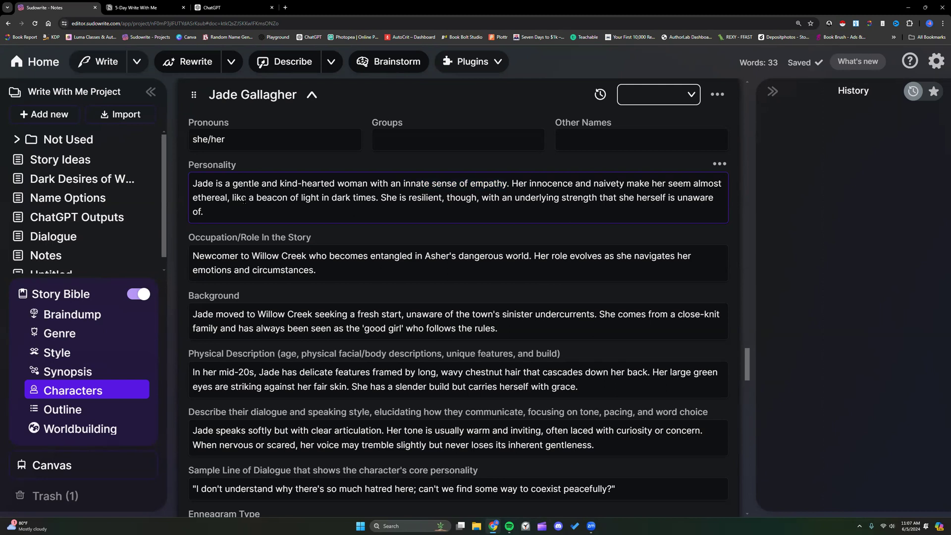
left_click_drag(242, 200, 373, 200)
left_click(397, 207)
left_click(505, 17)
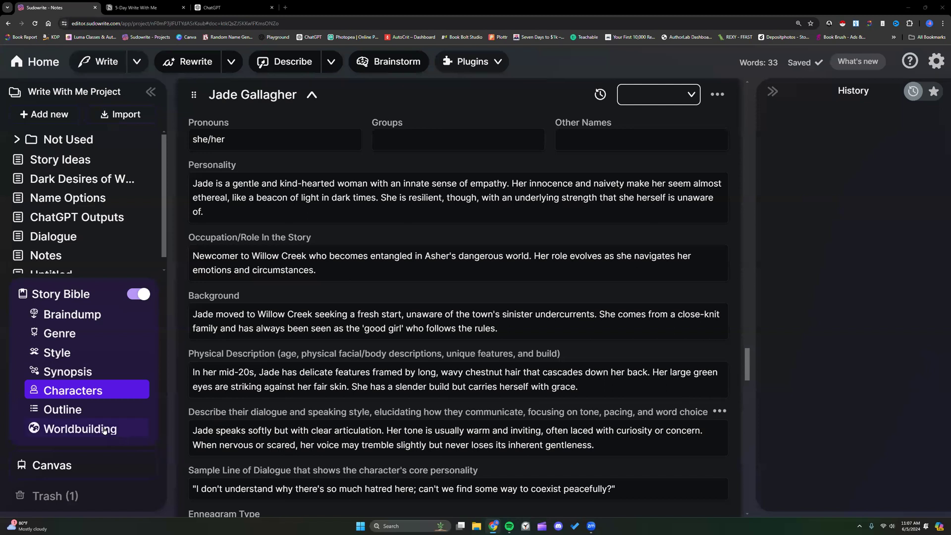
Go back to the Notes document and highlight the phrase "relentless determination" in the Asher note
left_click_drag(748, 368, 740, 99)
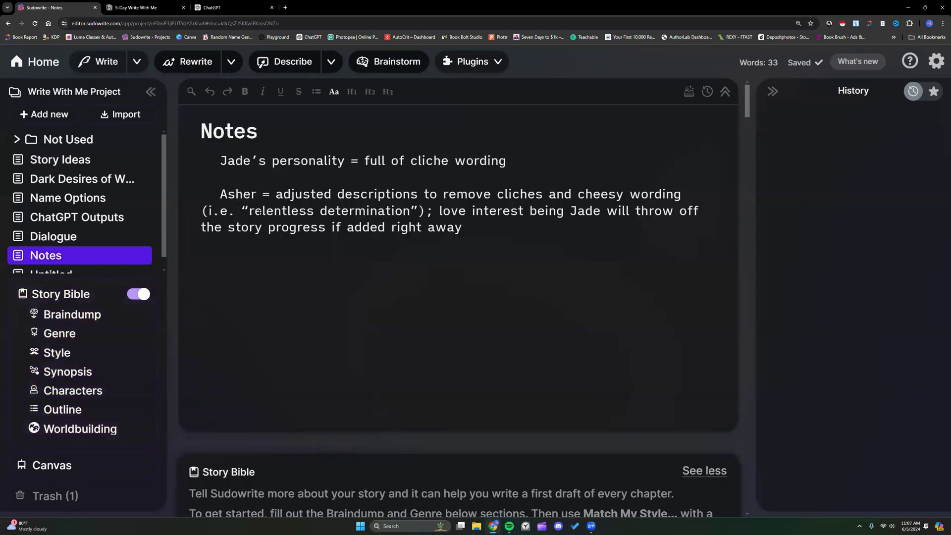
left_click_drag(243, 209, 417, 211)
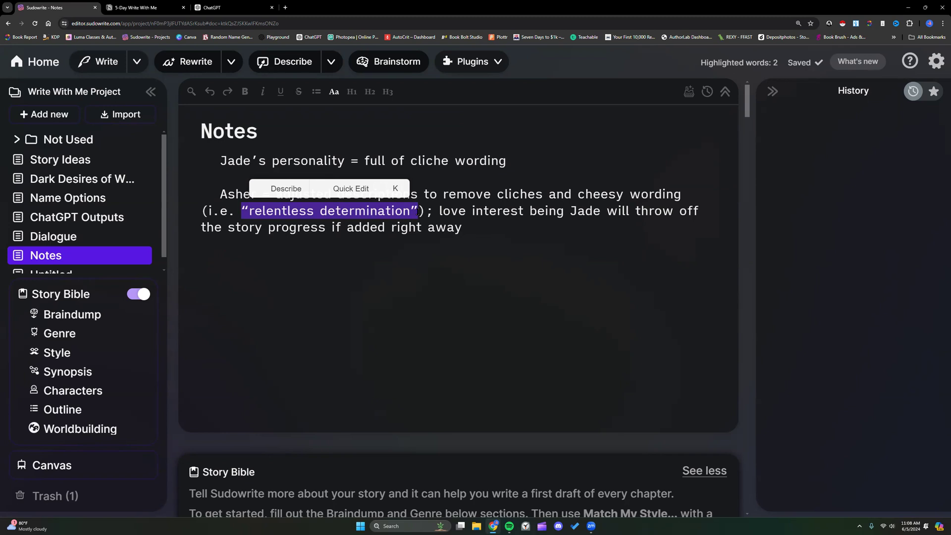
left_click(417, 211)
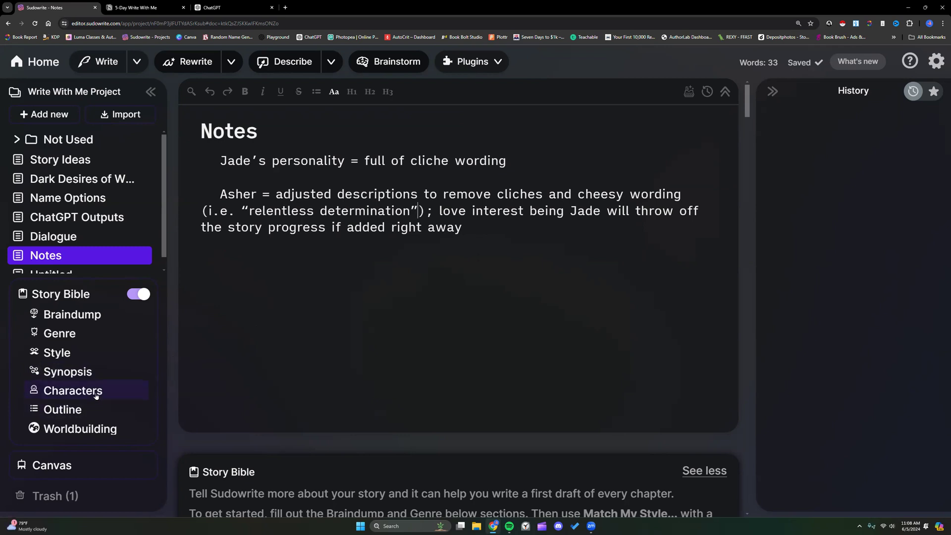
Review The Ravagers entry in the Worldbuilding section, including its basic information, and collapse it
left_click(93, 426)
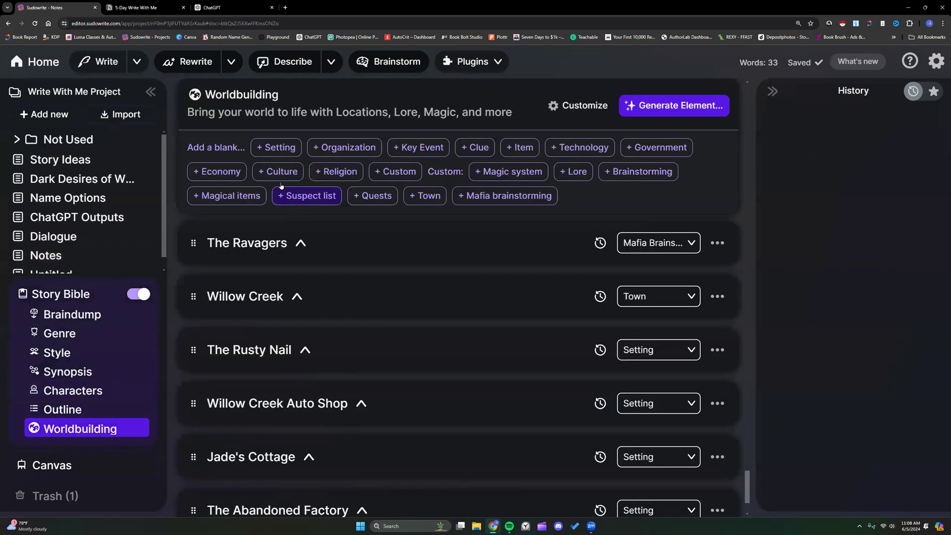
left_click(300, 243)
scroll(341, 360, "down", 2)
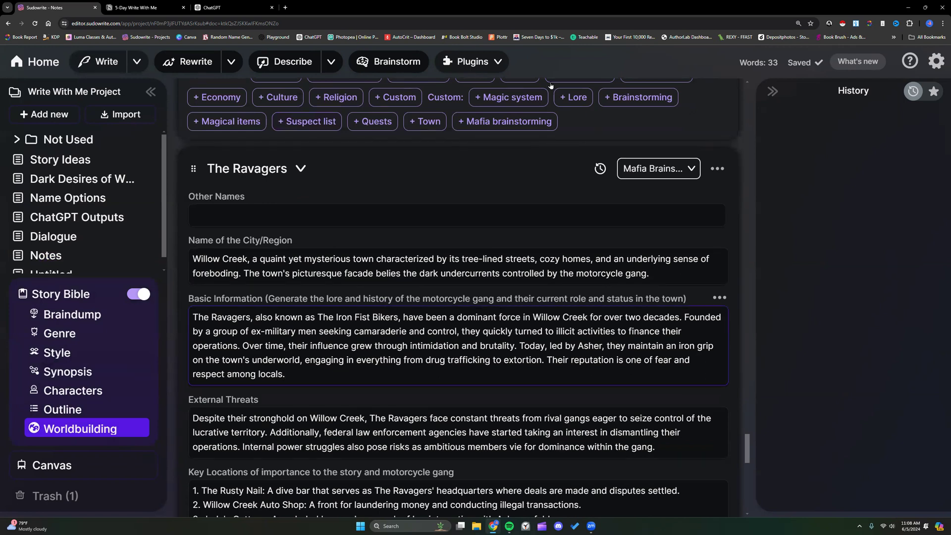
left_click(523, 51)
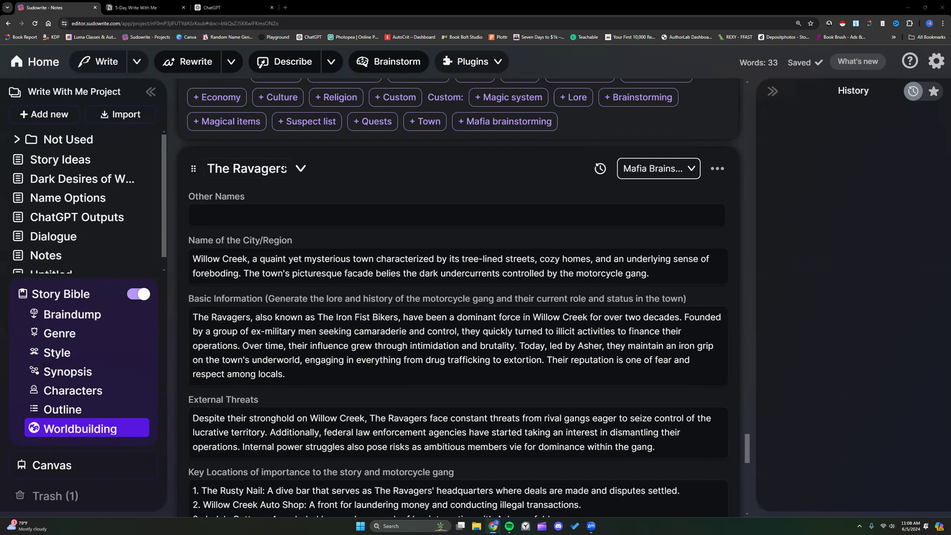
left_click(300, 168)
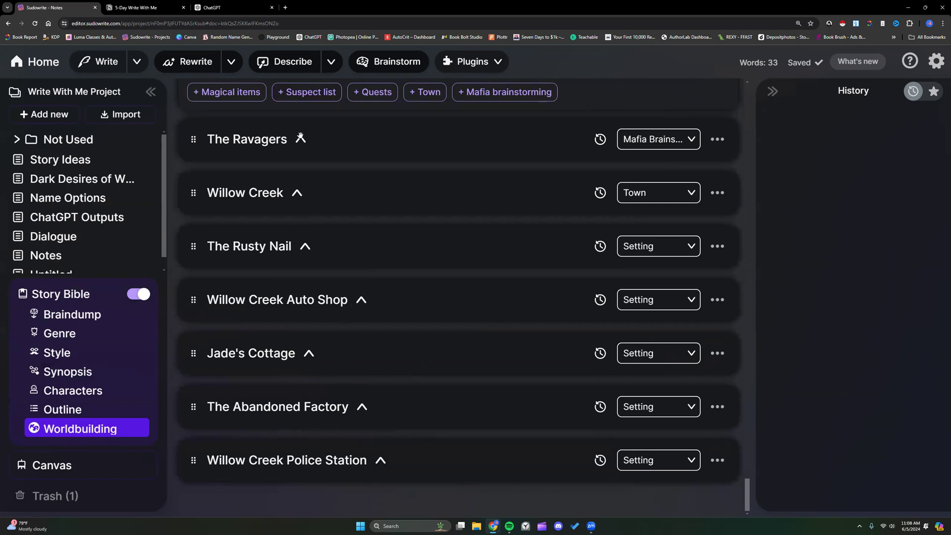
Reopen The Ravagers entry, highlight its list of key locations, and collapse the entry
left_click(300, 139)
scroll(328, 291, "down", 2)
scroll(329, 291, "down", 1)
scroll(329, 291, "up", 2)
scroll(476, 301, "down", 4)
left_click_drag(206, 201, 534, 259)
scroll(309, 111, "up", 4)
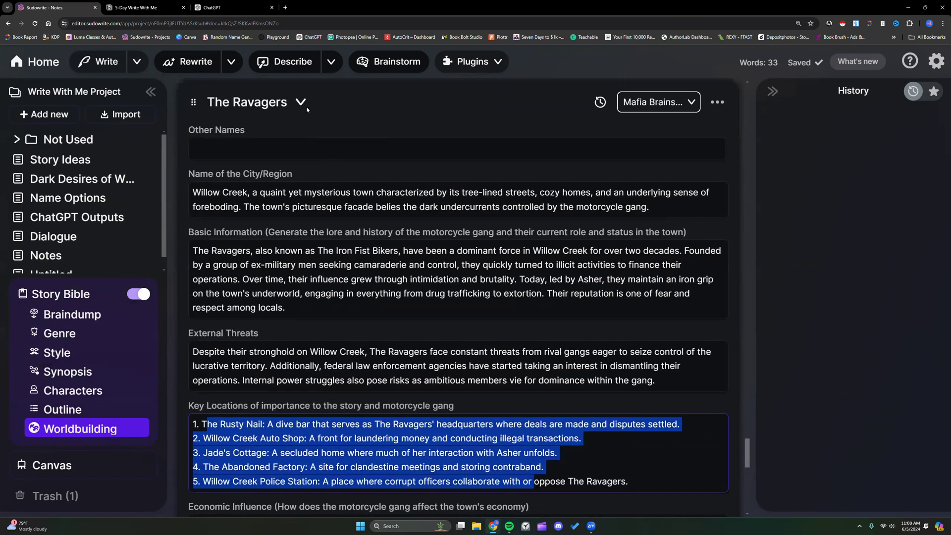
left_click(300, 101)
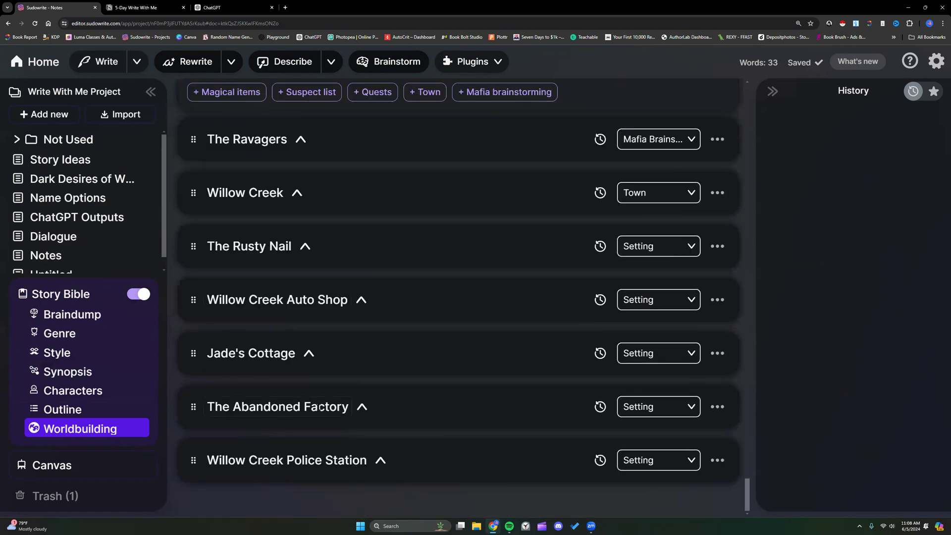
Read the sensory description and location of The Abandoned Factory setting, and collapse the entry
left_click(362, 406)
scroll(363, 406, "down", 3)
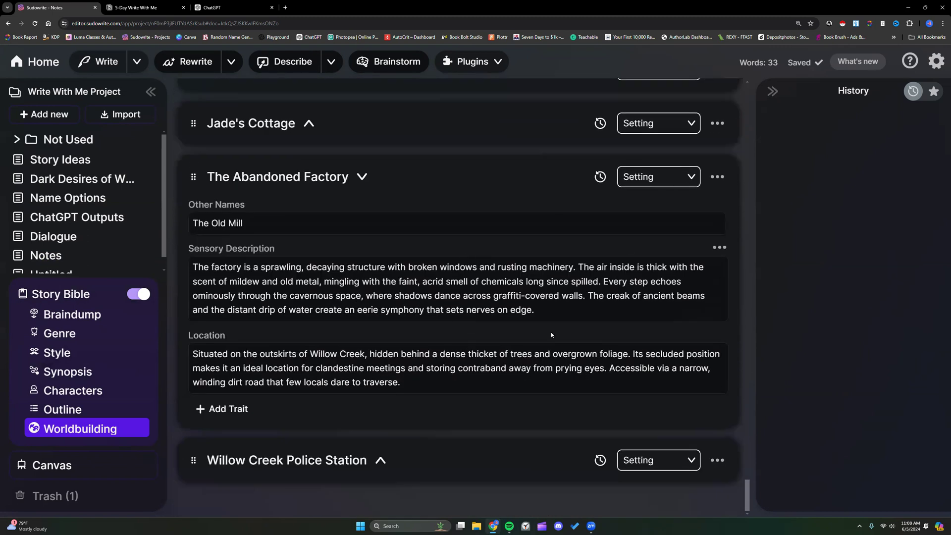
left_click(362, 177)
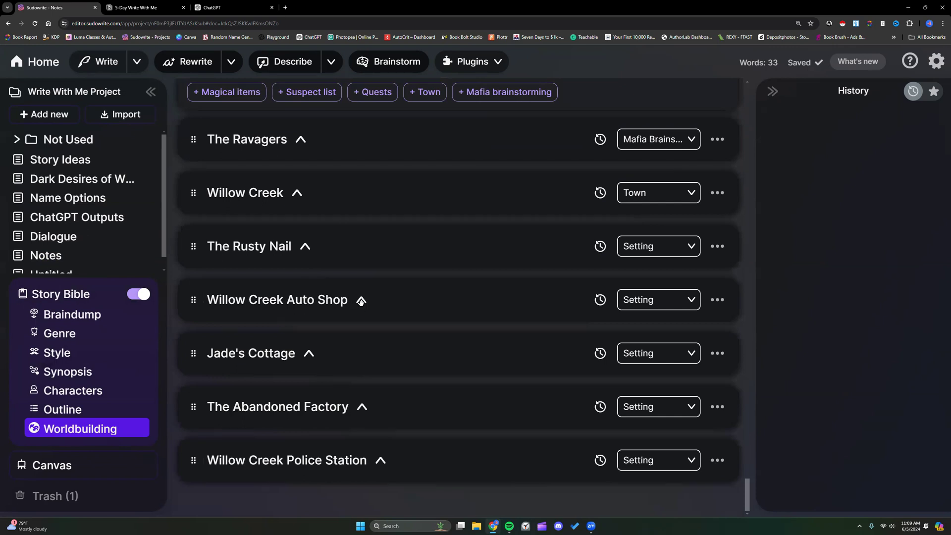
Read through the Willow Creek town entry down to its physical description, and collapse it
left_click(296, 192)
scroll(337, 297, "down", 3)
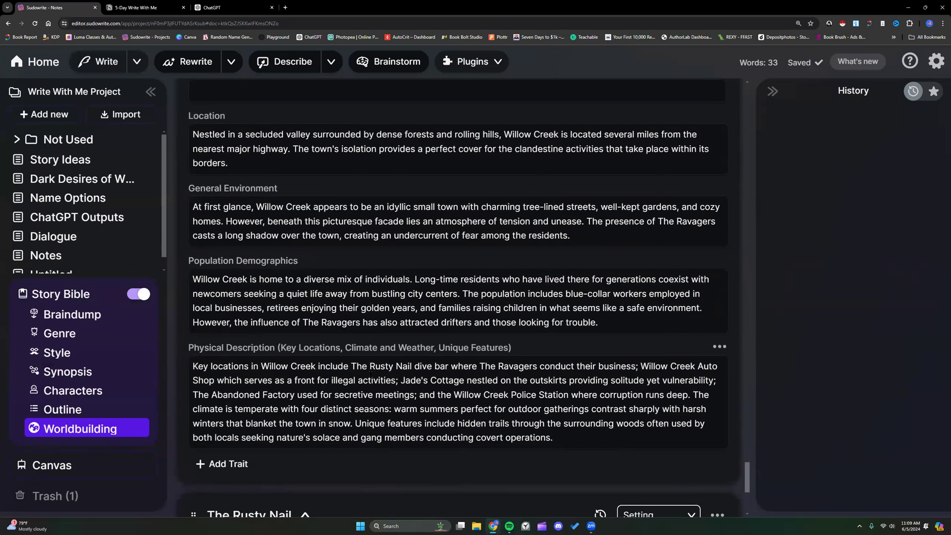
scroll(370, 375, "up", 4)
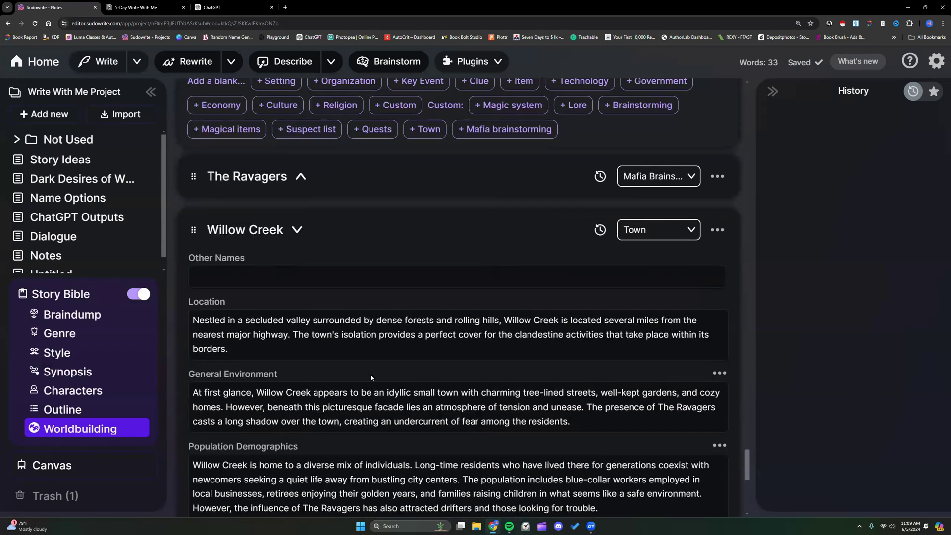
left_click(296, 228)
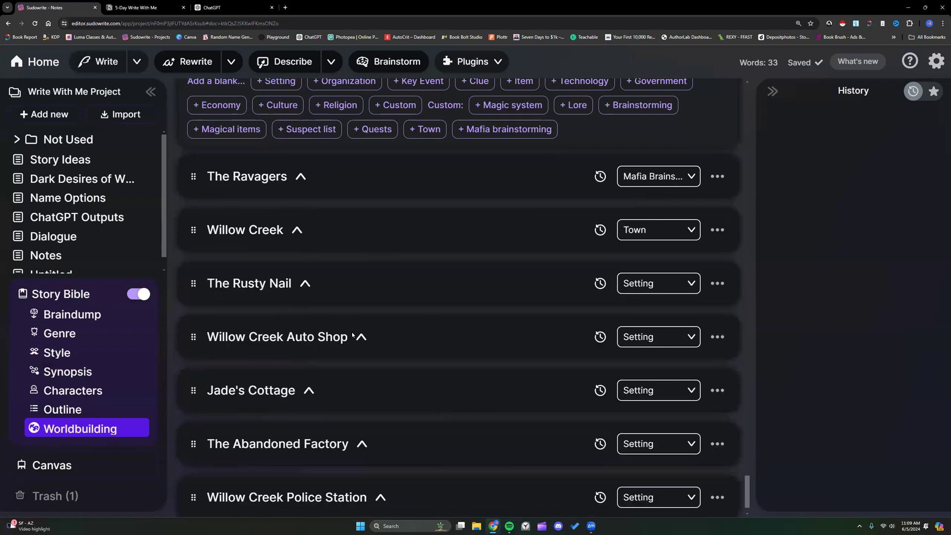
Return to the Story Bible characters and collapse Jade's and Asher's expanded profiles
scroll(352, 331, "up", 8)
scroll(351, 331, "up", 12)
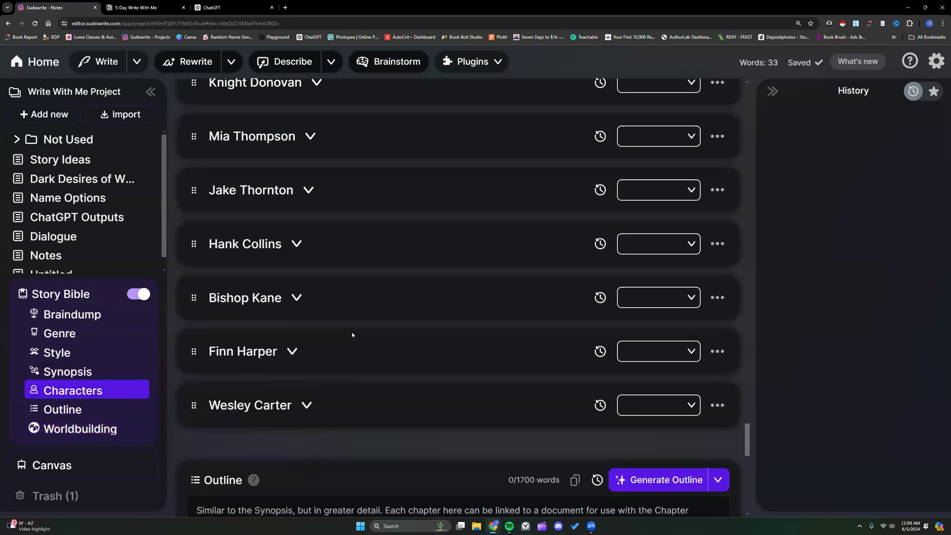
scroll(351, 331, "up", 15)
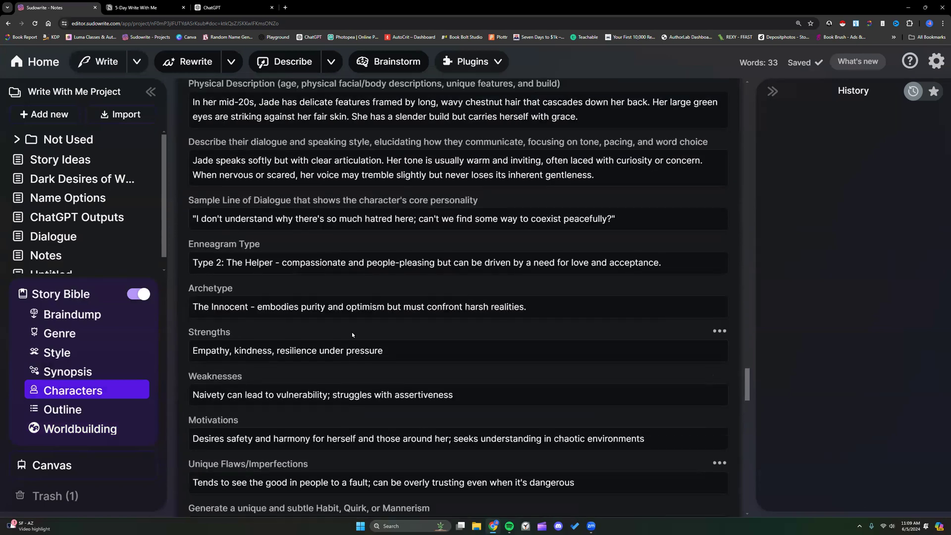
scroll(352, 332, "up", 2)
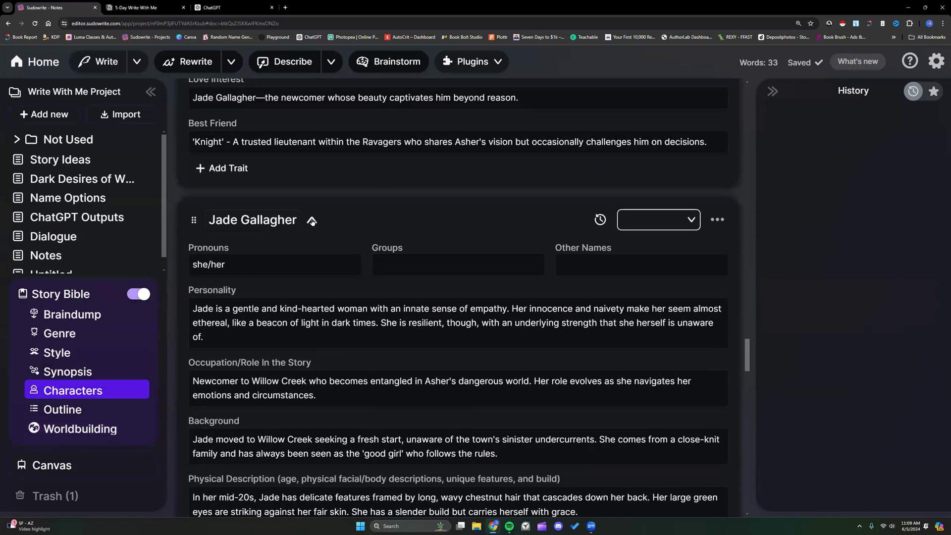
left_click(312, 219)
scroll(362, 370, "up", 5)
scroll(361, 371, "up", 15)
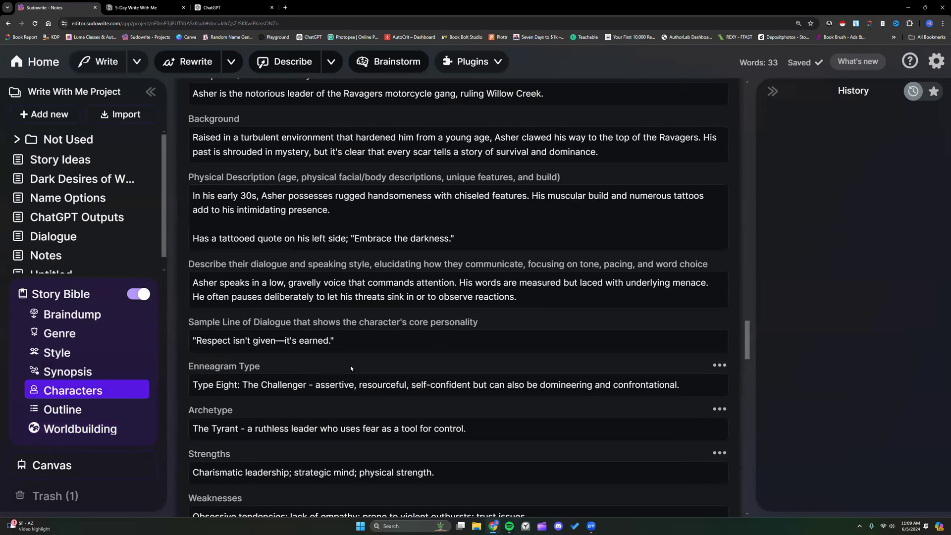
left_click(325, 203)
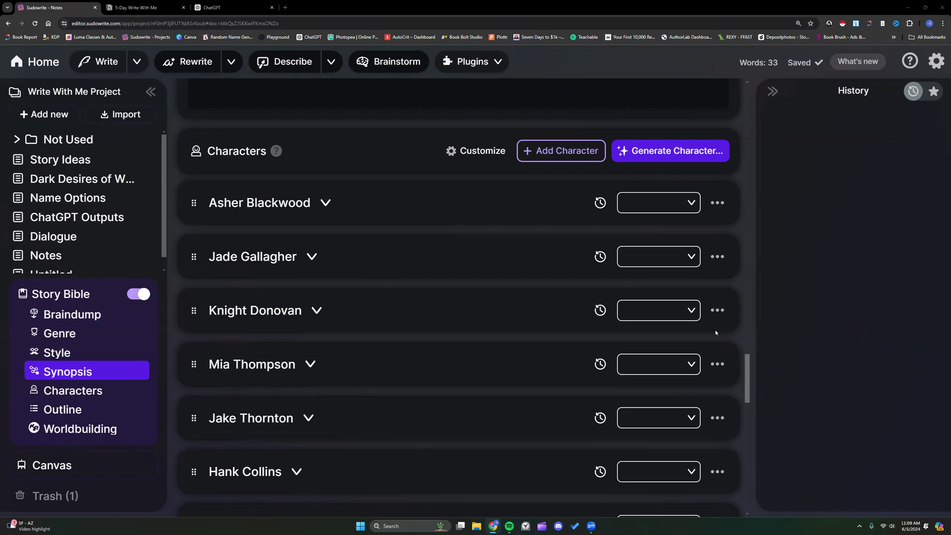
left_click(325, 203)
scroll(322, 293, "down", 14)
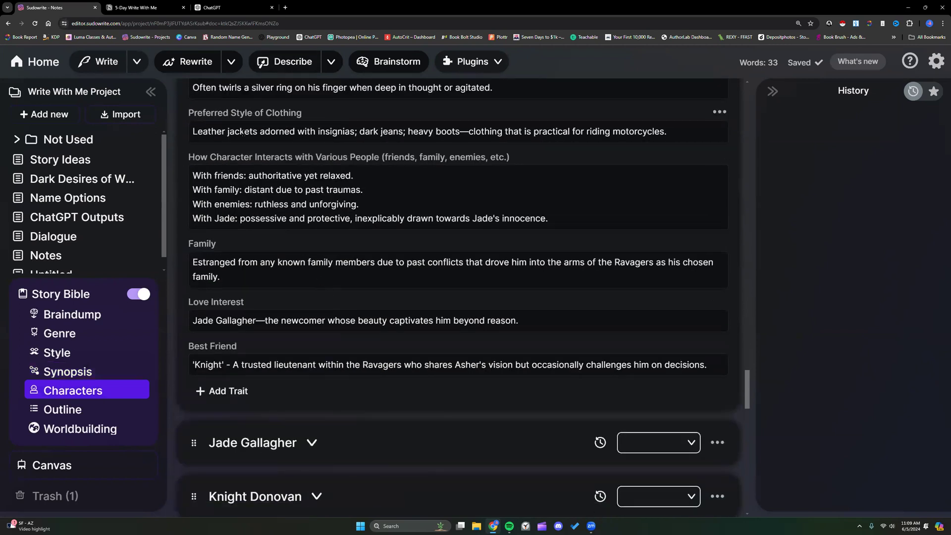
left_click_drag(193, 320, 538, 320)
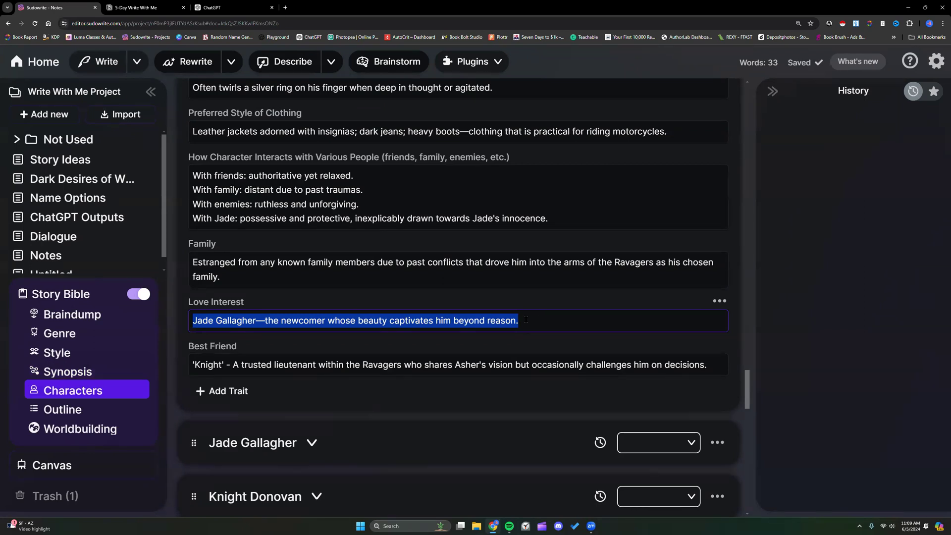
left_click(526, 320)
left_click_drag(516, 320, 190, 323)
left_click(532, 322)
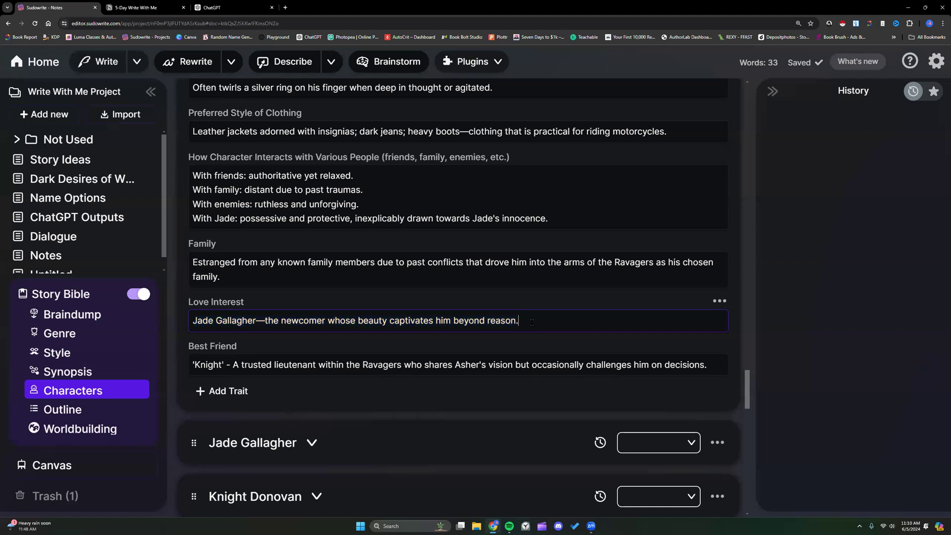
scroll(532, 323, "up", 20)
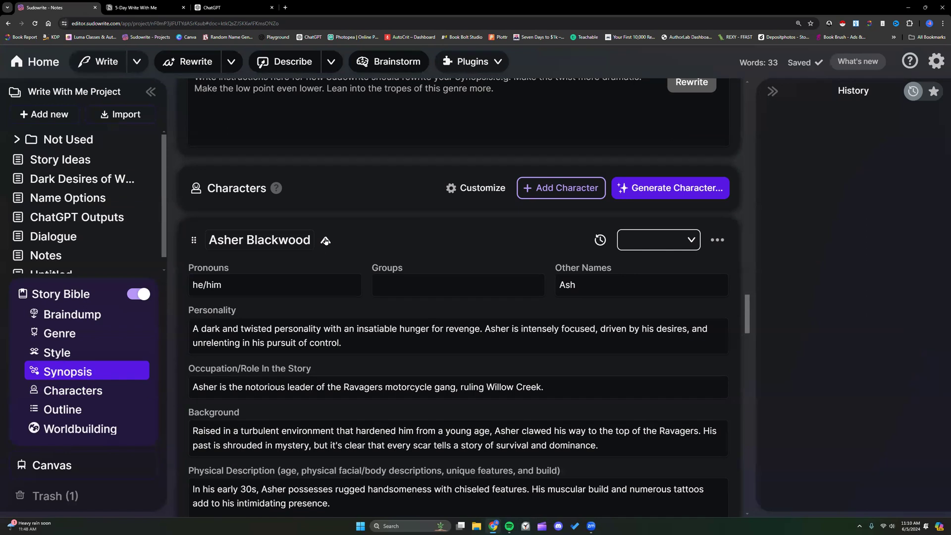
left_click(325, 240)
scroll(664, 208, "down", 1)
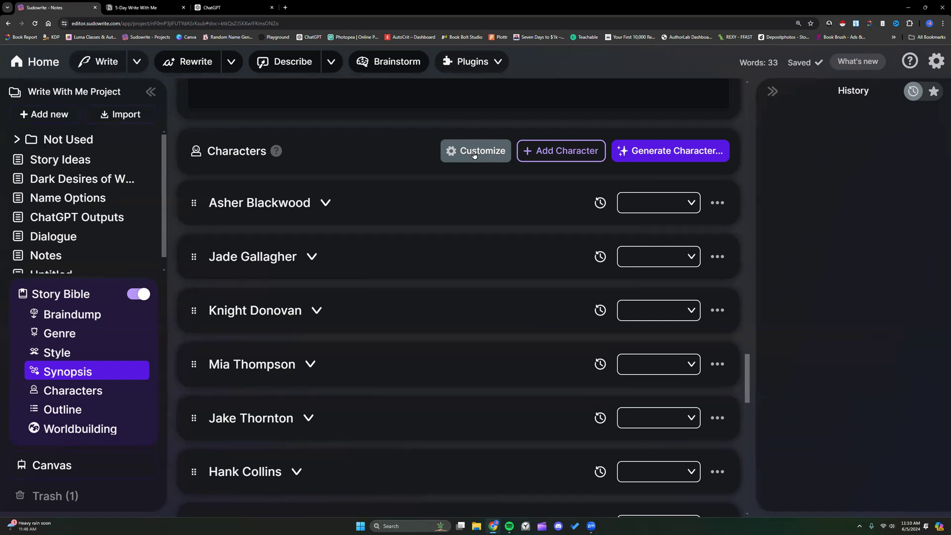
scroll(474, 155, "down", 1)
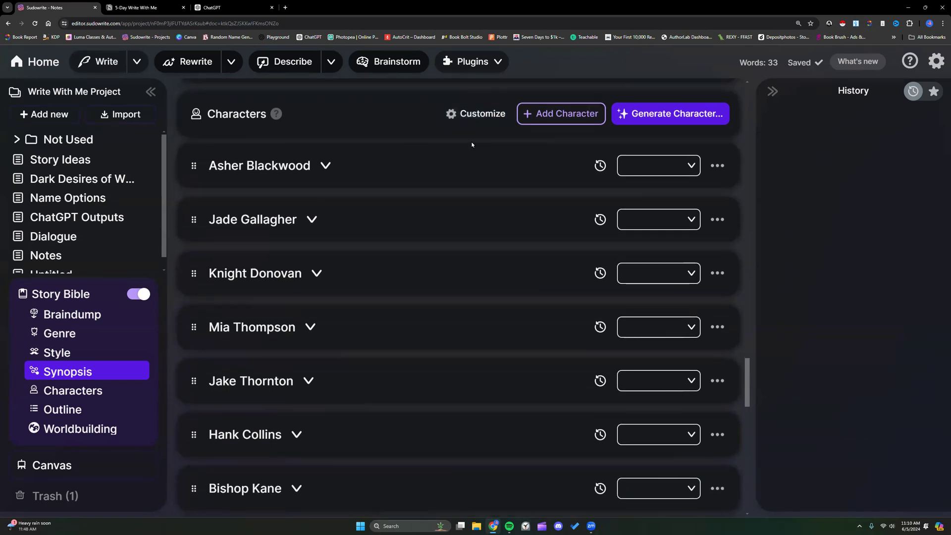
left_click(695, 114)
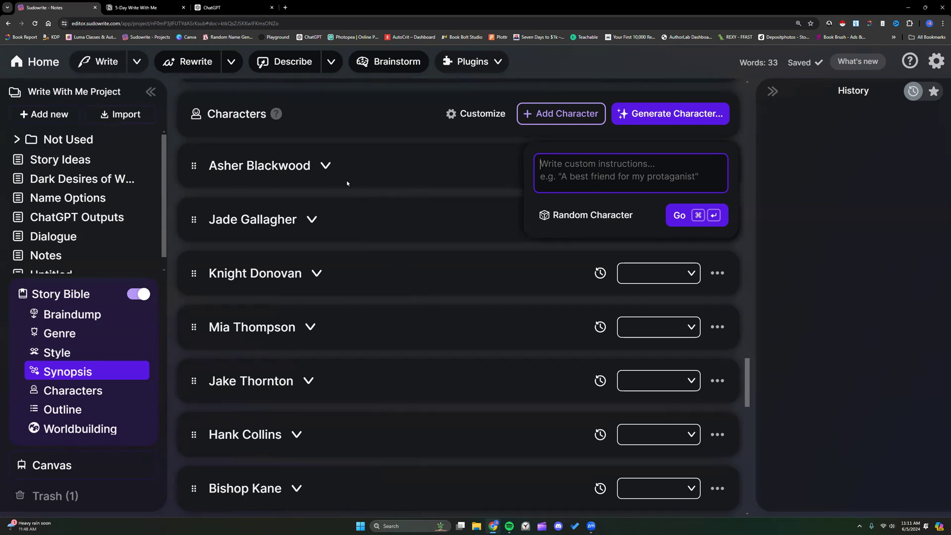
left_click(325, 166)
scroll(211, 255, "down", 2)
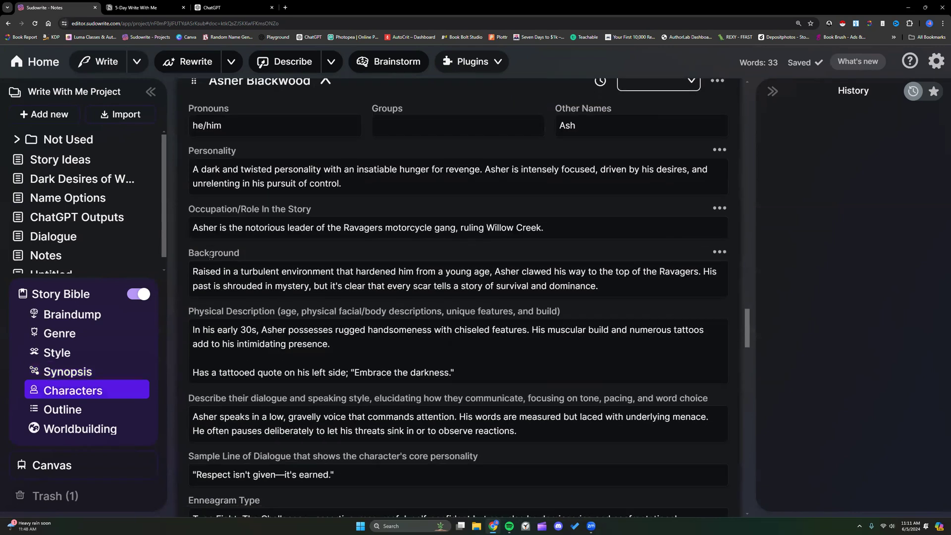
scroll(217, 255, "down", 1)
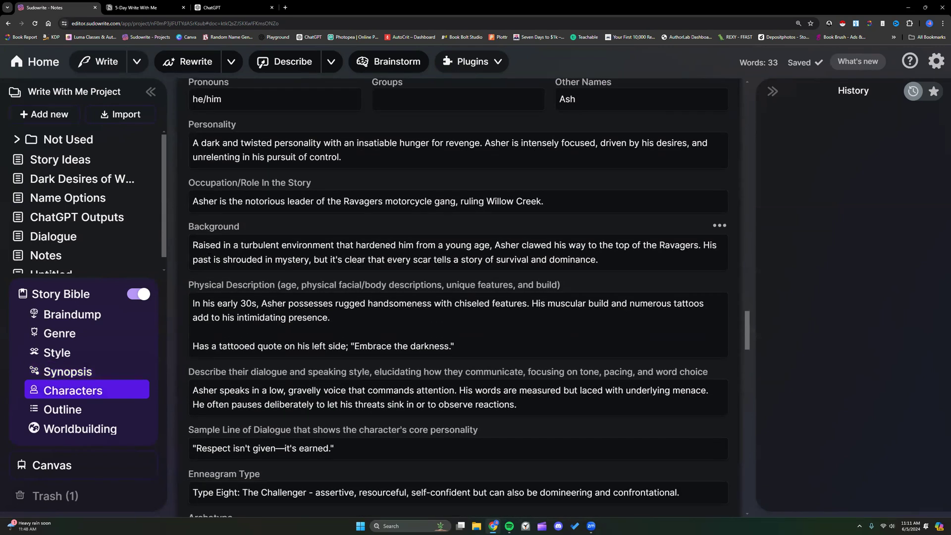
scroll(389, 270, "down", 4)
scroll(387, 280, "down", 5)
scroll(356, 294, "down", 5)
scroll(355, 293, "up", 3)
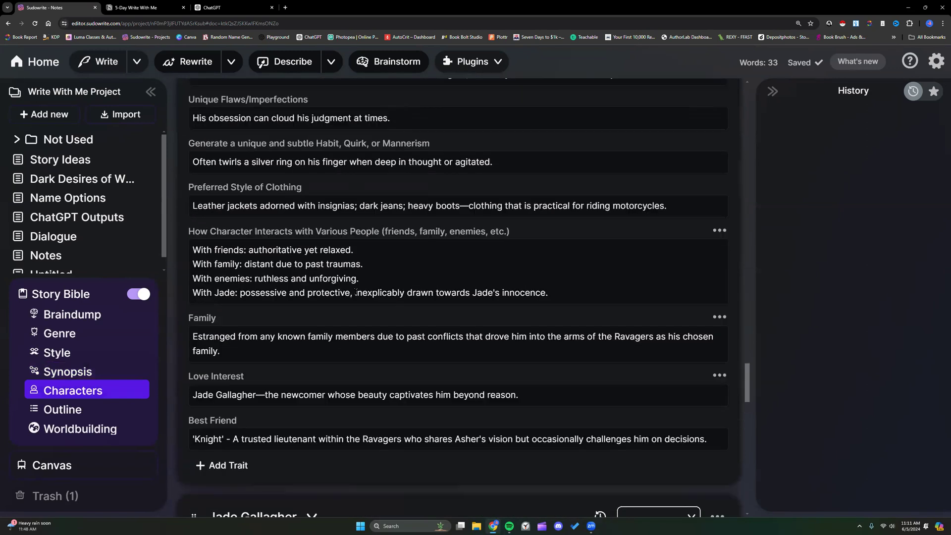
scroll(356, 292, "up", 10)
scroll(356, 291, "up", 2)
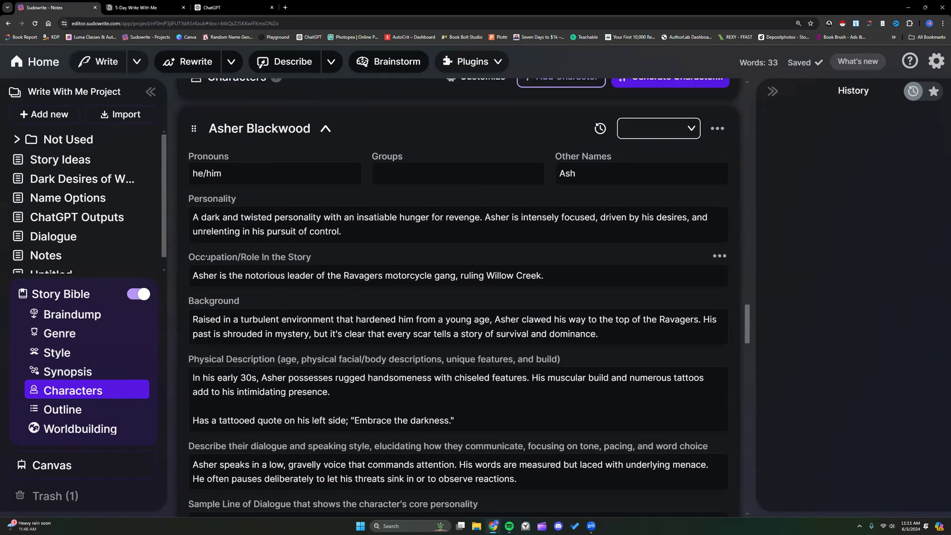
left_click_drag(188, 257, 323, 258)
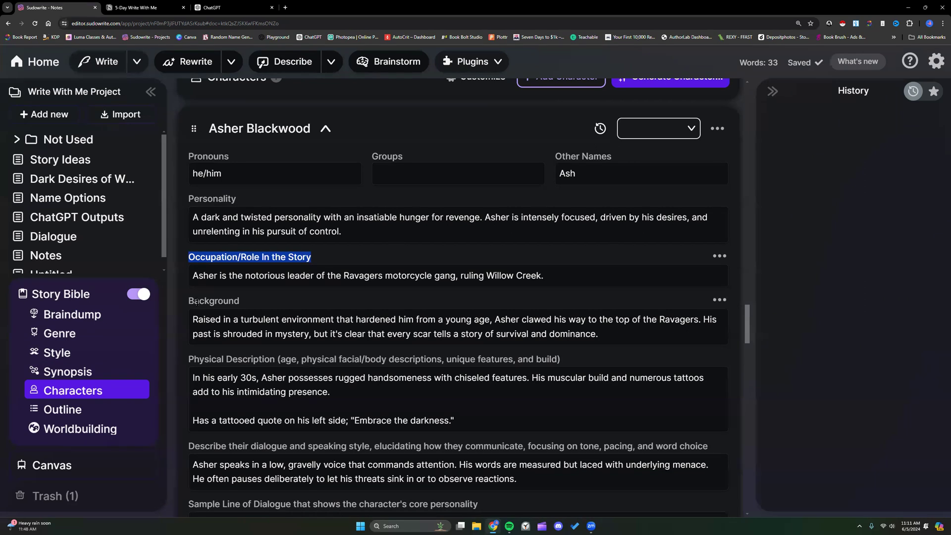
double_click(193, 301)
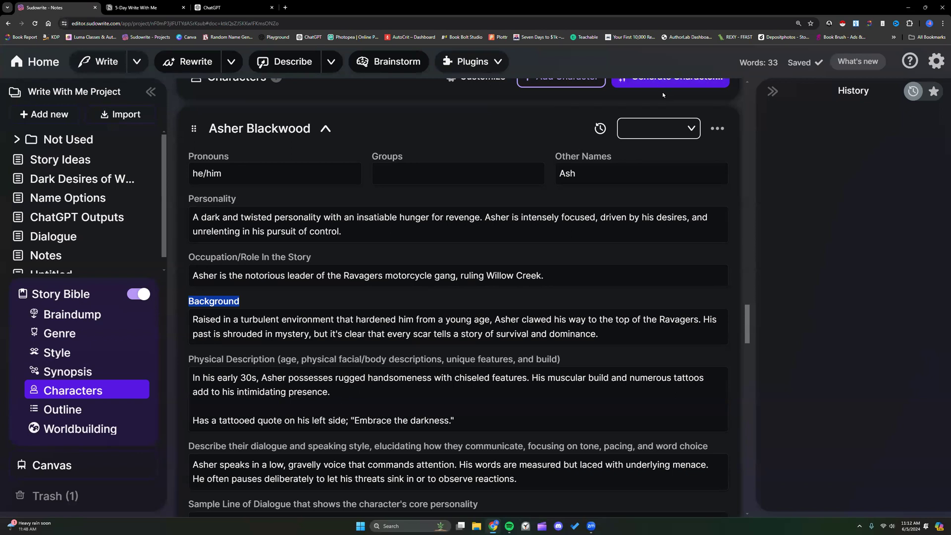
scroll(662, 96, "up", 2)
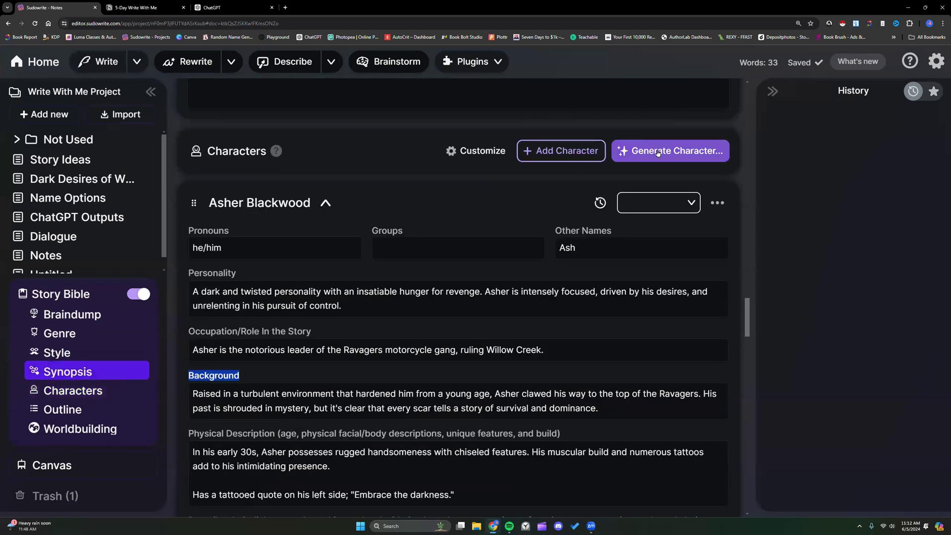
left_click(658, 153)
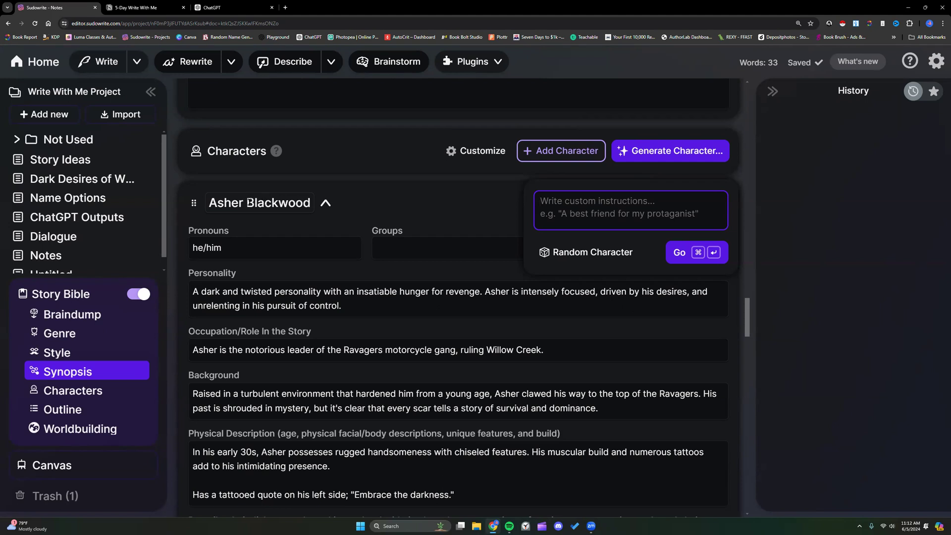
left_click_drag(208, 202, 309, 202)
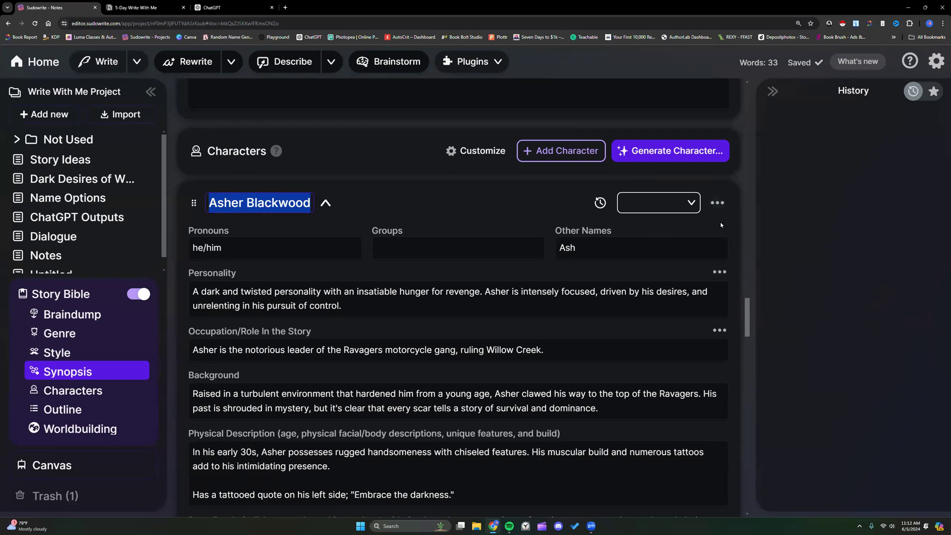
Delete Asher's character card from the Story Bible
left_click(717, 203)
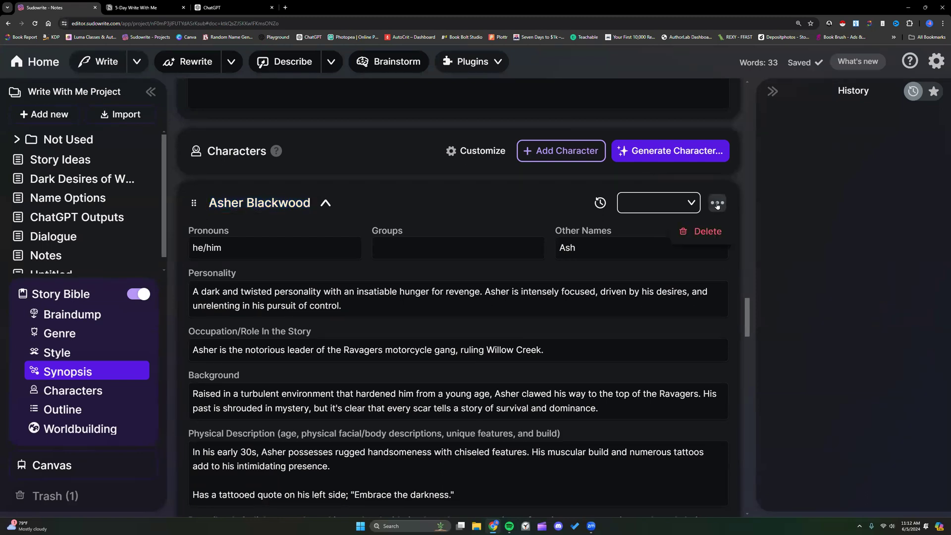
left_click(704, 232)
left_click(646, 306)
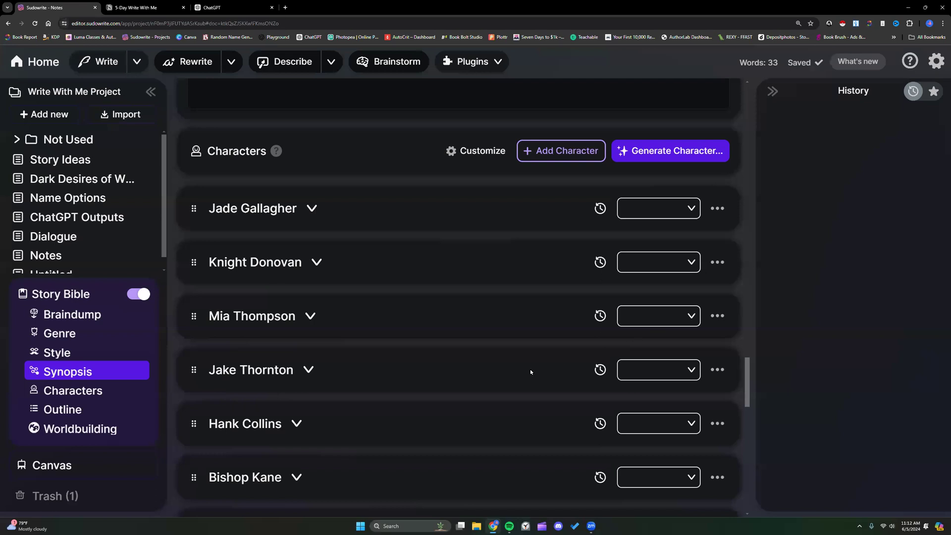
Restore Asher's character from the trash, look through the character list, and return to the project's document list
left_click(63, 496)
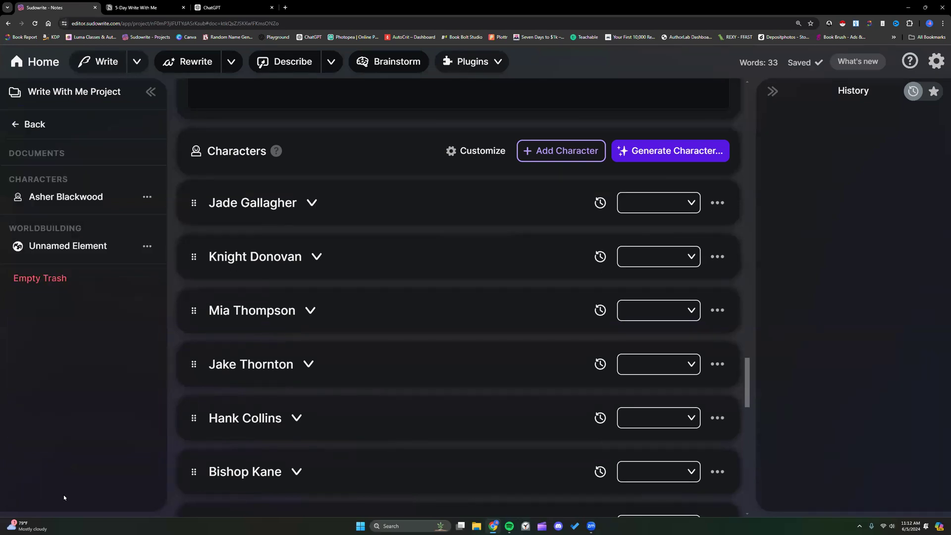
left_click(146, 198)
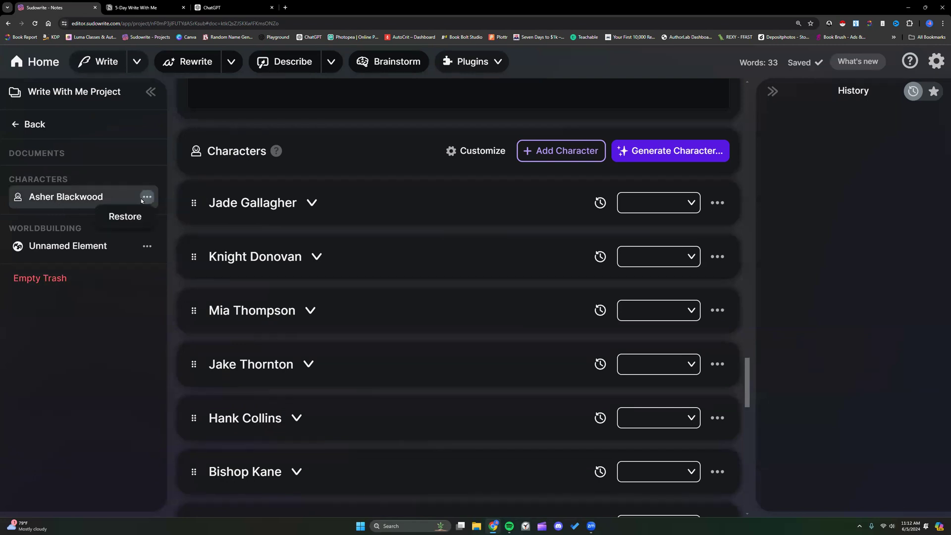
left_click(122, 219)
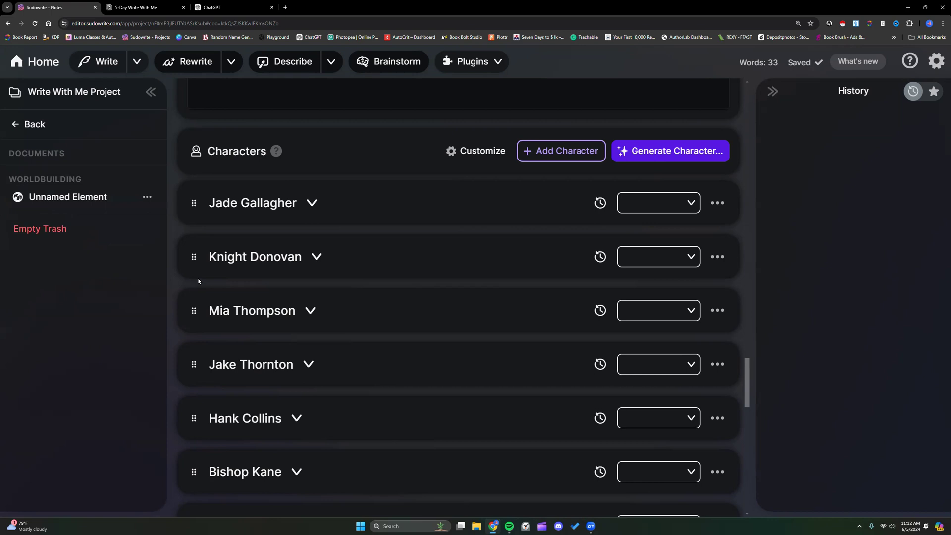
scroll(326, 295, "down", 5)
scroll(328, 295, "up", 6)
scroll(334, 295, "down", 2)
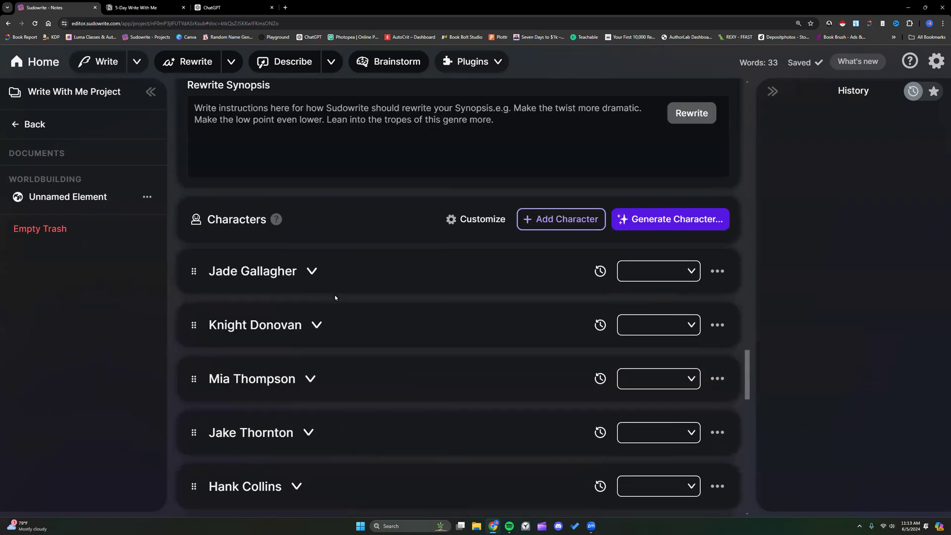
left_click(43, 124)
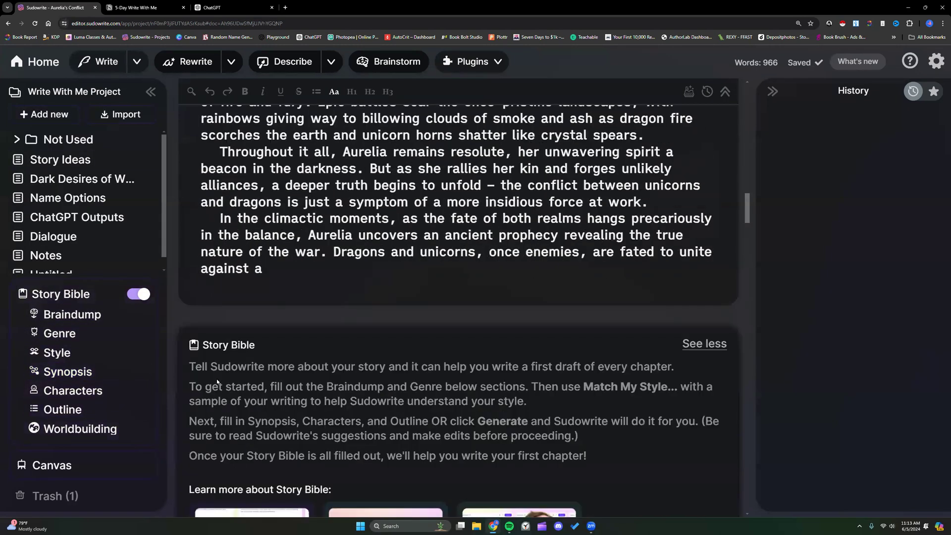
Look through the Story Bible from Worldbuilding up to the characters to find the restored Asher, and collapse his profile
left_click(97, 429)
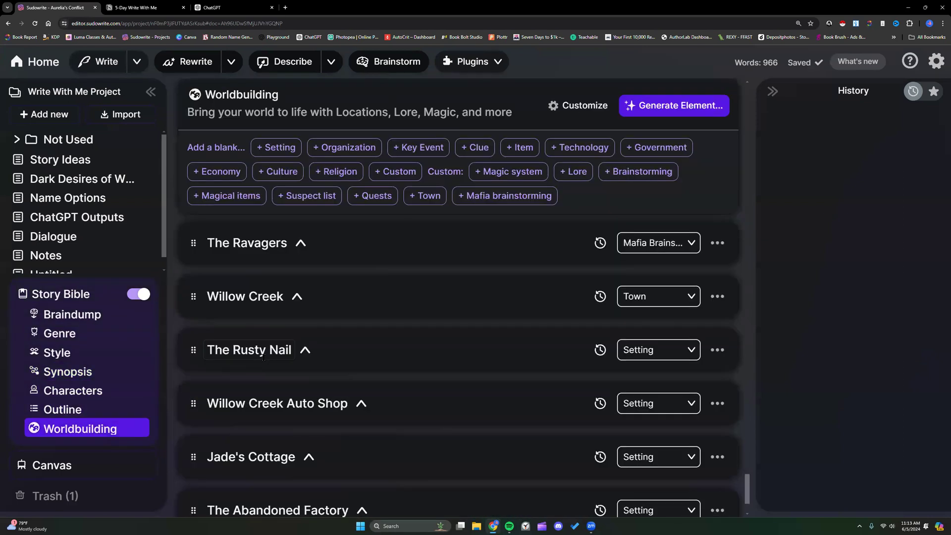
scroll(263, 358, "down", 2)
scroll(263, 358, "up", 12)
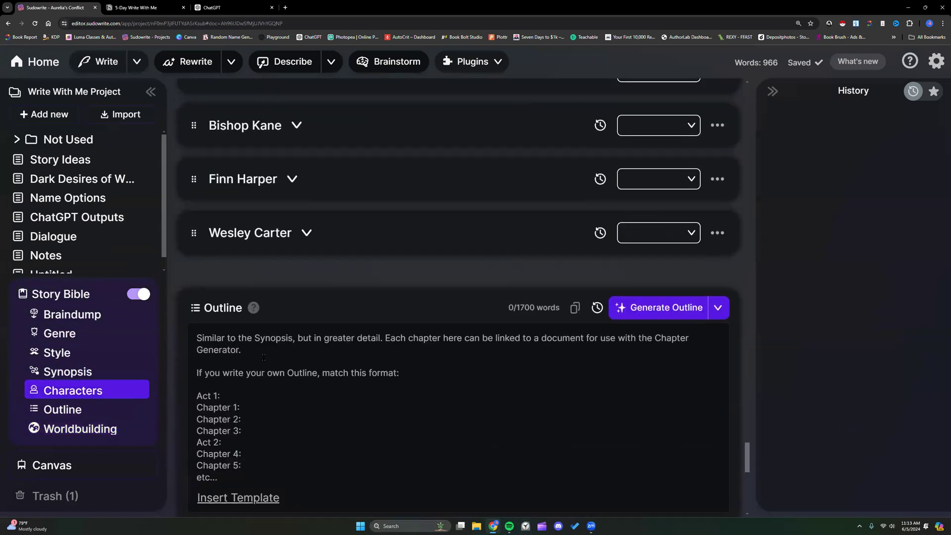
scroll(264, 357, "up", 10)
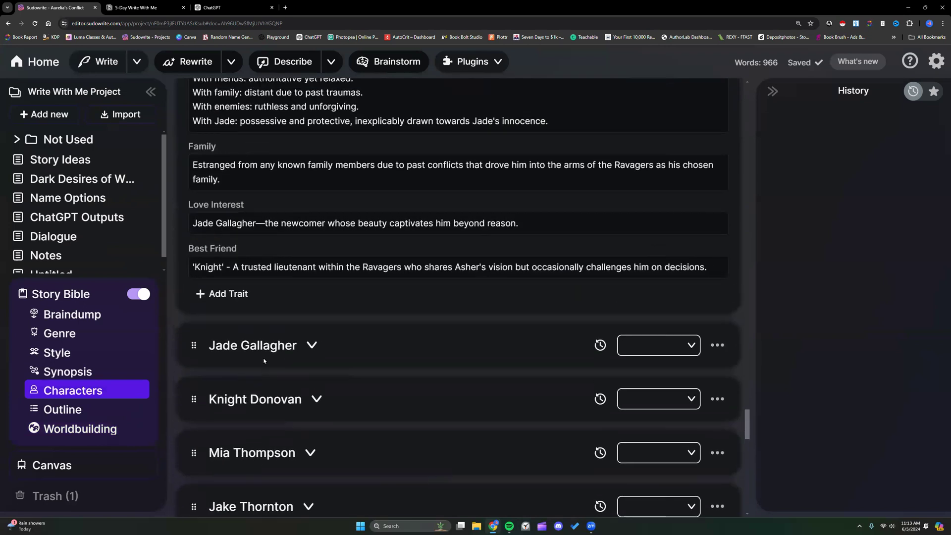
scroll(263, 361, "up", 10)
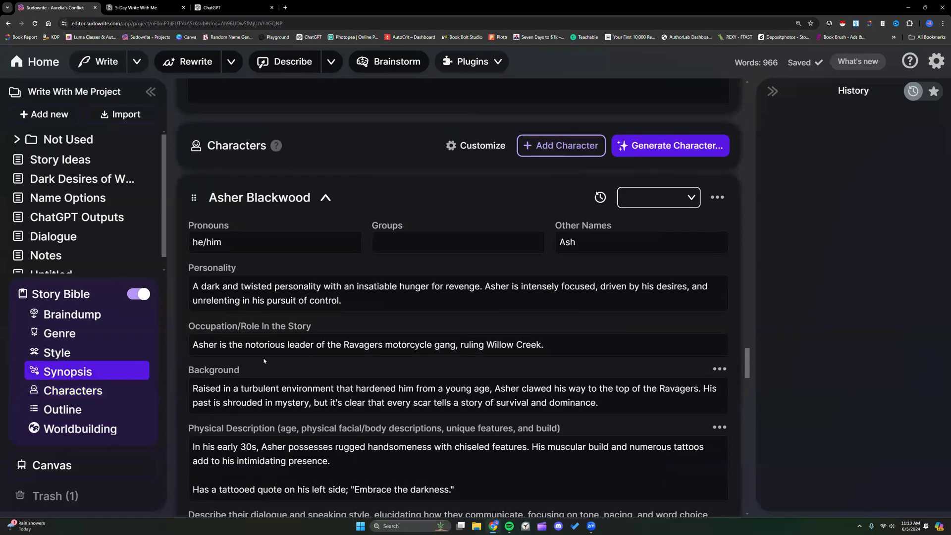
left_click(325, 198)
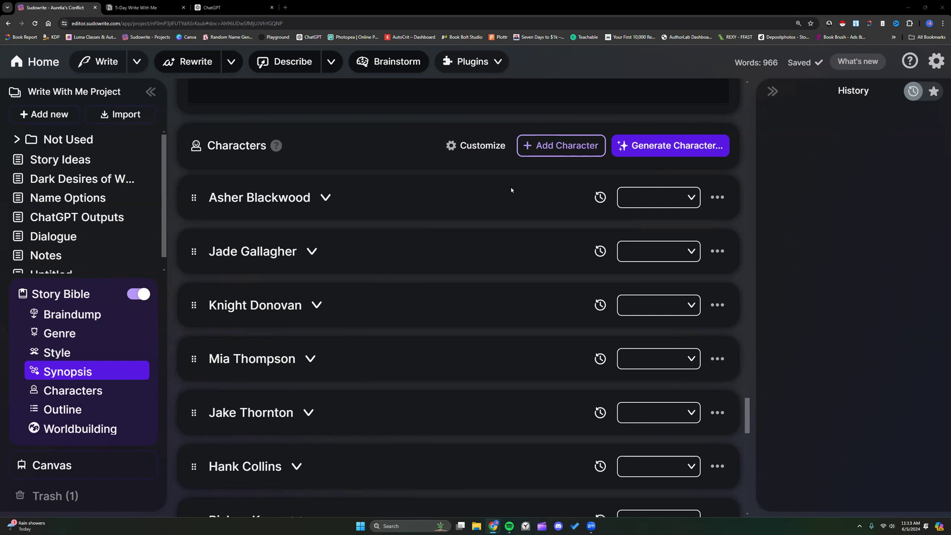
View the Story Bible's Style and Synopsis sections, and return to the Characters section
scroll(511, 190, "down", 1)
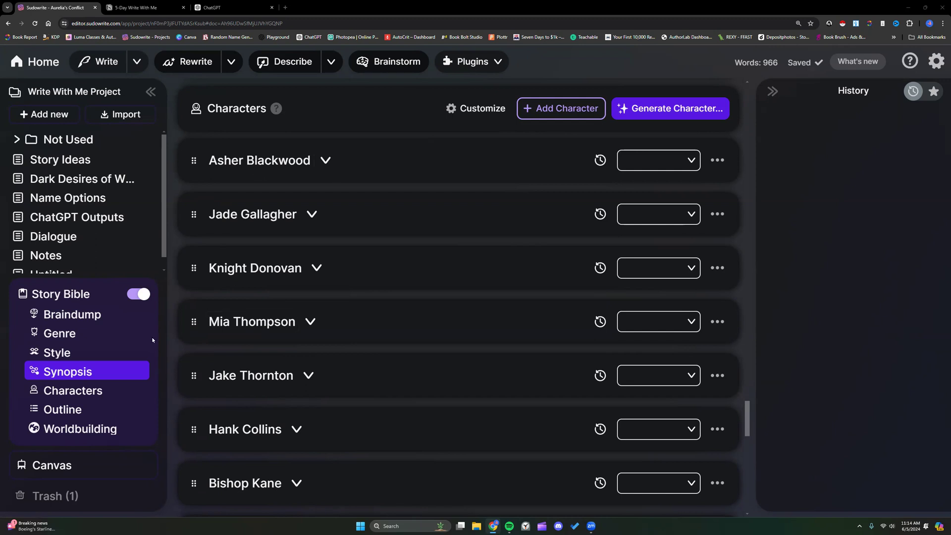
left_click(91, 357)
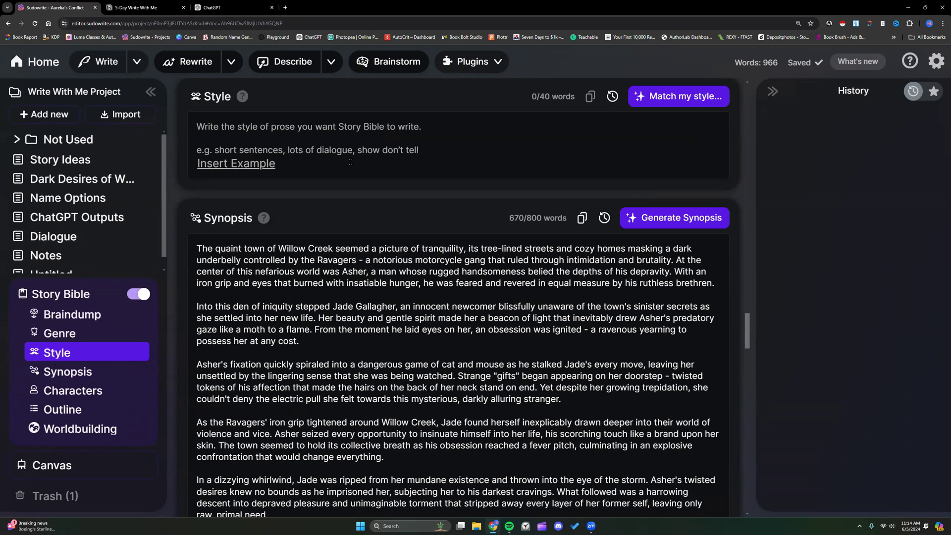
left_click(118, 393)
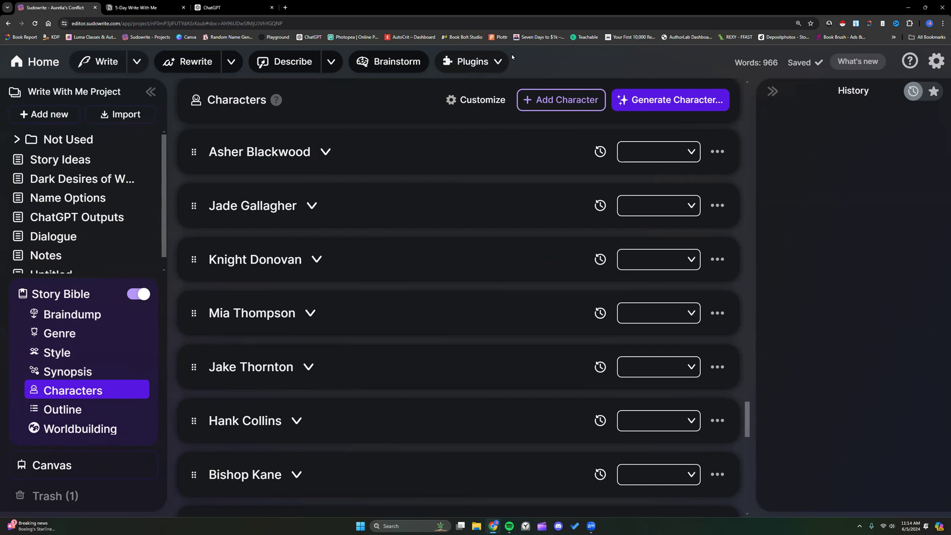
Try entering "Narrator" as a custom character type for Asher
scroll(548, 203, "down", 1)
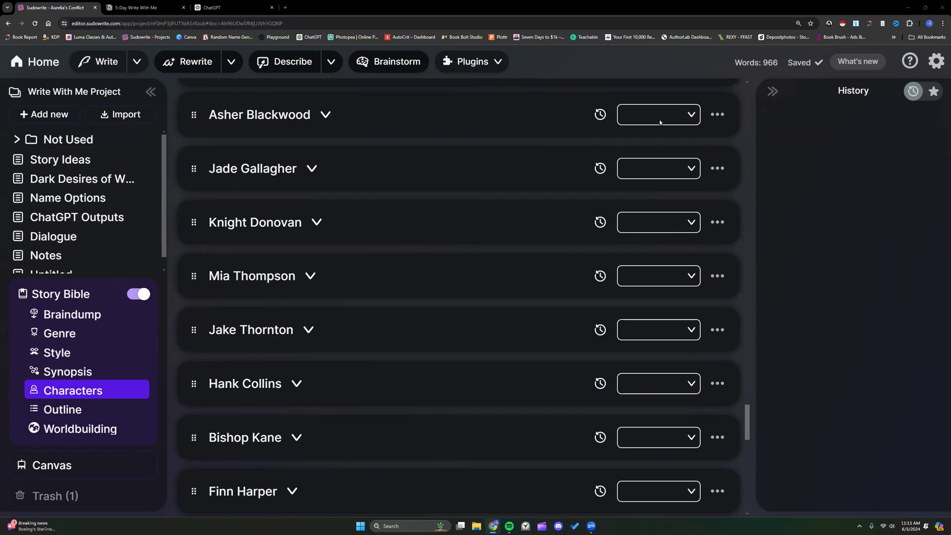
left_click(687, 114)
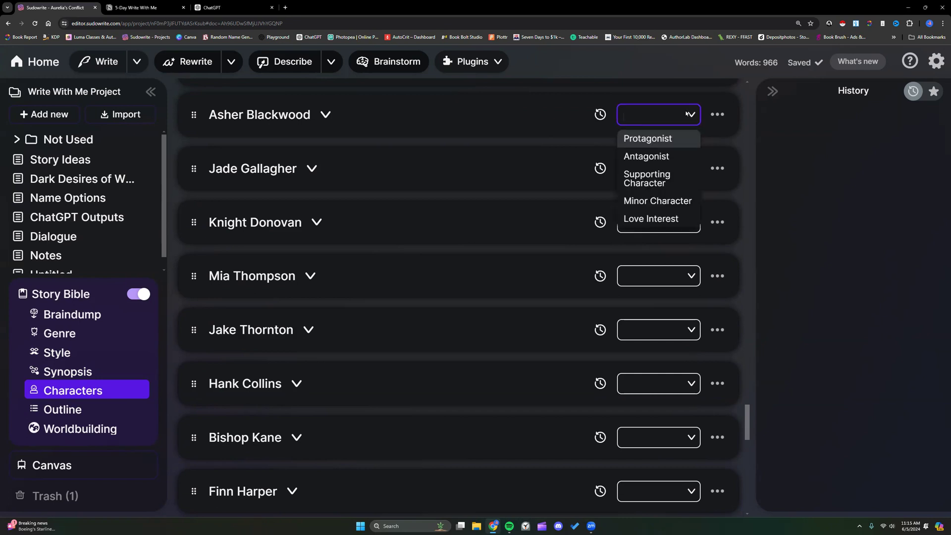
type("Narrator")
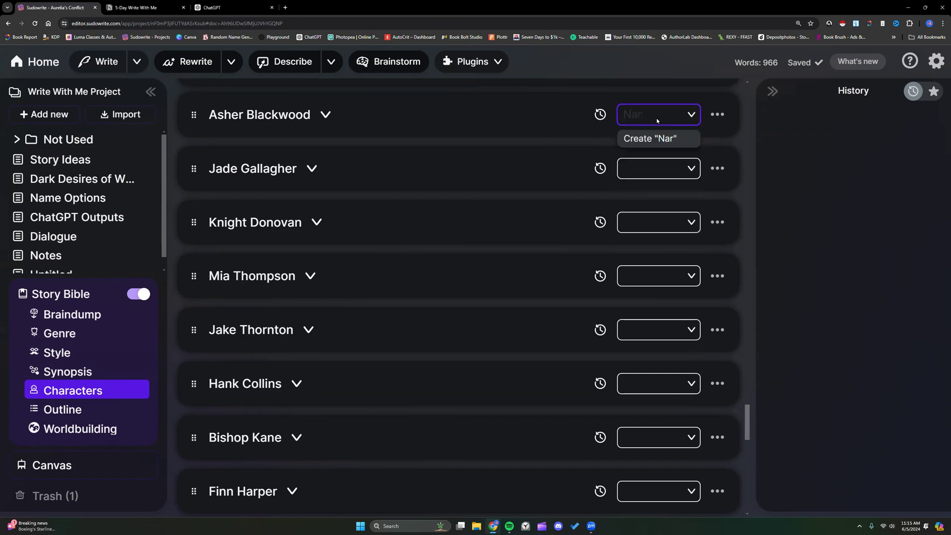
View Jade's character type options, try the custom type "Narrator" for Asher again, and clear the entry
left_click(692, 169)
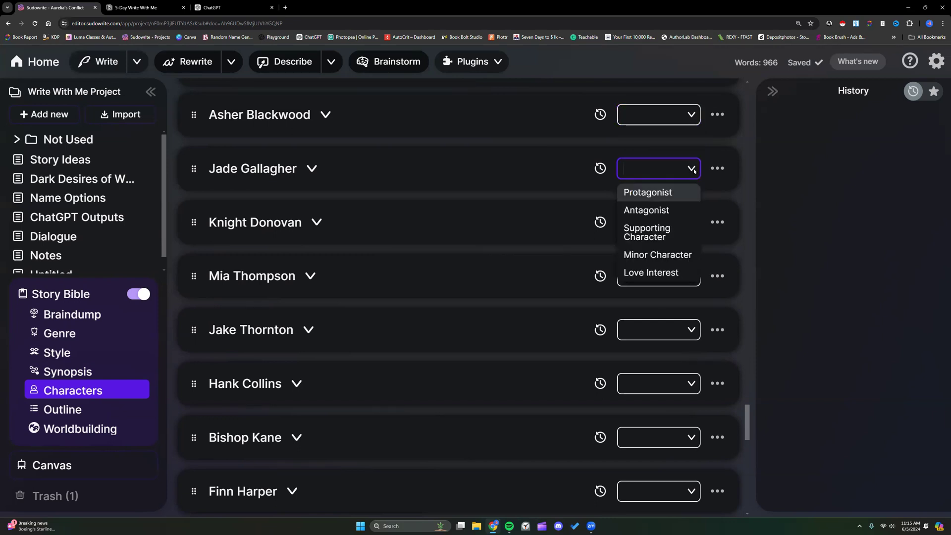
left_click(648, 115)
type("Narrator")
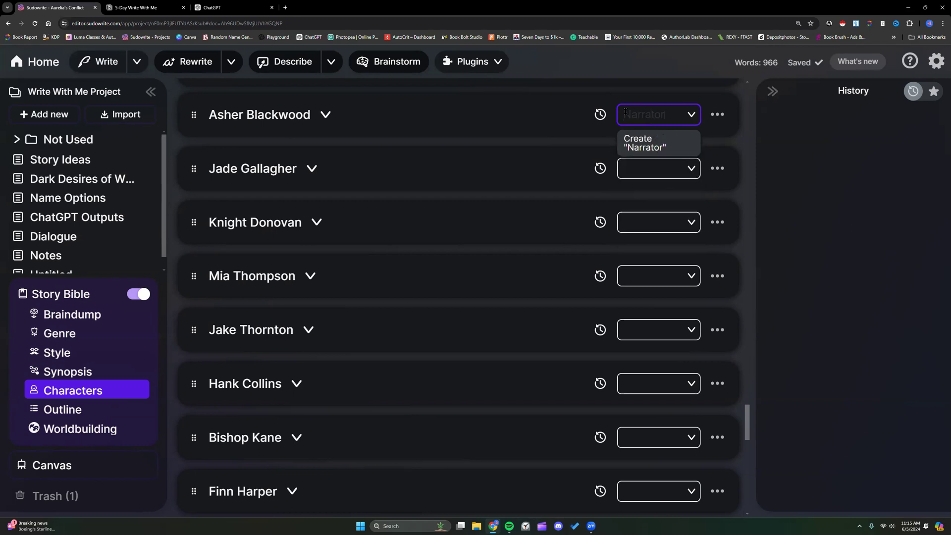
double_click(625, 112)
key("BackSpace")
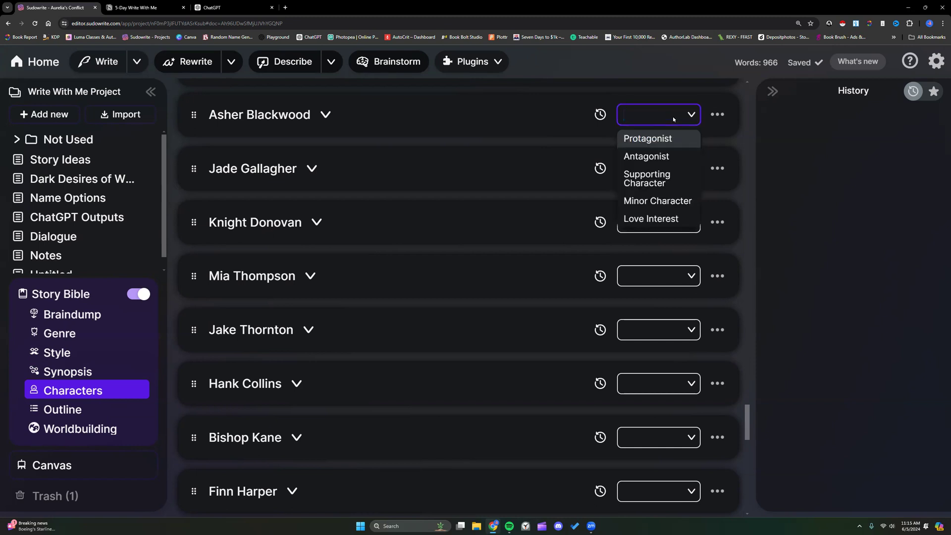
left_click(790, 213)
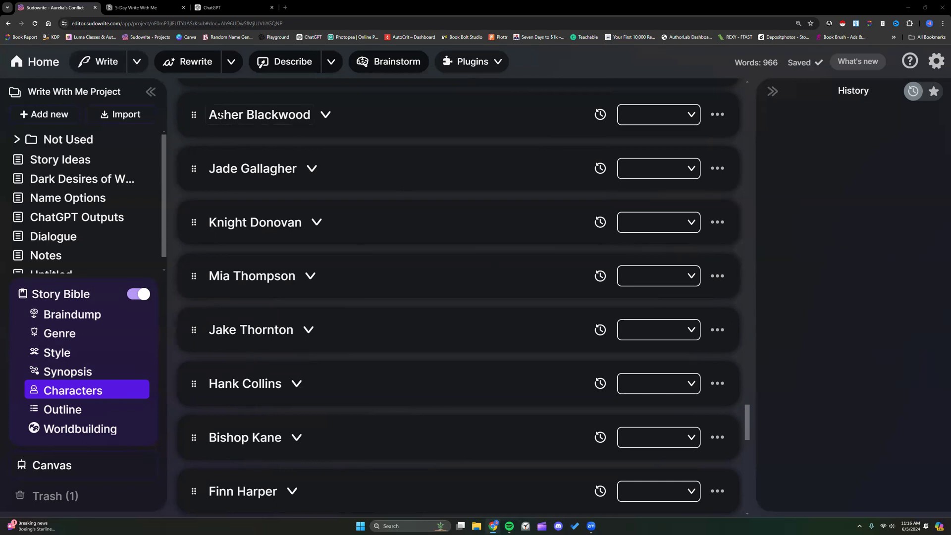
Examine Asher's name and expanded character profile, and collapse the profile again
left_click_drag(209, 115, 311, 113)
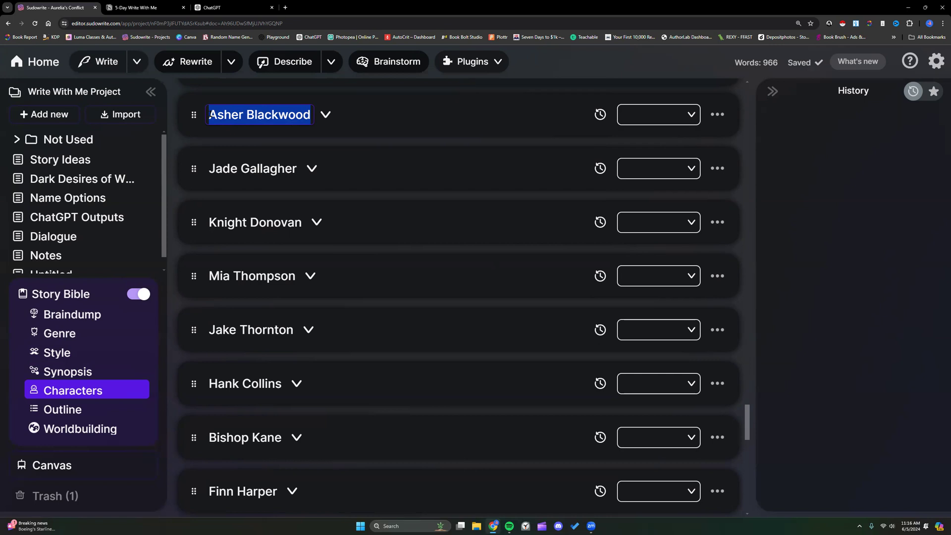
left_click_drag(210, 114, 275, 115)
left_click(326, 116)
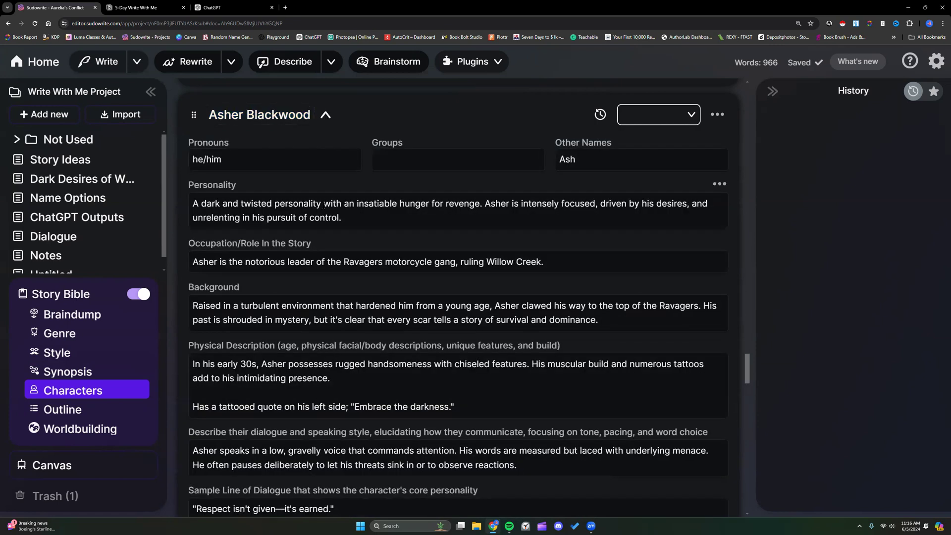
left_click(325, 115)
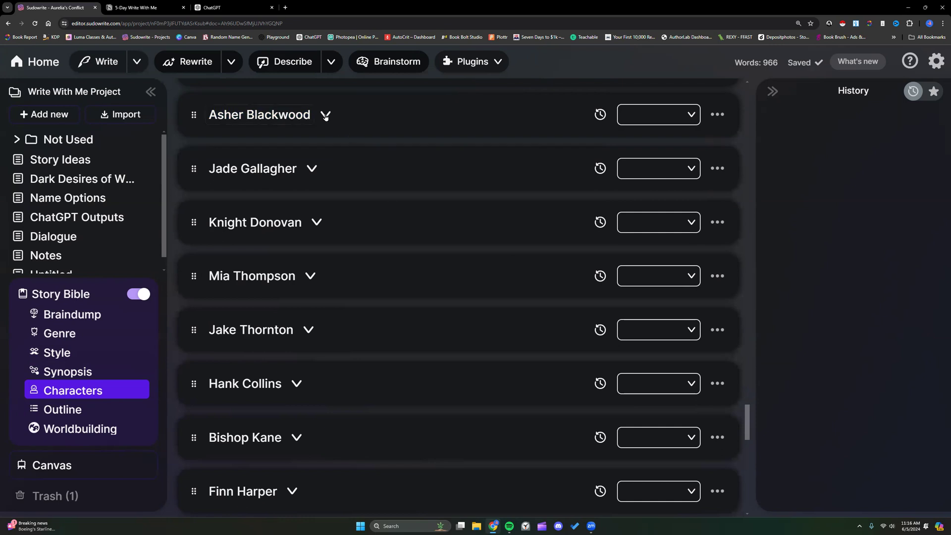
left_click(325, 115)
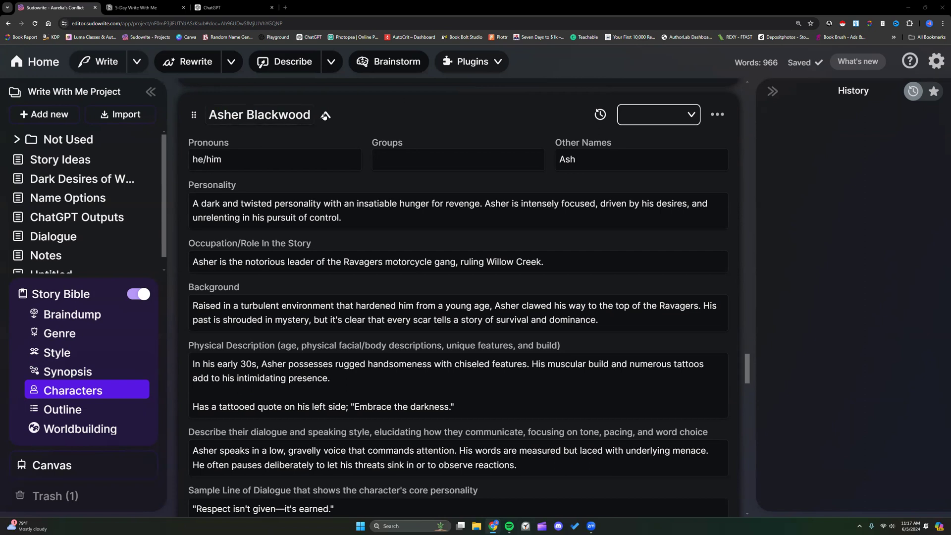
left_click(325, 116)
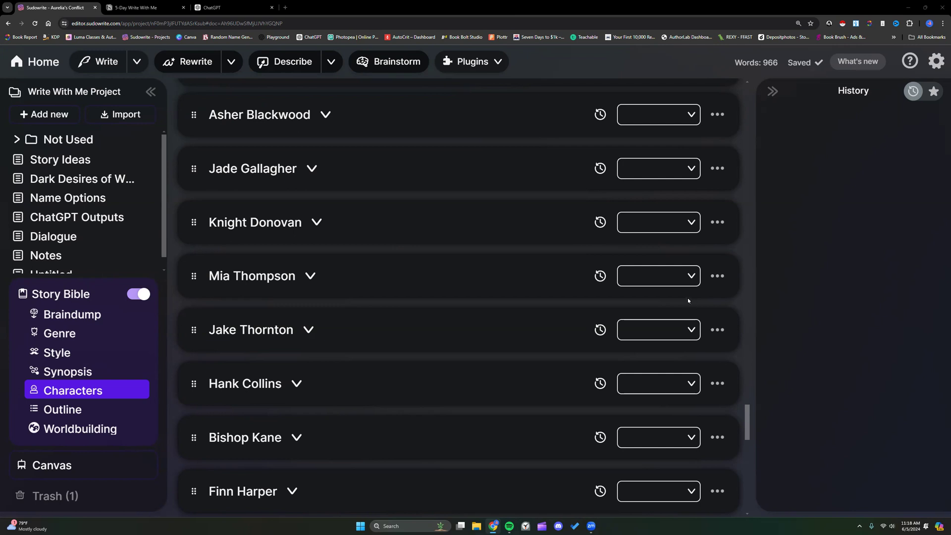
Open the Chapter Generator in the Aurelia's Conflict document and enter the beat "1. Burl Narrator does this."
scroll(682, 301, "up", 15)
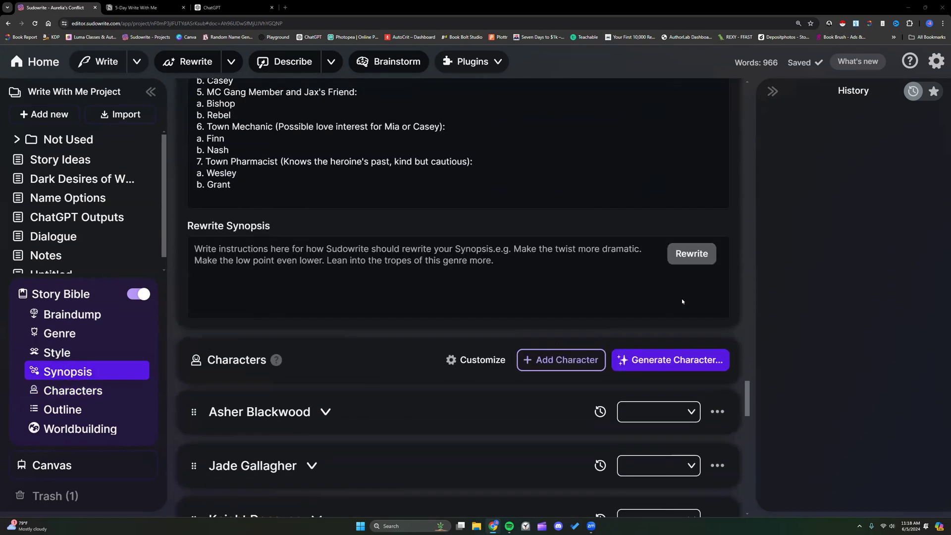
scroll(682, 301, "up", 10)
left_click_drag(749, 327, 750, 63)
left_click(689, 91)
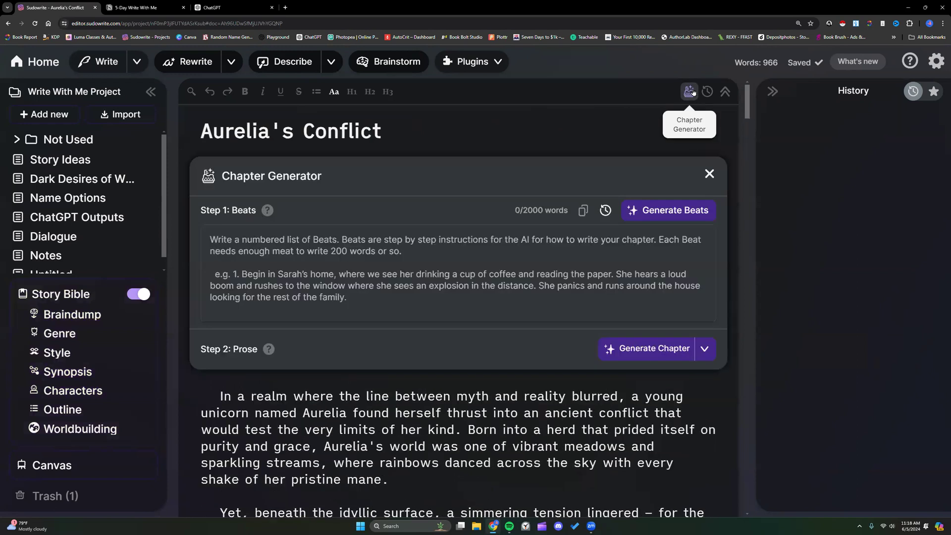
left_click(388, 248)
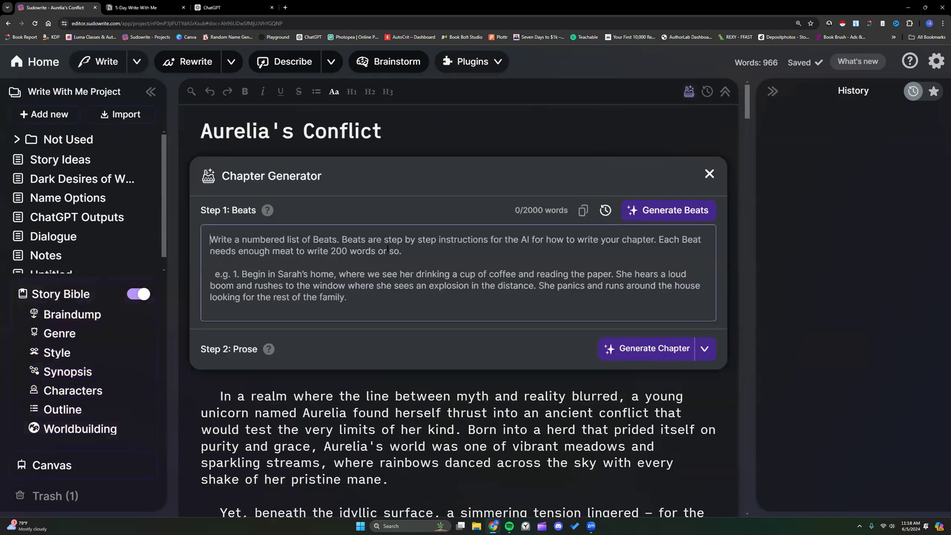
type("1. Bu")
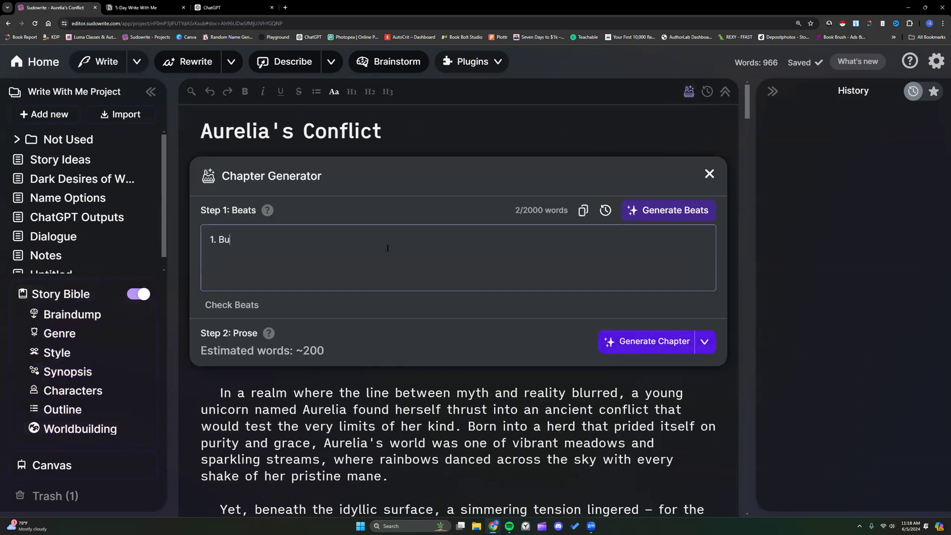
type("rl Narrator")
type(" beats")
key("BackSpace")
key("BackSpace")
key("BackSpace")
key("BackSpace")
key("BackSpace")
key("BackSpace")
type("does this.")
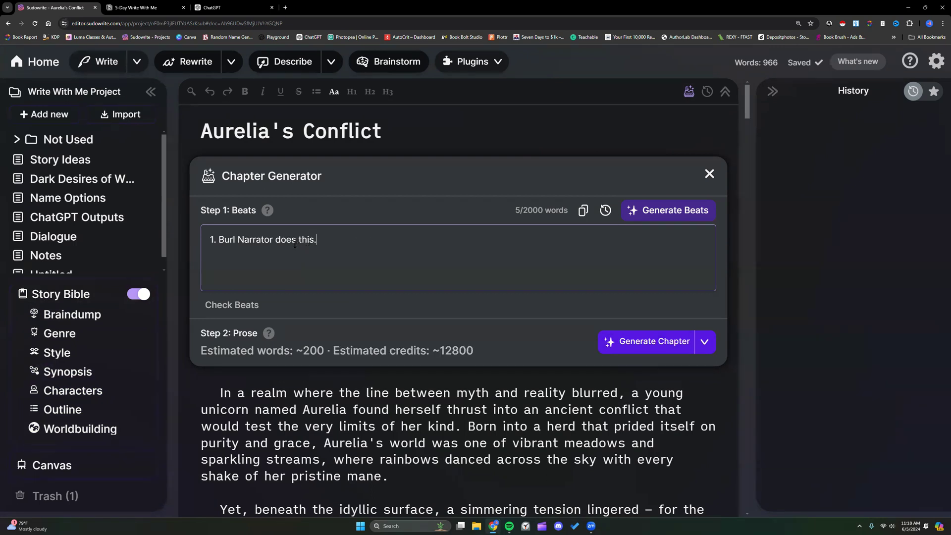
Clear the sample beat from the Chapter Generator and close the generator
left_click_drag(231, 240, 209, 241)
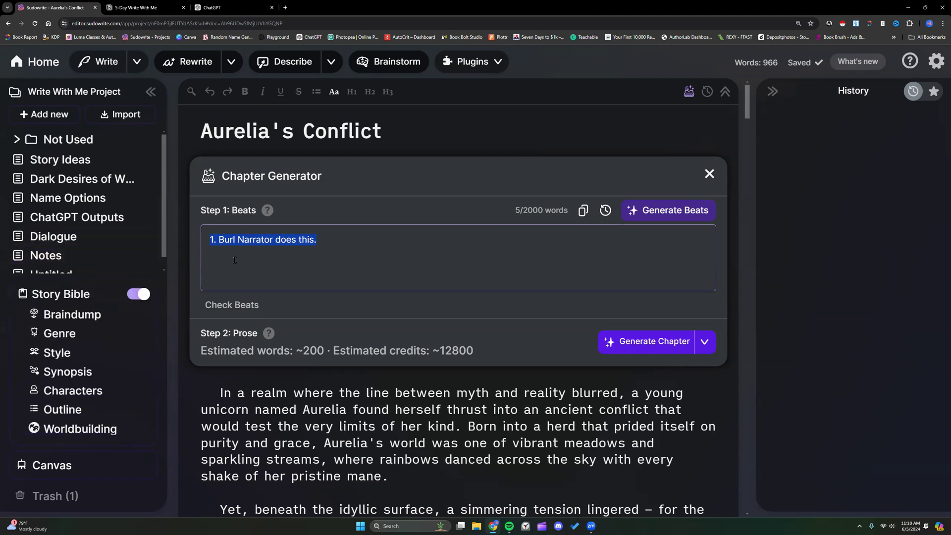
key("BackSpace")
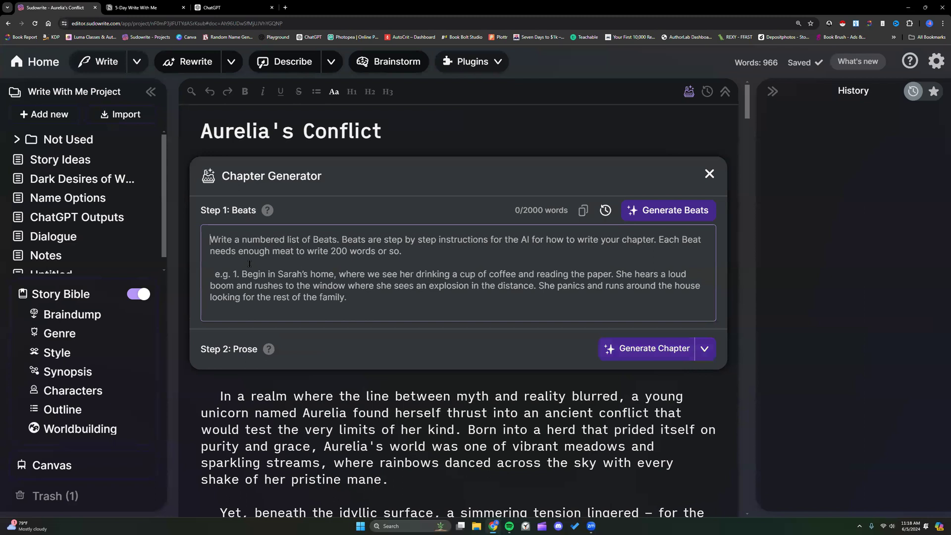
left_click(688, 92)
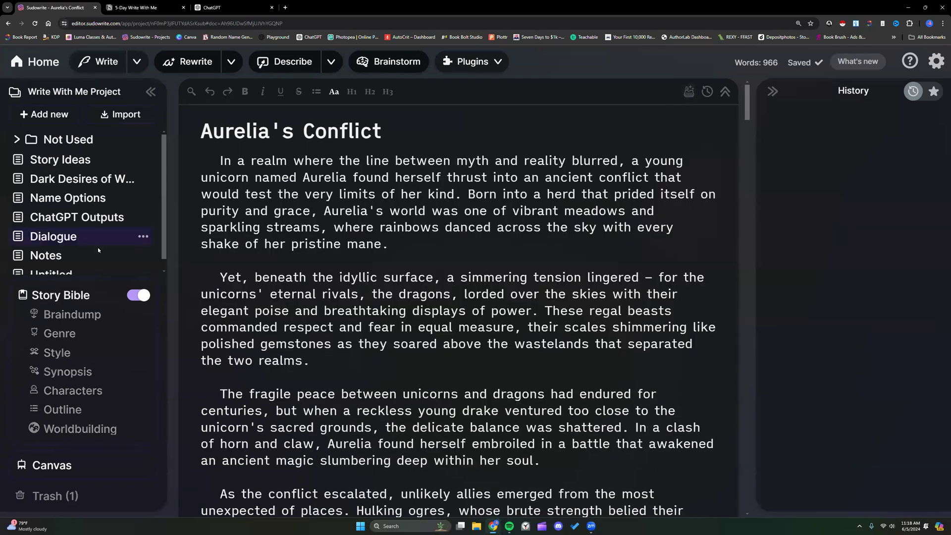
Open the Notes document, generate an outline in the Story Bible, and follow the chapters as they are written
left_click(77, 261)
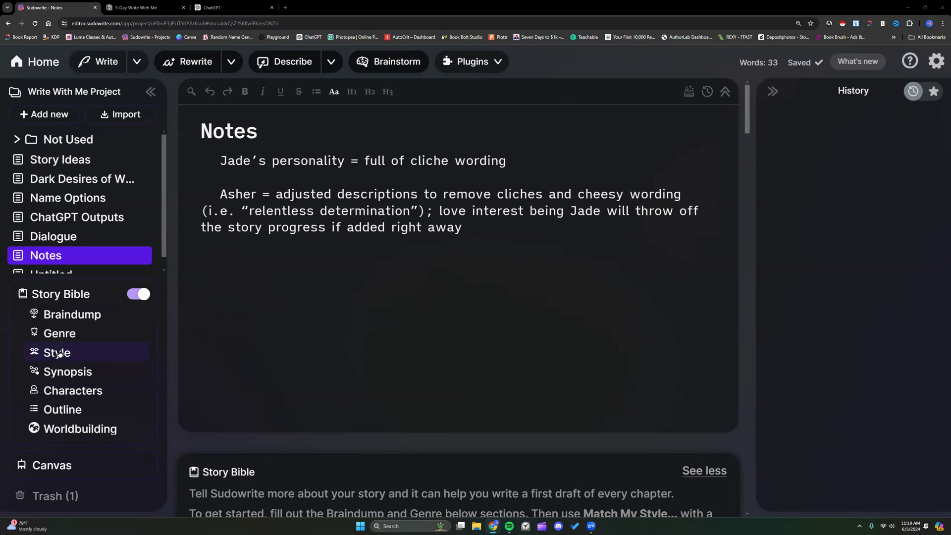
left_click(84, 411)
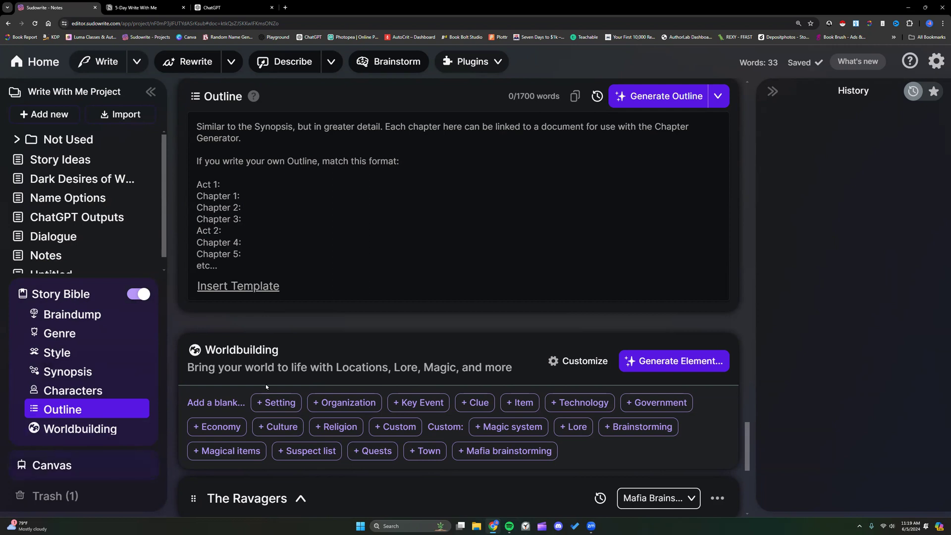
left_click(666, 98)
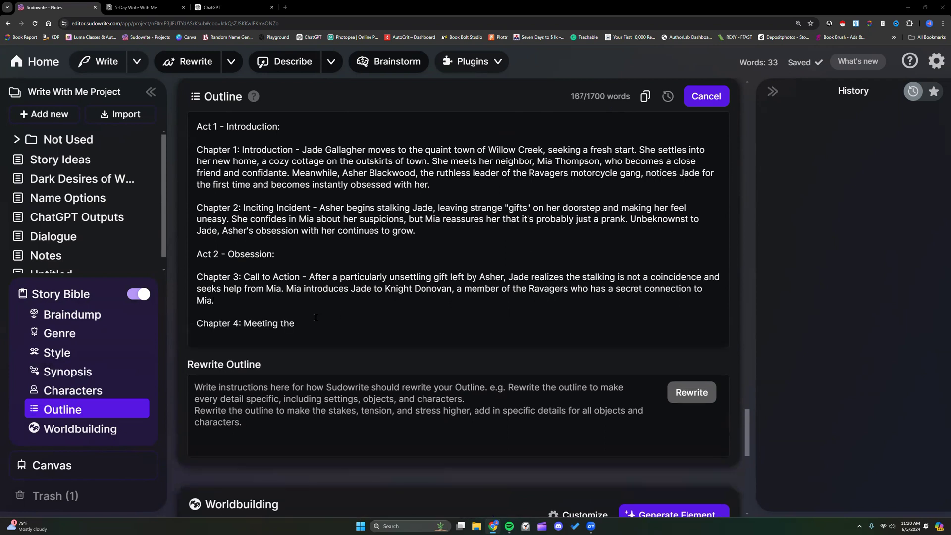
scroll(316, 317, "down", 1)
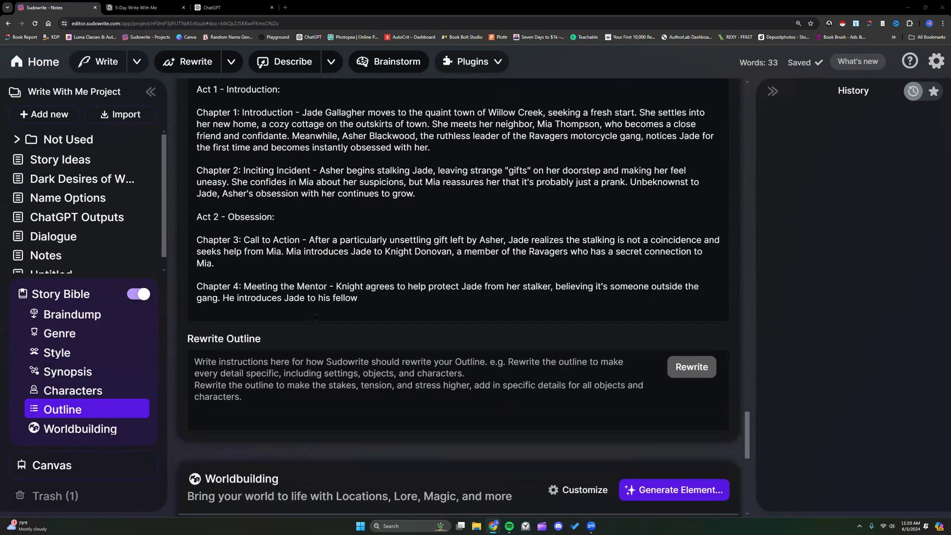
scroll(316, 317, "up", 1)
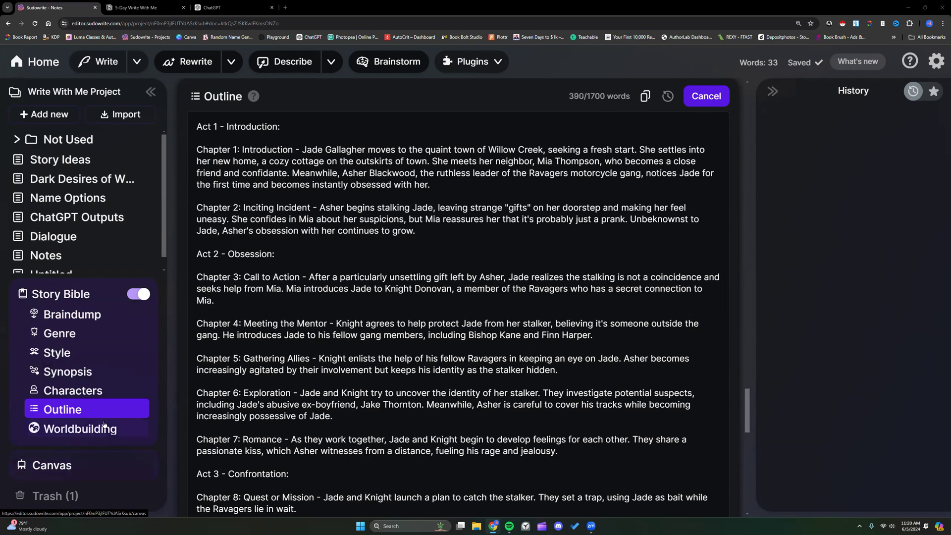
scroll(302, 366, "down", 5)
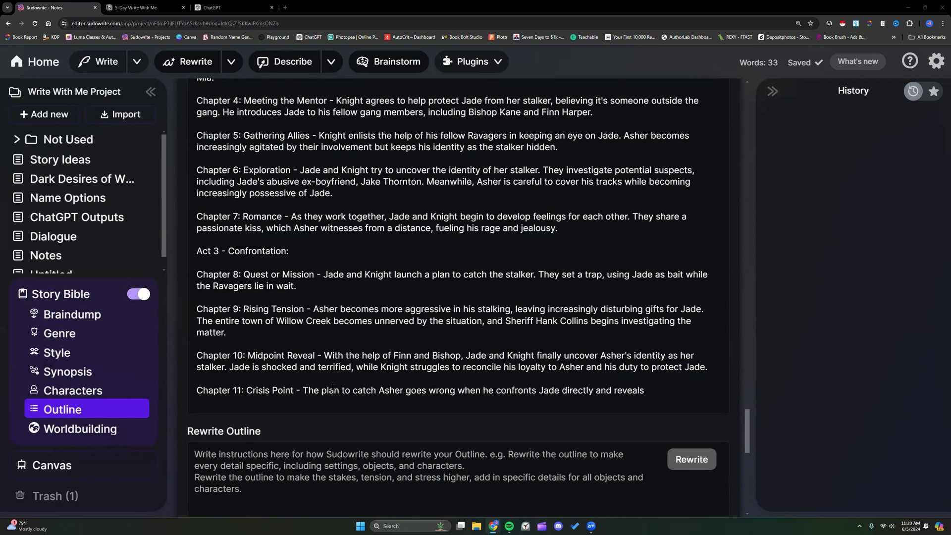
scroll(333, 388, "down", 1)
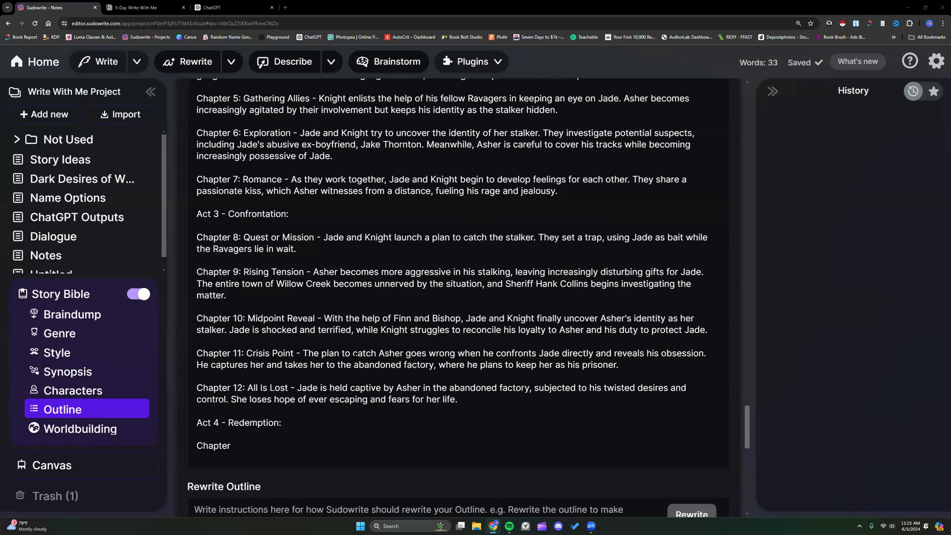
Return to the Synopsis, select its whole text, and look through it down to the additional character names
scroll(419, 405, "up", 10)
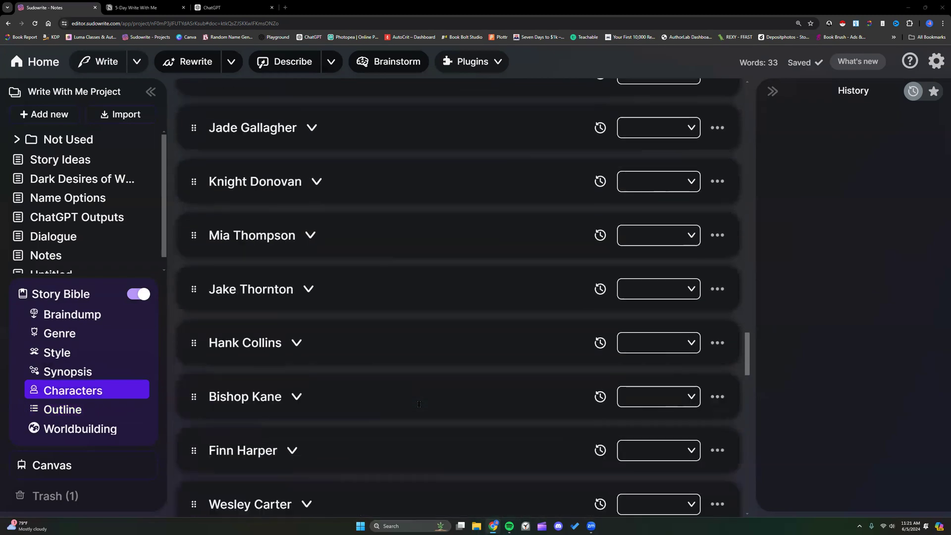
scroll(419, 404, "up", 15)
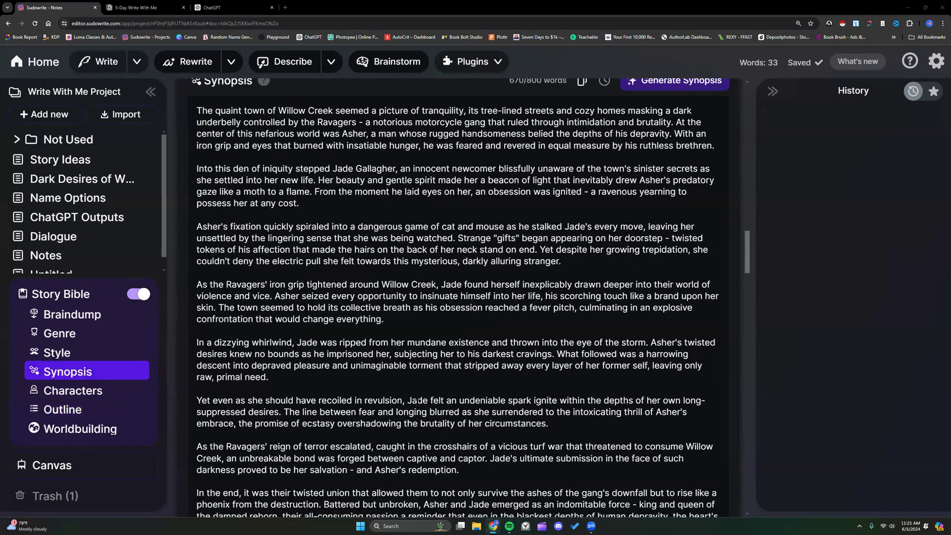
scroll(418, 402, "up", 2)
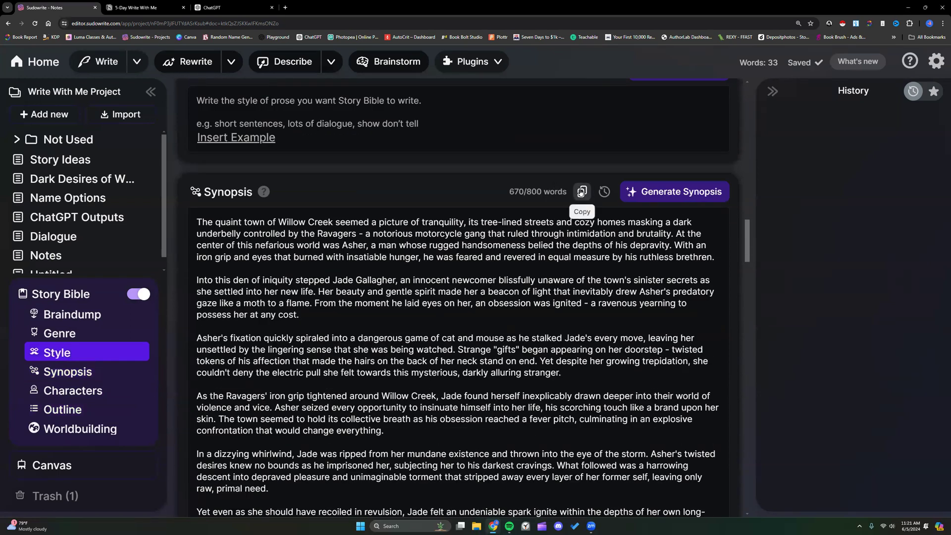
left_click(199, 222)
left_click_drag(198, 222, 231, 257)
left_click(239, 257)
key("ctrl+a")
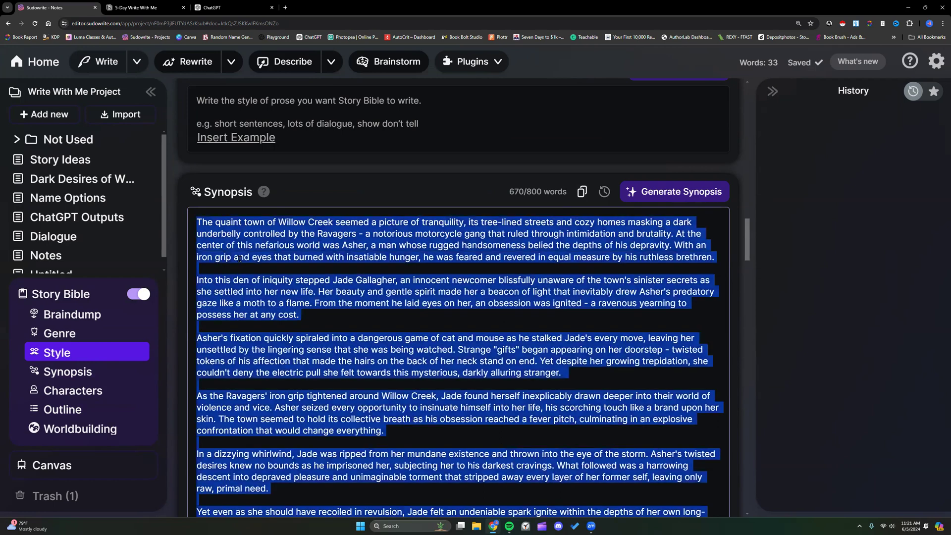
scroll(383, 297, "down", 20)
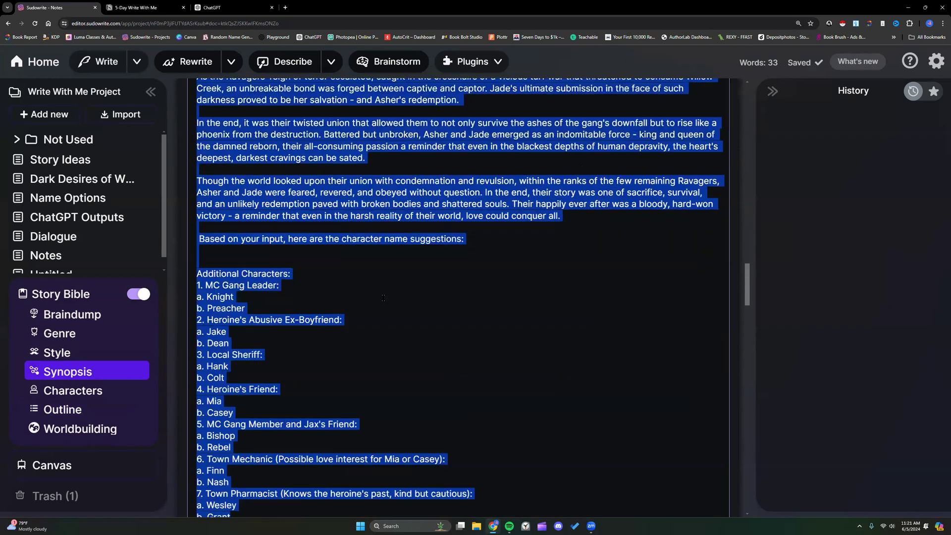
Read through the generated outline from the Act 1 introduction to the Chapter 18 epilogue
scroll(382, 298, "down", 20)
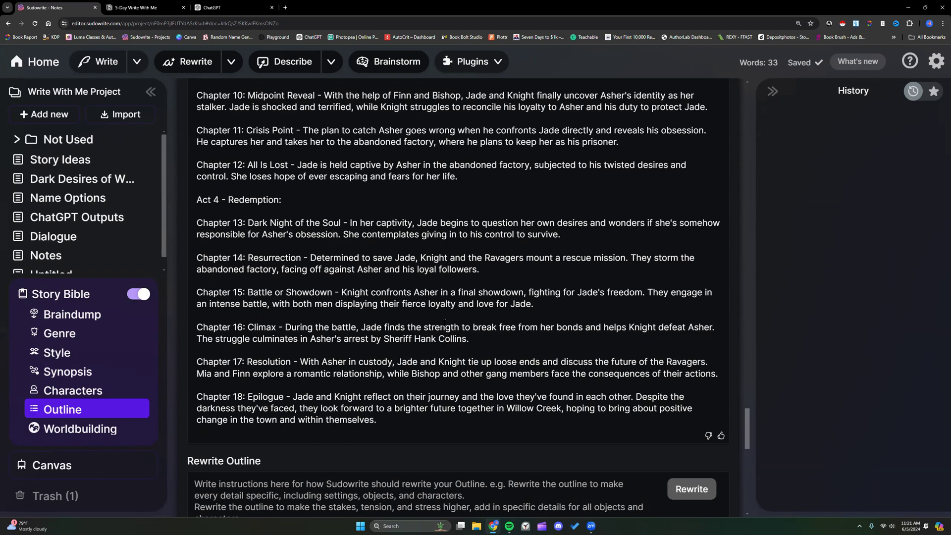
scroll(443, 321, "up", 10)
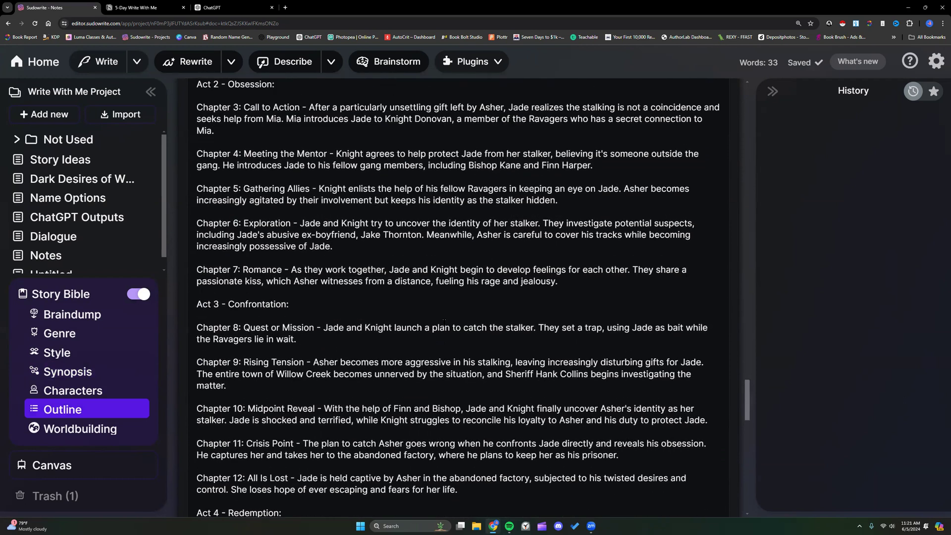
scroll(444, 321, "up", 1)
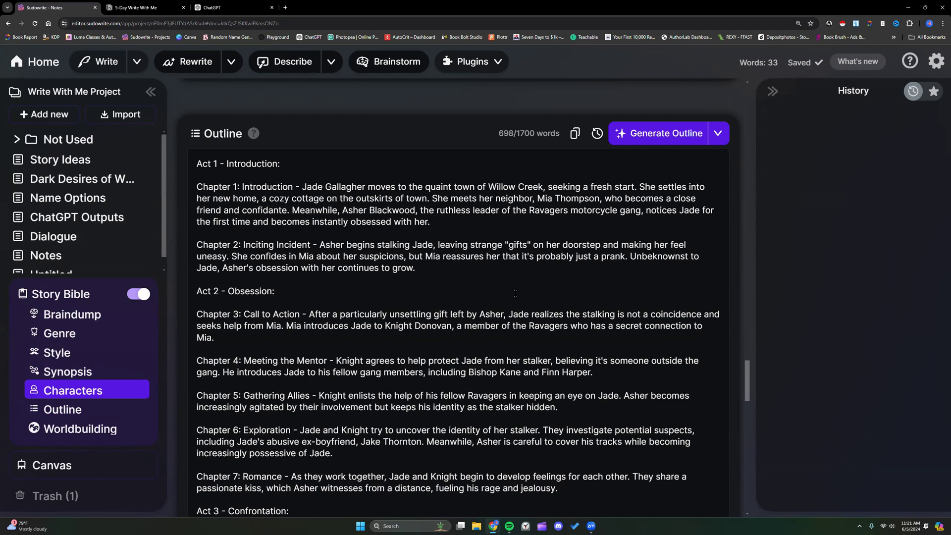
scroll(515, 293, "down", 3)
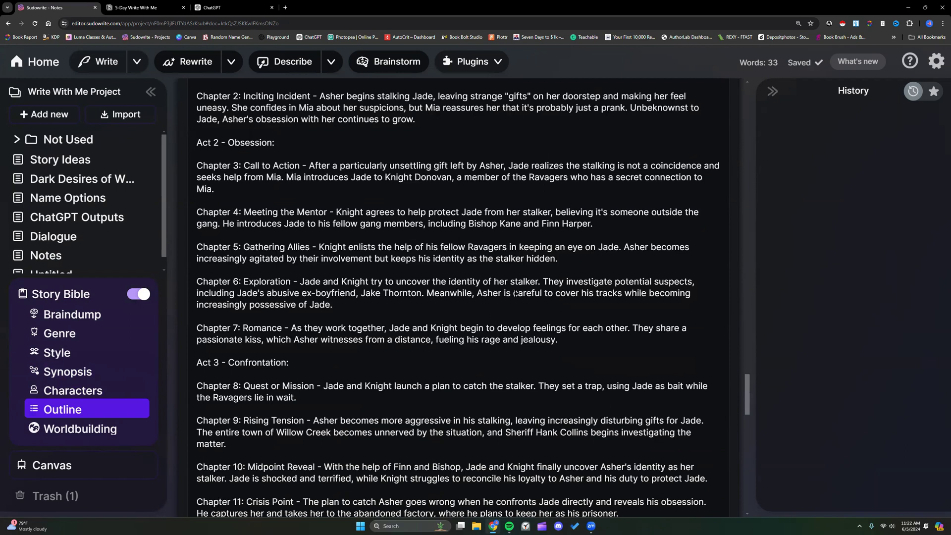
scroll(515, 293, "down", 1)
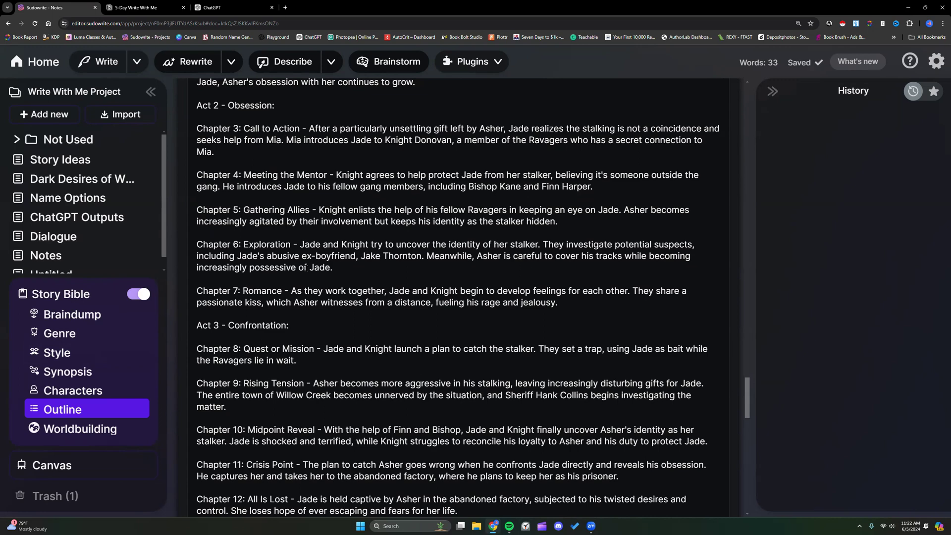
scroll(285, 257, "down", 12)
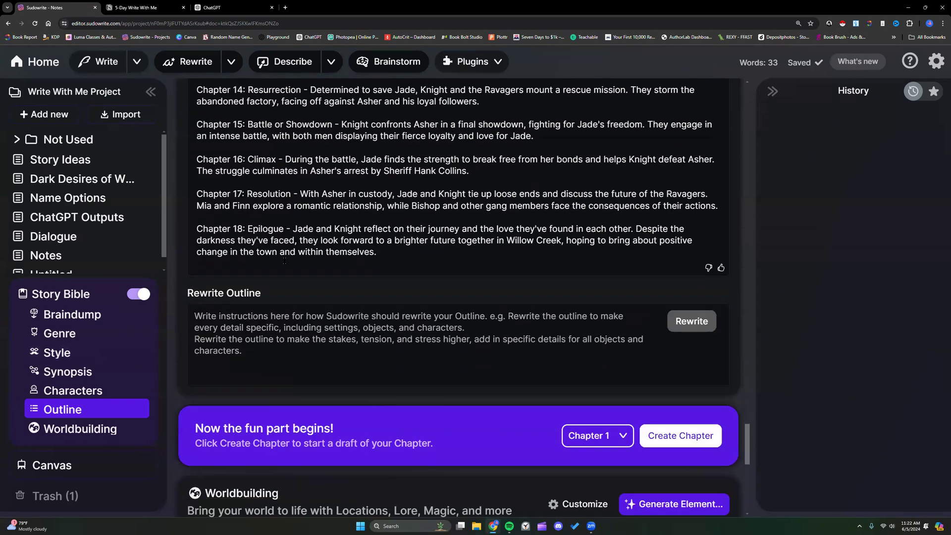
Rewrite the outline with the instruction "Make the outline in first-person, present-tense from Jade's POV."
scroll(312, 269, "up", 15)
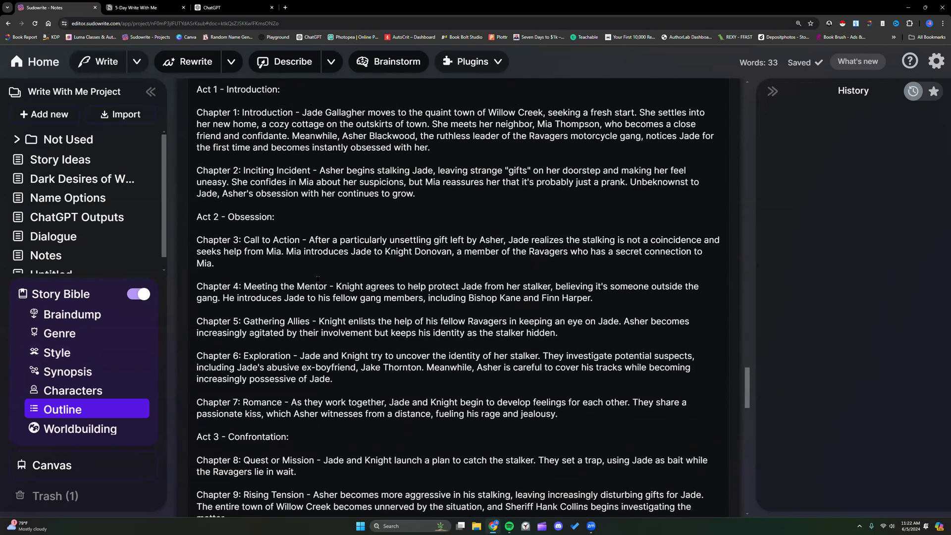
scroll(318, 279, "up", 1)
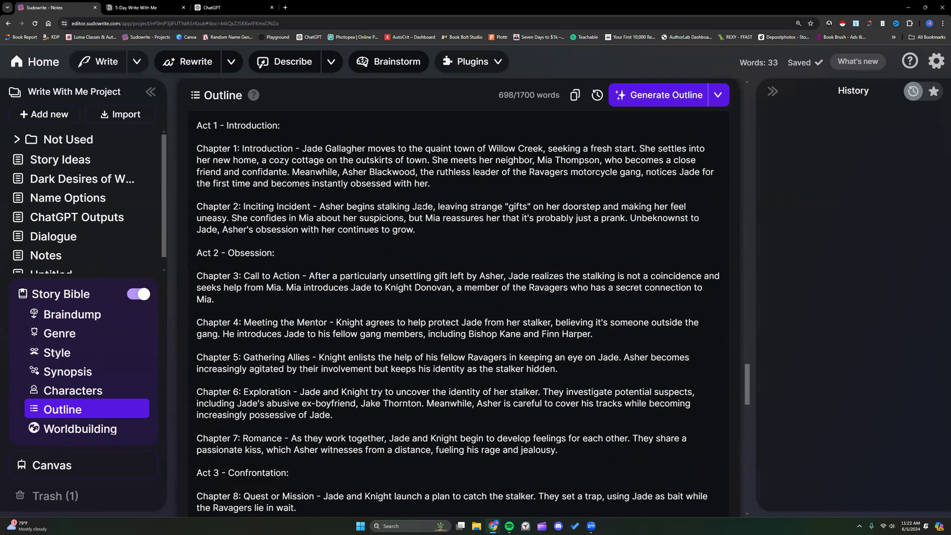
scroll(301, 303, "down", 15)
scroll(297, 277, "up", 3)
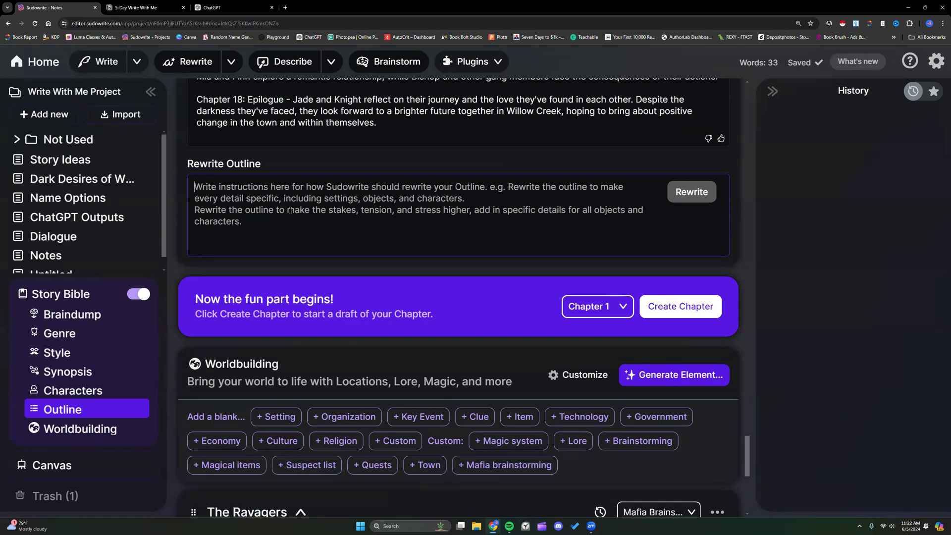
type("Make the outline in first-person, present-tense from Jade's POV.")
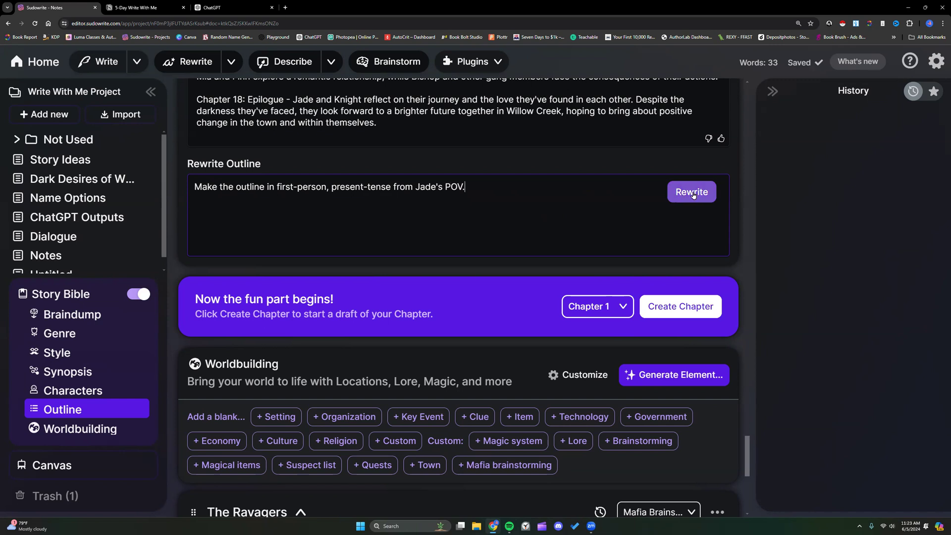
left_click(690, 194)
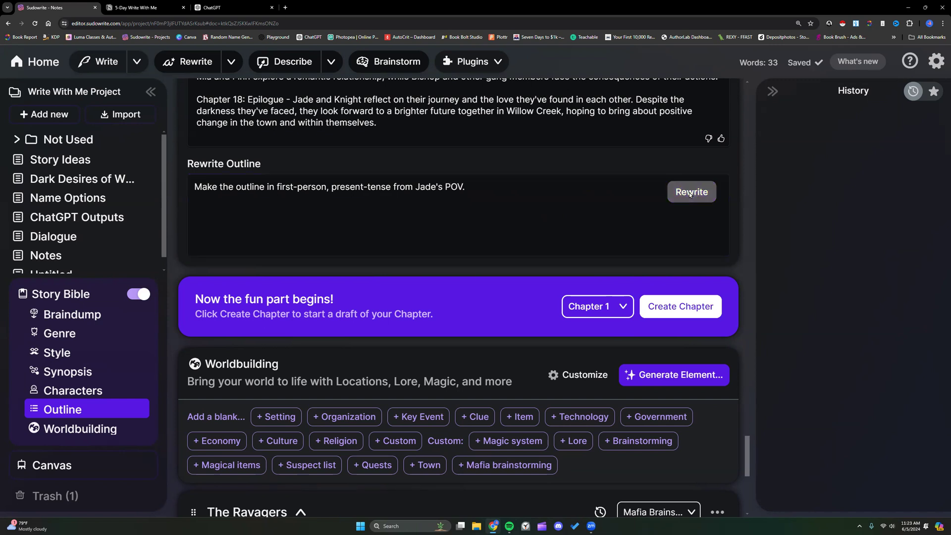
Follow the rewritten outline as it is being generated, checking the point of view from Chapter 1 onward
scroll(553, 193, "down", 7)
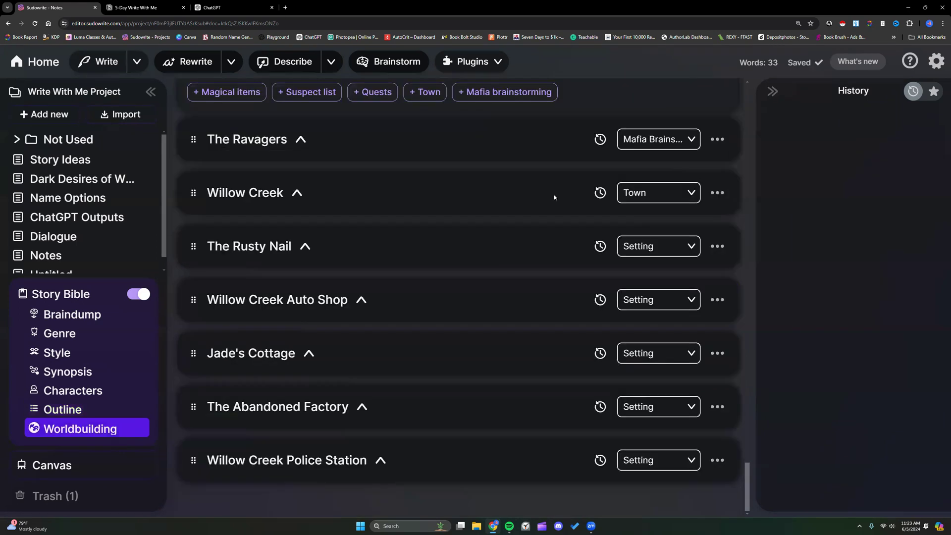
scroll(553, 197, "up", 8)
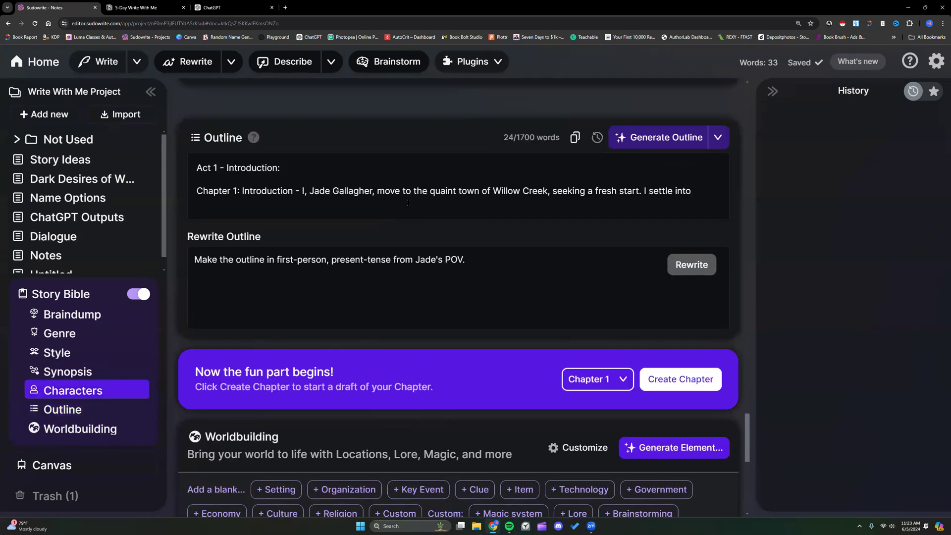
scroll(369, 277, "up", 1)
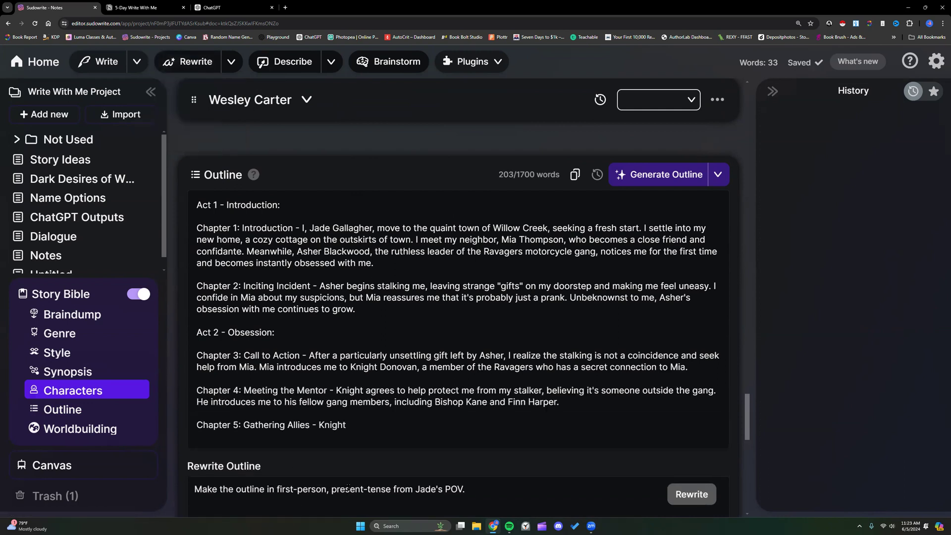
scroll(422, 325, "down", 2)
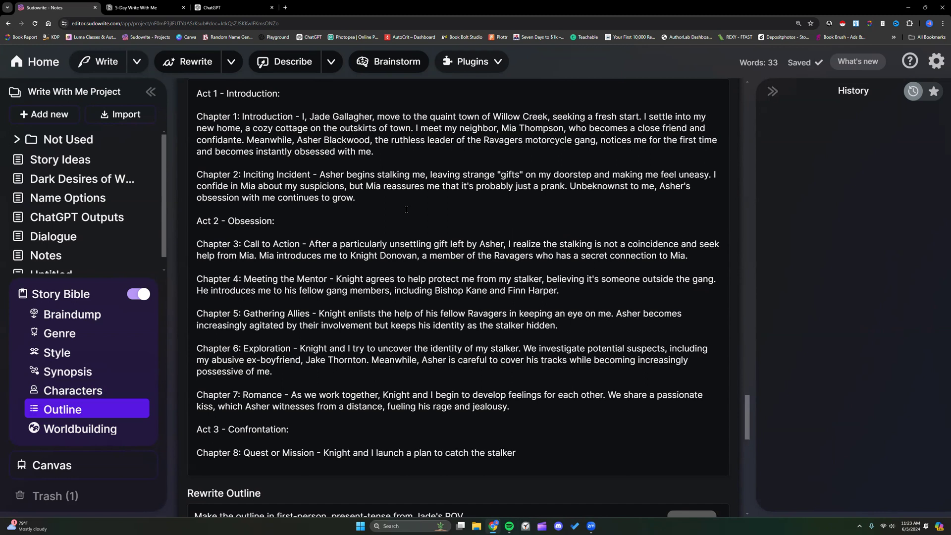
scroll(406, 210, "down", 1)
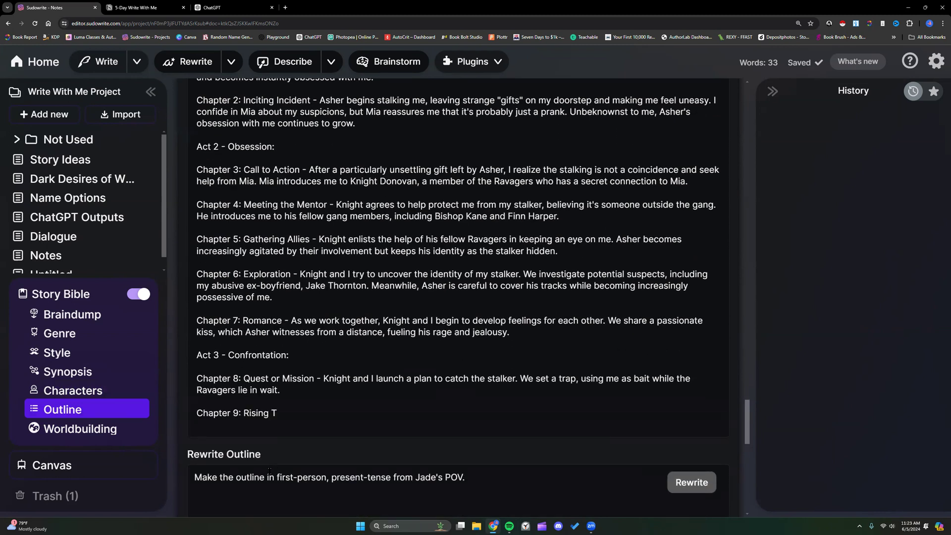
scroll(370, 389, "up", 5)
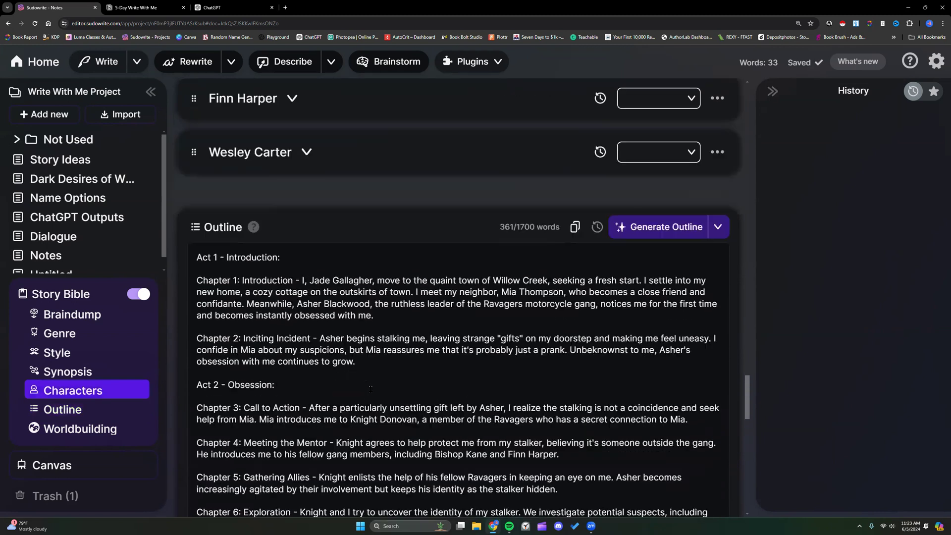
scroll(346, 317, "down", 1)
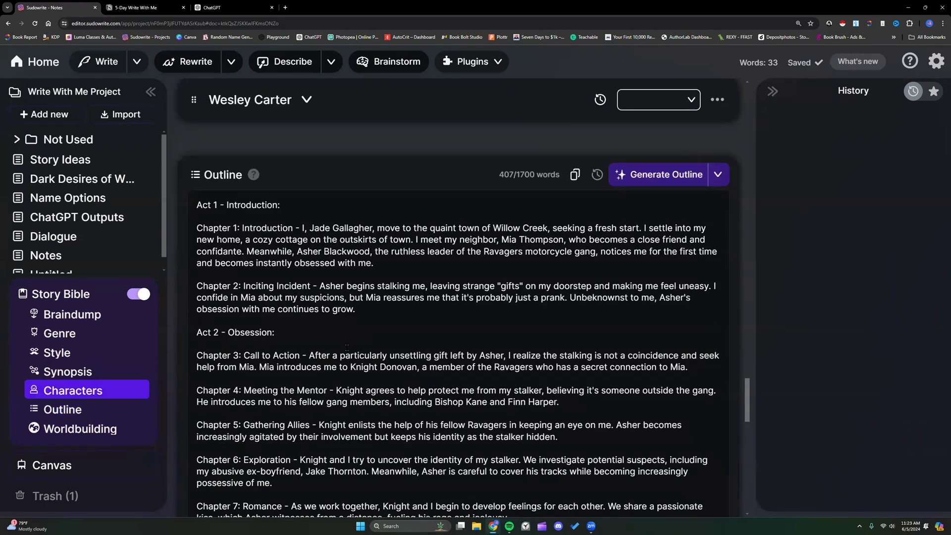
mouse_move(121, 233)
scroll(397, 383, "down", 9)
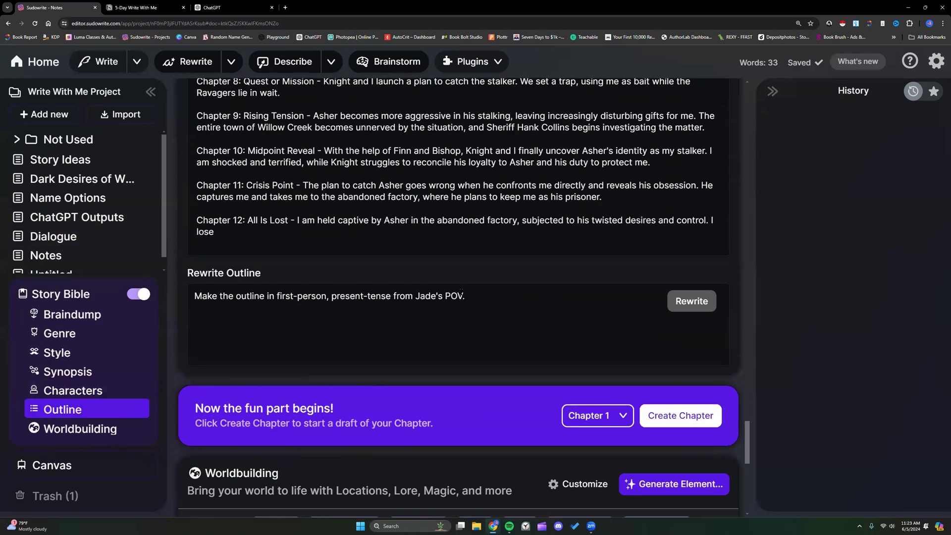
scroll(435, 337, "up", 3)
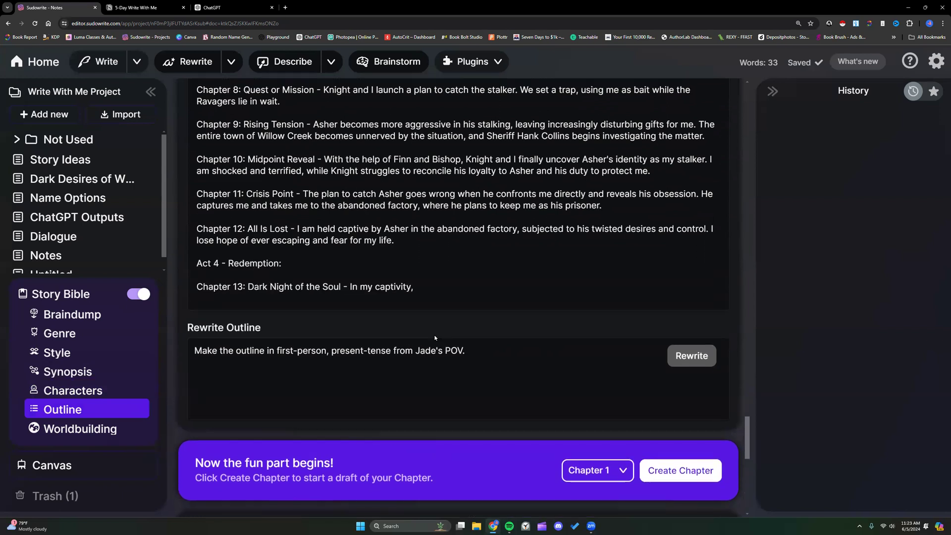
scroll(434, 336, "up", 6)
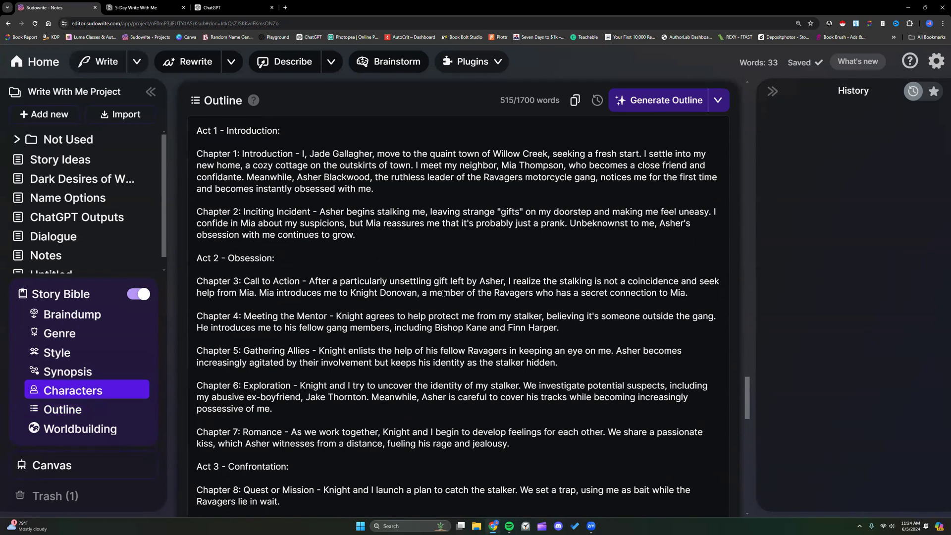
scroll(443, 293, "down", 4)
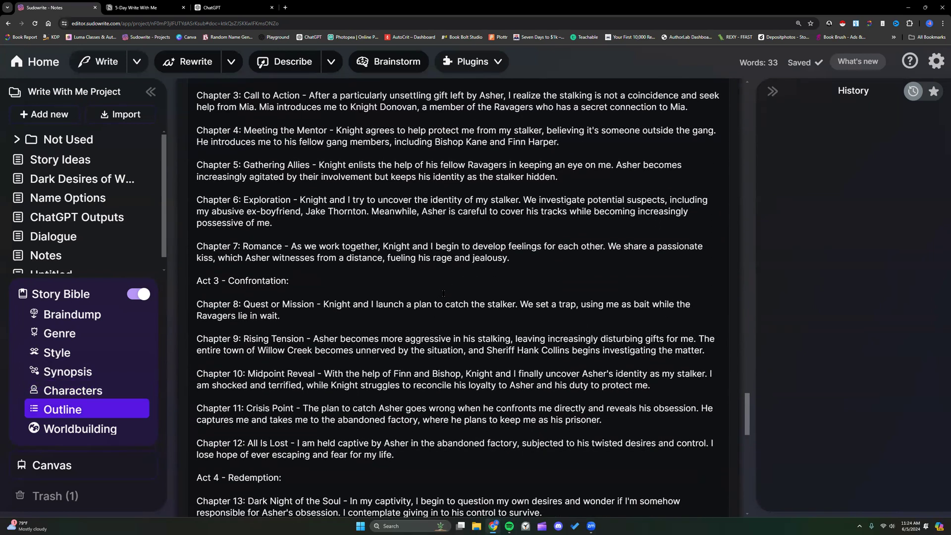
scroll(443, 294, "up", 8)
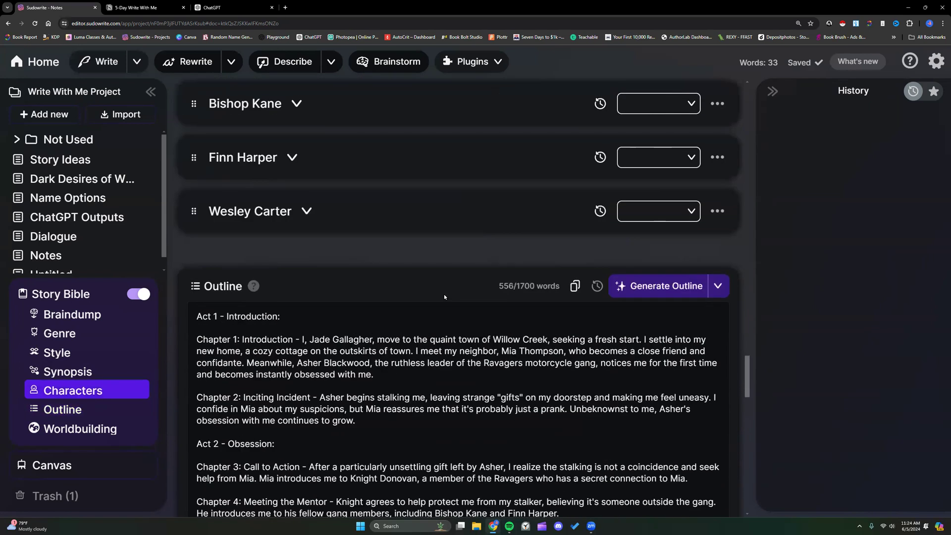
Compare the synopsis's ending and additional character names with the rewritten outline down to the Chapter 18 epilogue
scroll(445, 297, "up", 12)
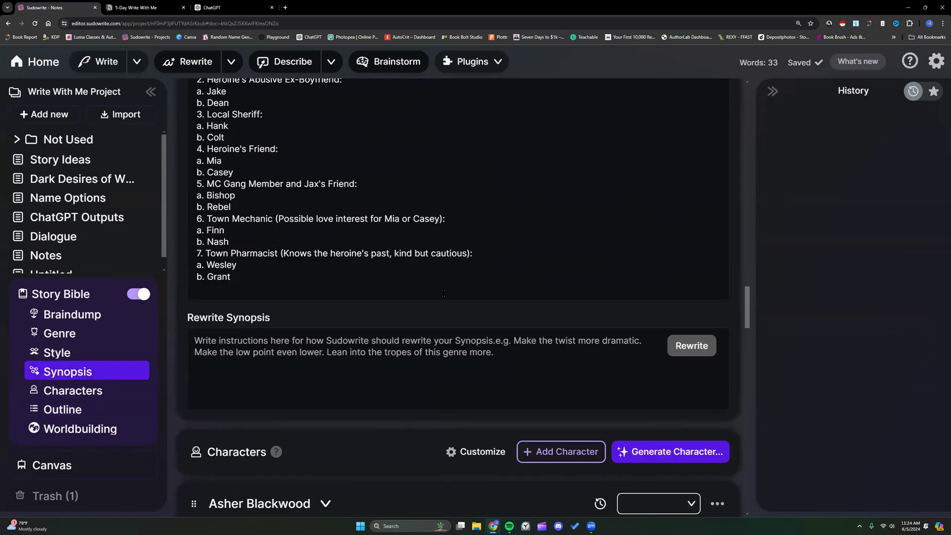
scroll(443, 294, "up", 1)
scroll(444, 294, "up", 3)
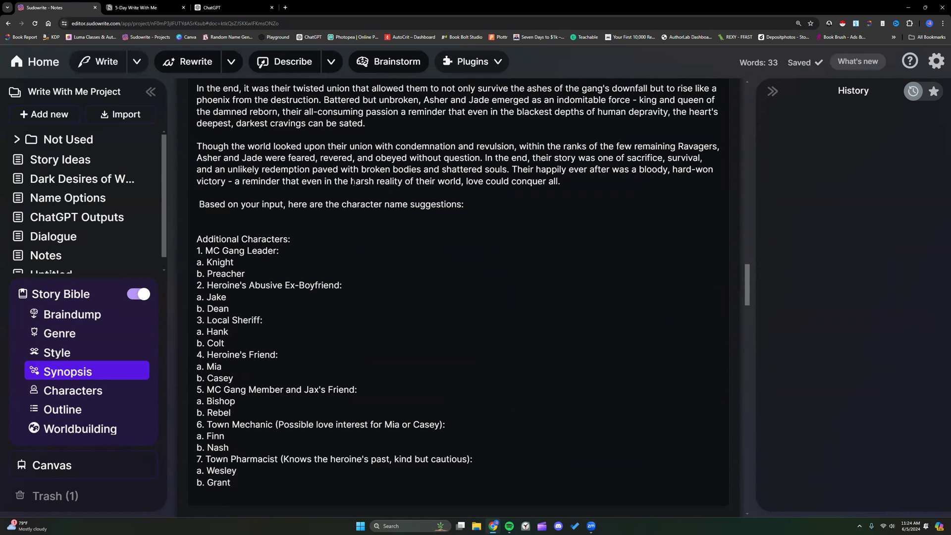
scroll(305, 253, "down", 11)
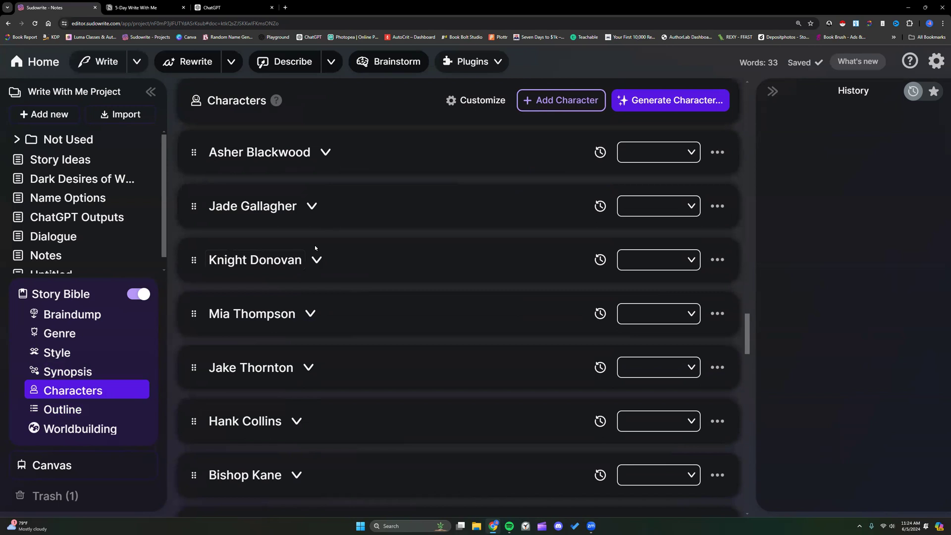
scroll(316, 266, "down", 15)
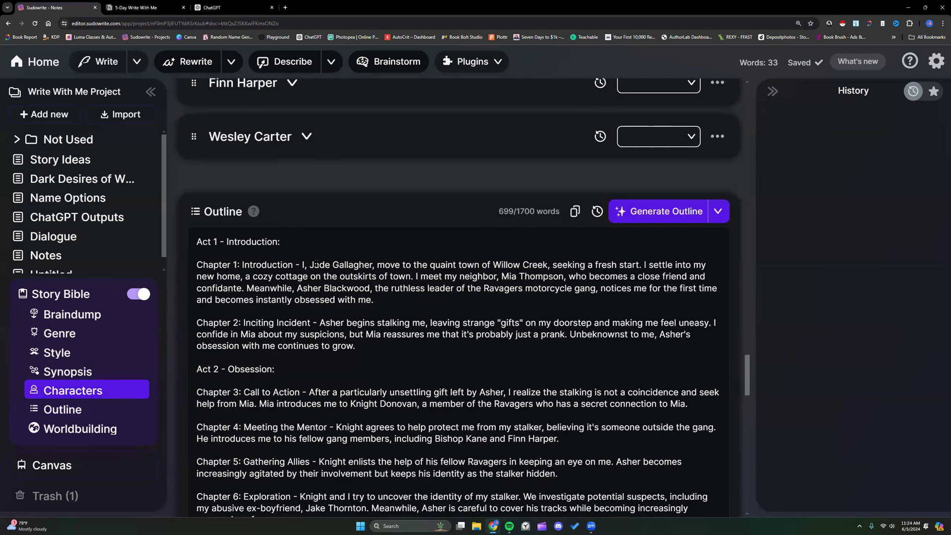
scroll(328, 268, "down", 2)
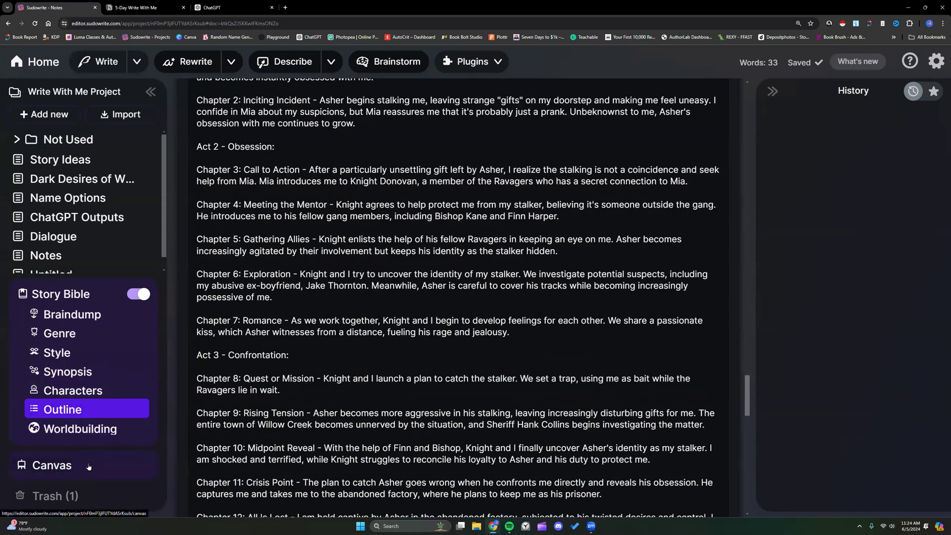
scroll(288, 491, "down", 8)
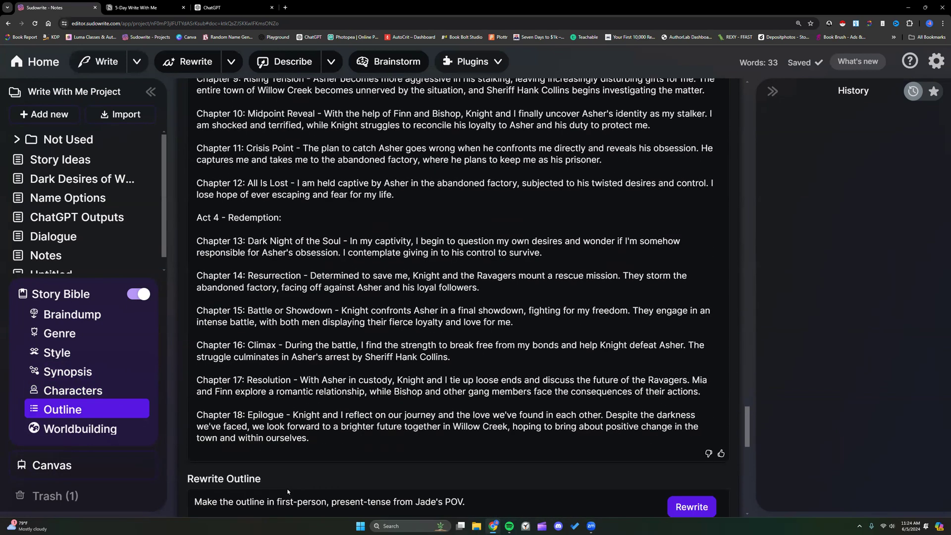
scroll(288, 492, "down", 2)
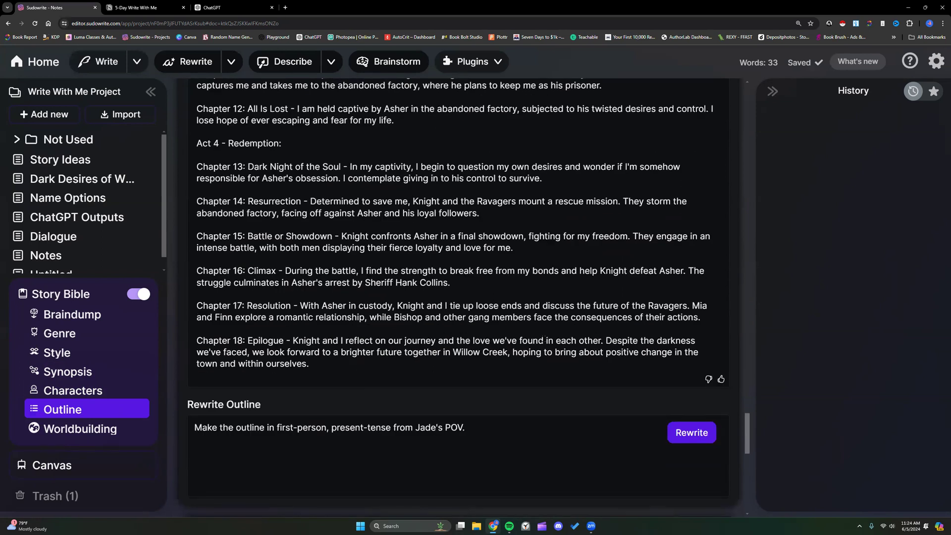
Set the outline type for outline generation to Romance Outline
scroll(618, 211, "up", 20)
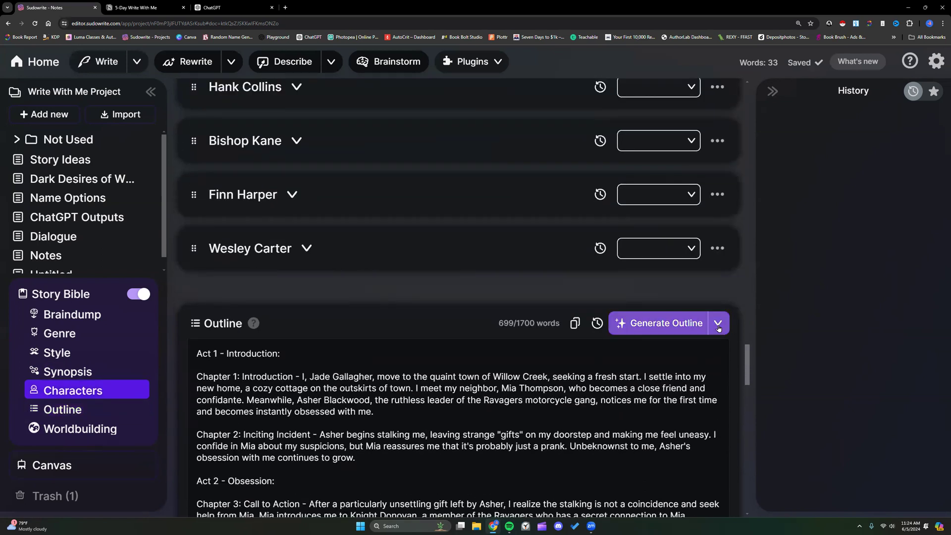
left_click(719, 332)
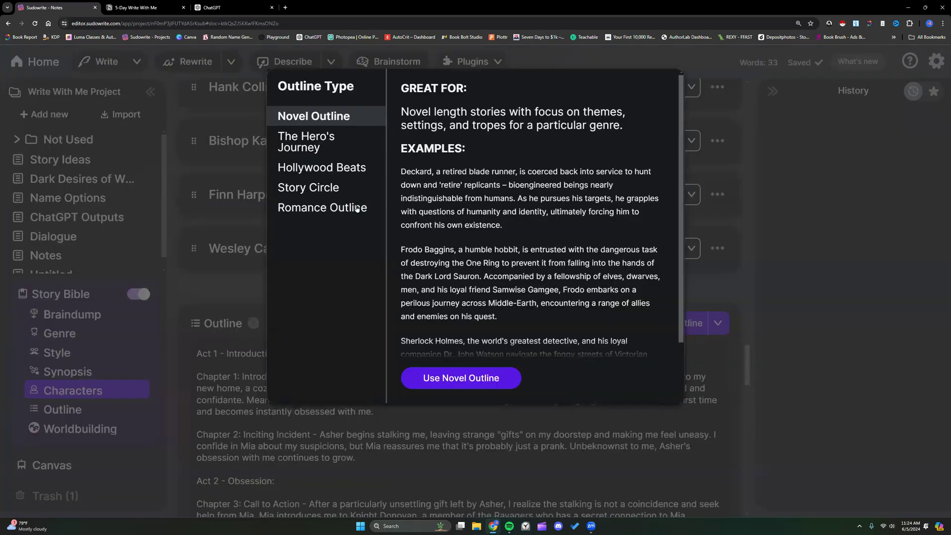
left_click(329, 207)
left_click(469, 378)
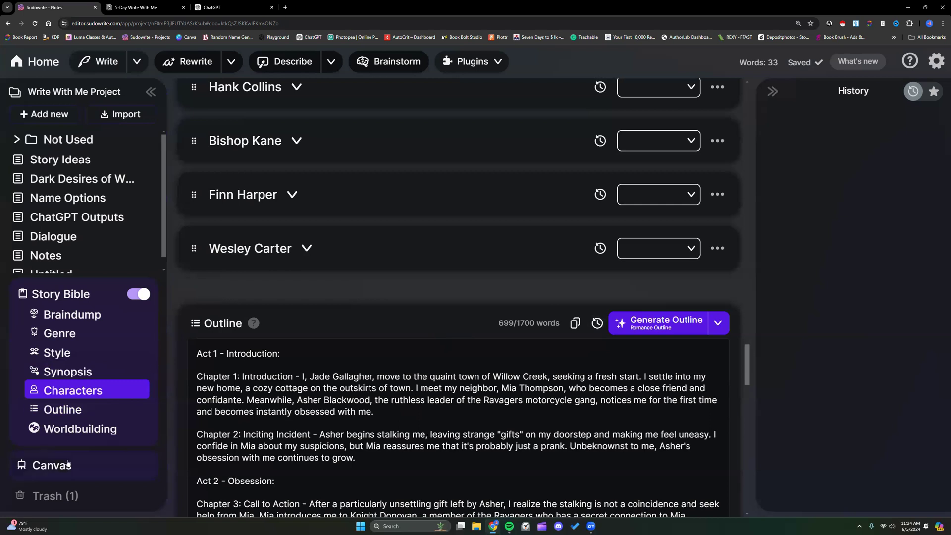
Open the project's Canvas, add a Hero's Journey outline, and paste the synopsis as its story concept
left_click(67, 465)
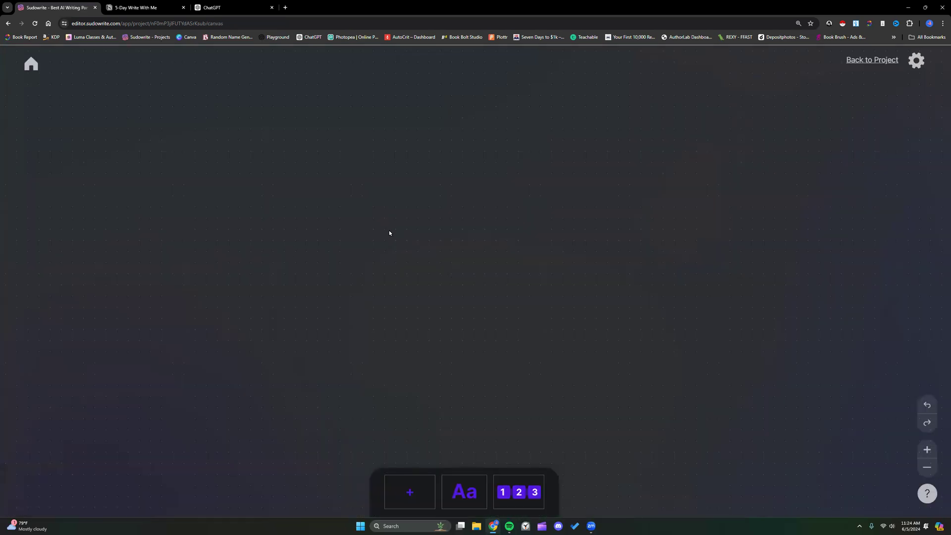
left_click(520, 488)
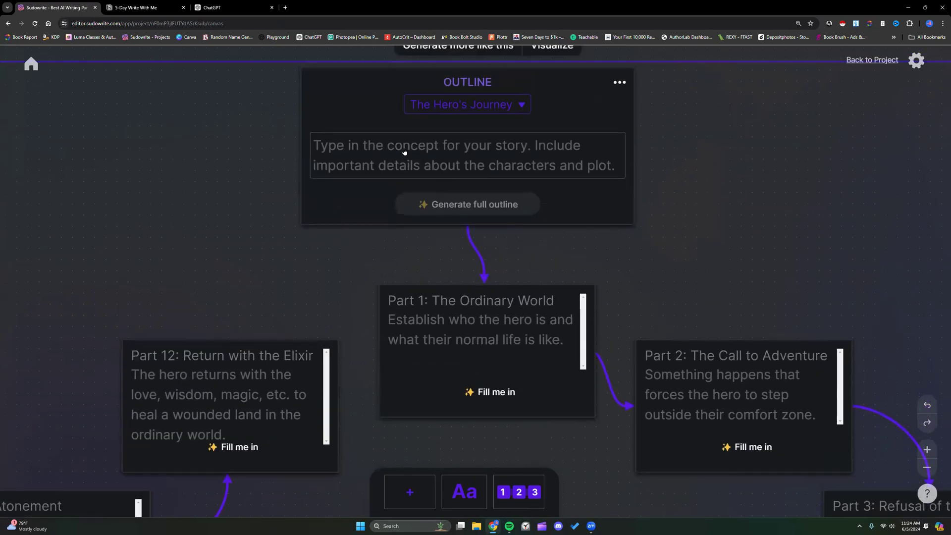
right_click(386, 145)
left_click(405, 230)
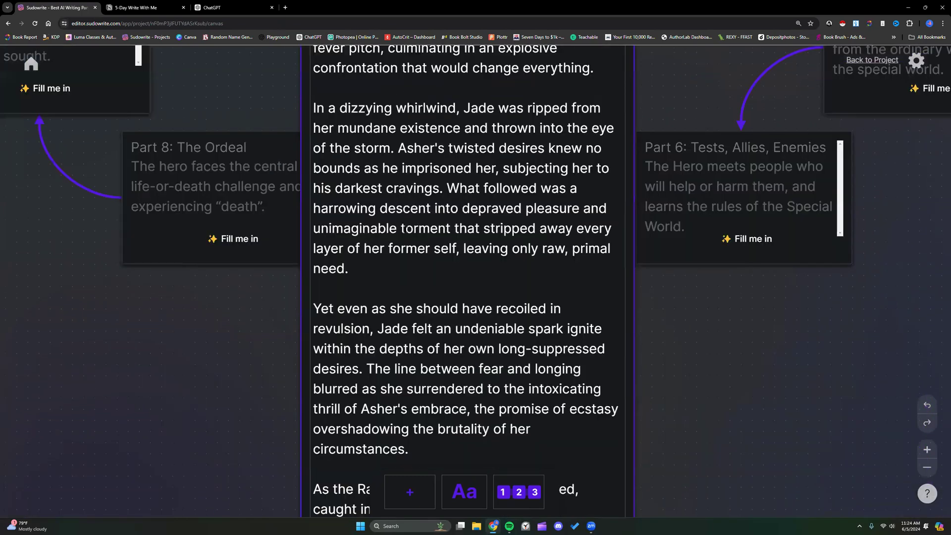
Move the tall outline card out of the ring of story parts to the empty canvas area left of them
scroll(428, 260, "up", 7)
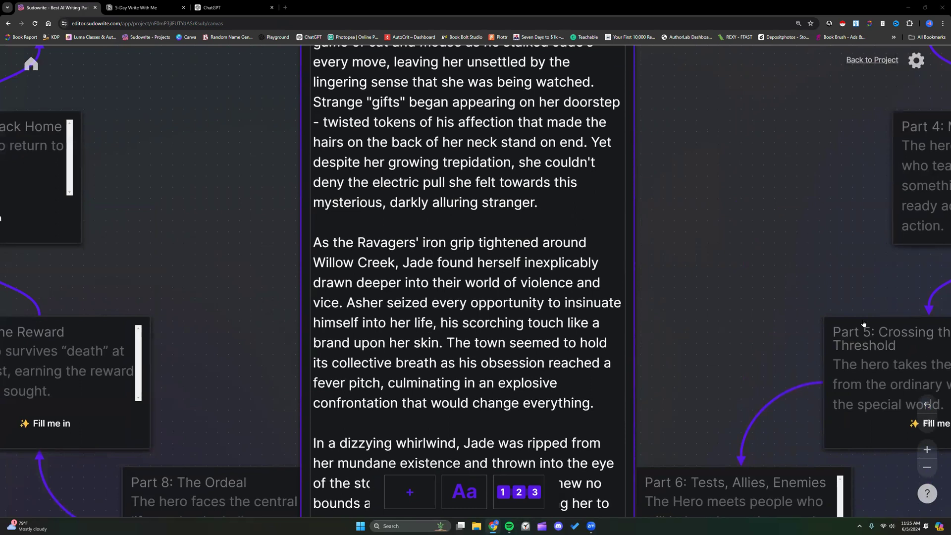
left_click(926, 469)
left_click(926, 468)
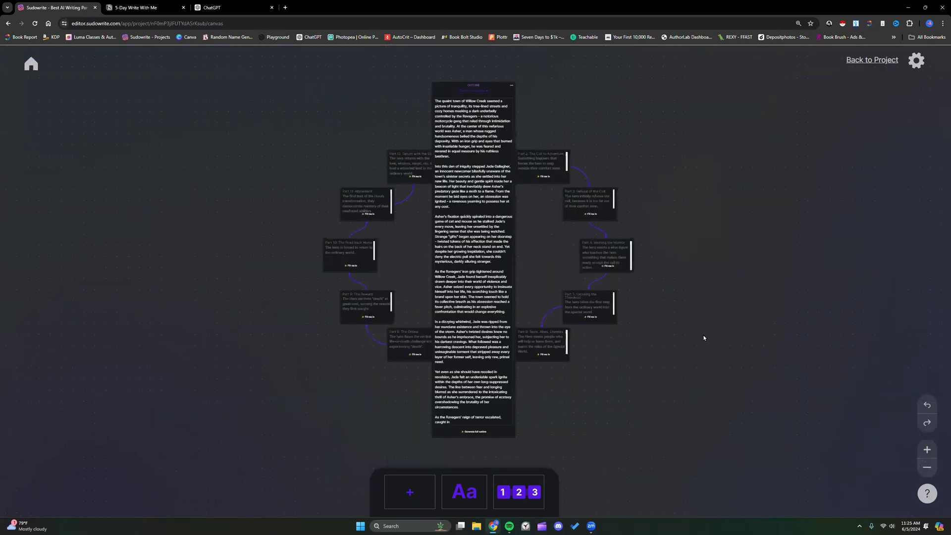
scroll(703, 337, "up", 2)
left_click_drag(495, 166, 262, 119)
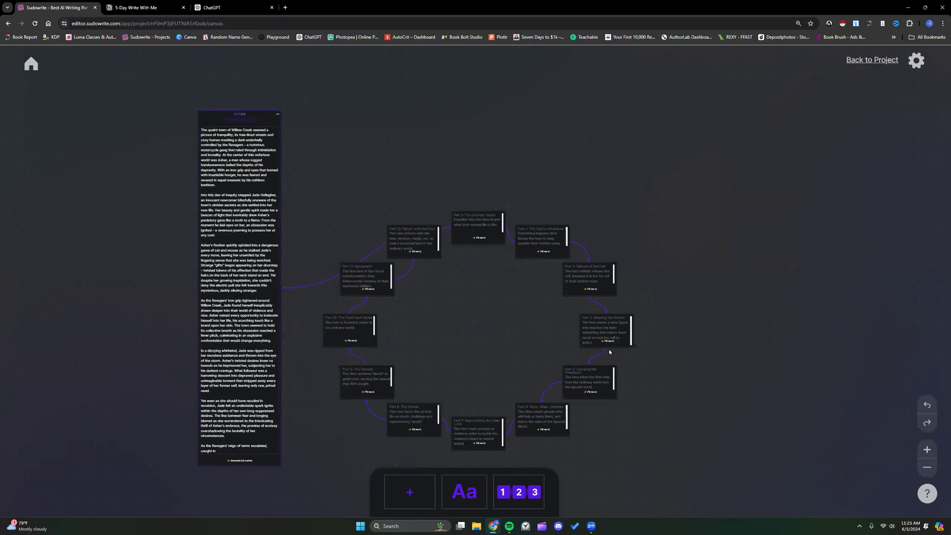
Examine the Hero's Journey parts and outline card up close, including the story structures offered for the card
left_click(926, 449)
scroll(489, 351, "left", 10)
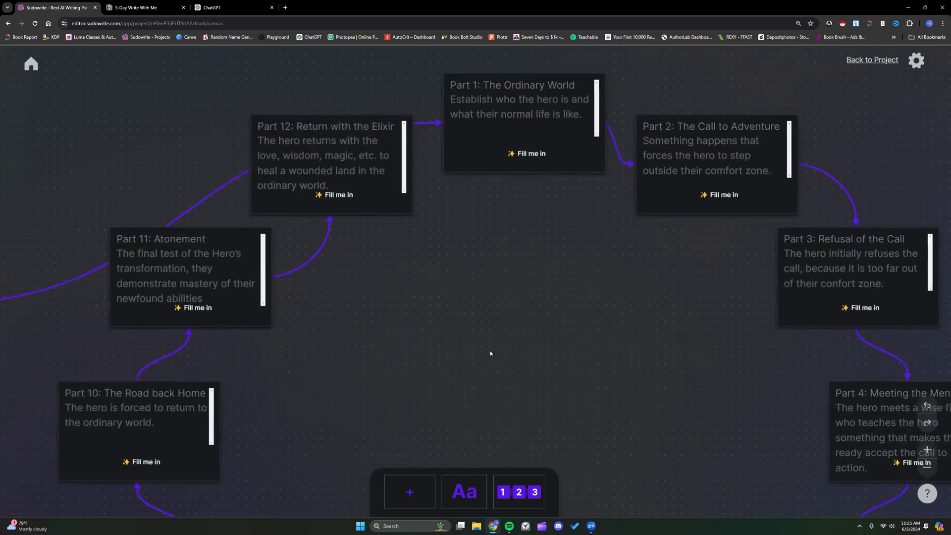
scroll(480, 347, "down", 3)
scroll(479, 344, "up", 10)
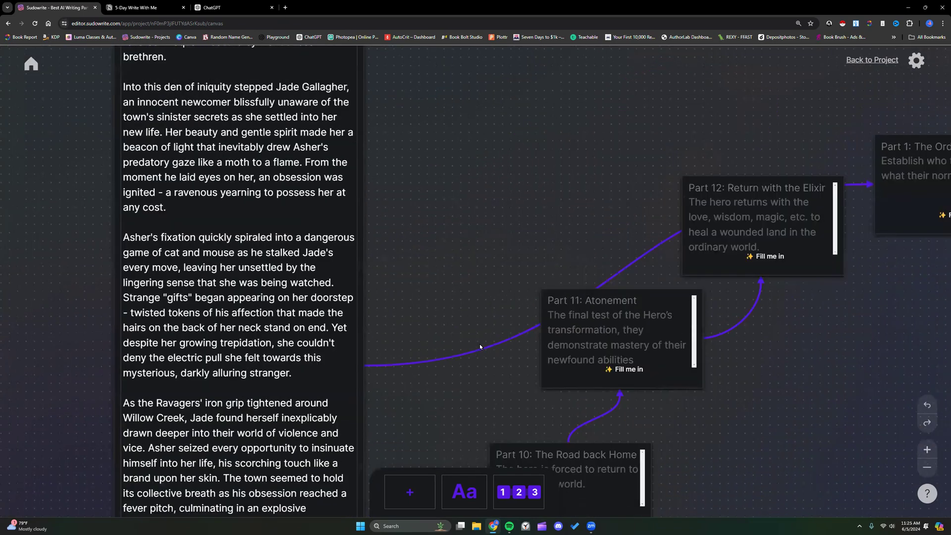
left_click(251, 195)
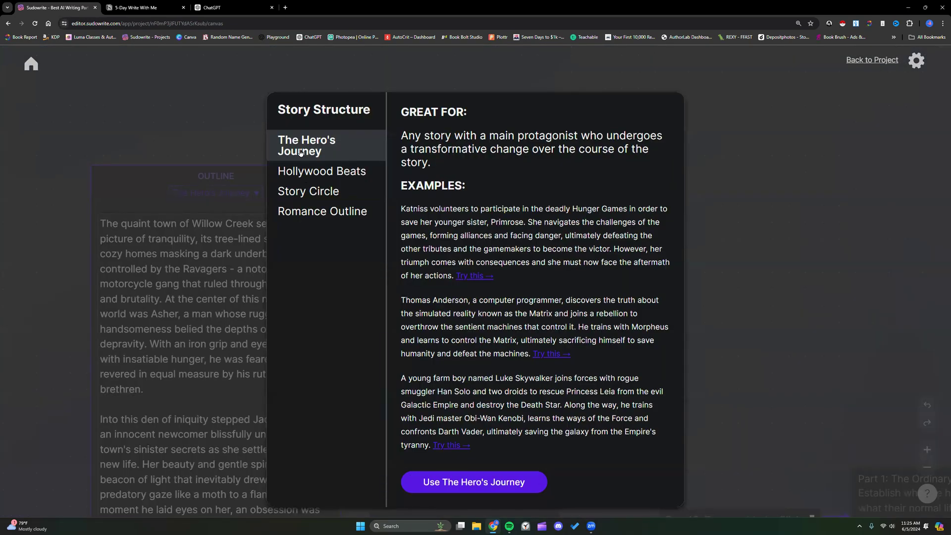
left_click(736, 252)
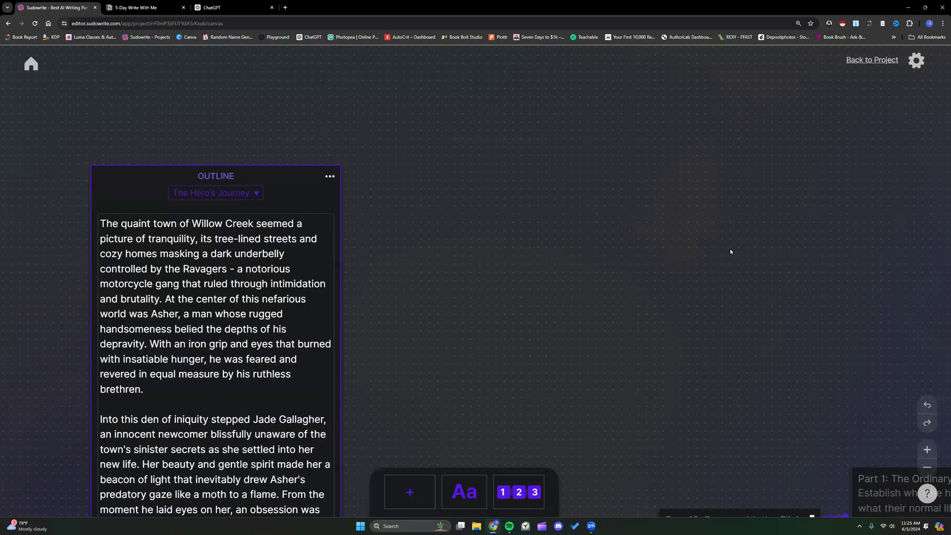
Add another outline on empty canvas below the Hero's Journey ring and set its story structure to Romance Outline
scroll(528, 305, "down", 10)
scroll(498, 312, "down", 6)
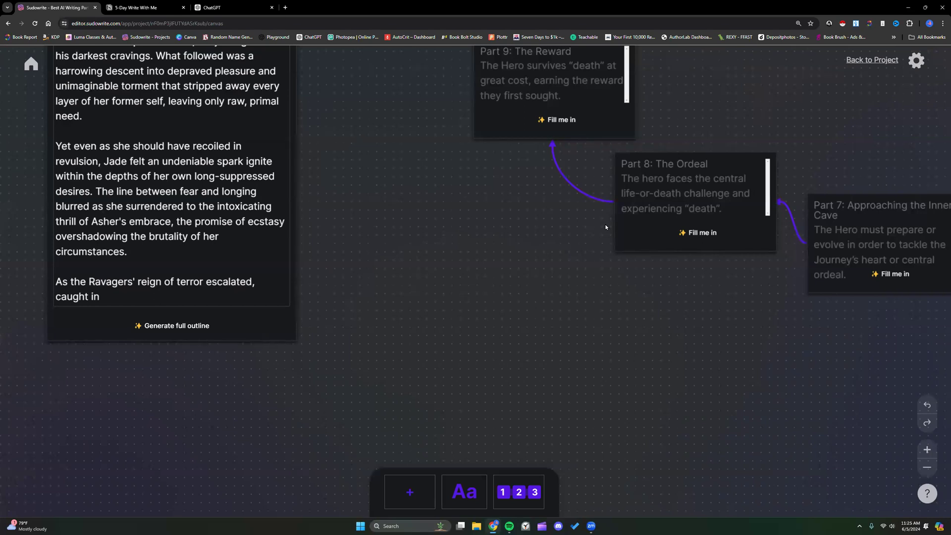
scroll(605, 227, "down", 3)
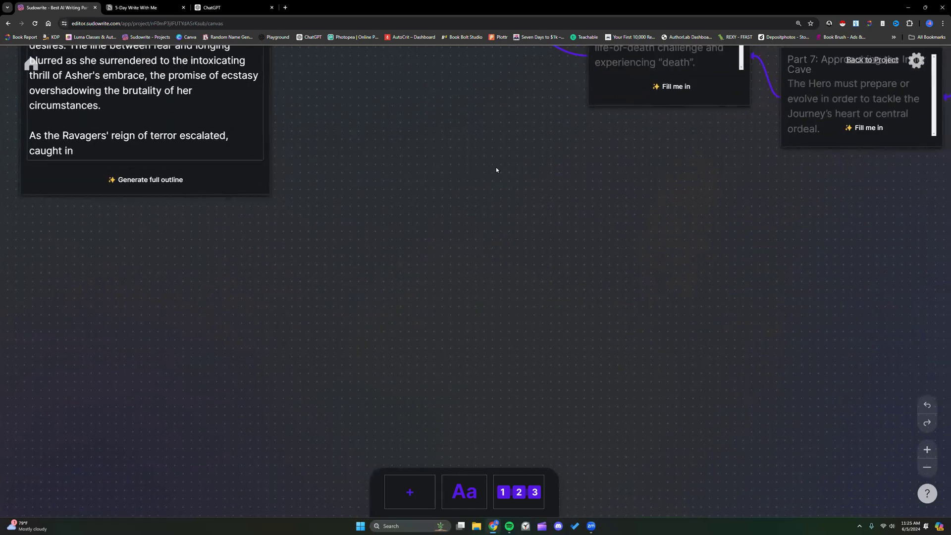
scroll(486, 233, "up", 2)
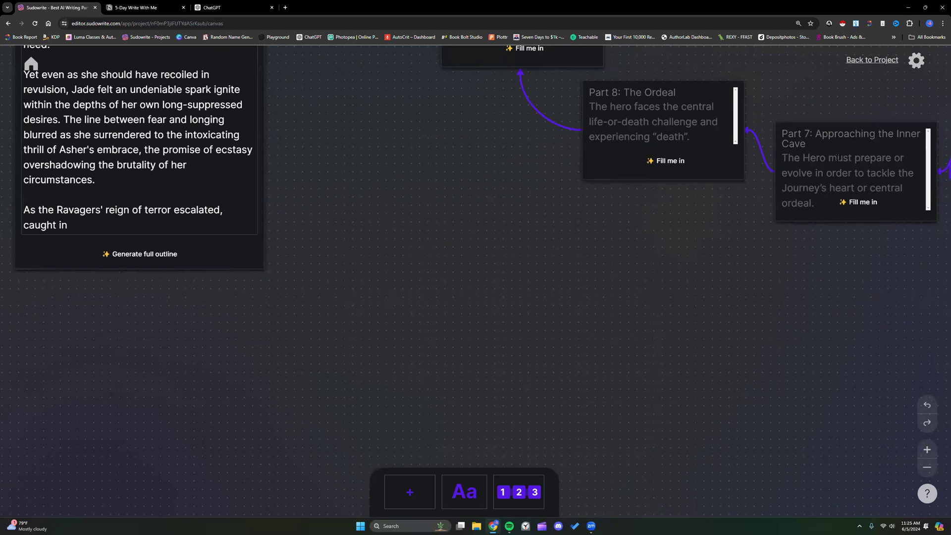
scroll(599, 320, "down", 5)
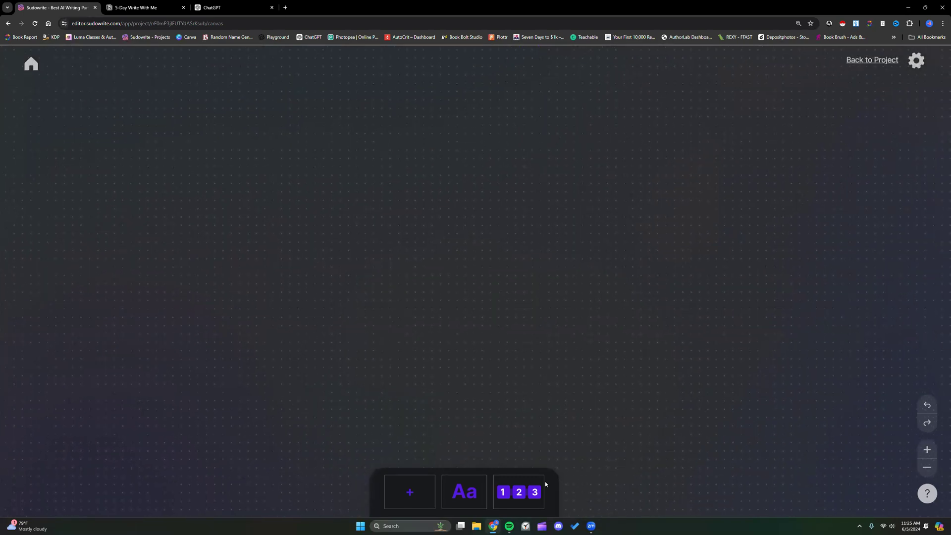
left_click(520, 491)
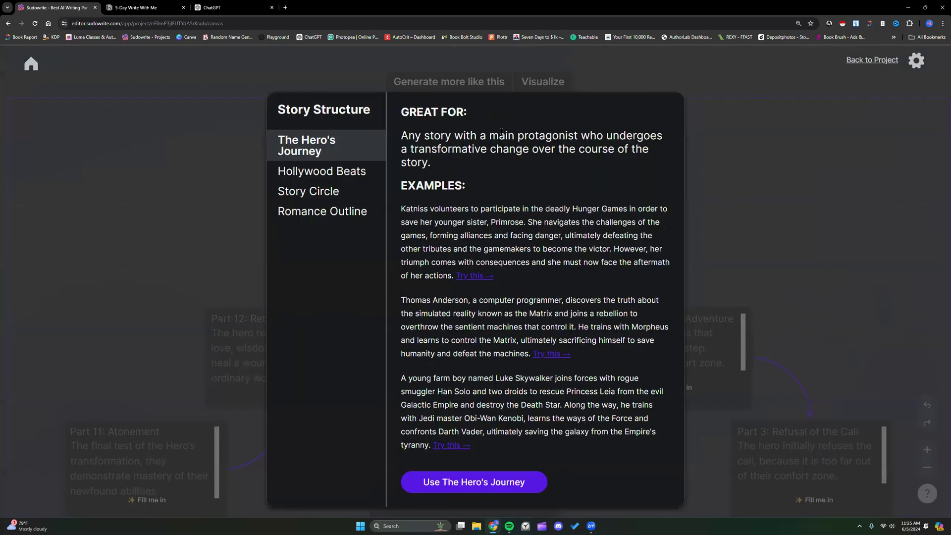
left_click(466, 132)
left_click(334, 212)
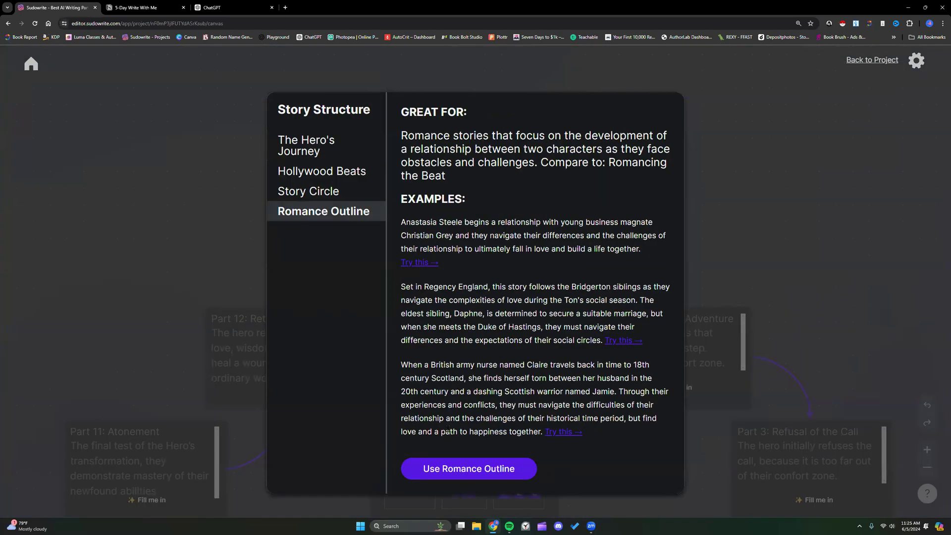
left_click(469, 469)
Paste the synopsis as the Romance Outline card's story concept
right_click(459, 166)
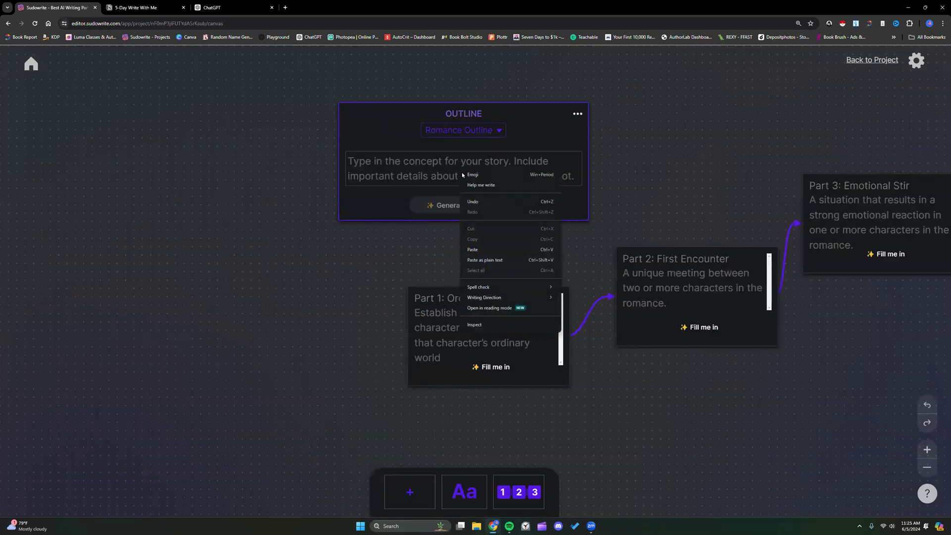
left_click(483, 252)
scroll(477, 272, "down", 1)
scroll(477, 272, "down", 4)
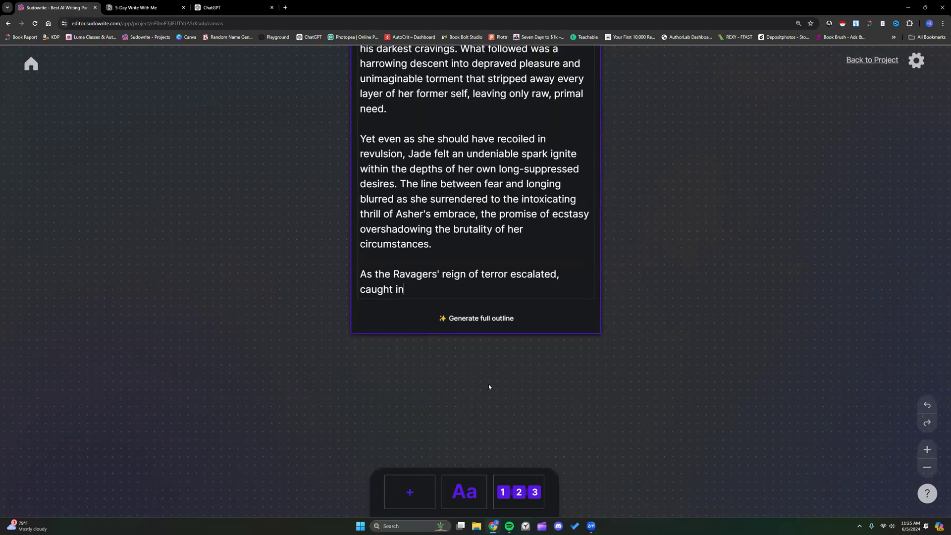
scroll(489, 384, "down", 6)
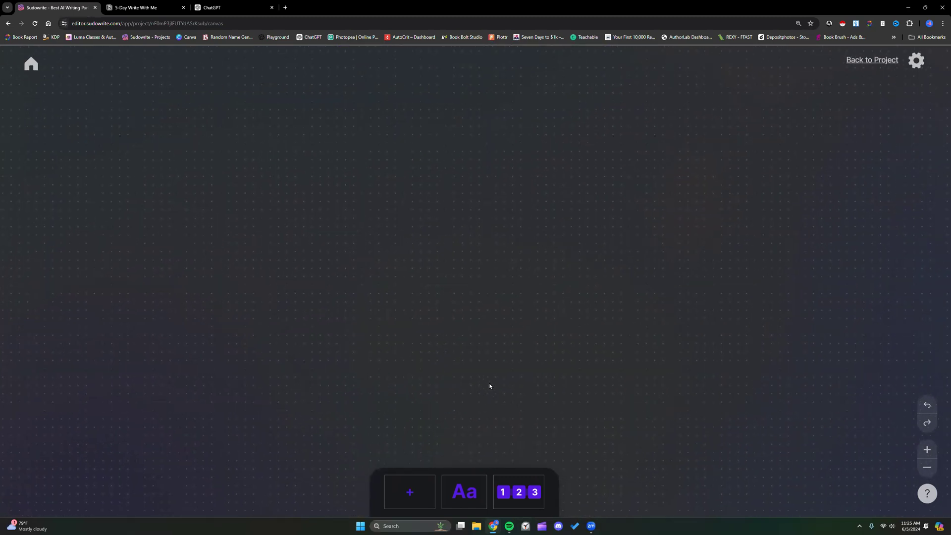
Add a third outline to the canvas and set its story structure to Story Circle
scroll(489, 385, "up", 8)
scroll(489, 383, "up", 10)
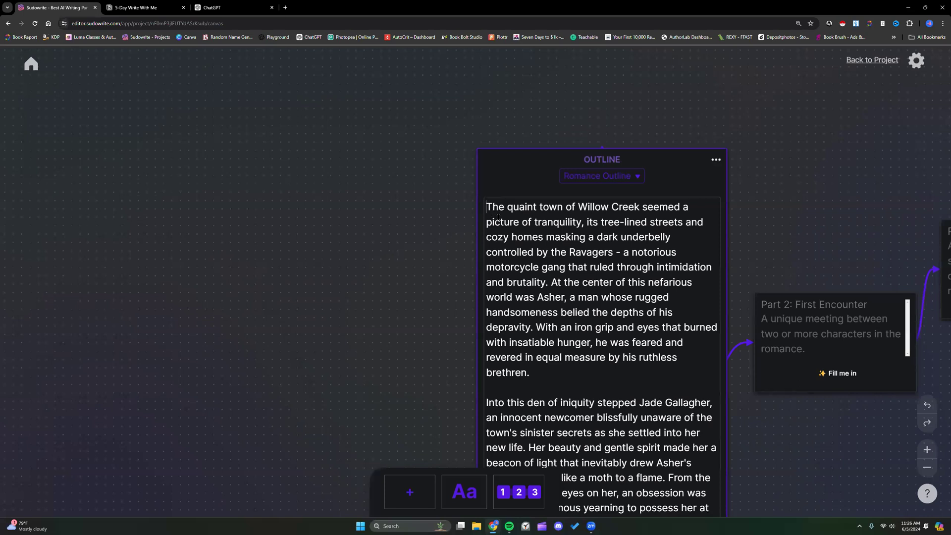
scroll(545, 257, "down", 10)
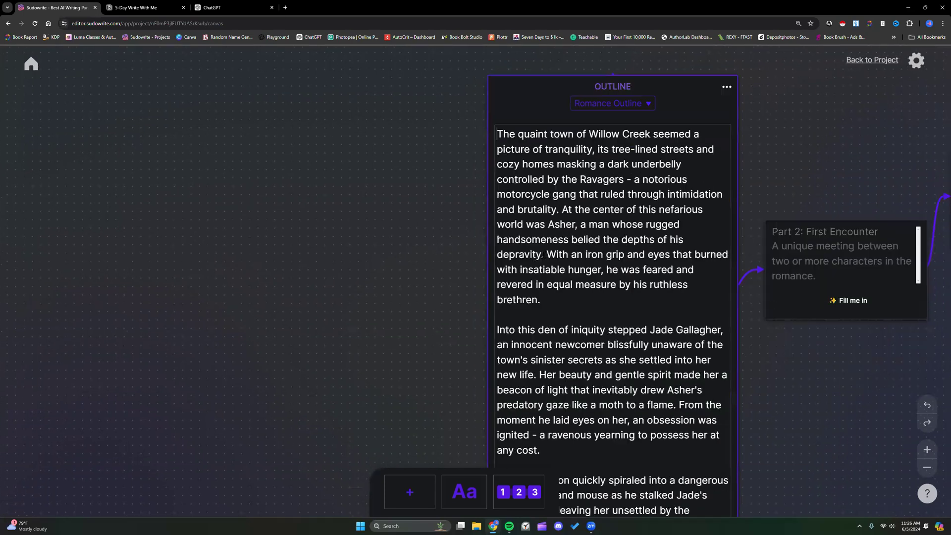
scroll(544, 255, "down", 15)
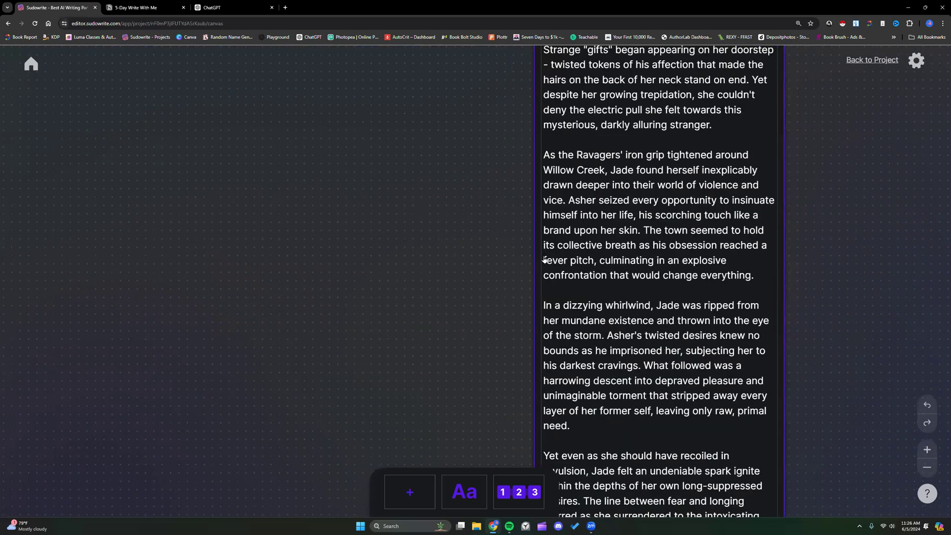
left_click(518, 492)
left_click(505, 88)
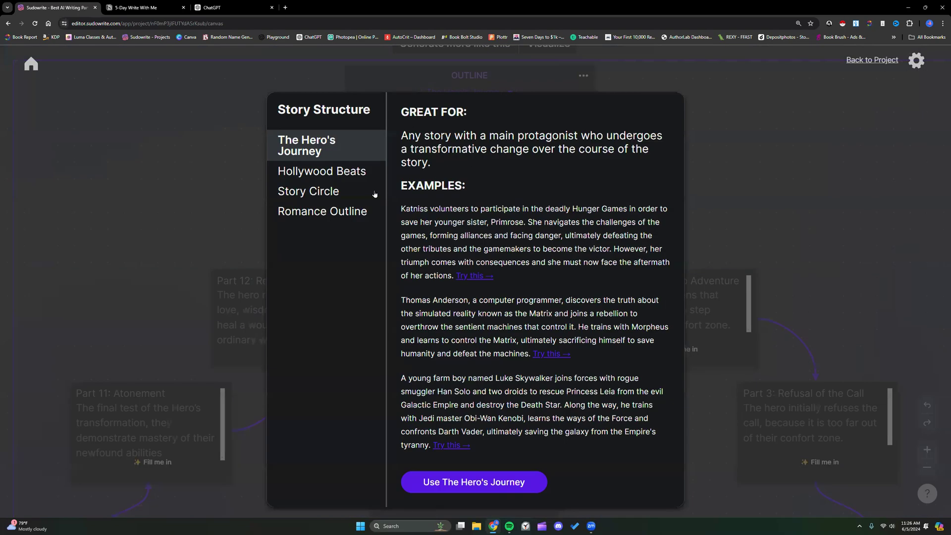
left_click(343, 193)
left_click(464, 439)
Enter "[Generate 2 subplots]" as the Story Circle outline's concept and paste the synopsis after it
left_click(428, 127)
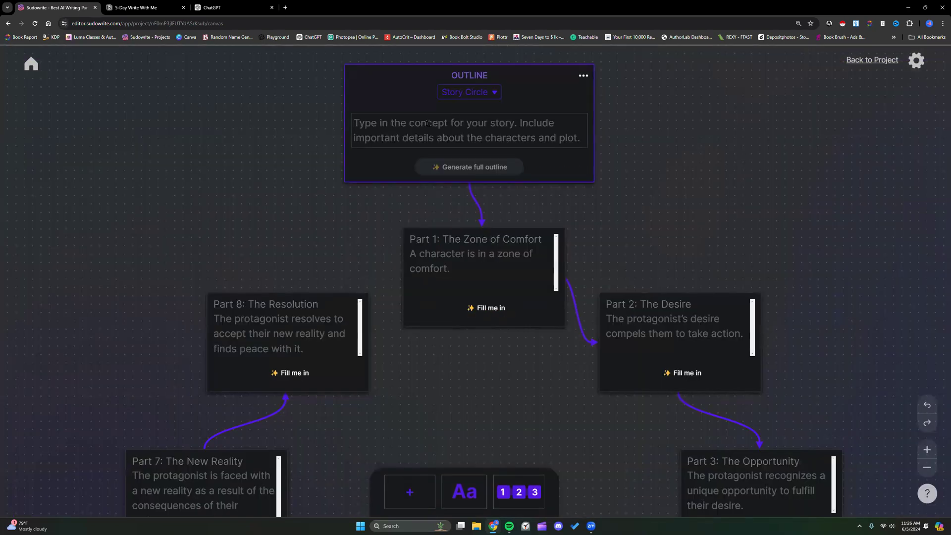
type("[Gen")
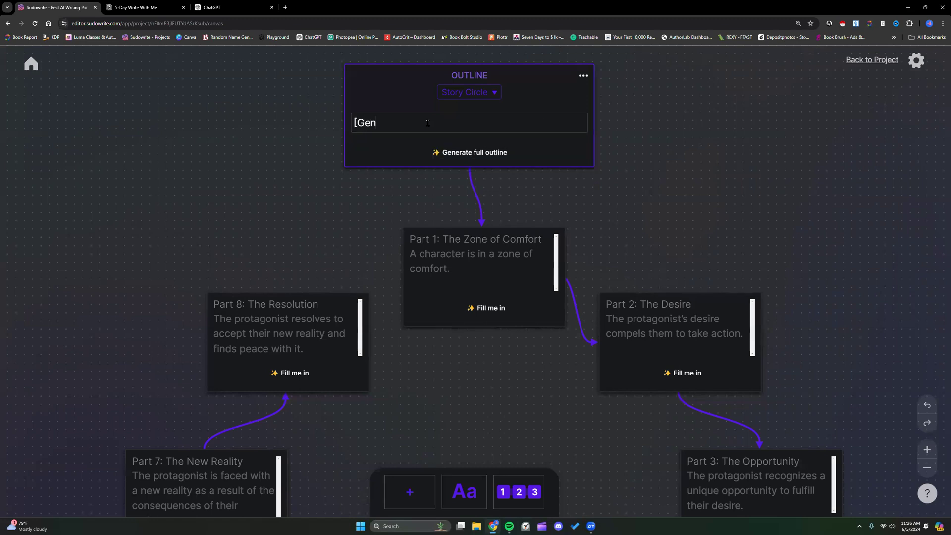
type("erate 2 subplots]")
right_click(449, 125)
left_click(500, 210)
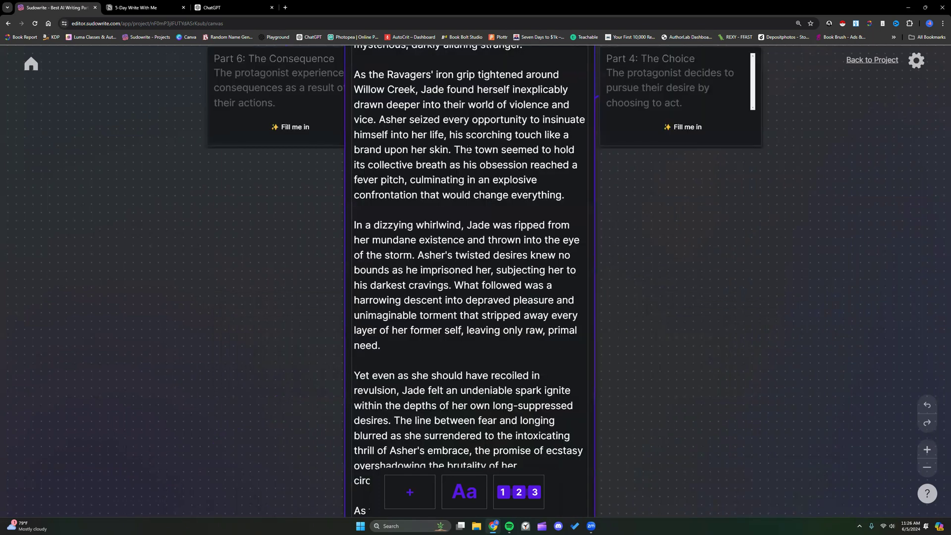
scroll(468, 148, "up", 9)
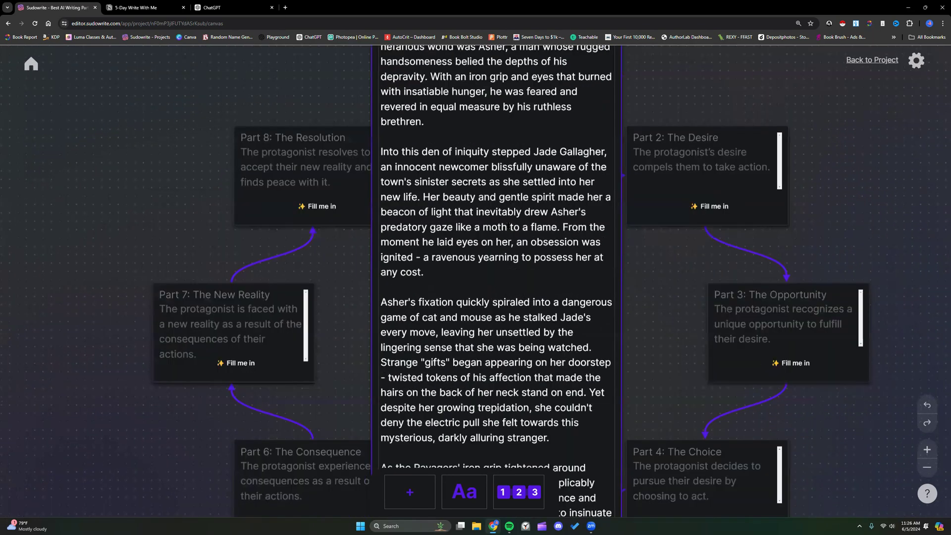
scroll(507, 213, "up", 5)
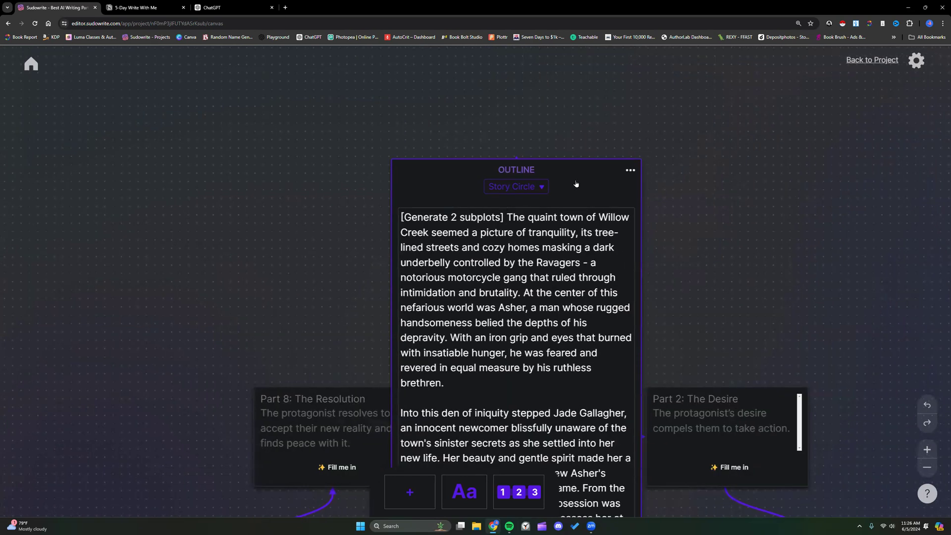
scroll(582, 210, "down", 13)
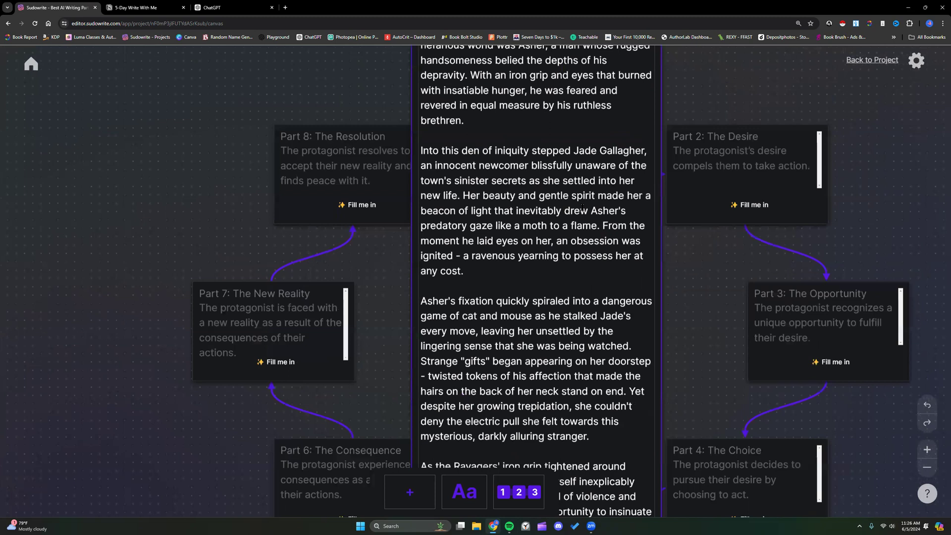
scroll(583, 208, "down", 6)
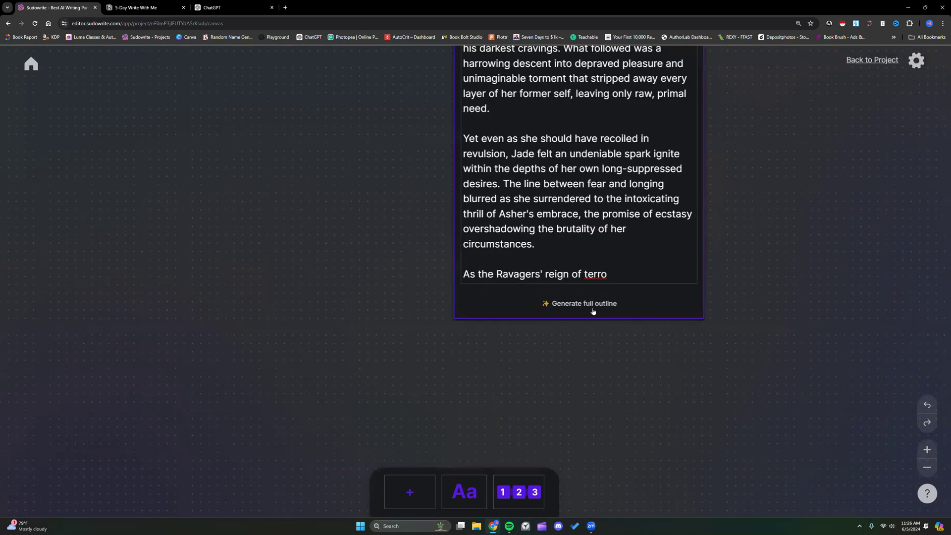
Move the tall Story Circle outline card out of its ring of parts to the empty canvas area left of them
left_click(927, 467)
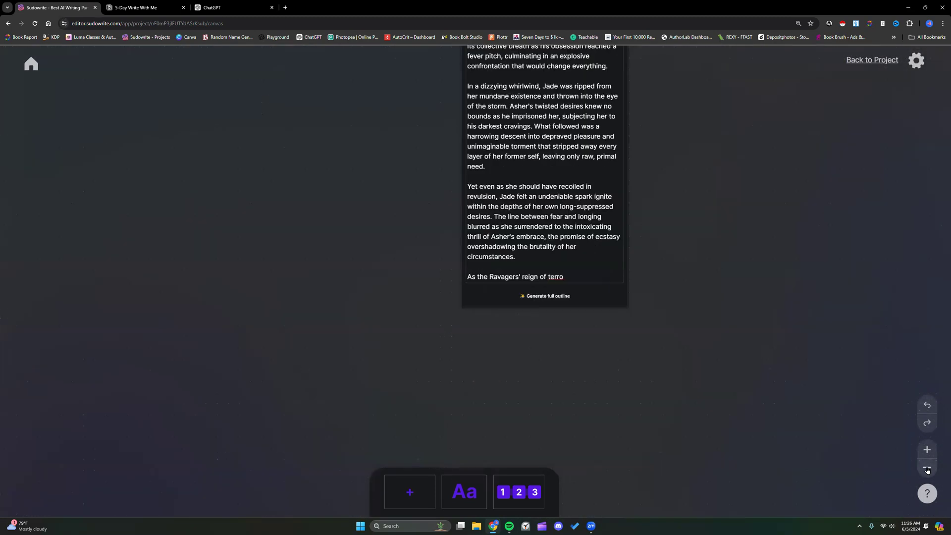
left_click(927, 467)
scroll(684, 353, "up", 15)
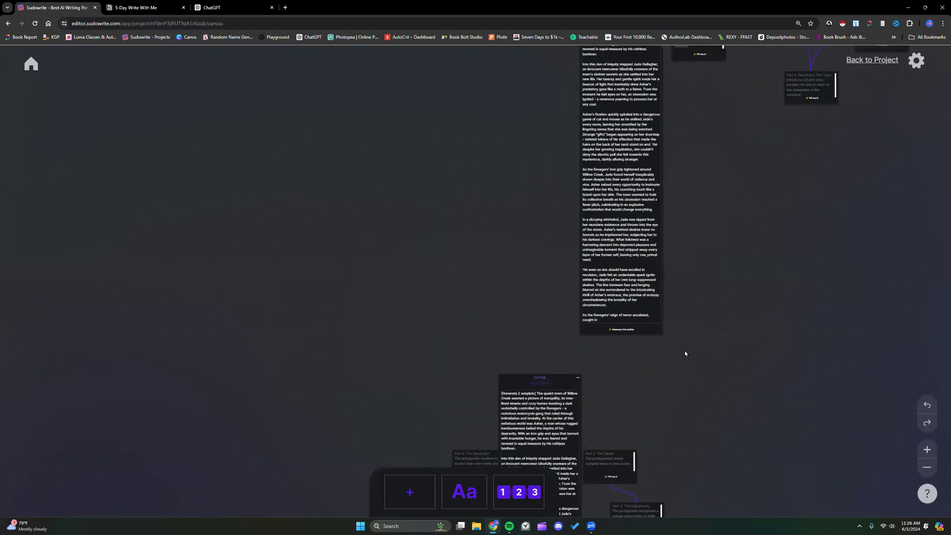
scroll(684, 353, "up", 3)
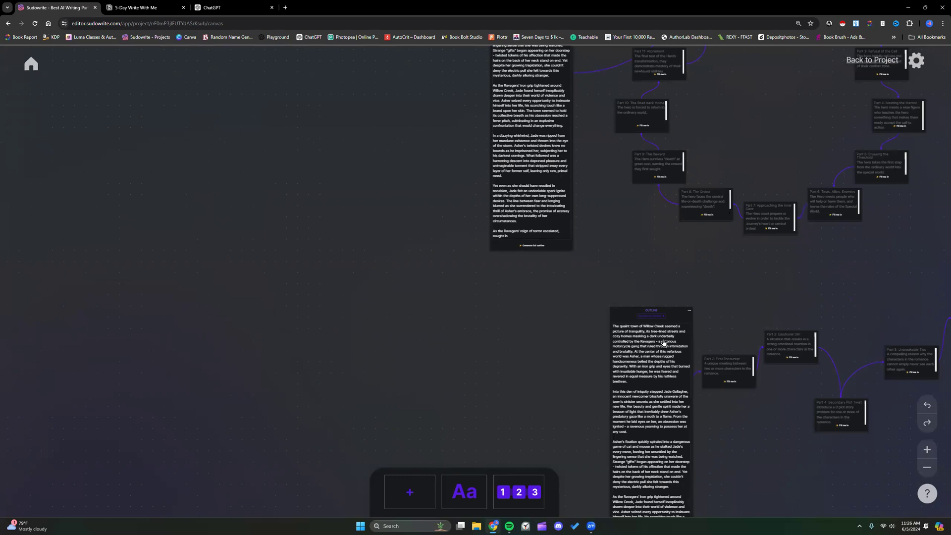
scroll(644, 317, "down", 3)
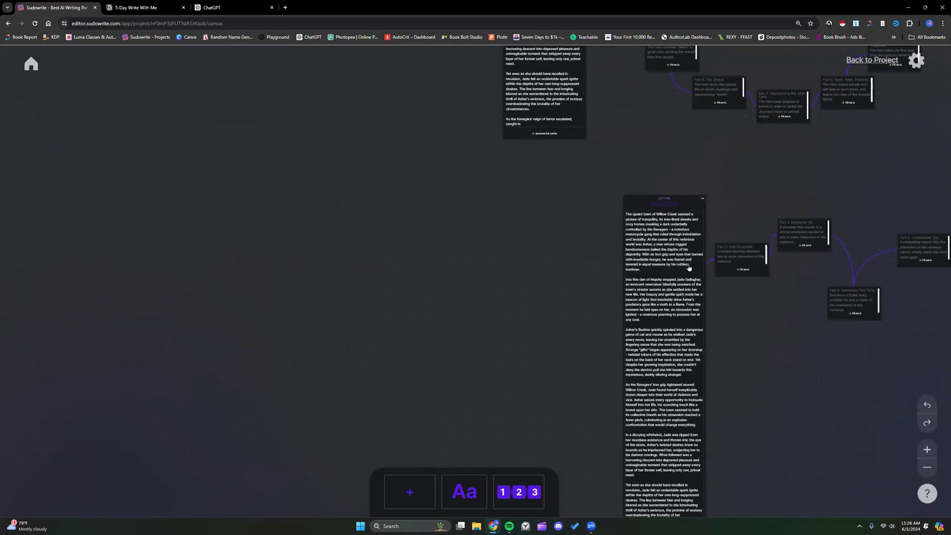
scroll(690, 280, "down", 5)
scroll(690, 284, "down", 5)
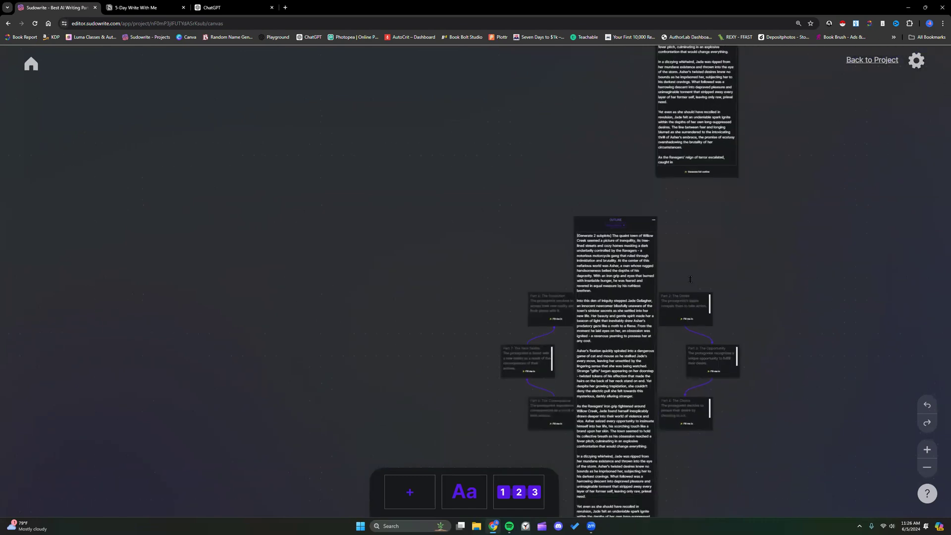
left_click_drag(637, 190, 403, 106)
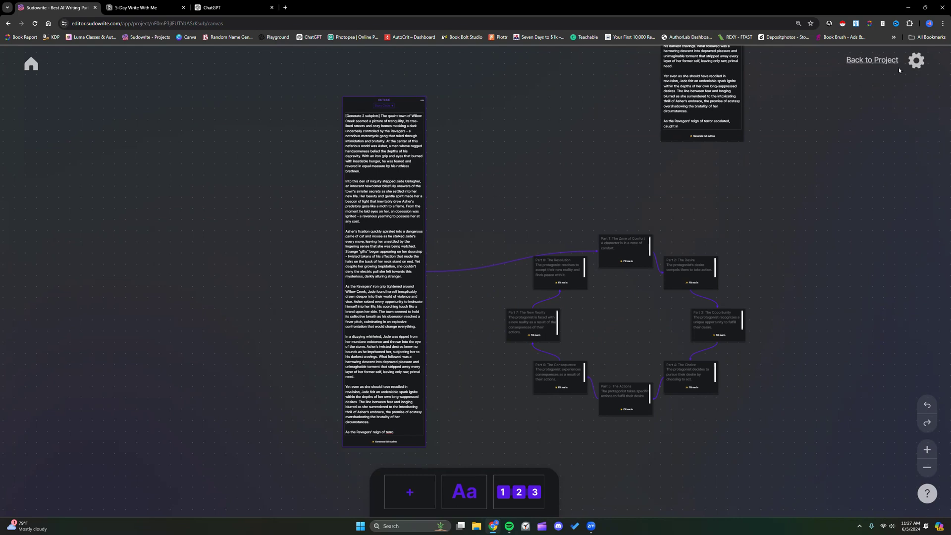
Return to the project and set the Story Bible's Style to "first-person, present-tense from Jade's POV"
left_click(870, 60)
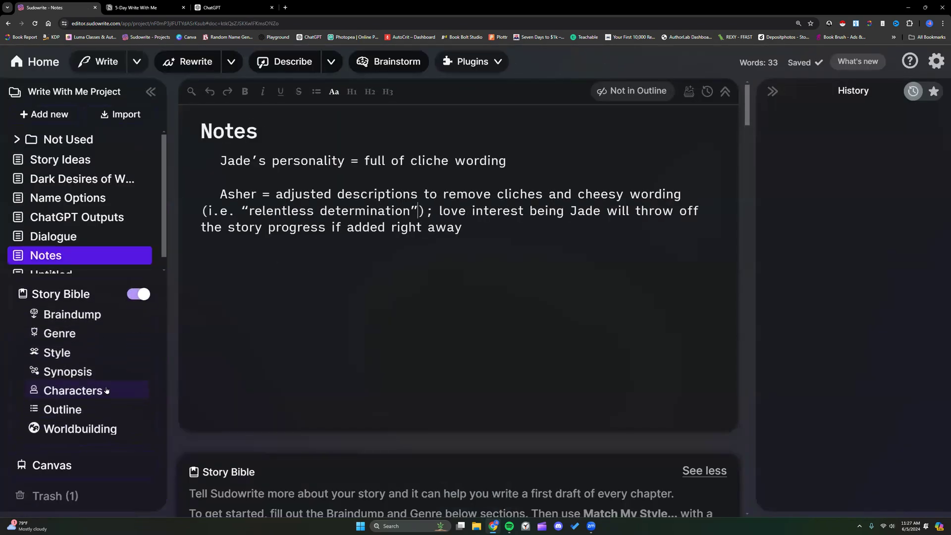
left_click(81, 411)
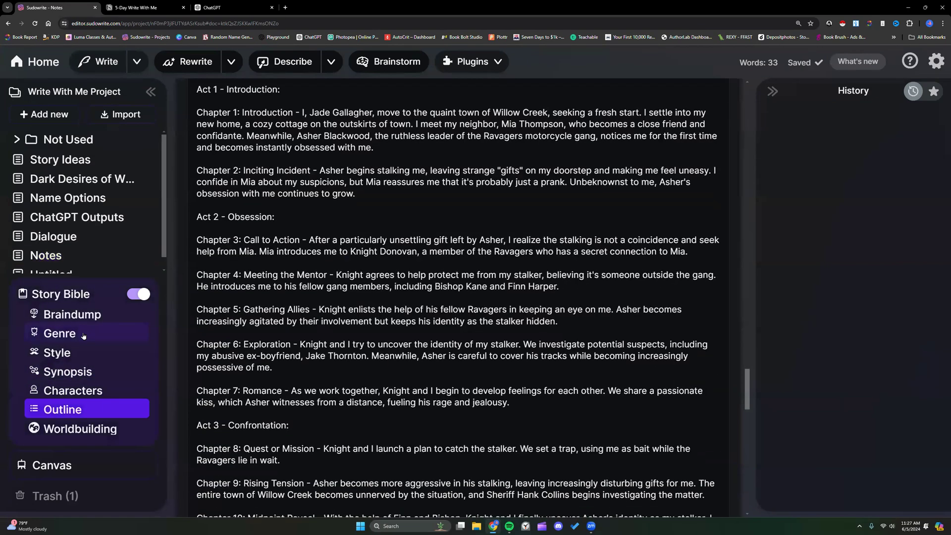
left_click(82, 334)
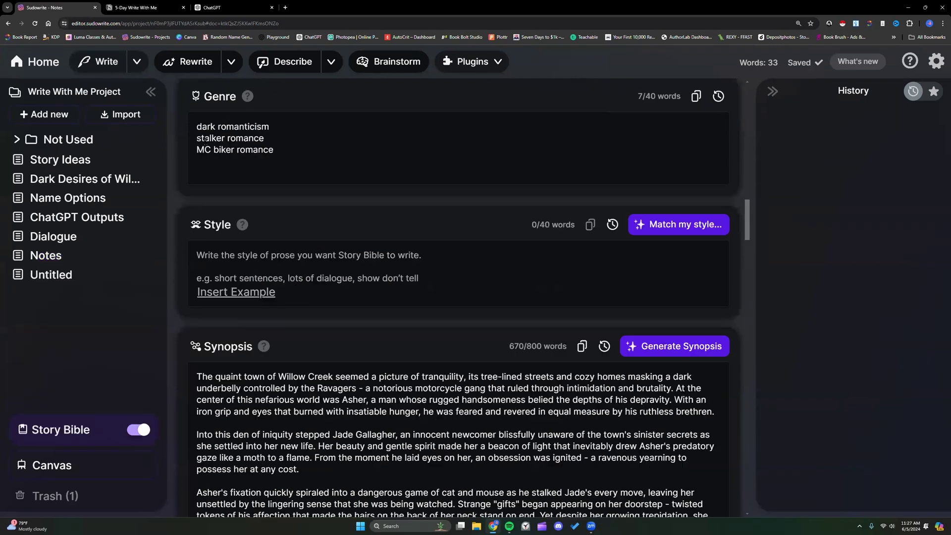
left_click(248, 253)
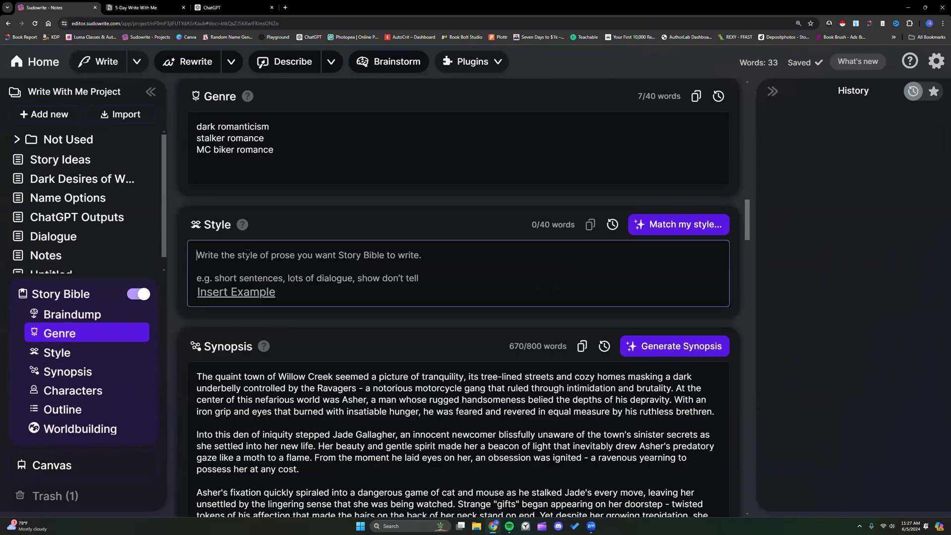
type("first-")
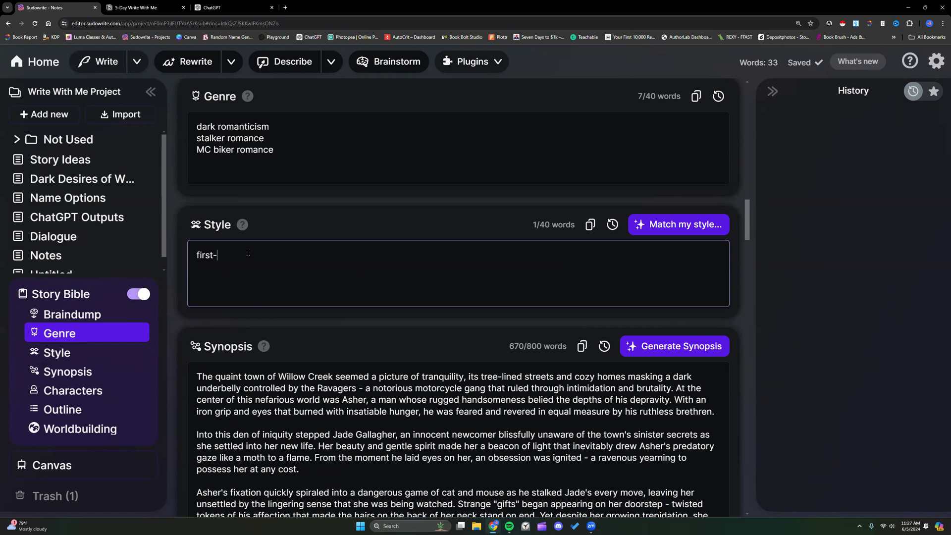
type("person, present-tense from Jade's POV")
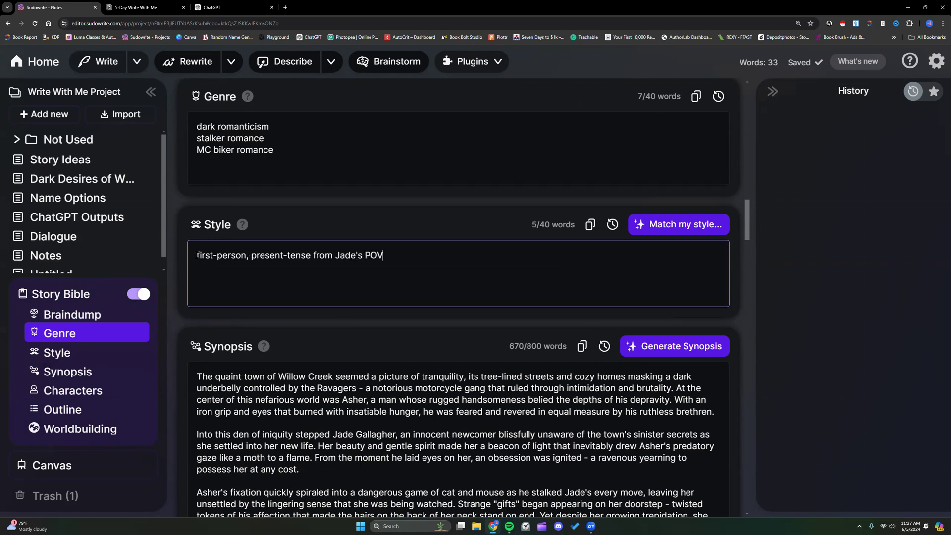
left_click_drag(197, 255, 385, 254)
left_click(385, 254)
scroll(386, 254, "down", 1)
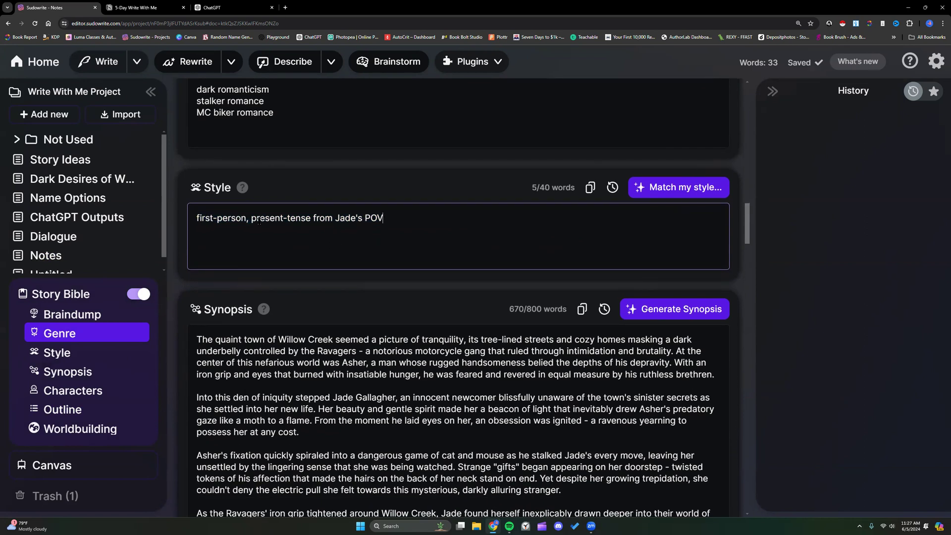
left_click_drag(193, 217, 391, 220)
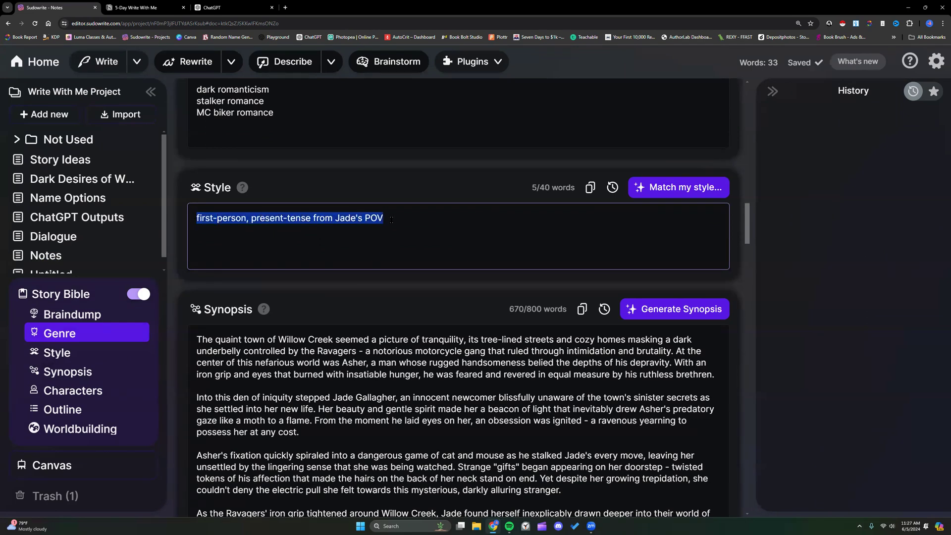
left_click(391, 220)
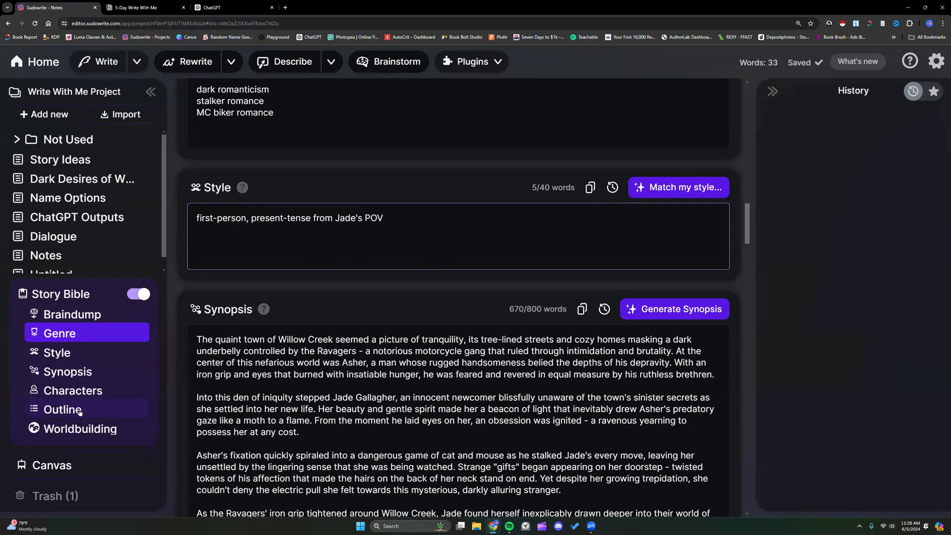
Review the Story Bible outline's stalking, identity and romance beats in Chapters 2, 6 and 7
left_click(79, 411)
scroll(252, 267, "down", 1)
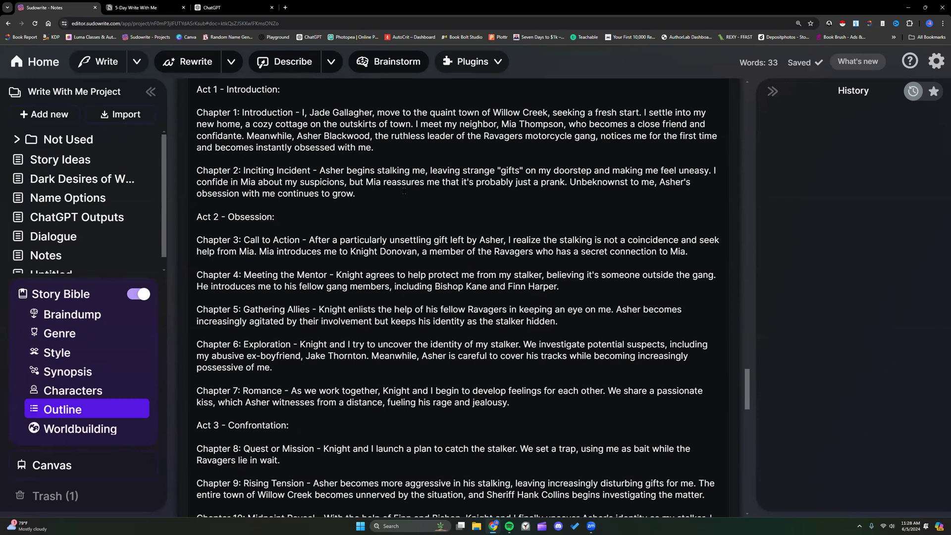
left_click_drag(320, 171, 426, 171)
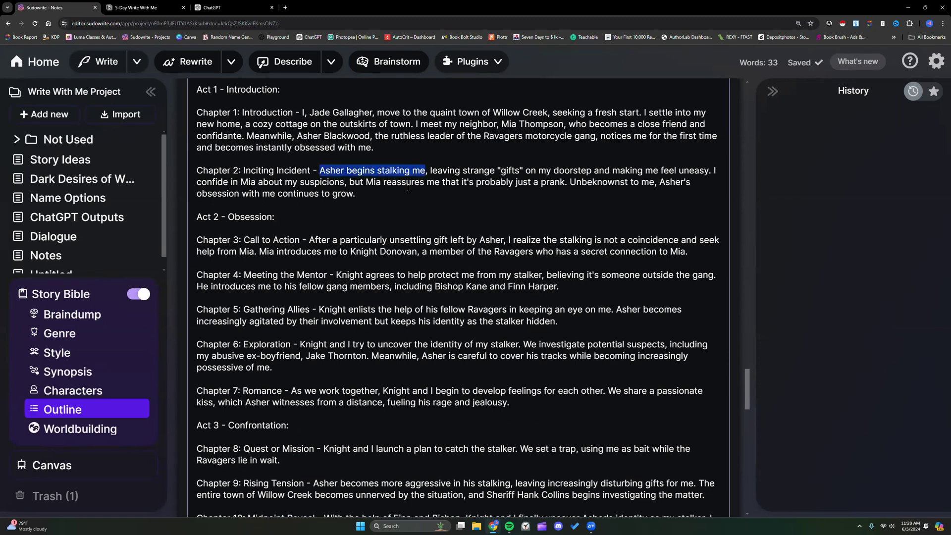
left_click(407, 191)
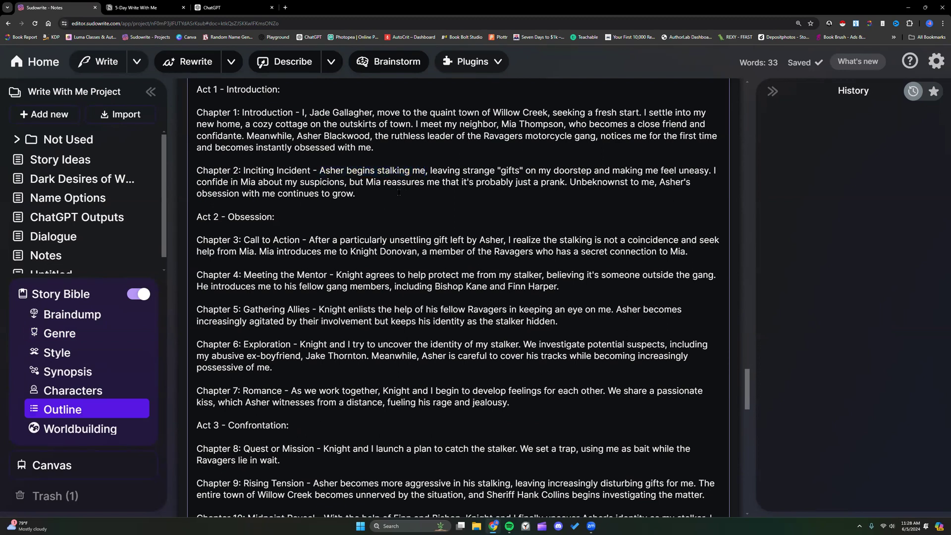
scroll(399, 192, "down", 2)
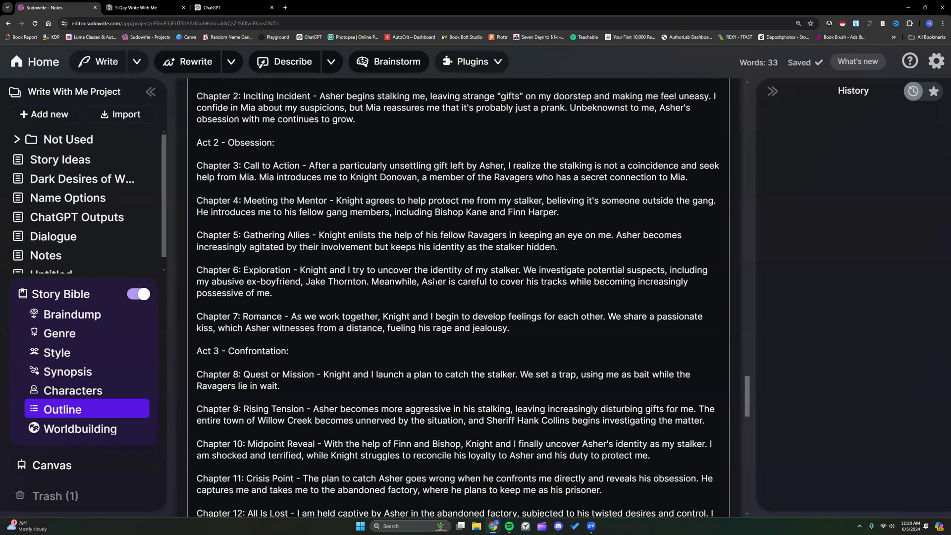
left_click_drag(404, 272, 519, 272)
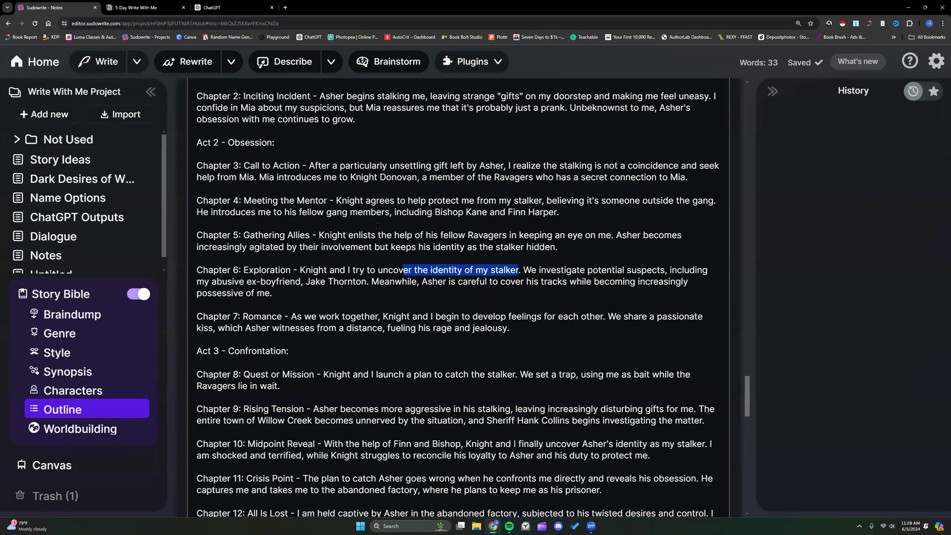
left_click(370, 316)
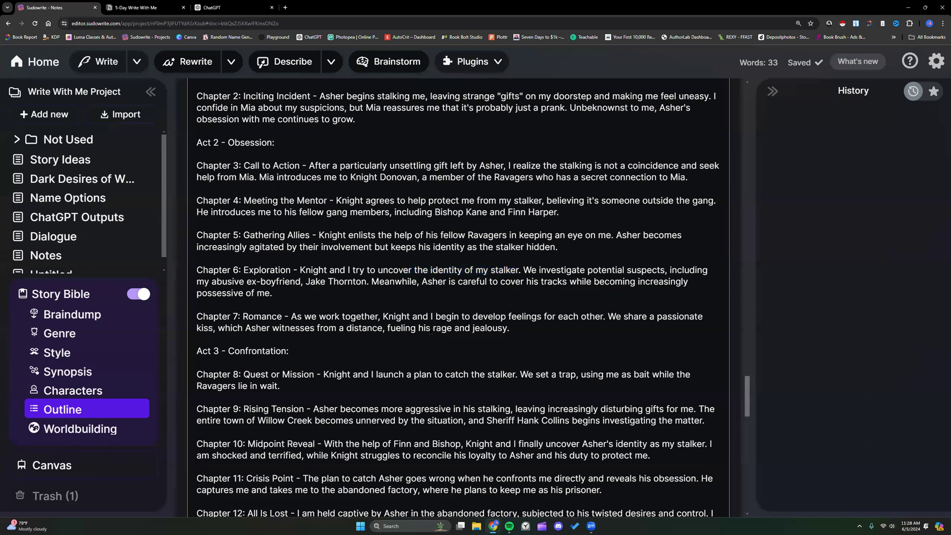
scroll(441, 344, "down", 3)
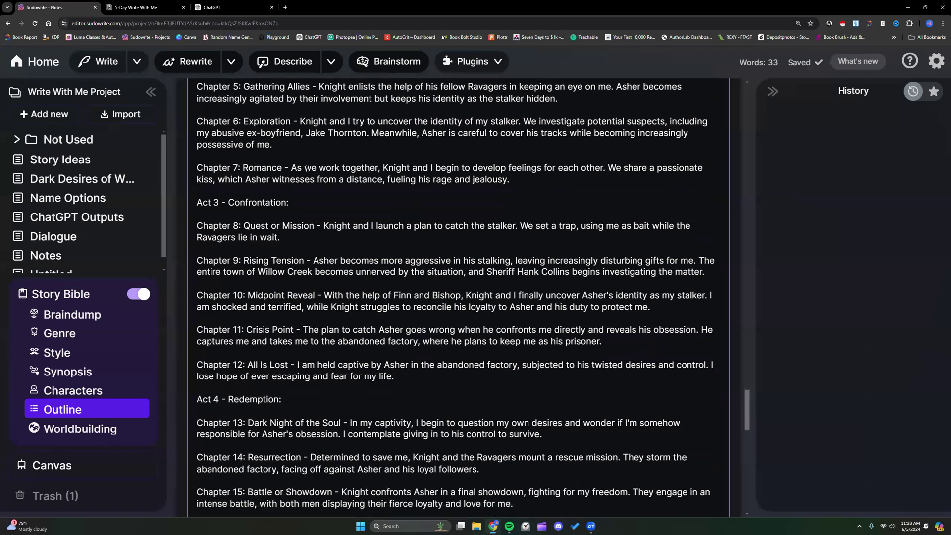
left_click_drag(291, 169, 533, 179)
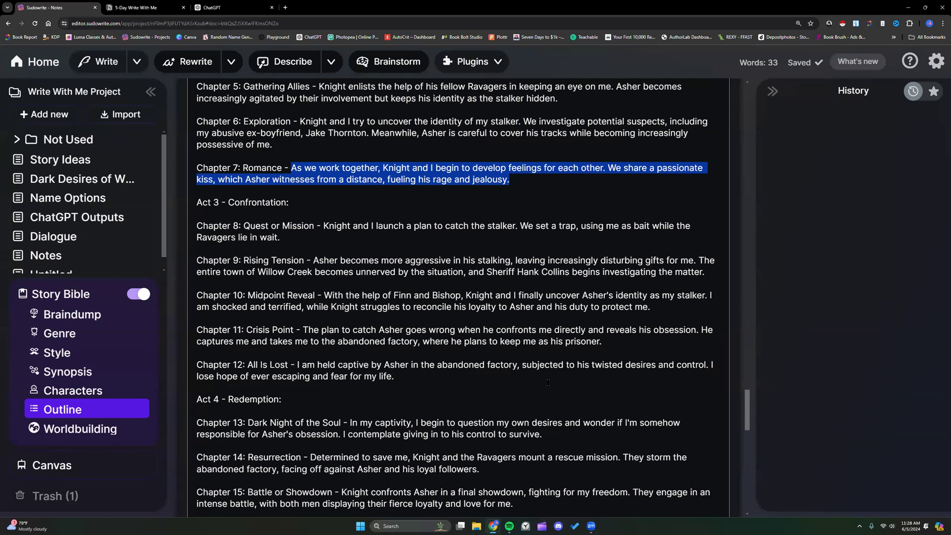
Reopen the Canvas and examine the story structure choices for the Story Circle outline
left_click(76, 465)
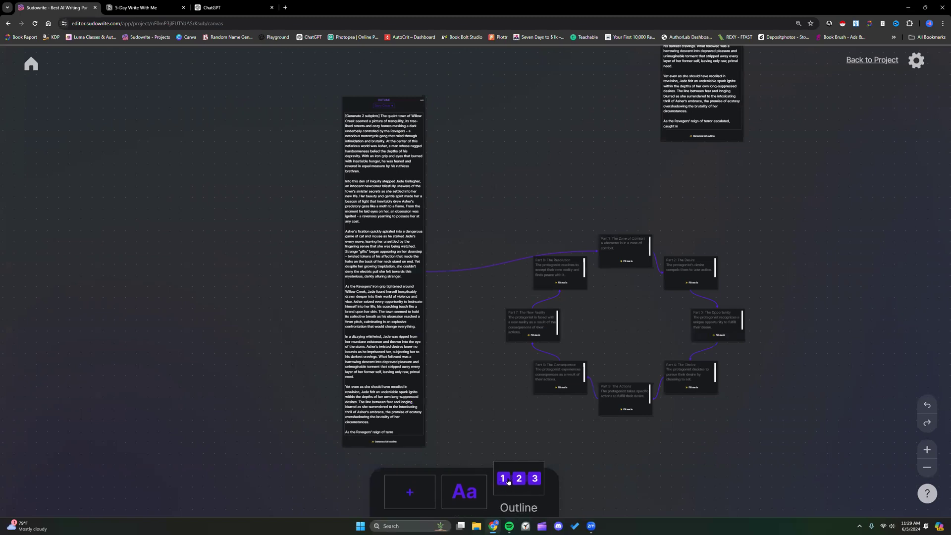
left_click(926, 452)
left_click(925, 453)
scroll(488, 298, "up", 9)
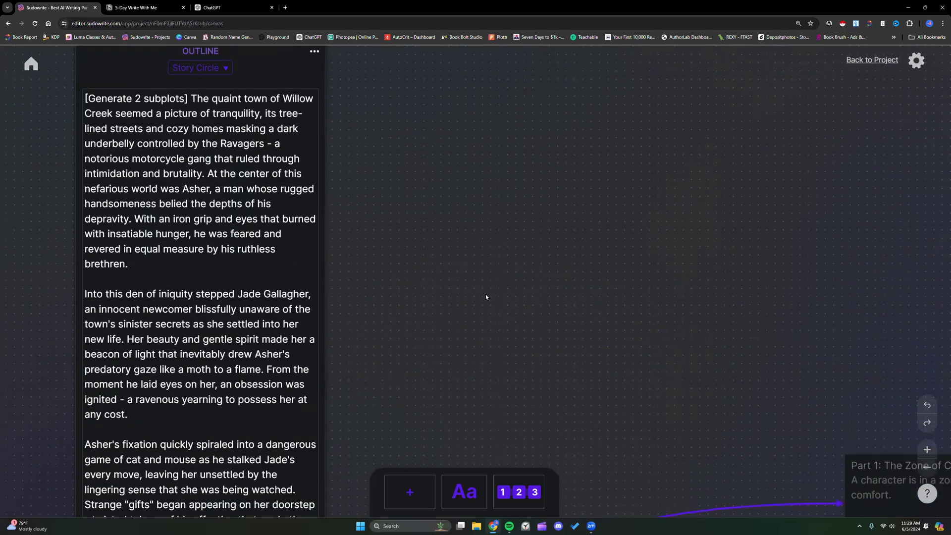
left_click(225, 201)
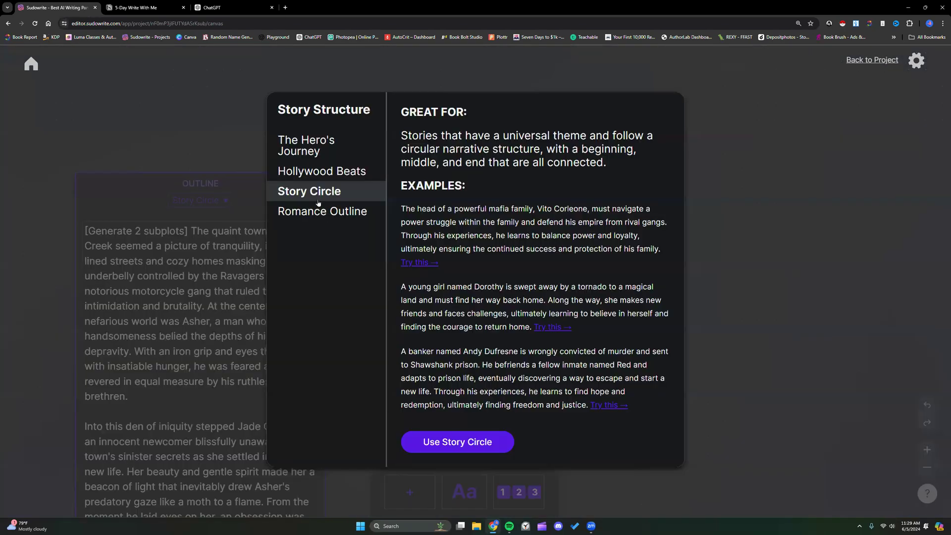
left_click(346, 194)
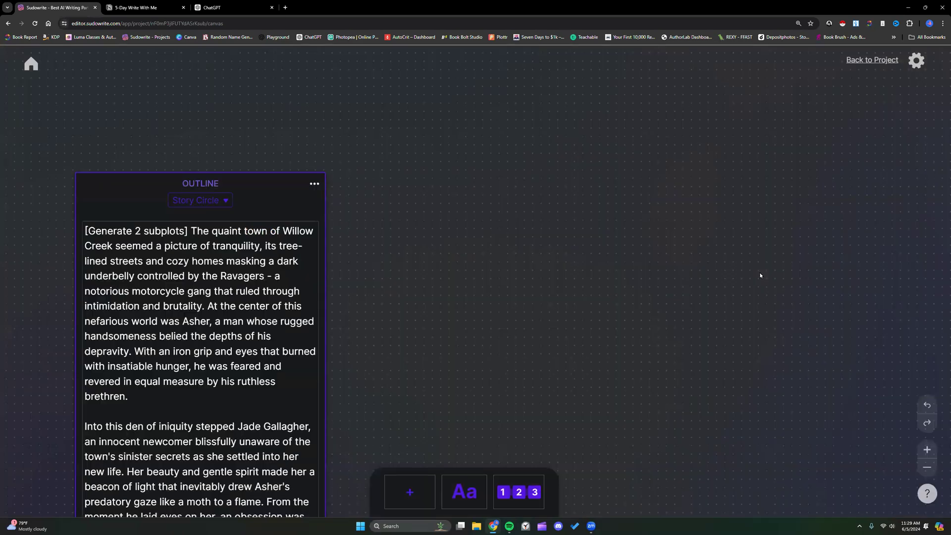
Return to the project's outline and add a new Chapter 7 document linked to it
left_click(848, 60)
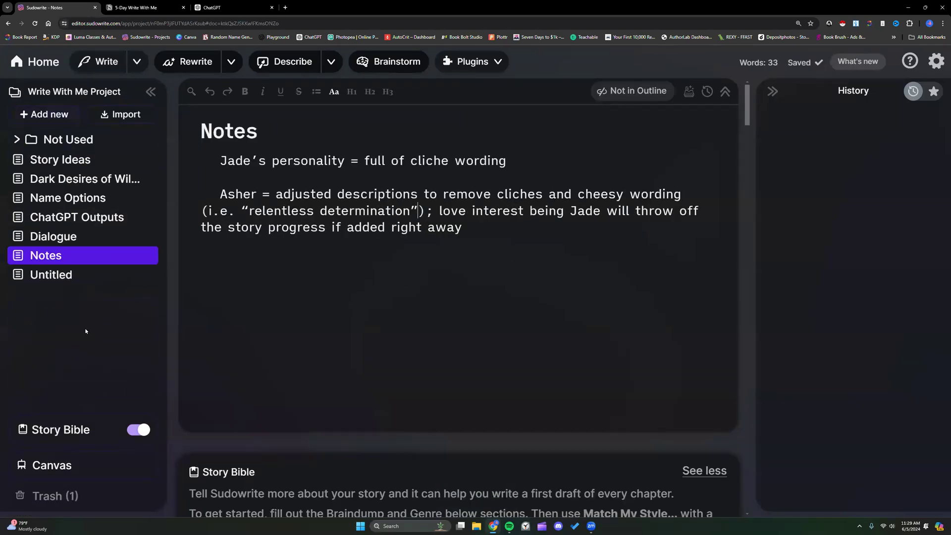
left_click(83, 406)
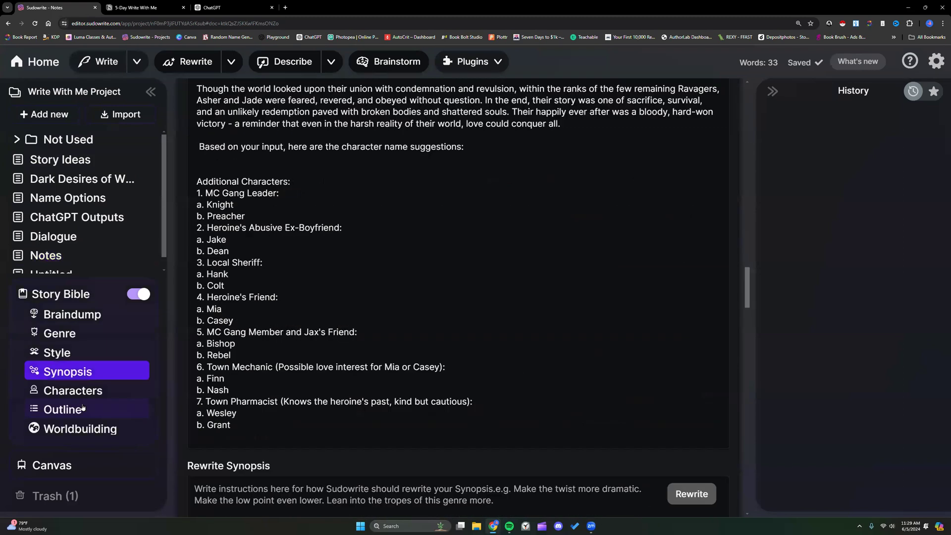
scroll(247, 385, "down", 1)
scroll(389, 365, "down", 1)
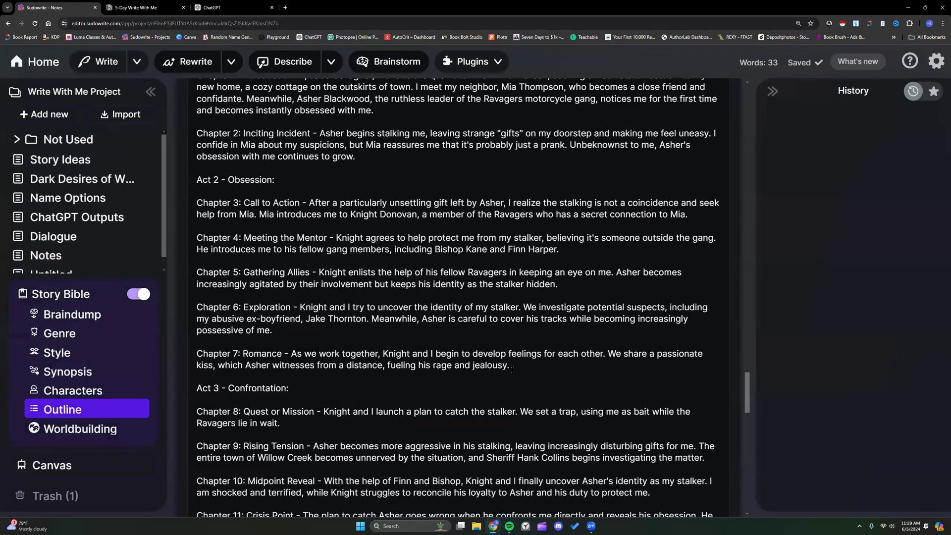
left_click(45, 114)
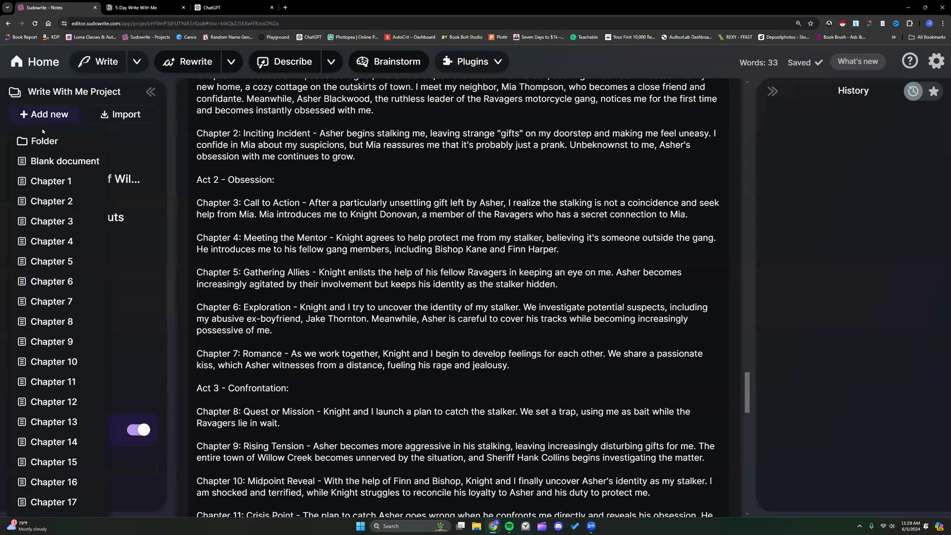
left_click(60, 307)
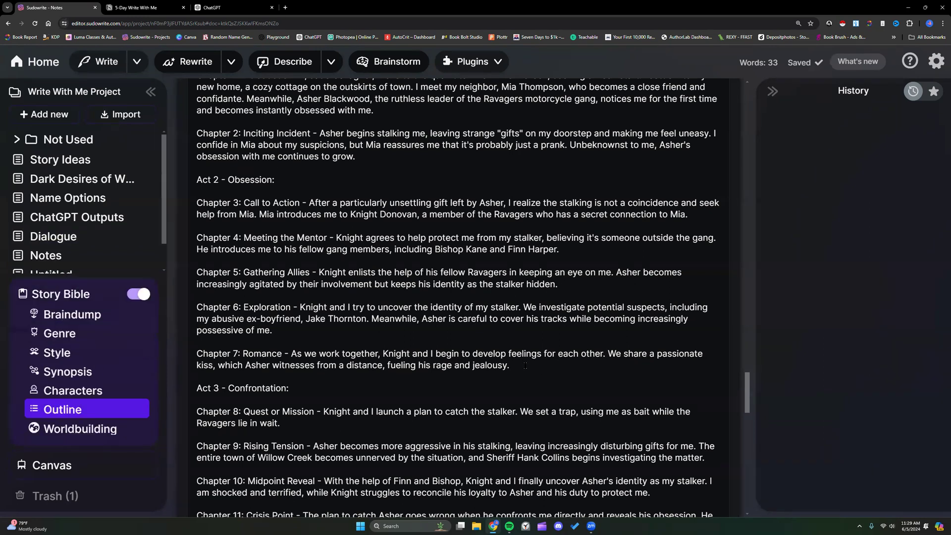
left_click(54, 293)
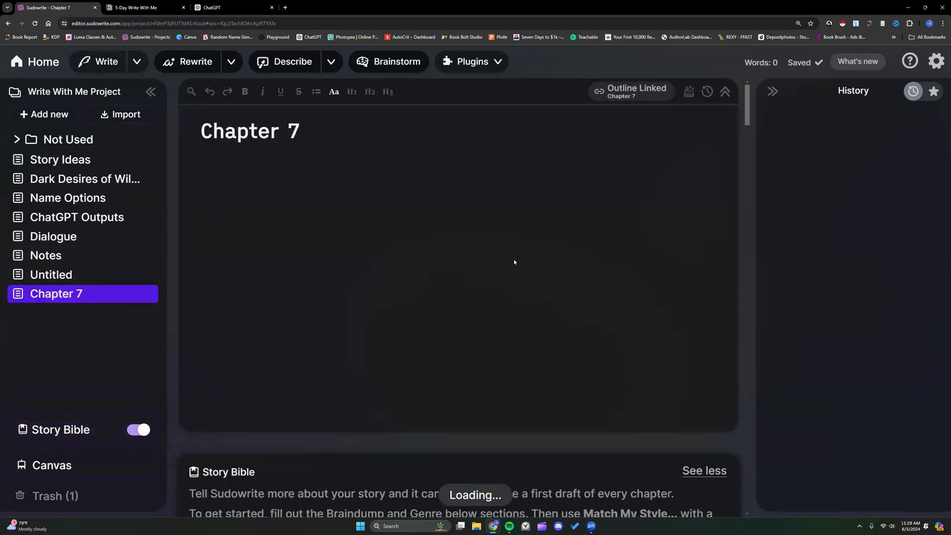
Generate the beats for Chapter 7 with the Chapter Generator and review the resulting list
left_click(689, 91)
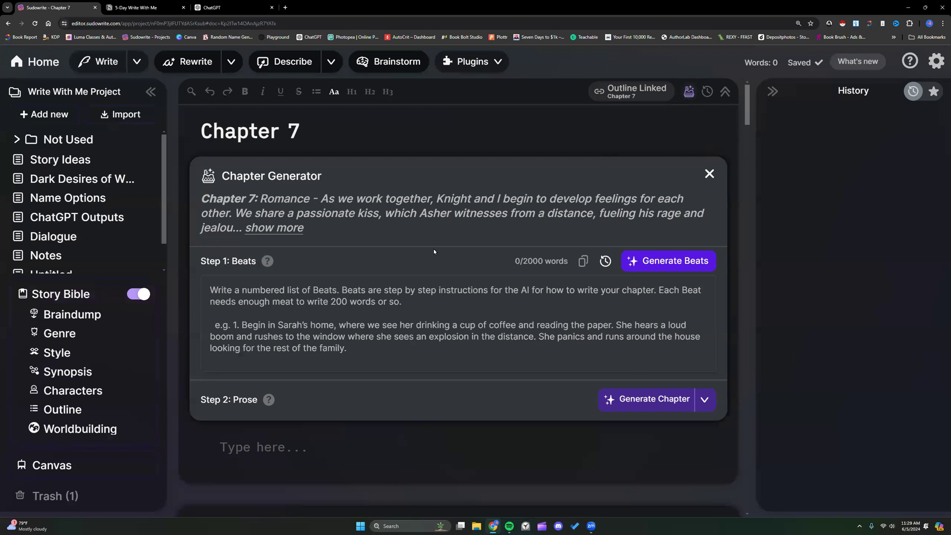
left_click(669, 270)
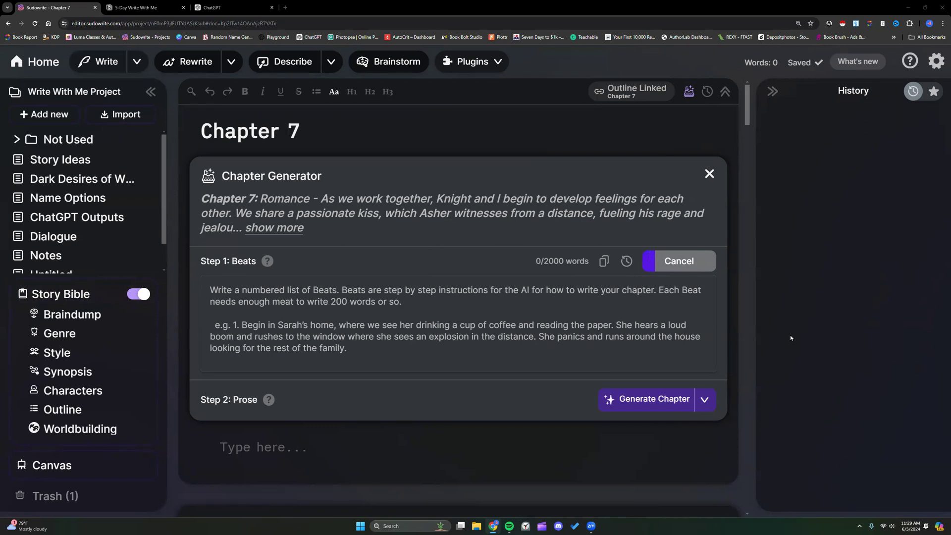
scroll(612, 292, "down", 1)
scroll(612, 291, "down", 1)
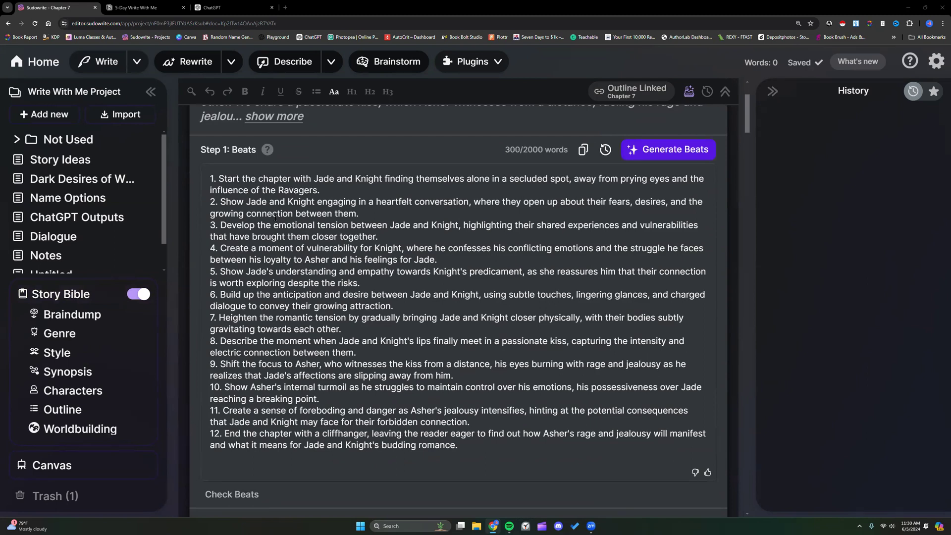
left_click(221, 202)
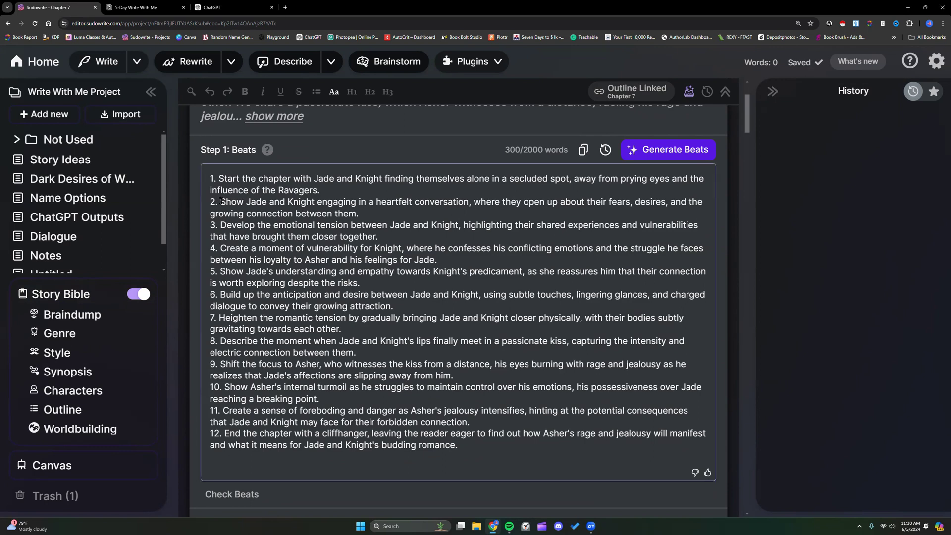
left_click(368, 213)
Check the 5-Day Write With Me page in Notion, switch to Discord and open the Sudowrite server's tips-and-tricks channel
left_click(141, 8)
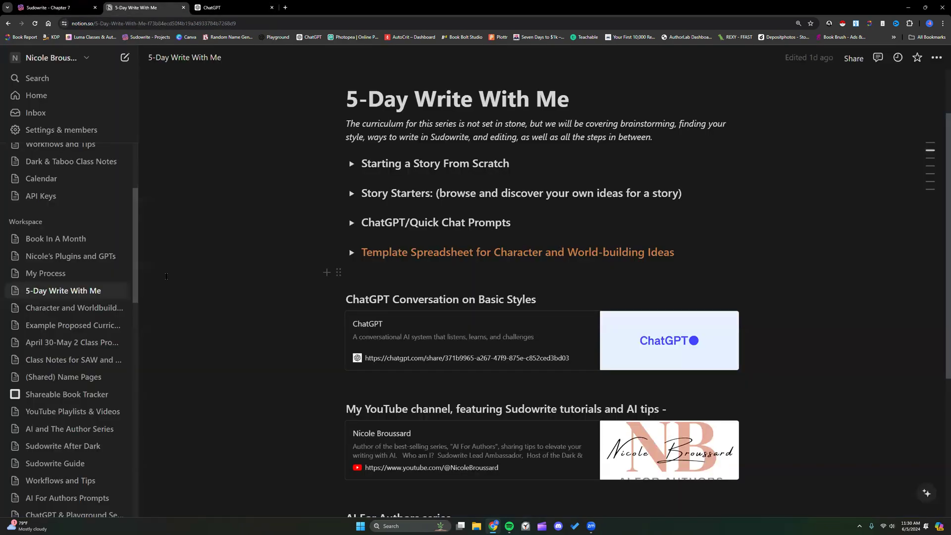
scroll(89, 349, "down", 3)
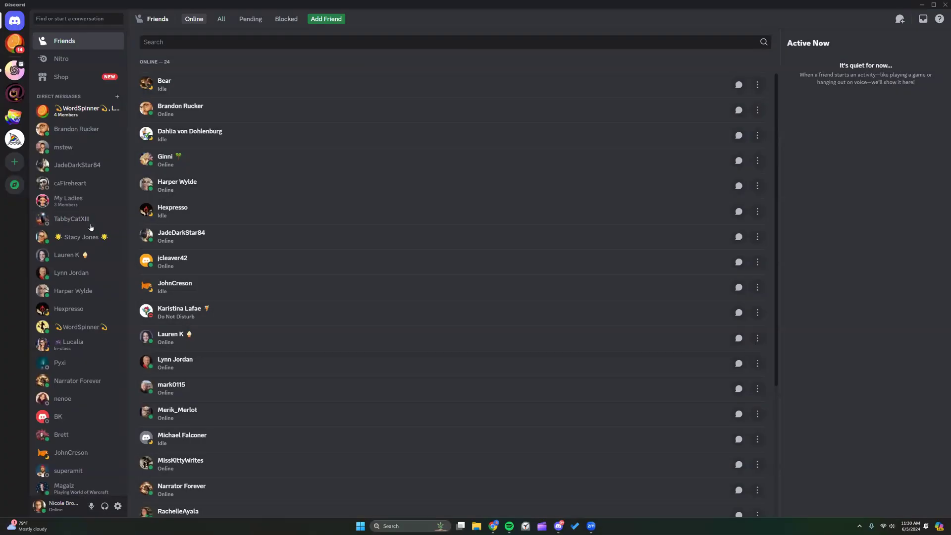
left_click(7, 68)
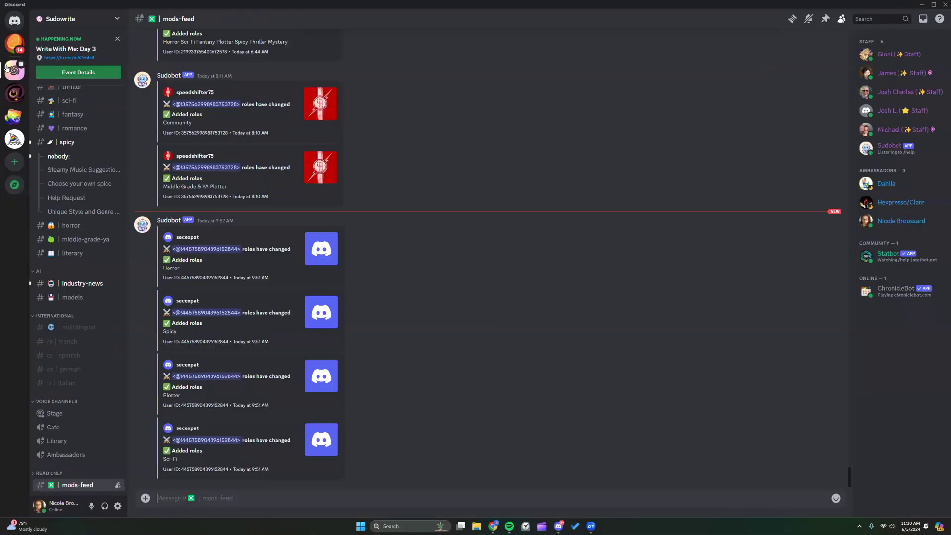
scroll(77, 188, "up", 10)
scroll(77, 189, "up", 5)
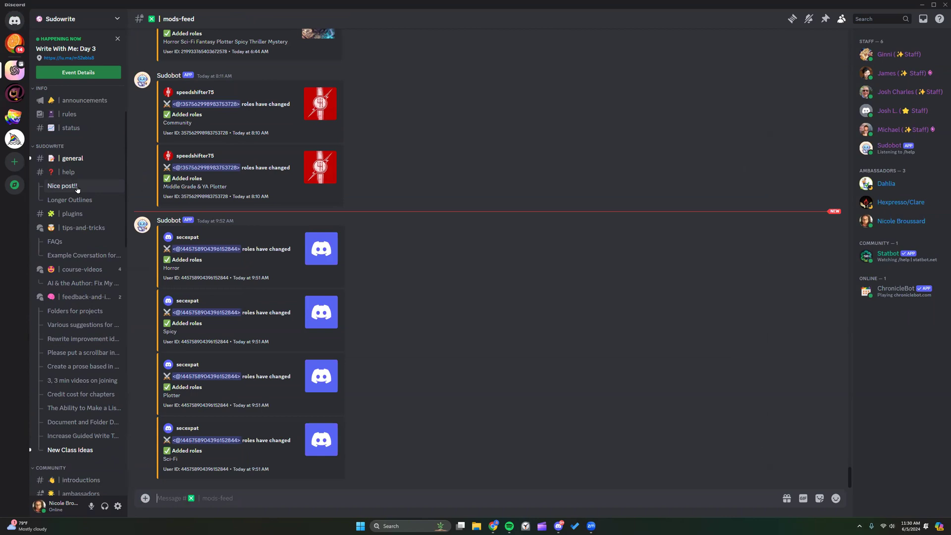
left_click(79, 227)
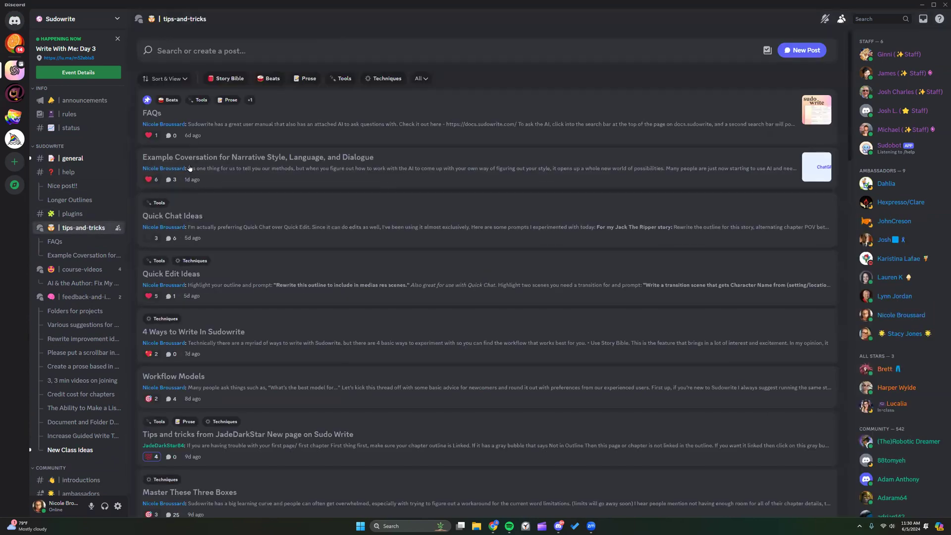
Browse the tips-and-tricks posts down to the older ones and open the Teacher Documents post
scroll(189, 169, "down", 5)
scroll(219, 205, "down", 5)
scroll(218, 205, "down", 3)
scroll(261, 218, "down", 1)
scroll(261, 218, "down", 5)
scroll(265, 223, "down", 4)
scroll(265, 223, "down", 5)
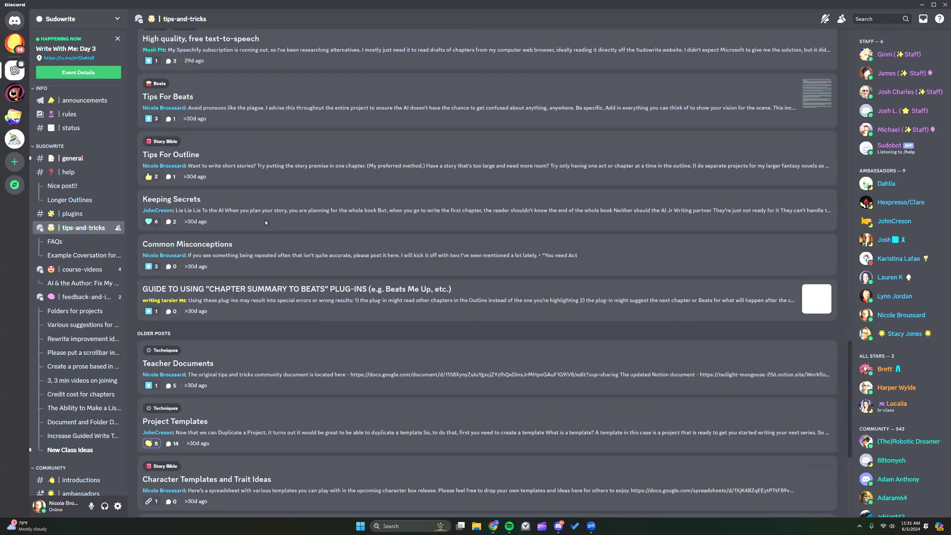
left_click(317, 372)
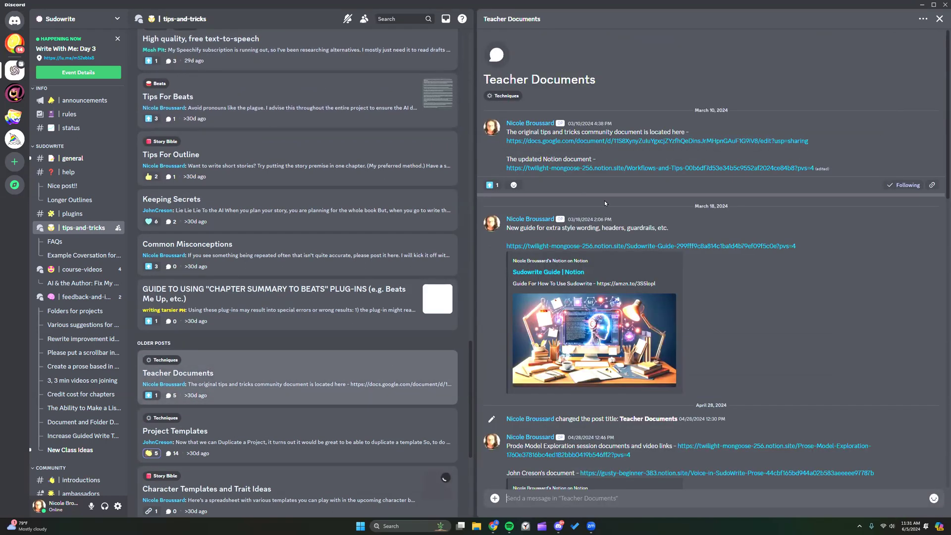
Review the Notion guides, class notes and session video links shared in the Teacher Documents post
scroll(640, 278, "down", 3)
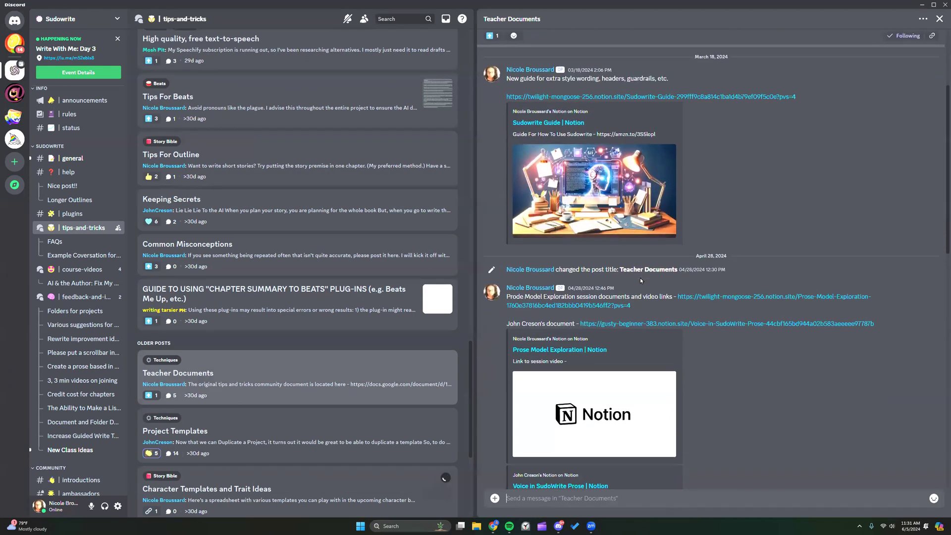
scroll(641, 281, "down", 2)
scroll(640, 281, "down", 2)
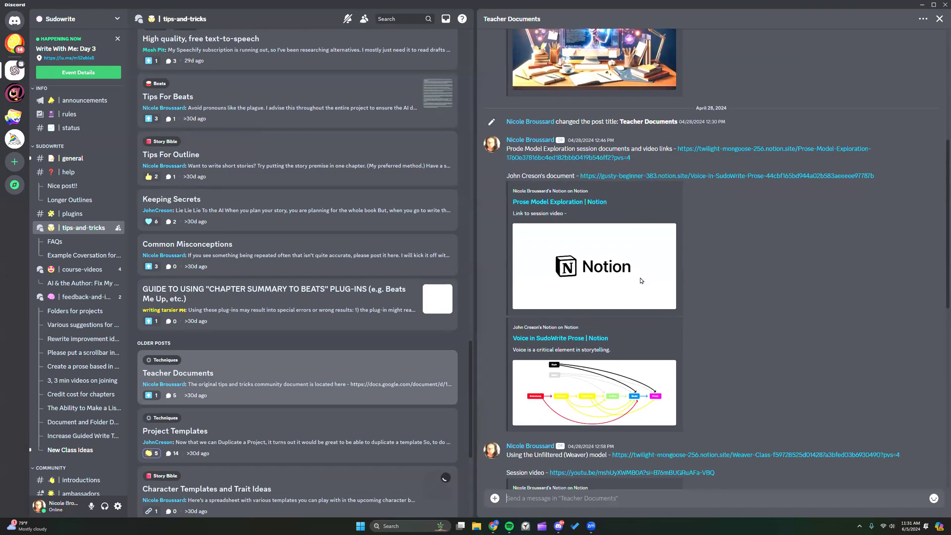
scroll(640, 280, "down", 2)
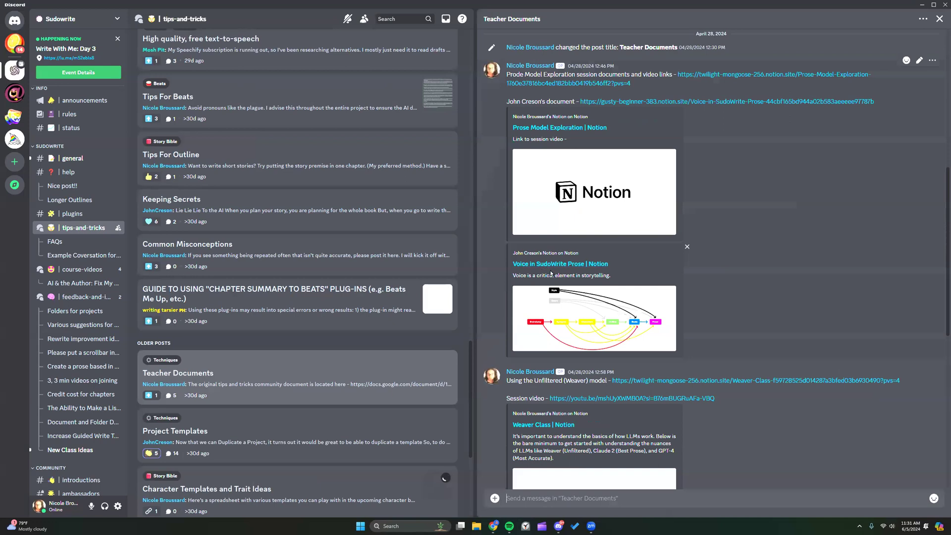
scroll(724, 269, "down", 3)
scroll(725, 272, "down", 7)
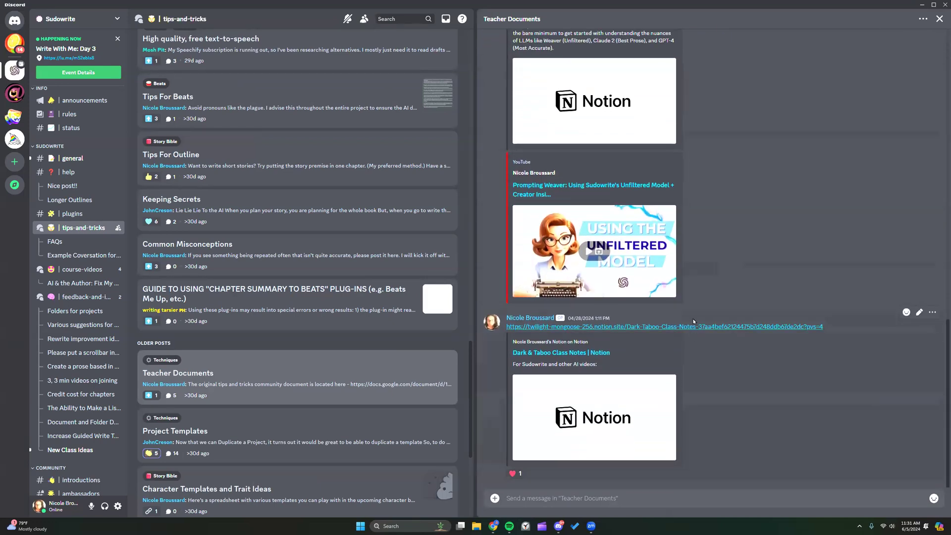
scroll(696, 297, "up", 6)
scroll(699, 300, "up", 12)
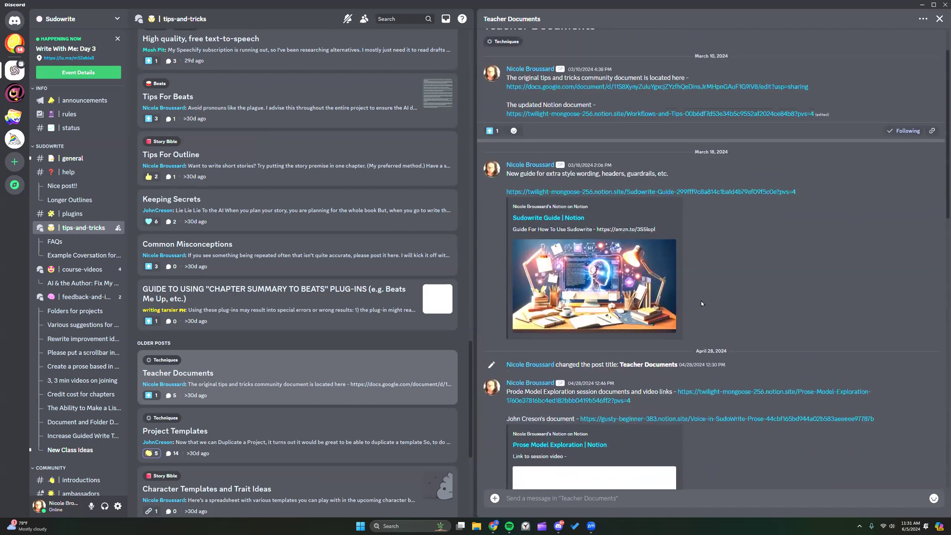
Close the Teacher Documents post, minimize Discord and return to the Chapter 7 document in Sudowrite
left_click(940, 18)
left_click(921, 5)
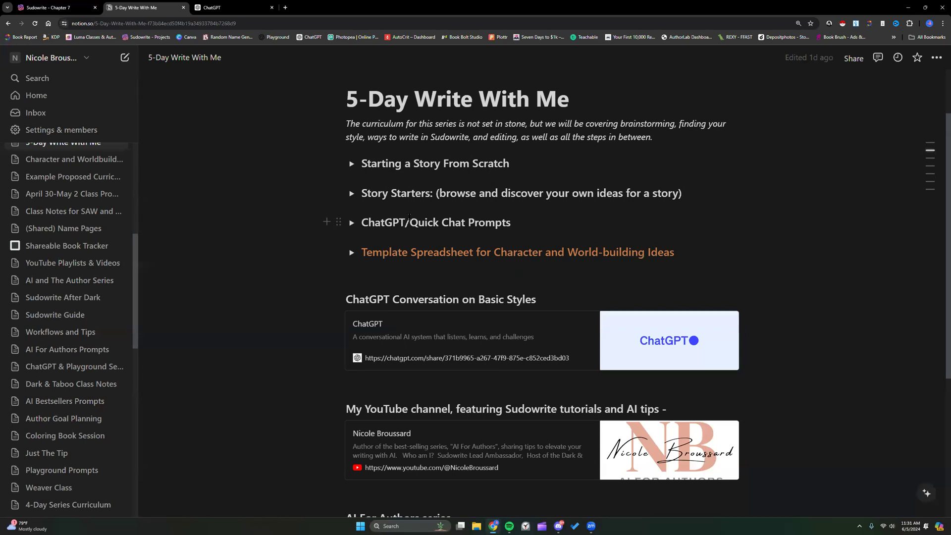
key("ctrl+1")
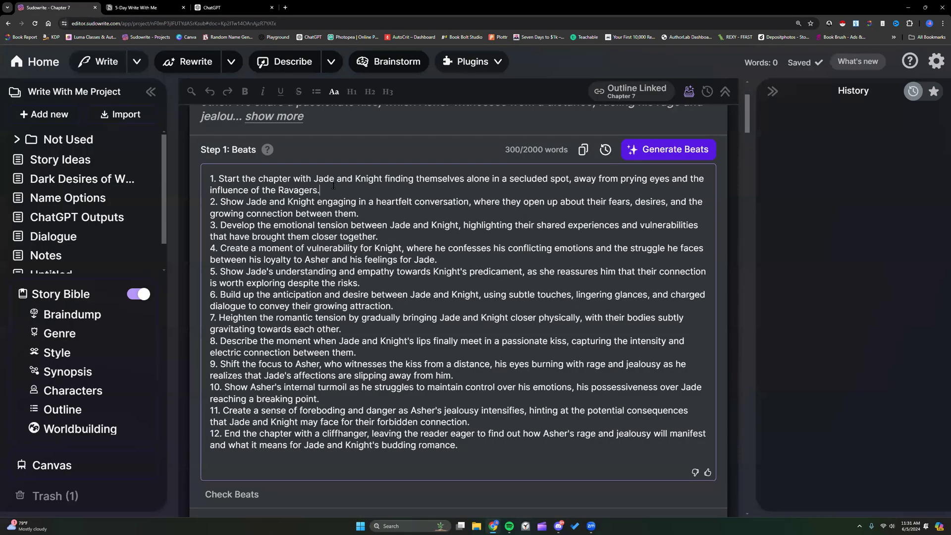
Expand the full Chapter 7 summary in the Chapter Generator and compare it with the generated beats
left_click(333, 186)
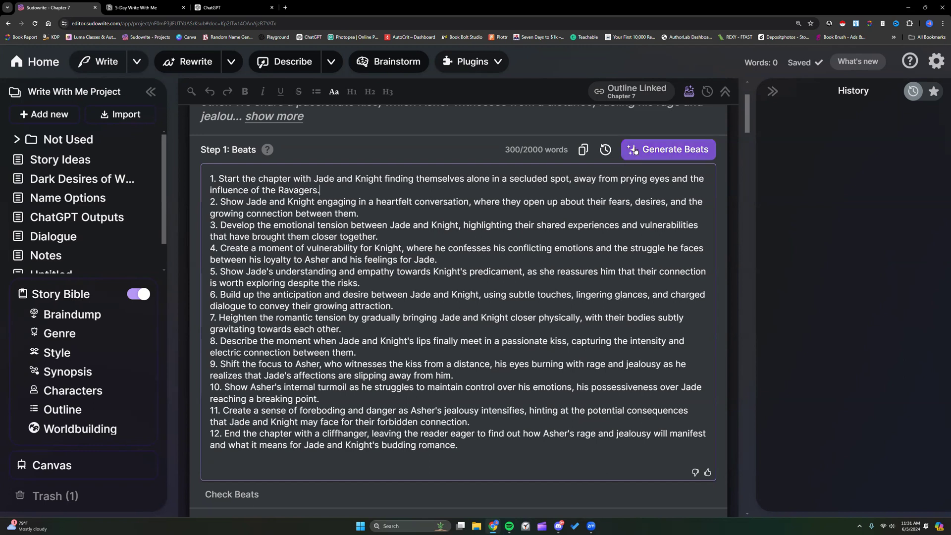
scroll(307, 186, "up", 2)
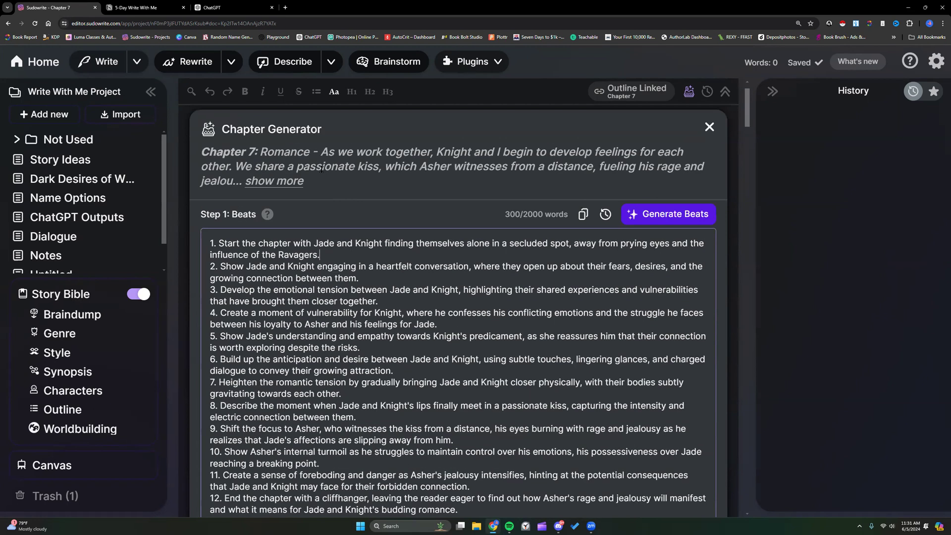
left_click(298, 190)
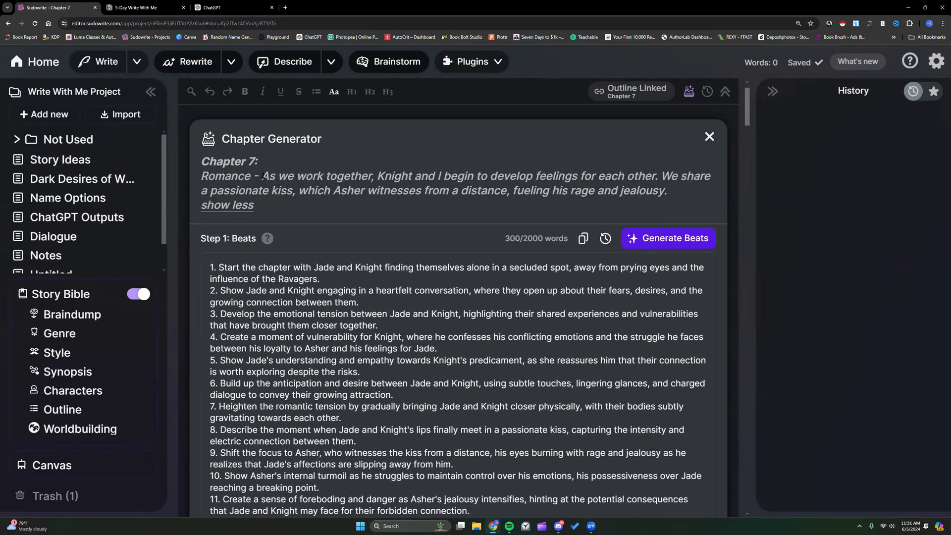
scroll(271, 210, "down", 3)
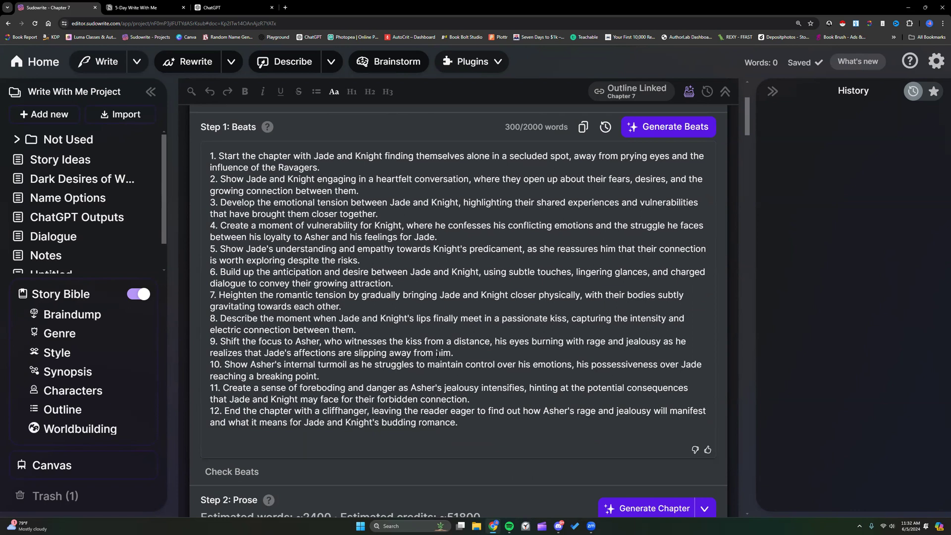
scroll(315, 187, "up", 2)
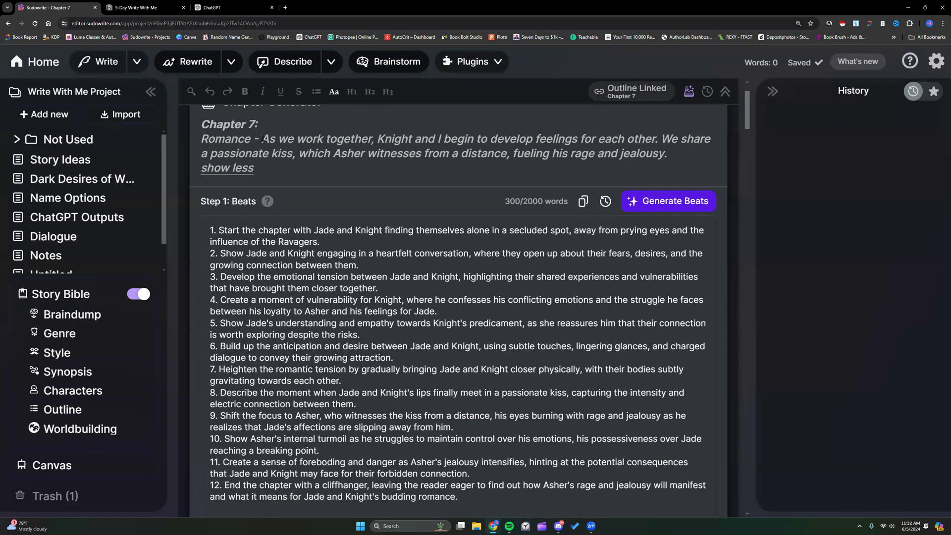
scroll(336, 334, "down", 2)
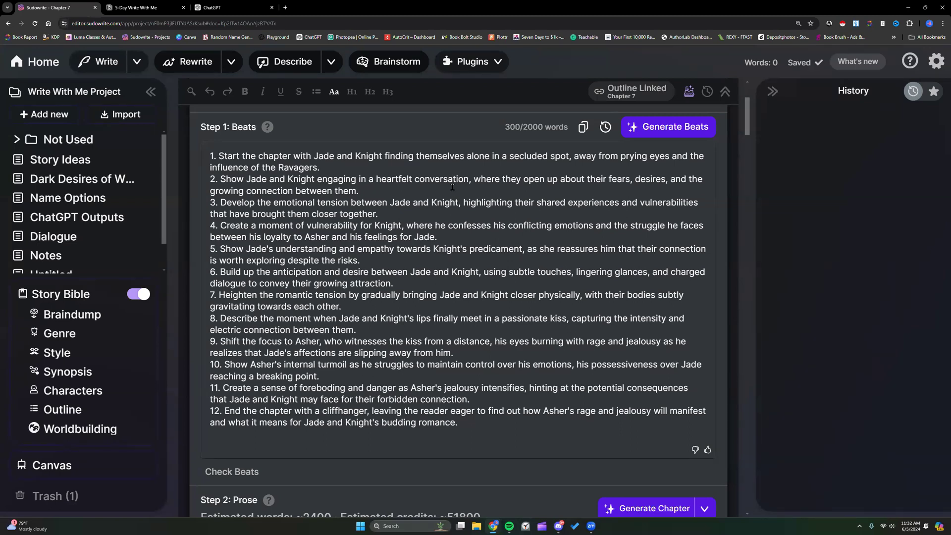
Delete beat 2, about Jade and Knight's heartfelt conversation, from the Chapter 7 beats
left_click_drag(220, 179, 408, 193)
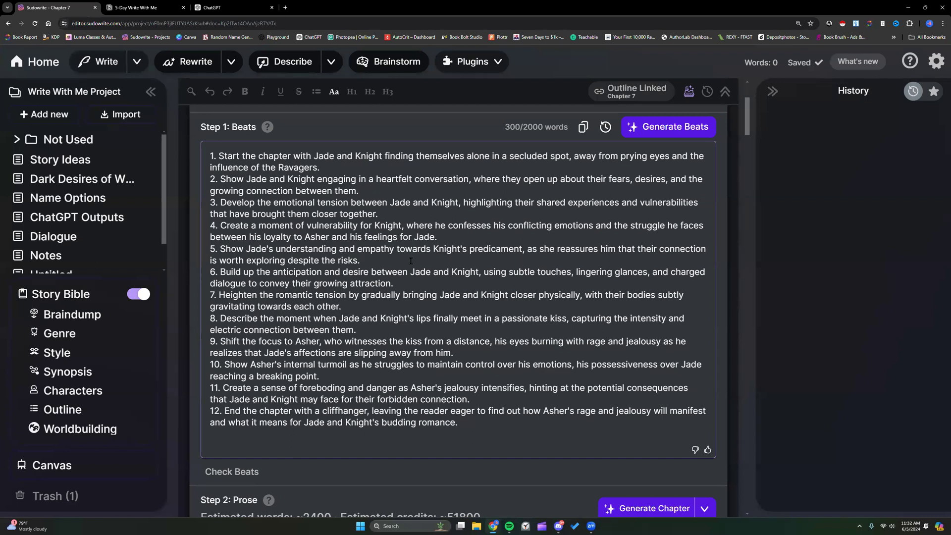
left_click_drag(442, 249, 468, 256)
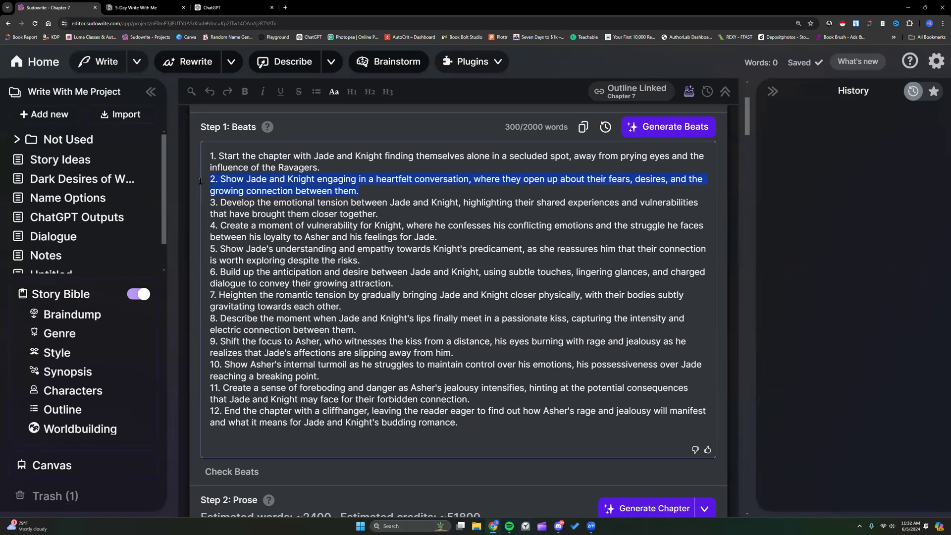
key("BackSpace")
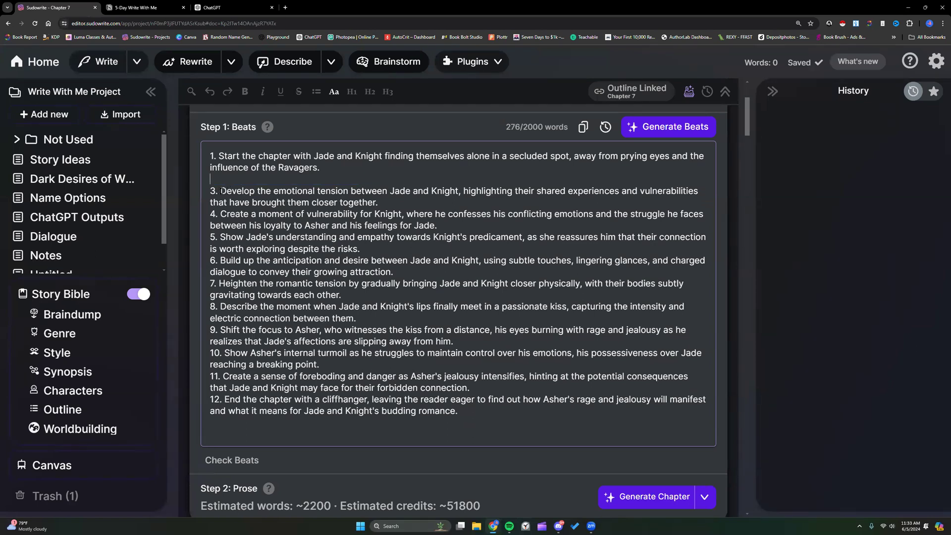
Move the phrase "Develop the emotional tension between Jade and Knight" from beat 3 to its own line above beat 1
left_click_drag(221, 190, 458, 190)
right_click(450, 190)
left_click(476, 225)
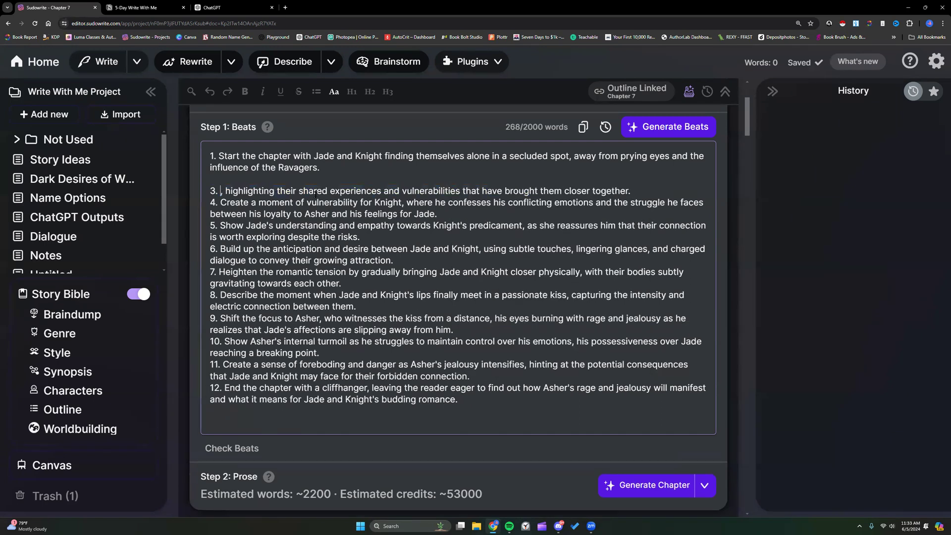
left_click(210, 152)
key("Return")
key("Return")
right_click(218, 153)
left_click(240, 225)
Enclose the emotional tension line above beat 1 in square brackets
key("Home")
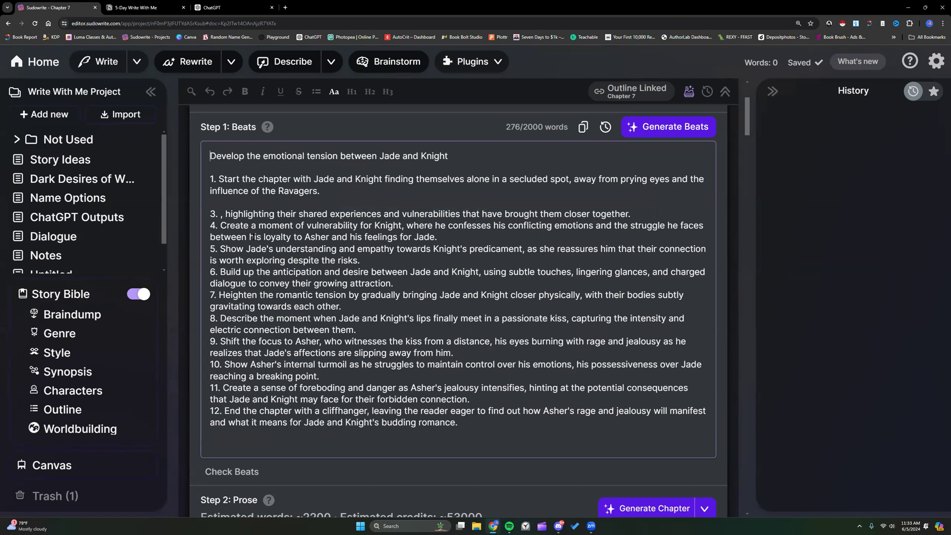
type("[")
left_click(461, 156)
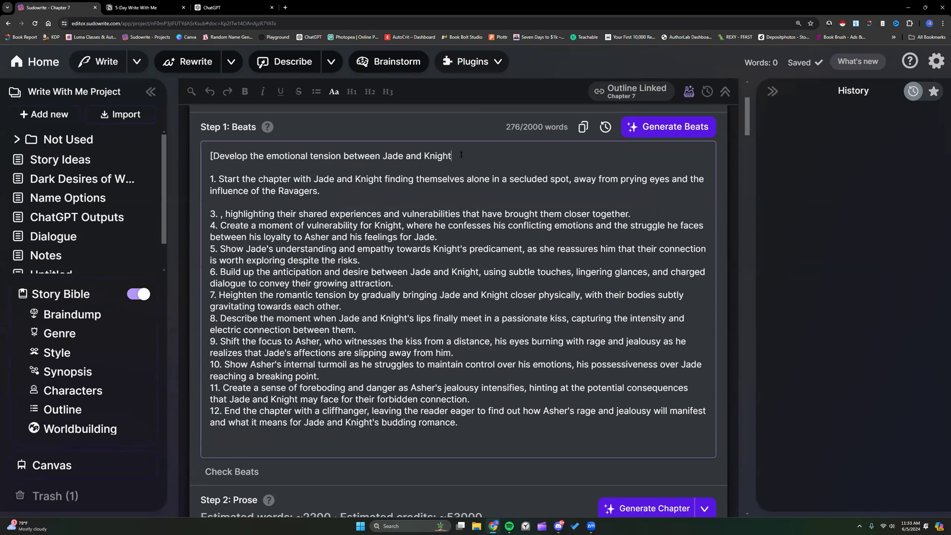
type("]")
Delete the remainder of beat 3 and all of beats 4 and 5, and remove extra blank lines left behind
left_click_drag(208, 213, 631, 213)
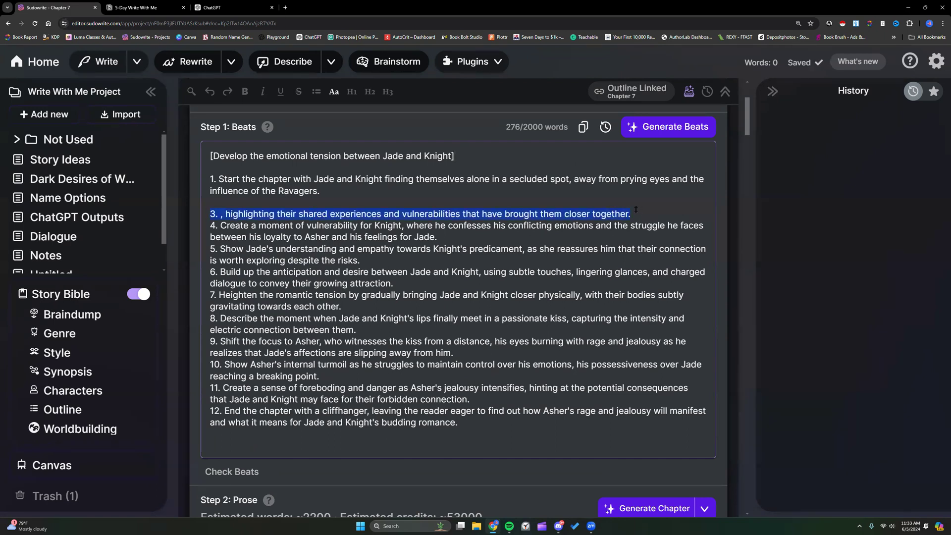
key("BackSpace")
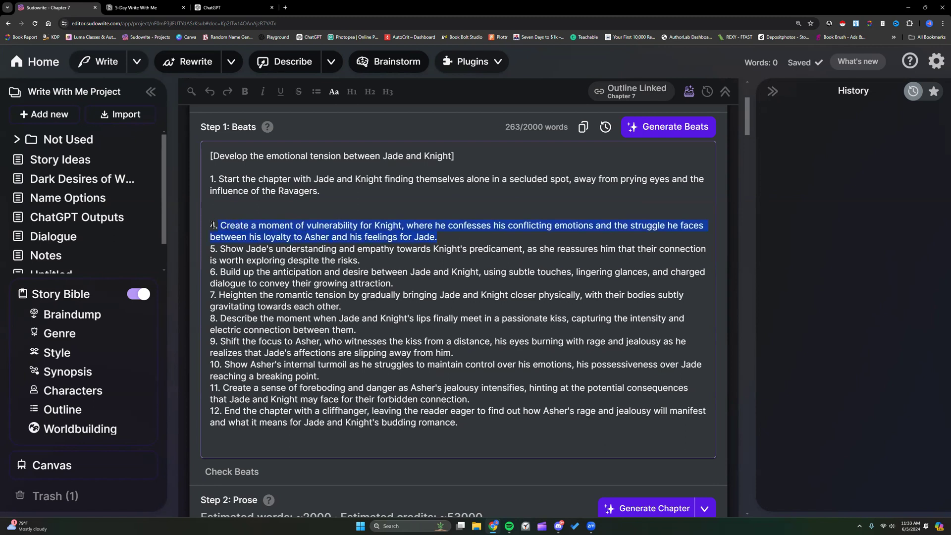
key("BackSpace")
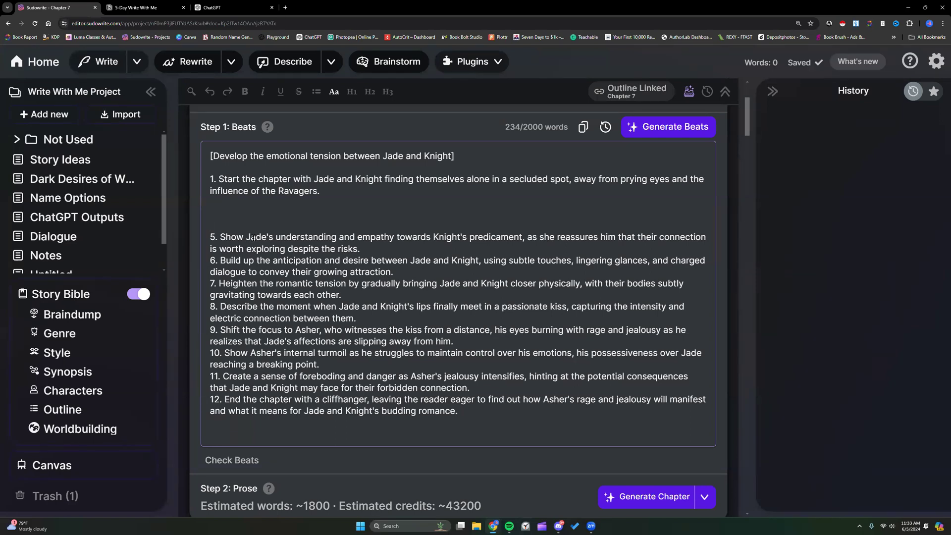
left_click_drag(205, 232, 387, 248)
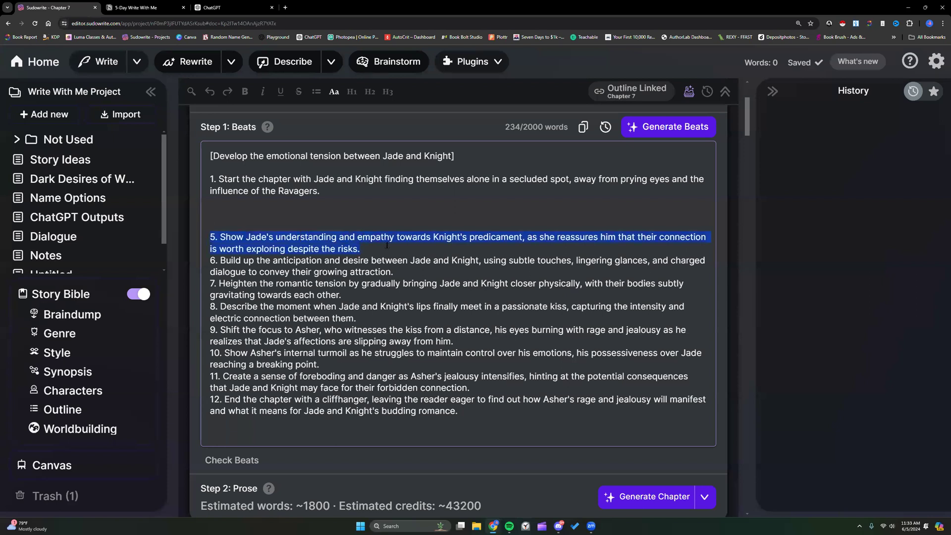
key("BackSpace")
key("BackSpace")
key("BackSpace")
key("BackSpace")
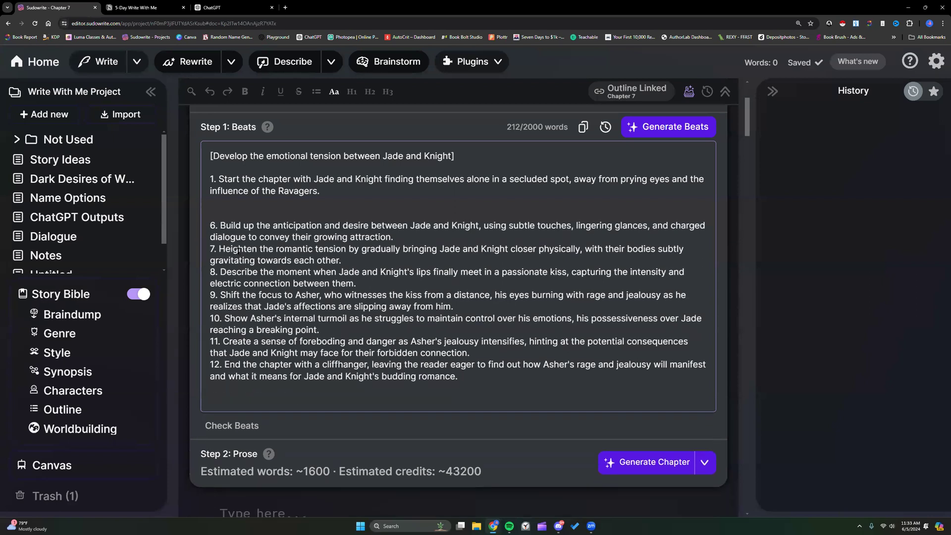
Reword the first line, without brackets, as "Generate beats that develop the emotional tension between Jade and Knight."
left_click(212, 155)
key("BackSpace")
left_click(458, 154)
key("BackSpace")
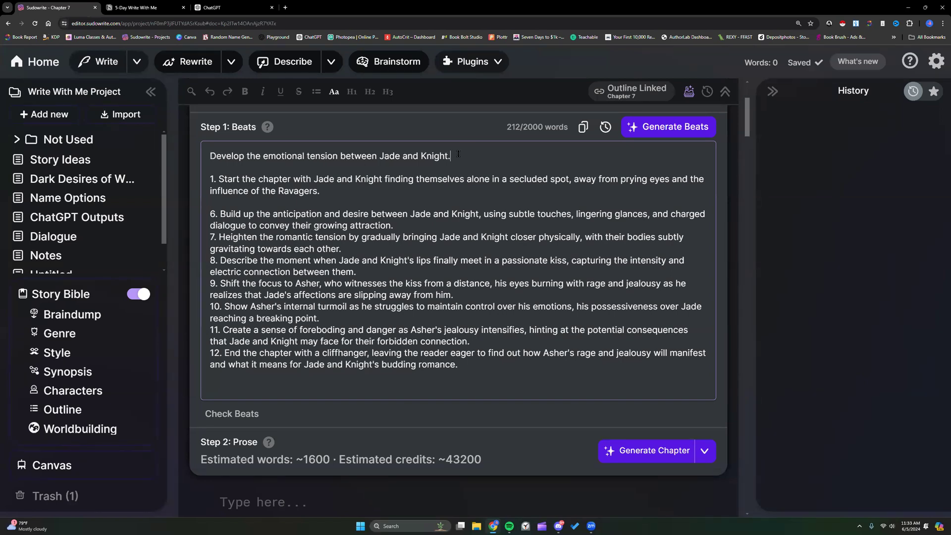
left_click(211, 155)
type("Generate bea")
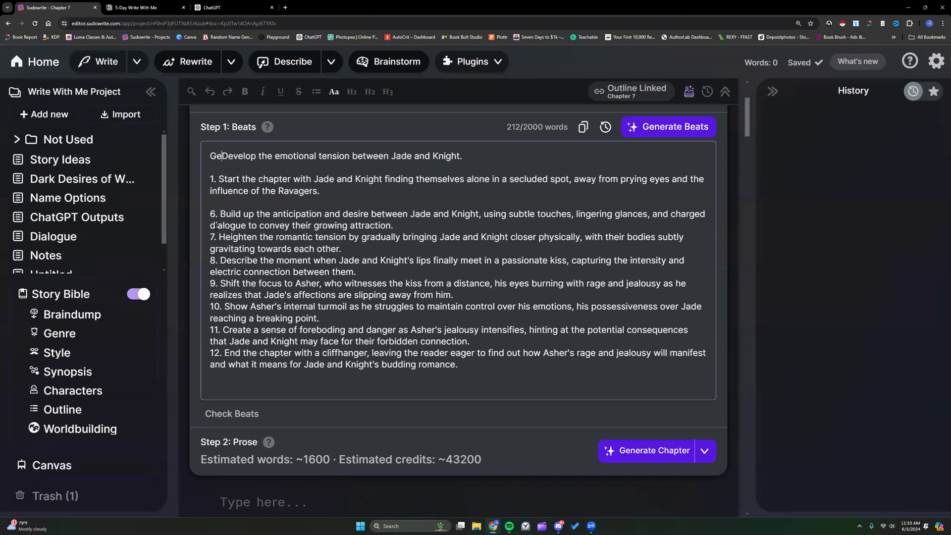
type("ts that")
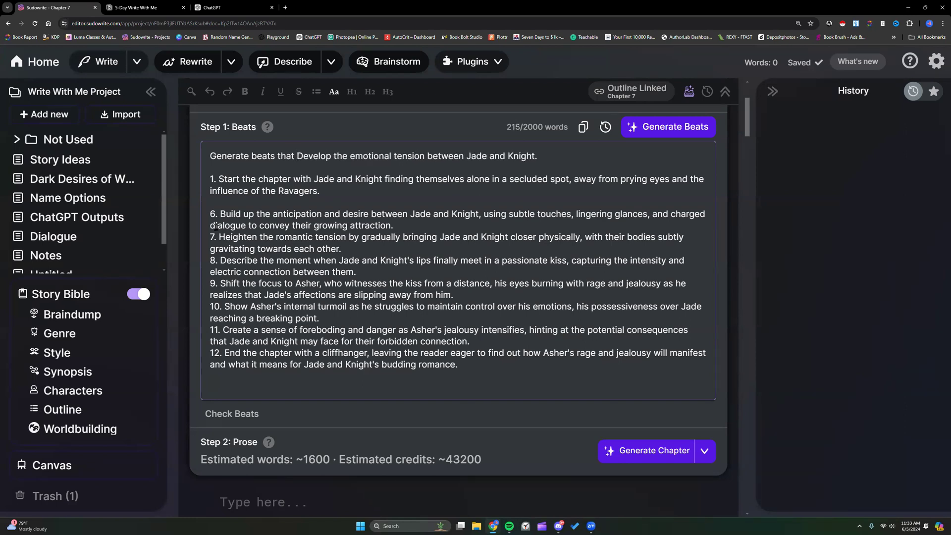
key("Delete")
type("d")
Remove the number from beat 1 and join its sentence directly onto the end of the opening instruction line
left_click(219, 179)
key("BackSpace")
key("BackSpace")
key("BackSpace")
key("BackSpace")
key("BackSpace")
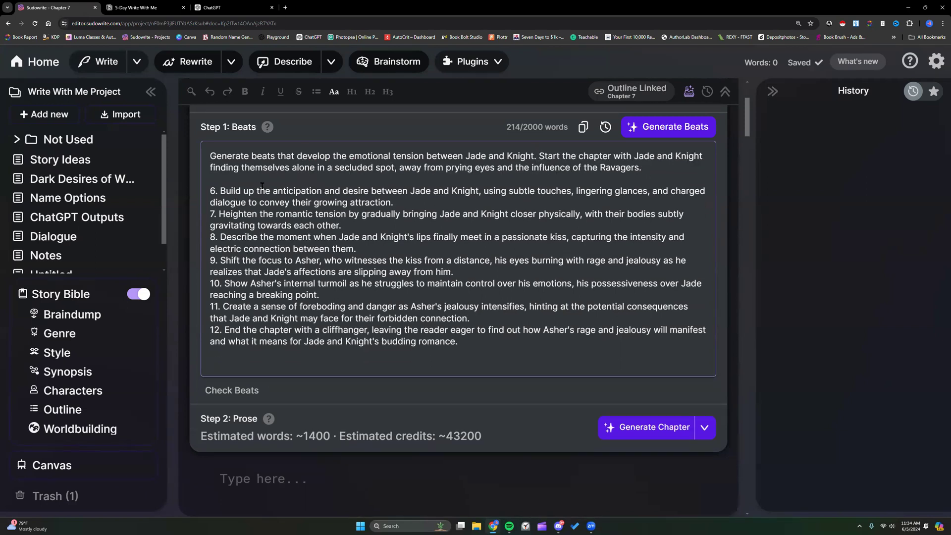
Remove the number from beat 6 and the blank line above it, joining its sentence to the opening instruction paragraph
left_click_drag(208, 157, 599, 177)
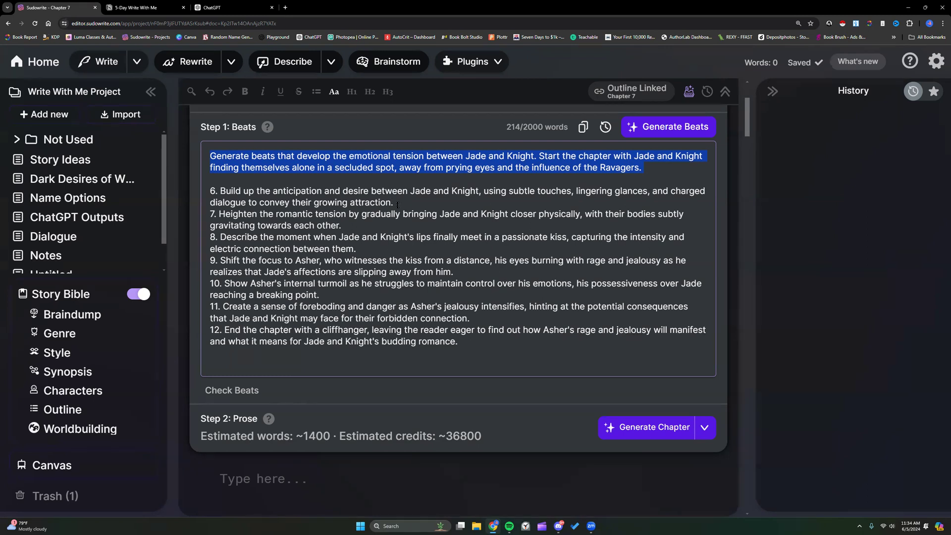
left_click(221, 191)
key("BackSpace")
key("BackSpace")
key("BackSpace")
key("BackSpace")
key("BackSpace")
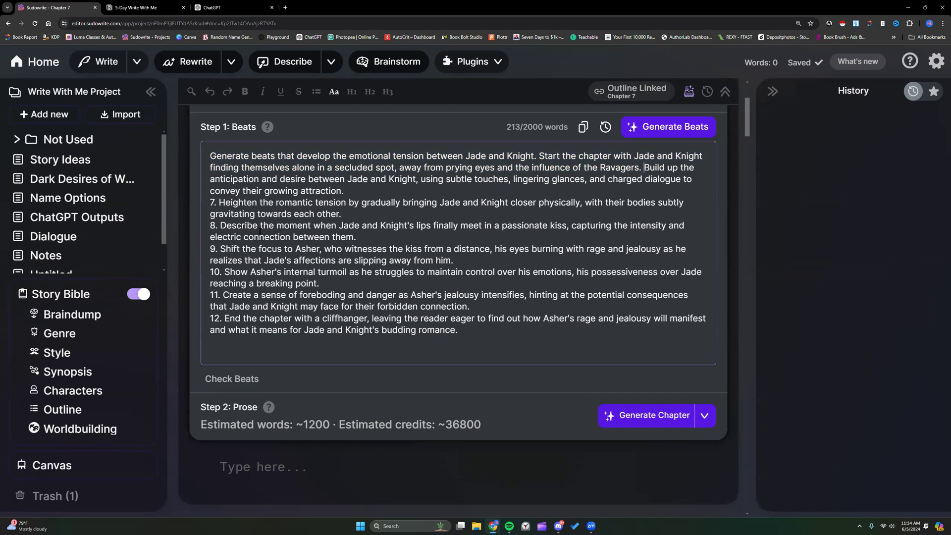
Insert five blank lines between the opening instruction paragraph and beat 7
left_click(353, 191)
key("Return")
key("Return")
key("Return")
key("Return")
key("Return")
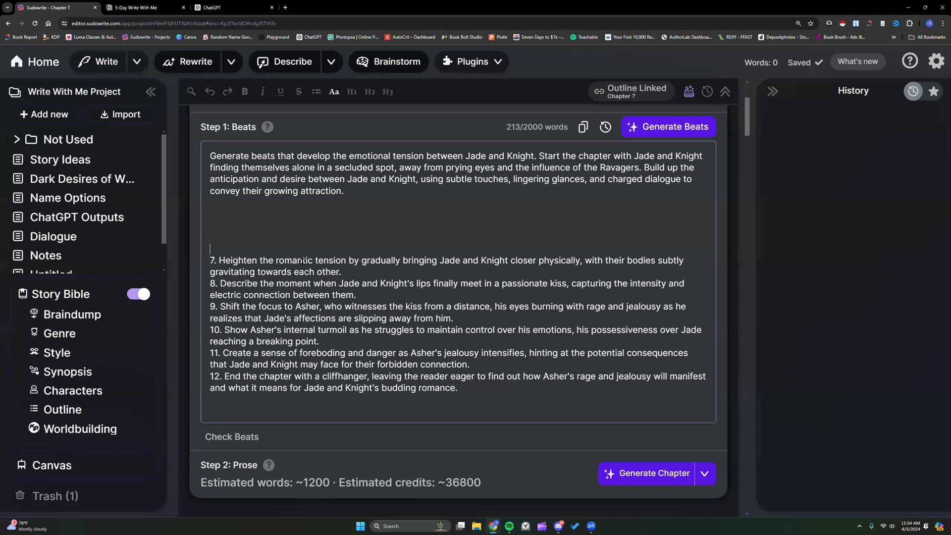
Move "Heighten the romantic tension by gradually bringing Jade and Knight closer physically" to the opening paragraph's end, add a period, and delete the rest of beat 7
left_click_drag(563, 261, 580, 260)
right_click(578, 260)
left_click(605, 295)
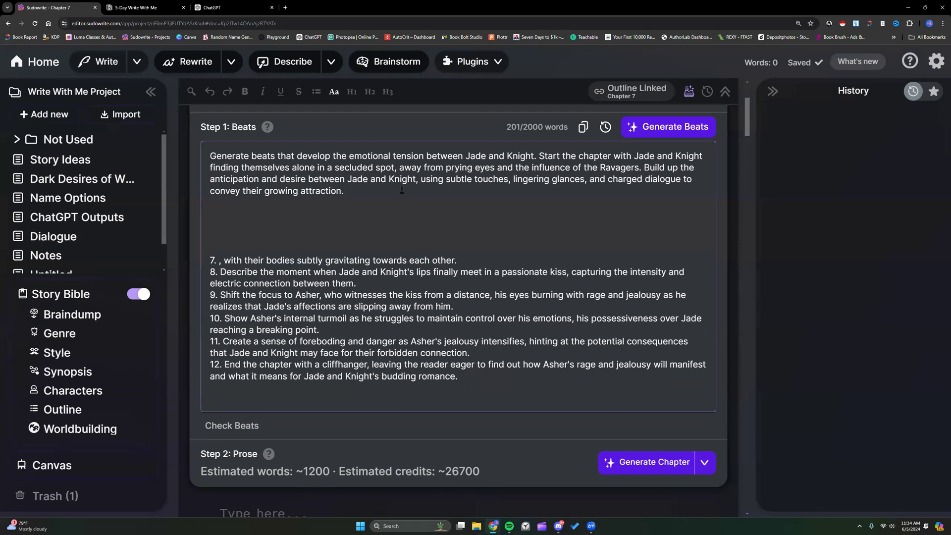
right_click(402, 190)
left_click(412, 245)
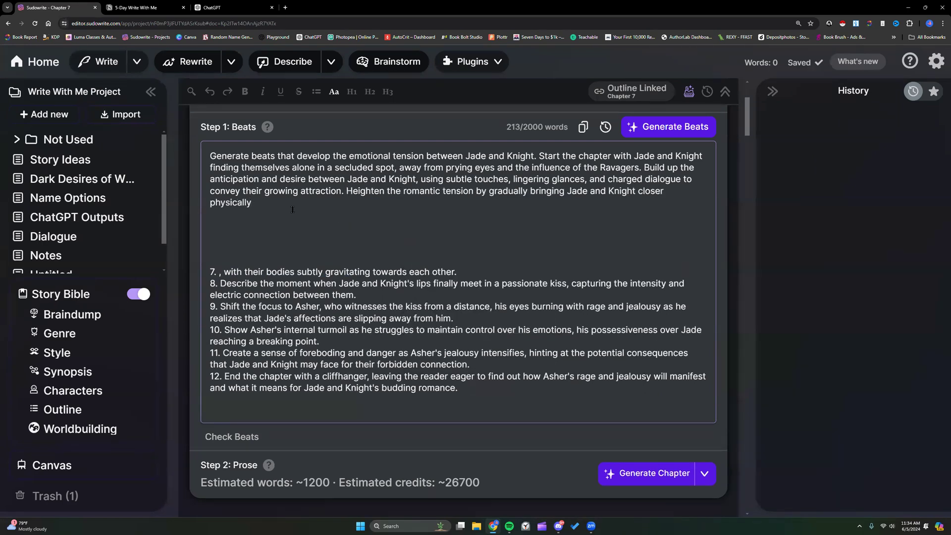
type(".")
left_click_drag(458, 267, 211, 271)
key("BackSpace")
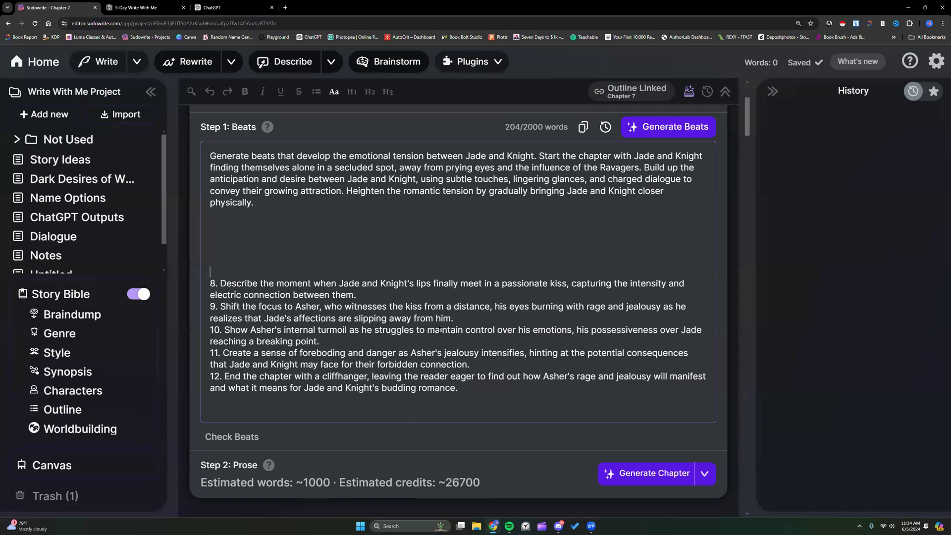
End beat 9 after "from a distance." and join beat 10's sentence onto it without its number
left_click_drag(490, 306, 452, 318)
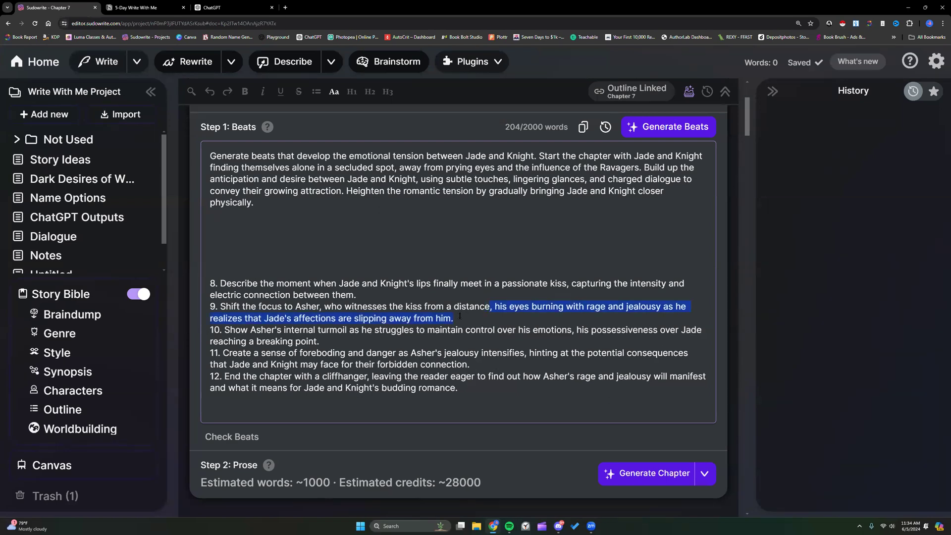
key("BackSpace")
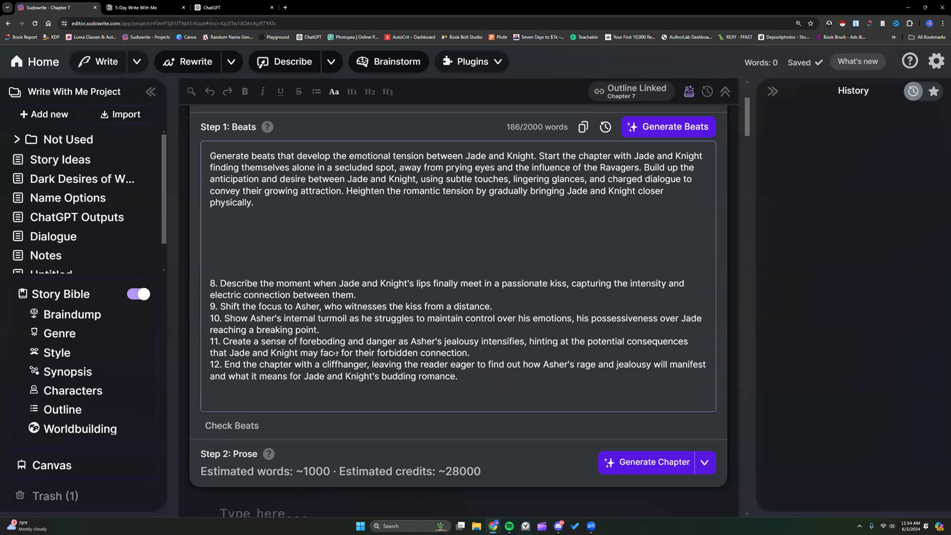
left_click(224, 319)
key("BackSpace")
key("BackSpace")
key("BackSpace")
key("BackSpace")
key("BackSpace")
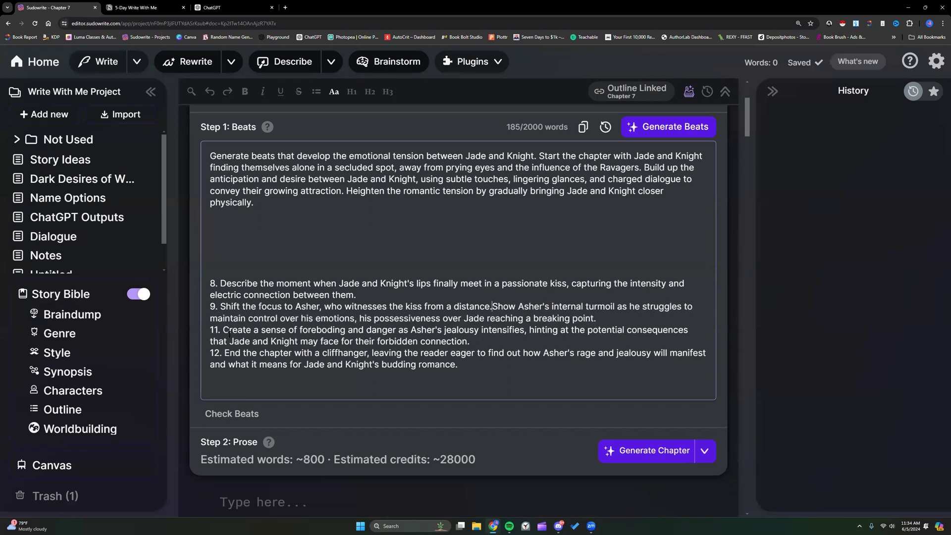
Separate beats 11 and 12 from the text above and delete both of them
left_click(620, 317)
key("Return")
key("Return")
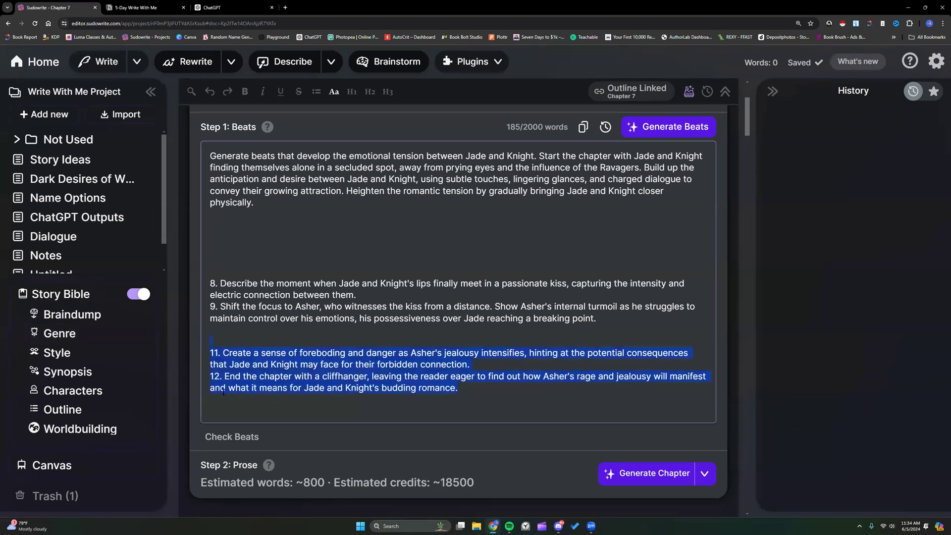
key("BackSpace")
Remove beat 8's number and the blank lines above it, joining its sentence to the opening paragraph
key("BackSpace")
key("BackSpace")
key("BackSpace")
key("BackSpace")
key("BackSpace")
key("BackSpace")
key("BackSpace")
key("BackSpace")
key("BackSpace")
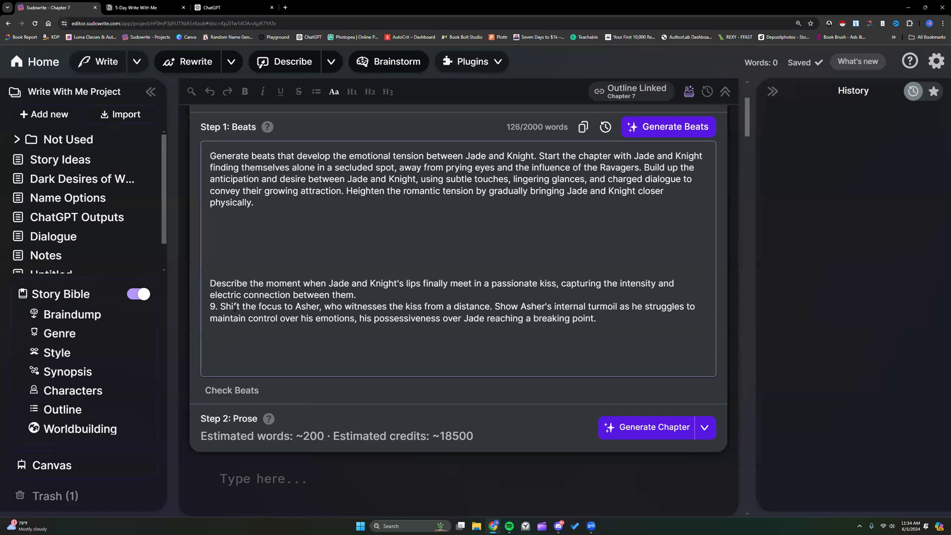
key("BackSpace")
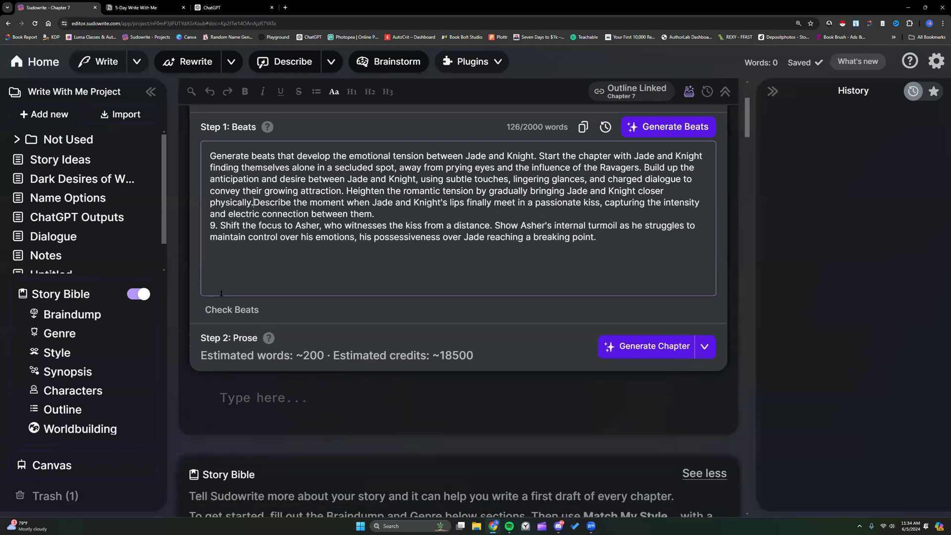
Remove the number from beat 9 and join its sentences onto the end of the instruction paragraph
key("BackSpace")
key("BackSpace")
key("BackSpace")
key("BackSpace")
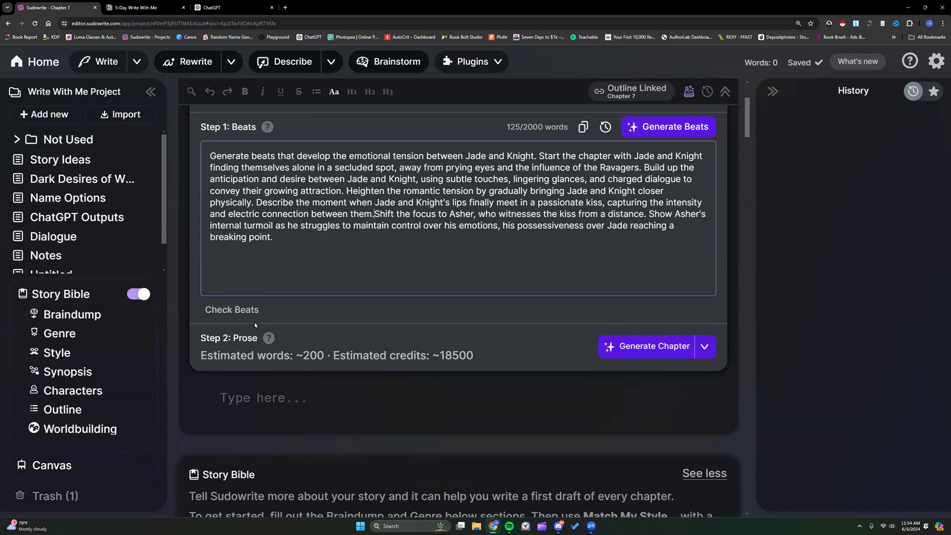
Enclose the entire instruction paragraph in square brackets
type("[")
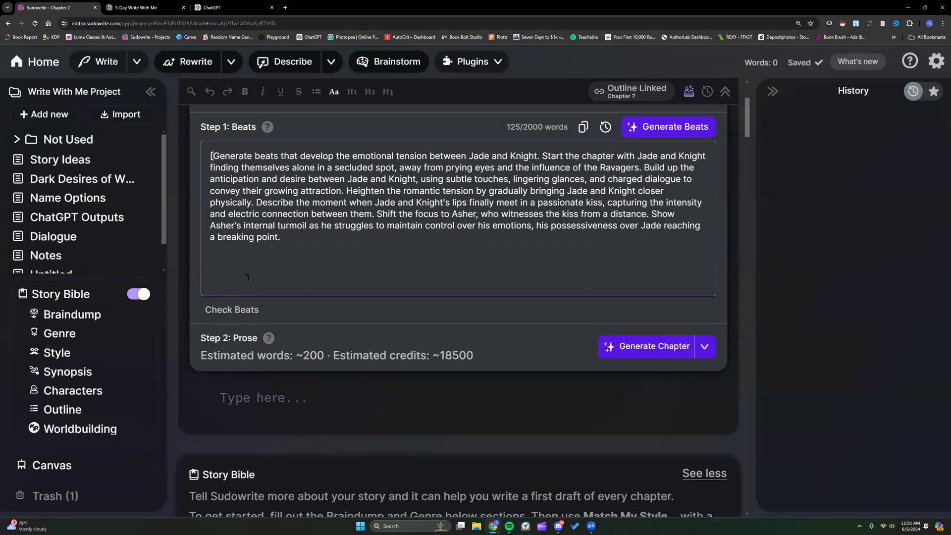
left_click(300, 296)
type("]")
left_click_drag(211, 154, 323, 178)
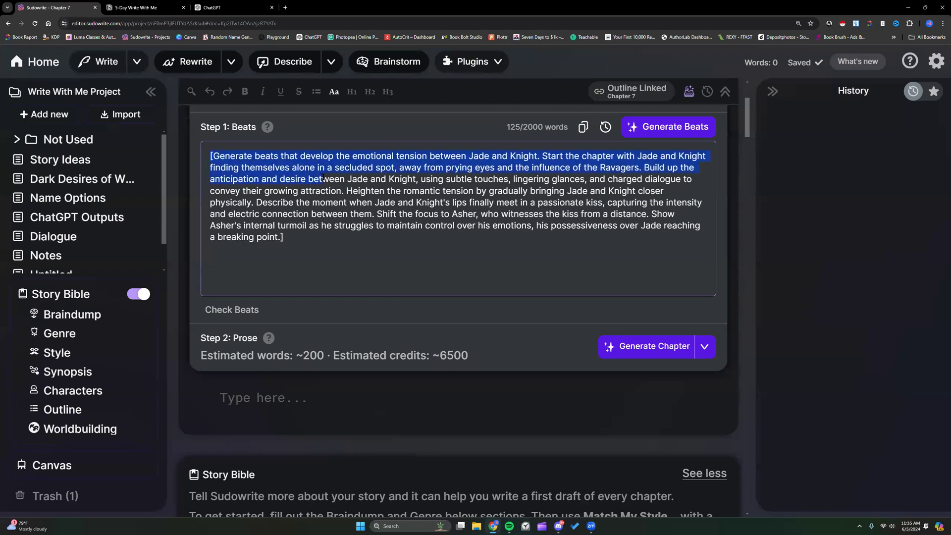
left_click(462, 178)
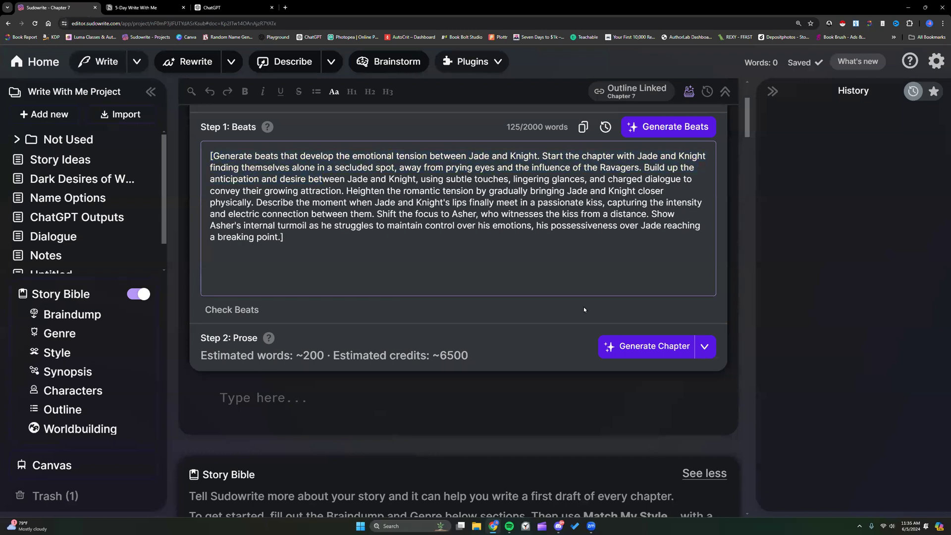
Choose the experimental Airoboros 70B model for generating the chapter prose
left_click(705, 346)
scroll(659, 327, "down", 5)
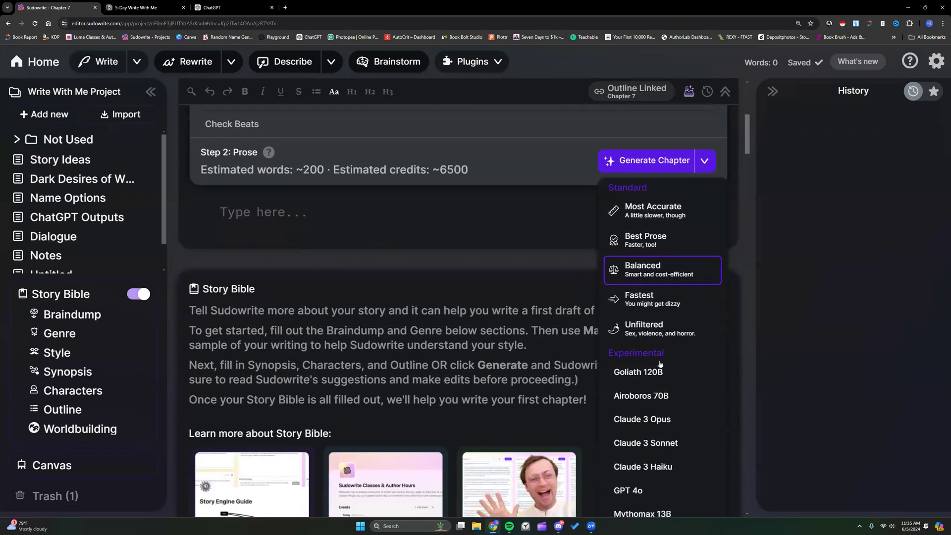
left_click(656, 331)
scroll(656, 328, "up", 5)
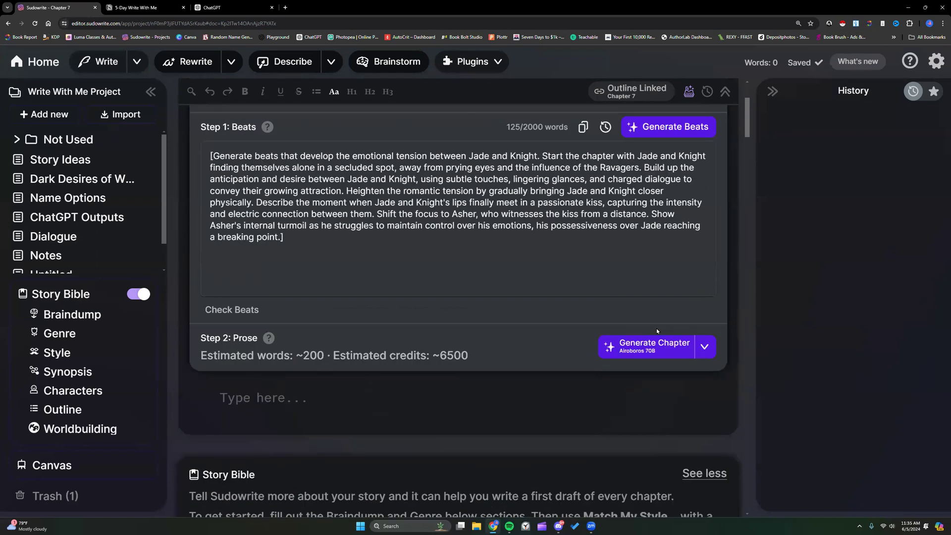
Insert the word "scene" before "beats" so that the instruction opens with "Generate scene beats"
left_click(255, 155)
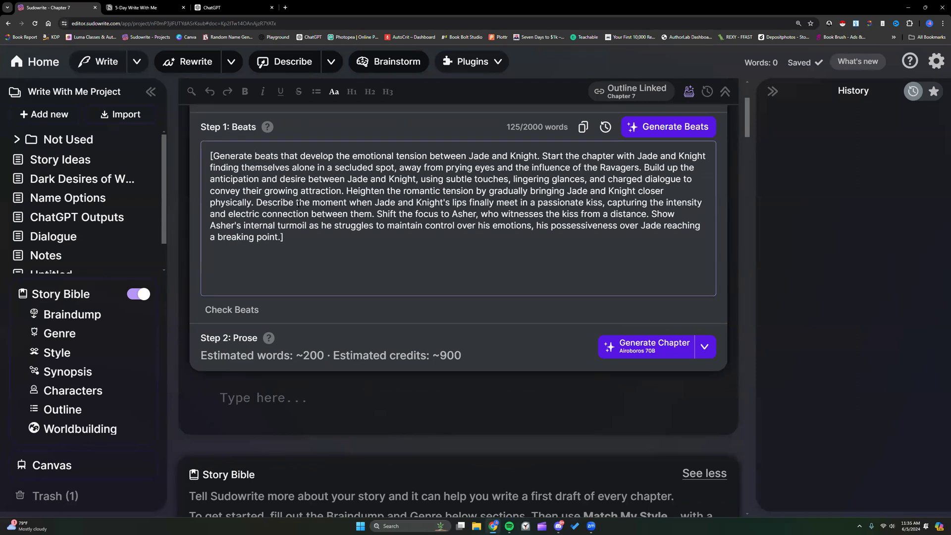
type("scene")
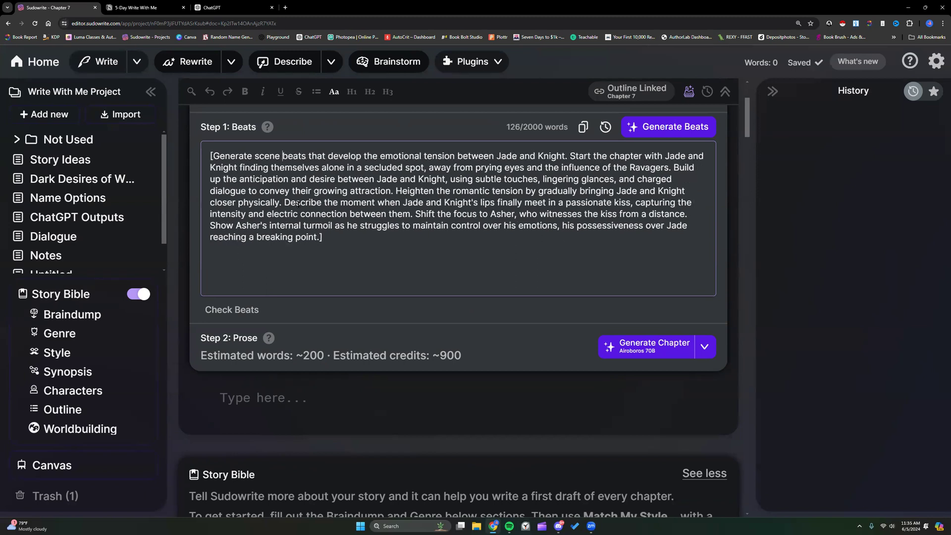
key("BackSpace")
key("BackSpace")
key("BackSpace")
key("BackSpace")
key("BackSpace")
key("BackSpace")
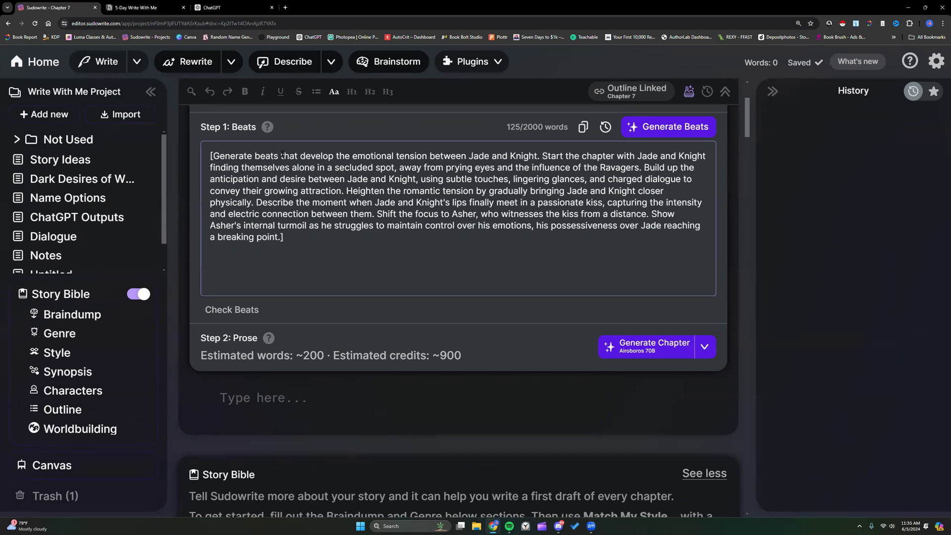
type("scene")
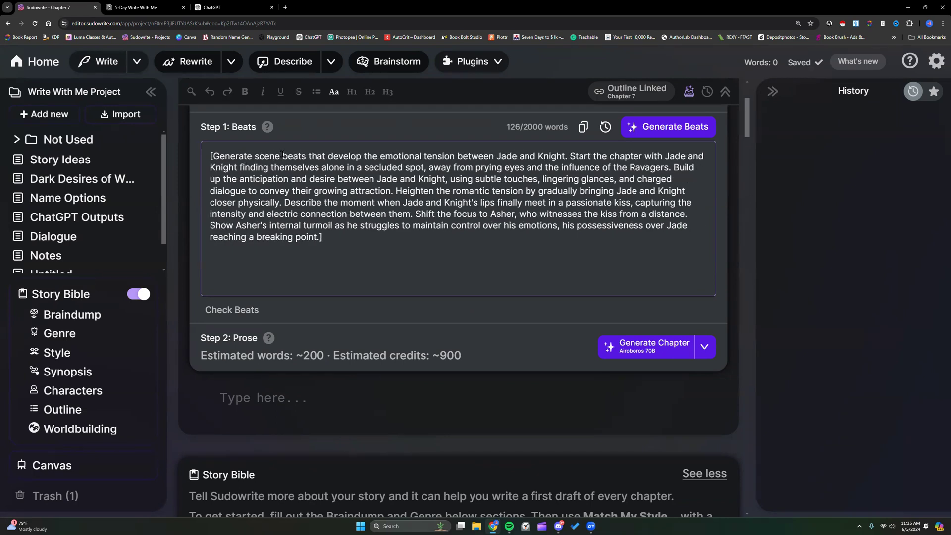
Generate the Chapter 7 prose from the bracketed instruction
left_click(653, 351)
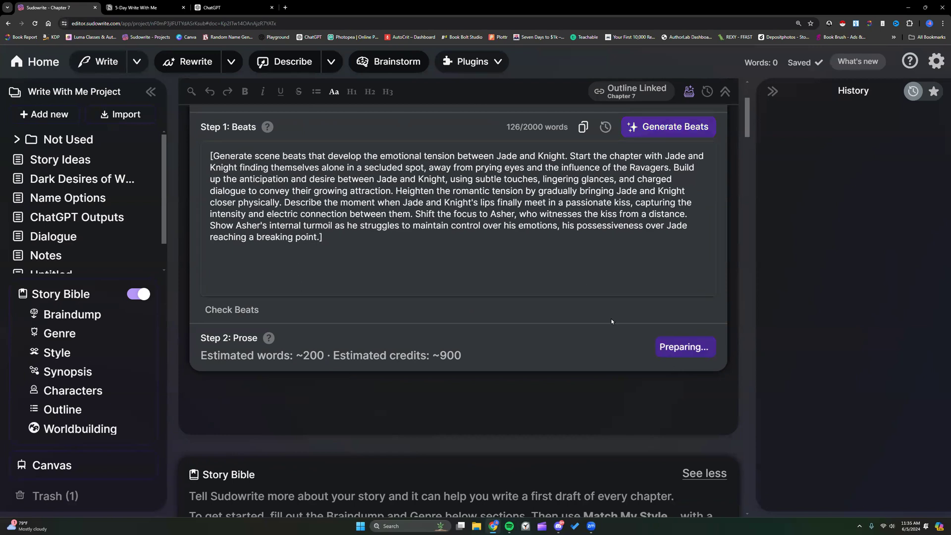
scroll(582, 278, "down", 4)
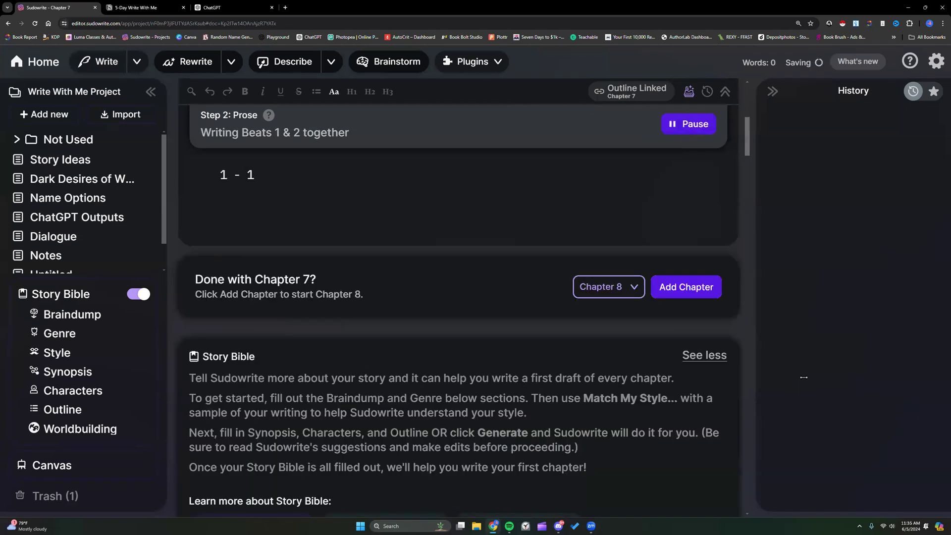
scroll(591, 333, "up", 2)
scroll(590, 333, "up", 3)
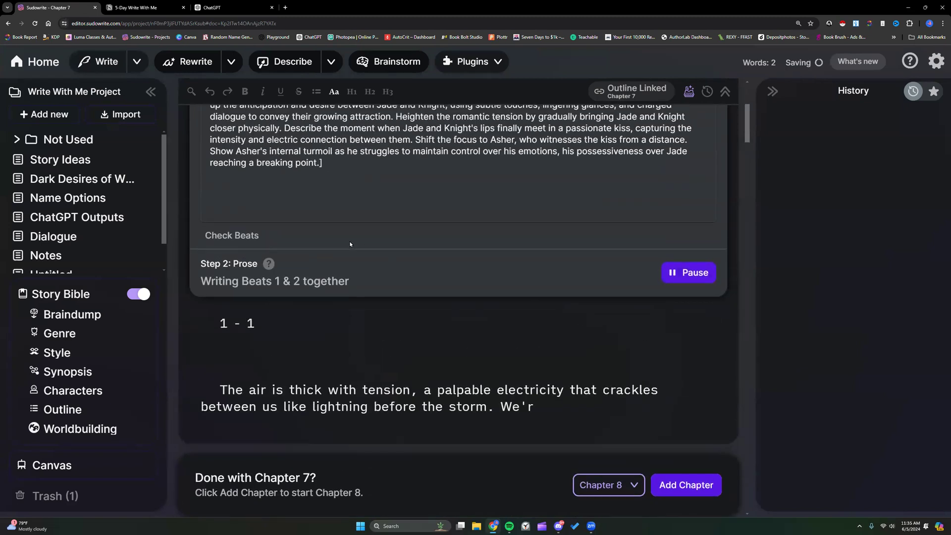
Copy the full bracketed instruction paragraph and switch to another window
left_click_drag(206, 192, 256, 222)
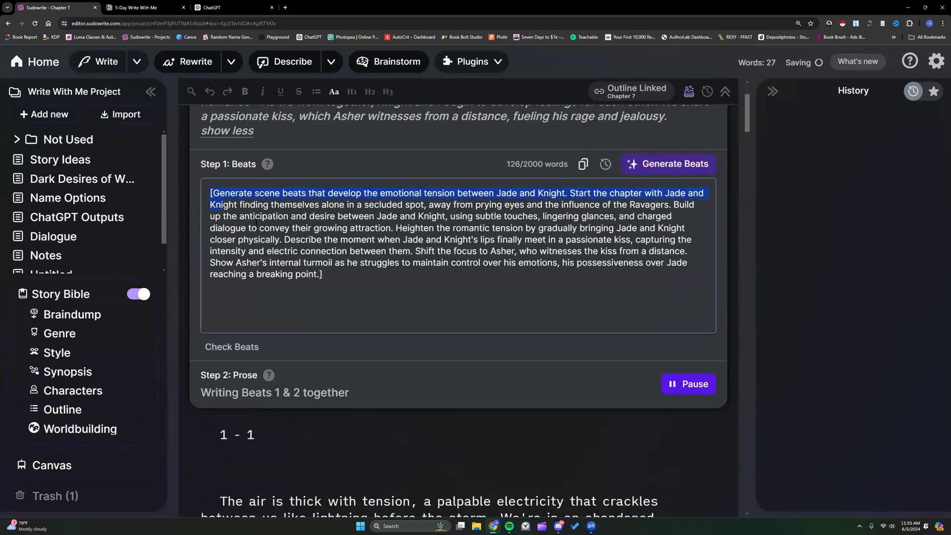
right_click(334, 251)
left_click(347, 293)
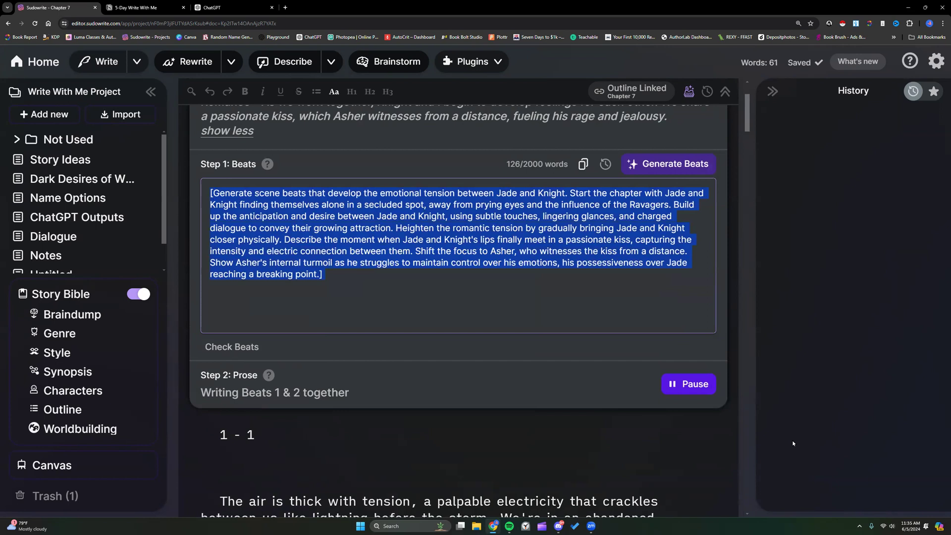
key("alt+Tab")
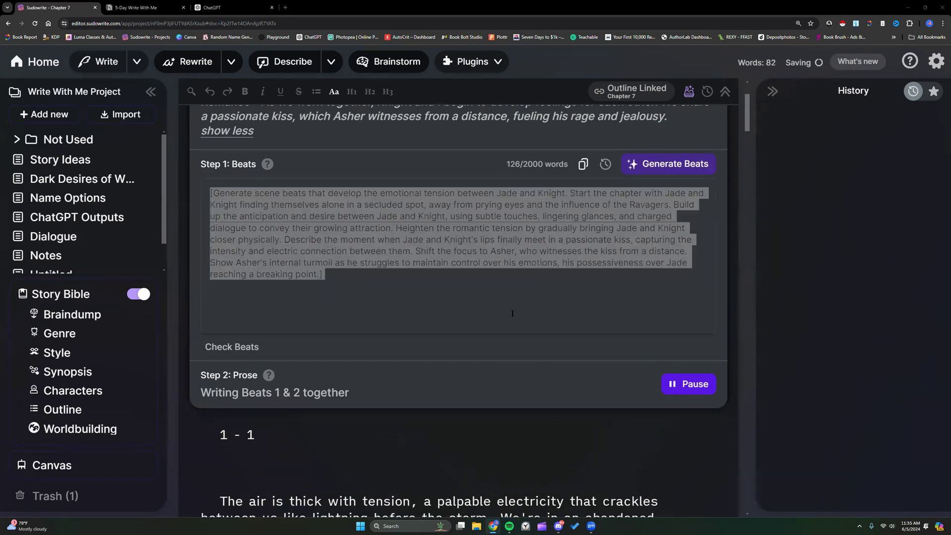
Pause the chapter generation and look over the prose written so far
scroll(512, 313, "down", 7)
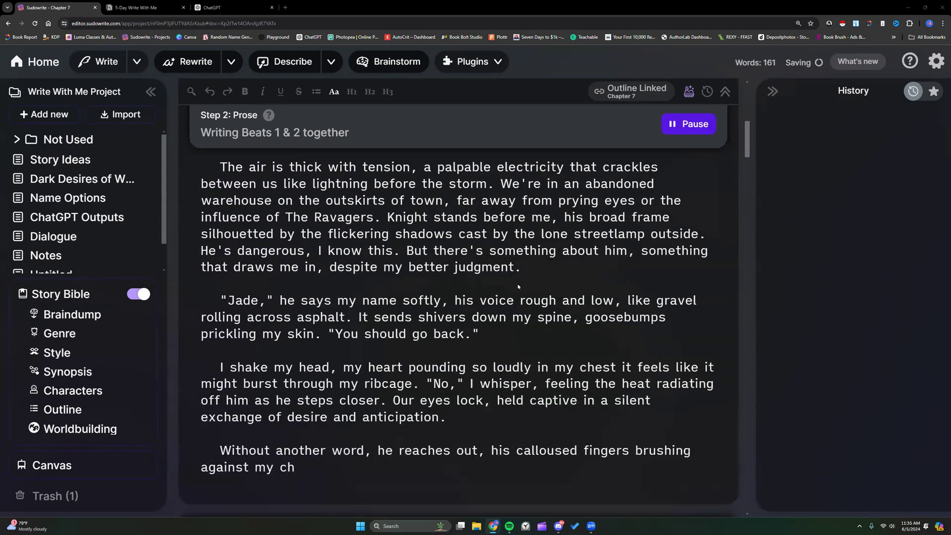
left_click(689, 124)
scroll(442, 354, "down", 3)
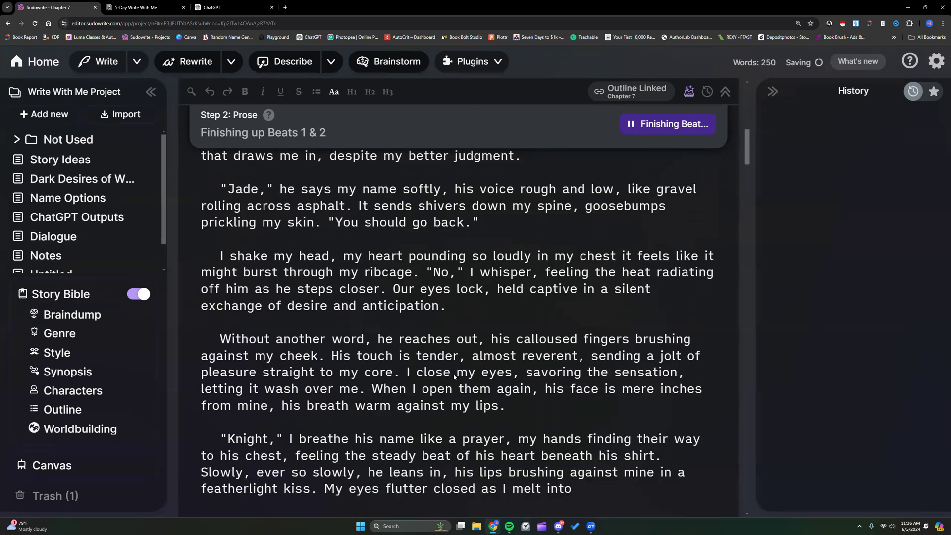
scroll(455, 378, "down", 3)
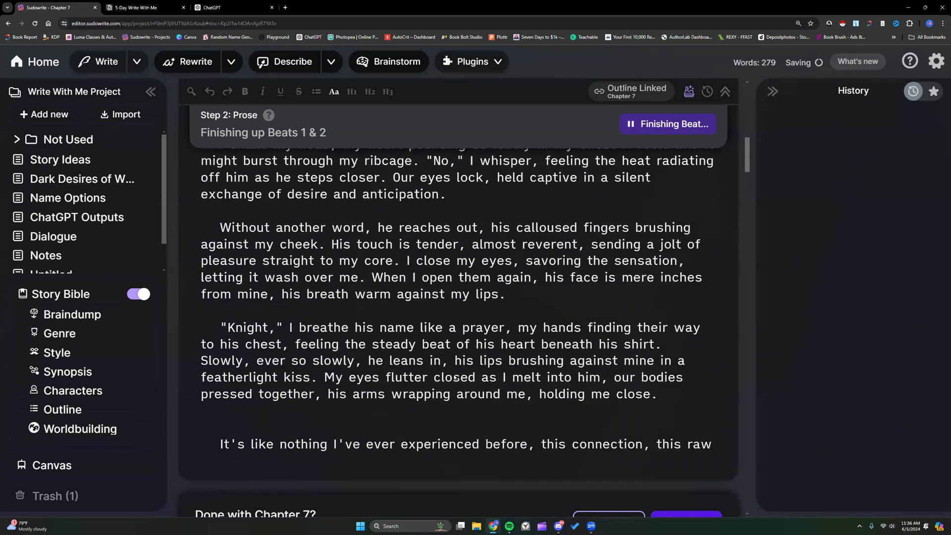
Insert "10" after "Generate" so that the instruction opens with "Generate 10 scene beats"
scroll(454, 377, "up", 10)
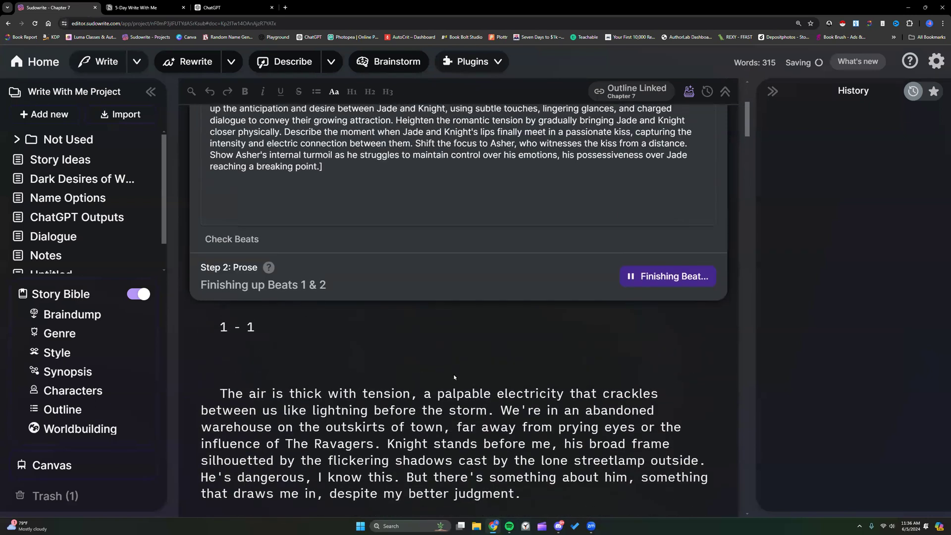
scroll(454, 377, "up", 3)
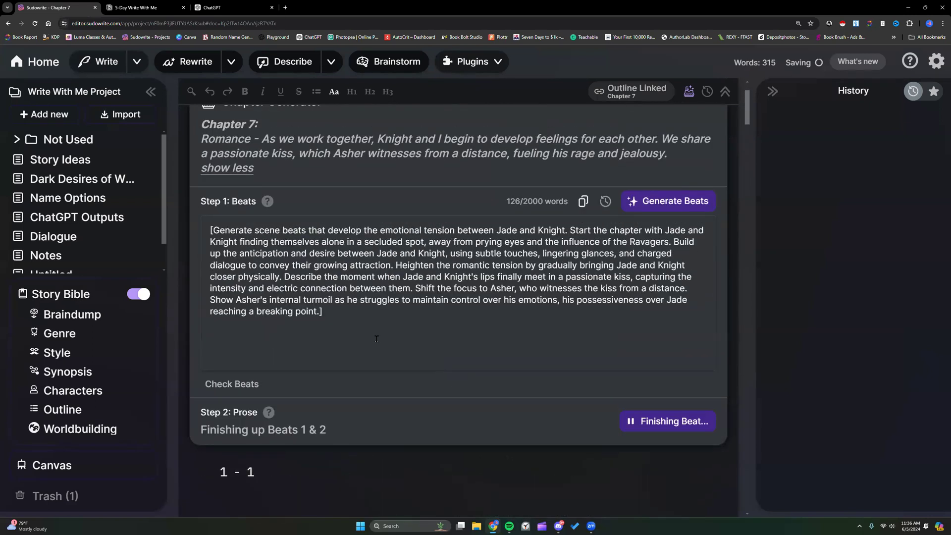
triple_click(212, 230)
left_click(214, 230)
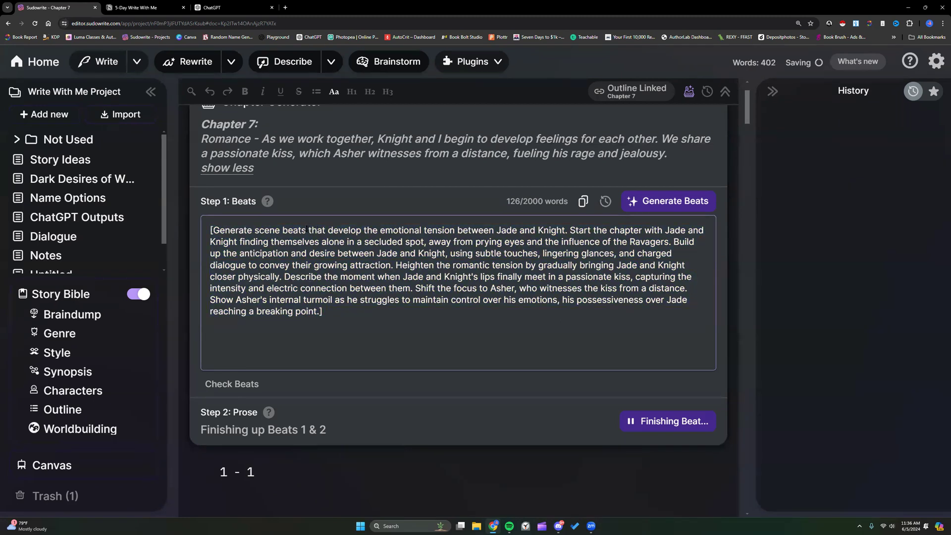
left_click_drag(235, 230, 212, 229)
left_click(256, 230)
type("10")
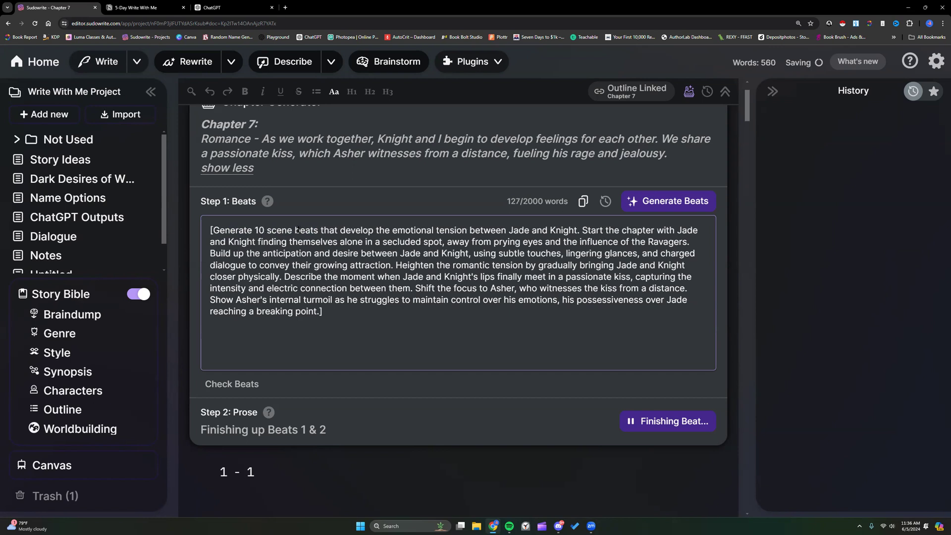
Delete the word "scene" from the bracketed instruction so that it opens with "Generate 10 beats"
key("BackSpace")
key("BackSpace")
key("BackSpace")
key("BackSpace")
key("BackSpace")
key("BackSpace")
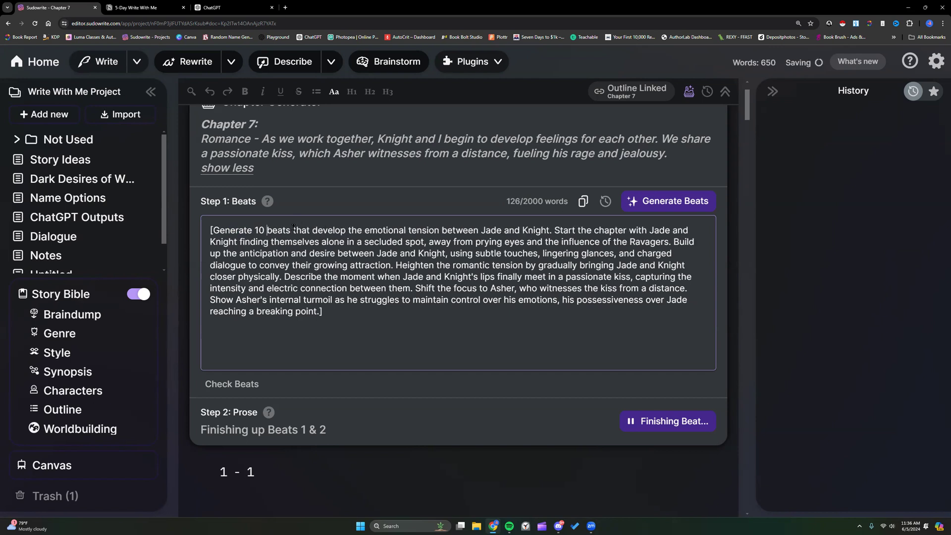
Restart the Chapter 7 prose generation from the edited instruction and look through the generated prose
scroll(373, 288, "down", 1)
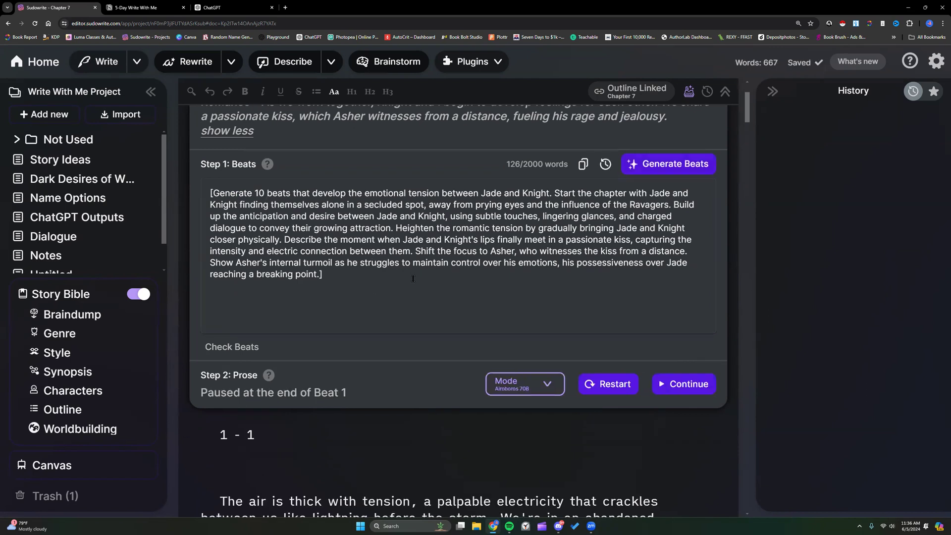
scroll(414, 283, "down", 2)
scroll(414, 282, "down", 1)
left_click(609, 273)
scroll(576, 325, "down", 15)
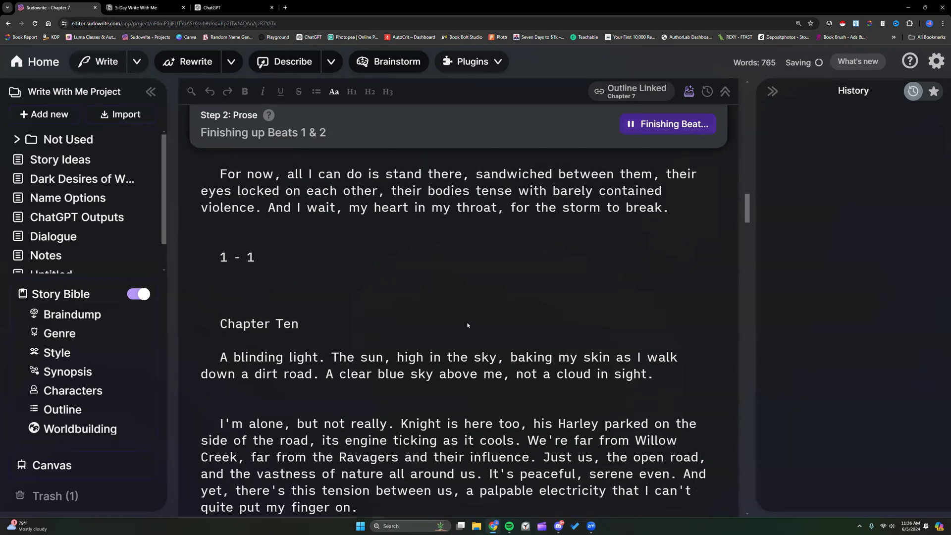
scroll(467, 324, "up", 15)
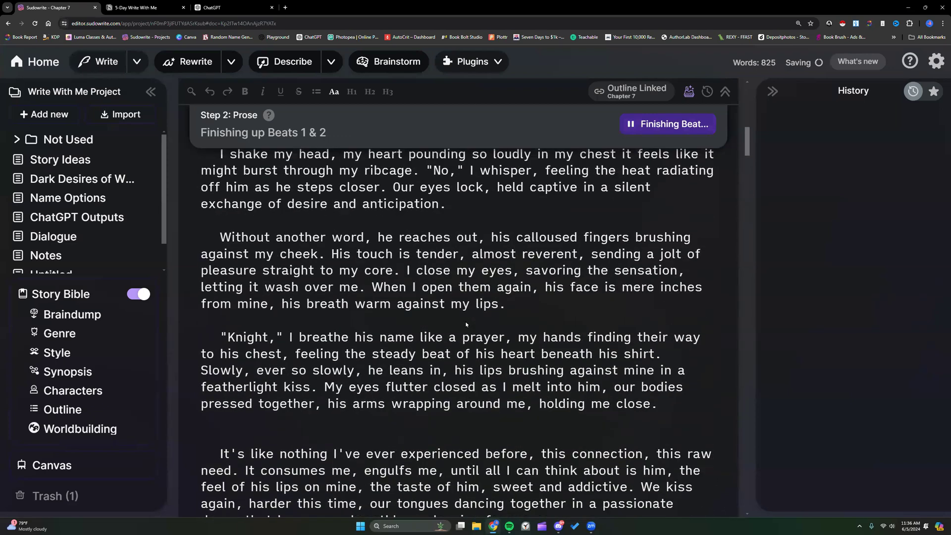
scroll(465, 325, "up", 10)
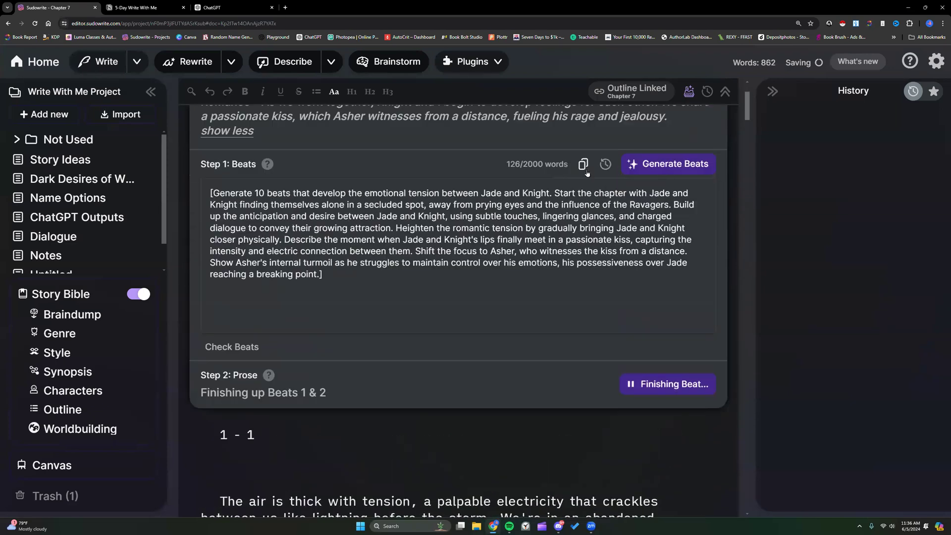
In the Story Bible outline, replace Chapter 7's "Romance -" with the bracketed "Generate 10 beats" instruction, one blank line above the existing summary
left_click(84, 409)
scroll(264, 329, "down", 1)
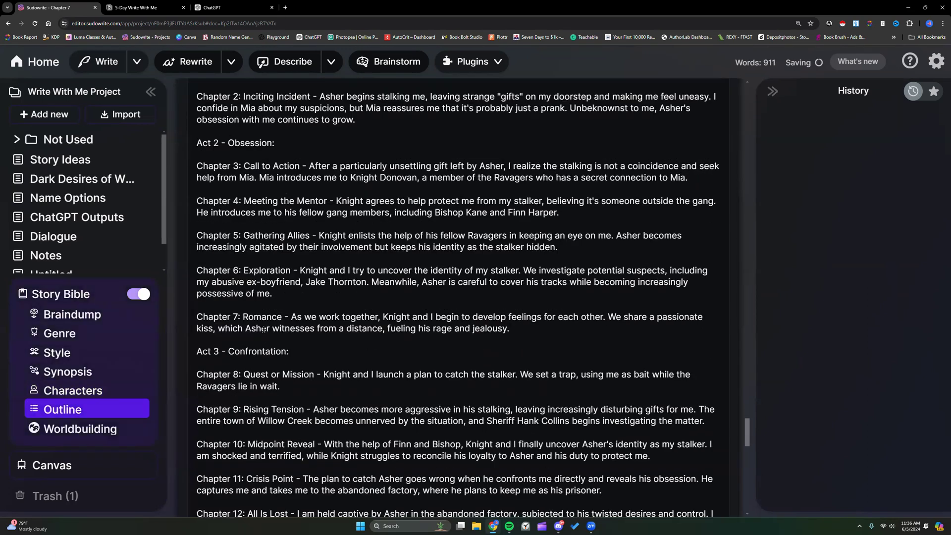
left_click_drag(292, 317, 242, 316)
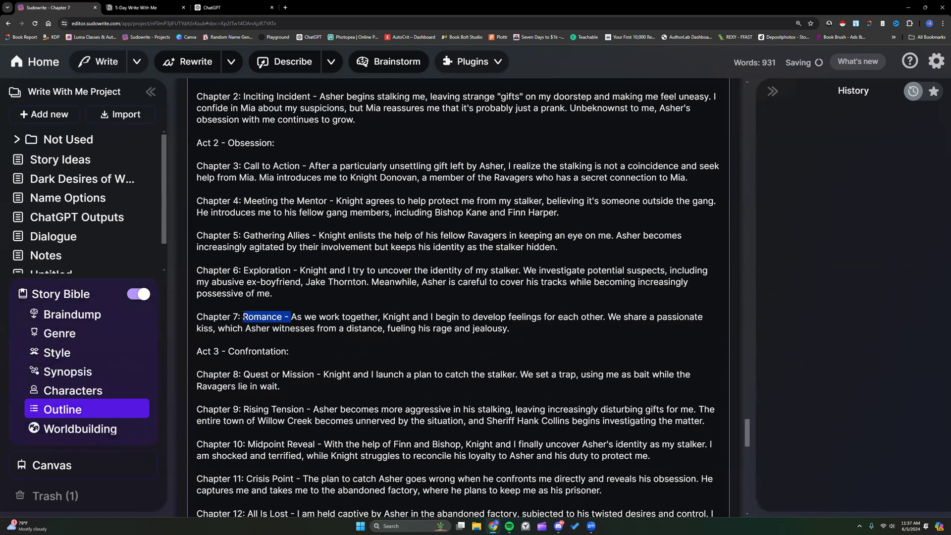
key("Return")
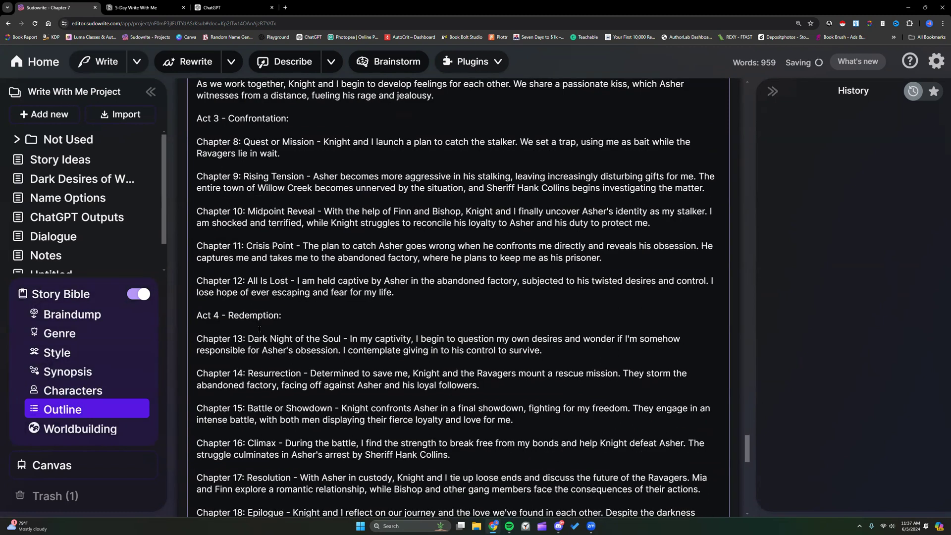
scroll(259, 329, "up", 5)
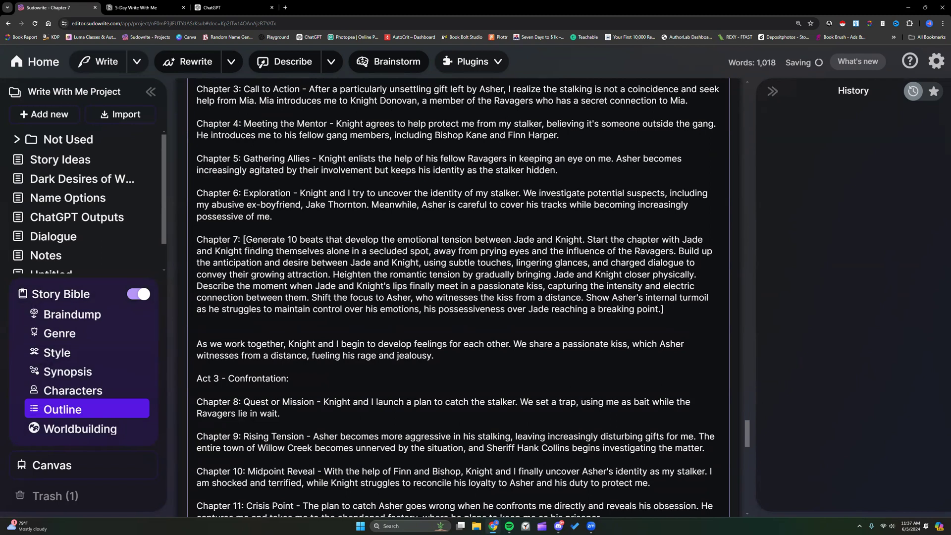
left_click_drag(244, 239, 663, 310)
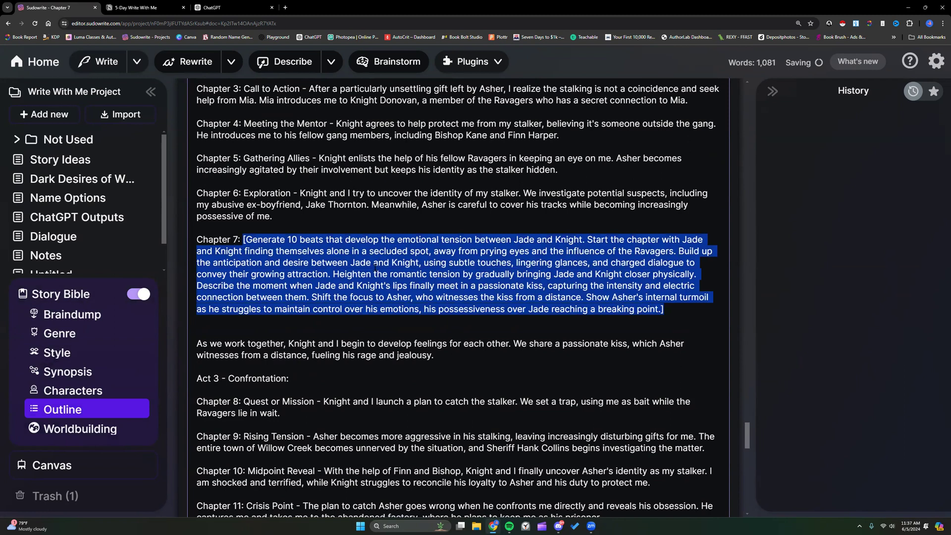
left_click(214, 334)
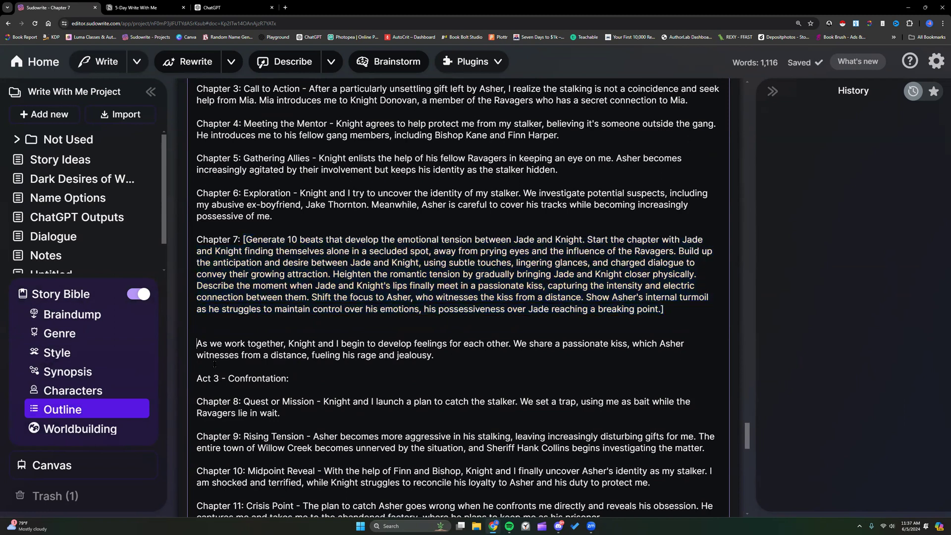
key("BackSpace")
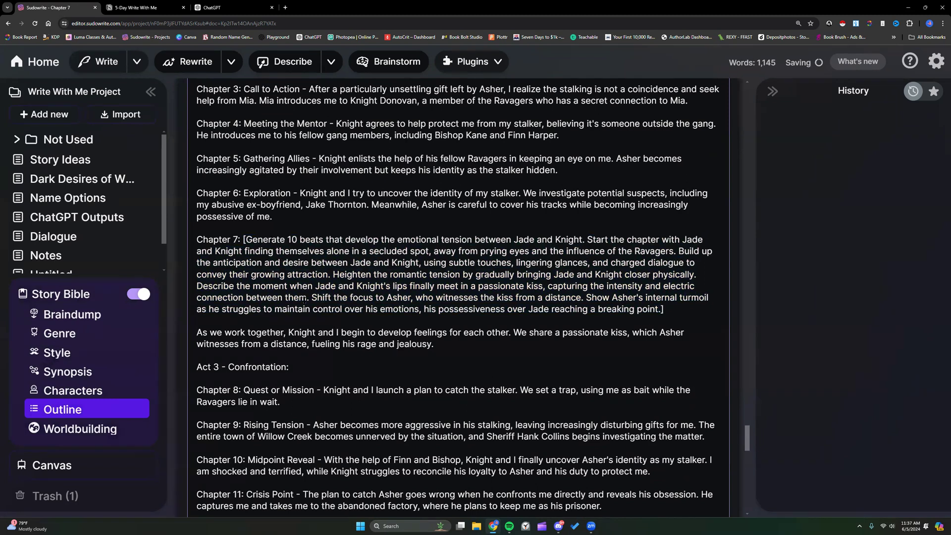
Create a new Chapter 7 document from the outline, show its full chapter summary and generate the beats
left_click(43, 114)
left_click(58, 311)
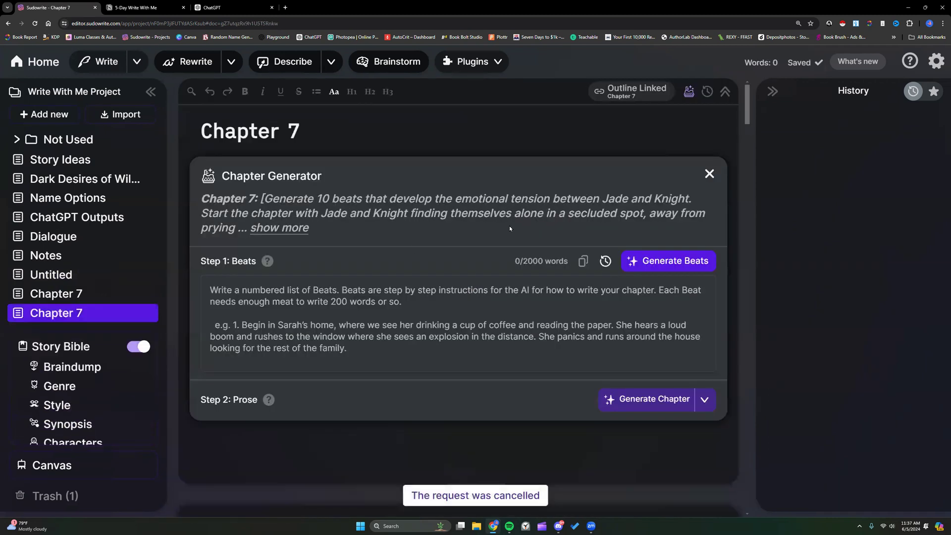
left_click(300, 228)
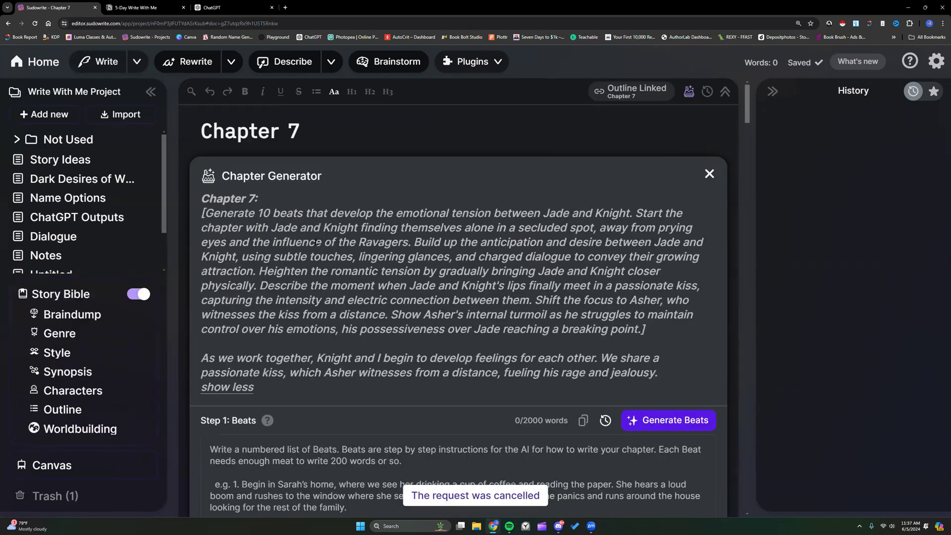
scroll(315, 243, "down", 5)
left_click(675, 160)
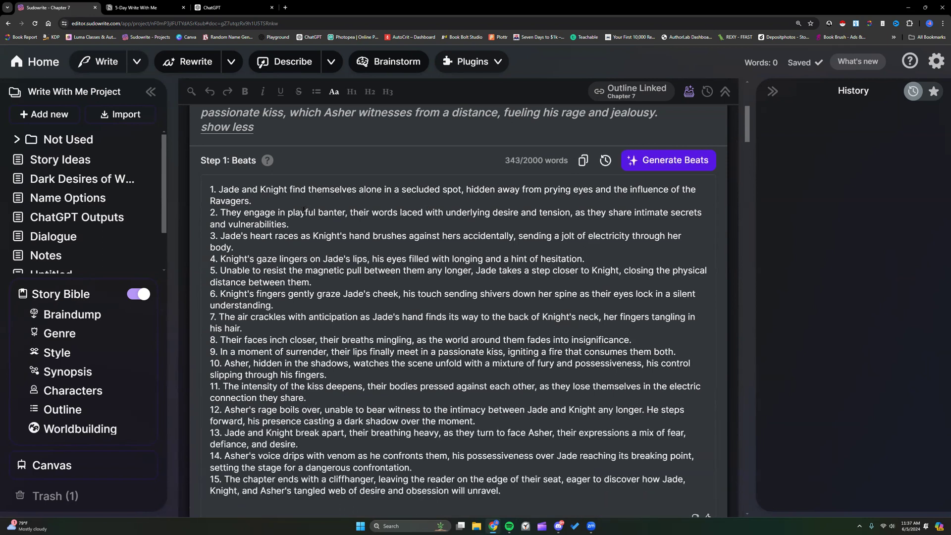
Merge beat 2 into beat 1 and cut its ending about sharing intimate secrets and vulnerabilities, finishing at "desire and tension."
left_click(224, 212)
key("BackSpace")
key("BackSpace")
key("BackSpace")
key("BackSpace")
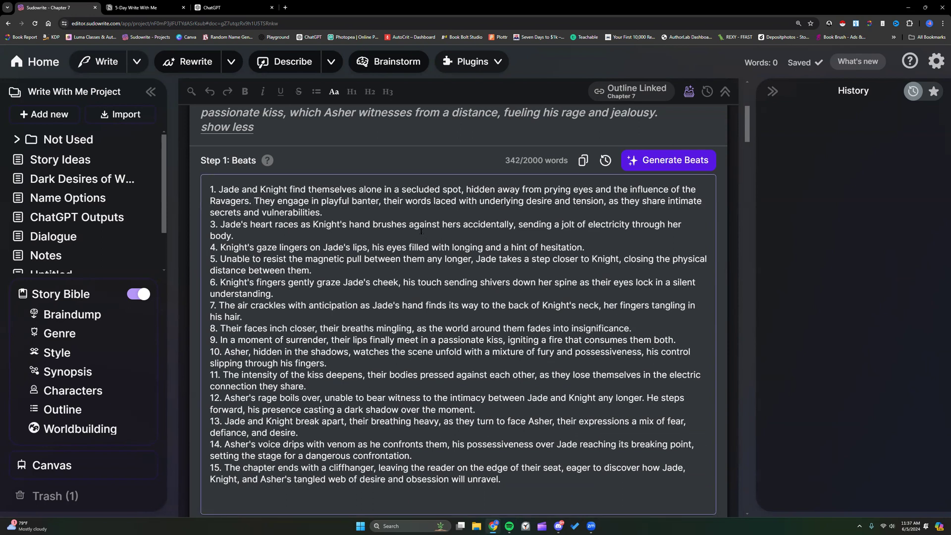
left_click_drag(604, 200, 368, 207)
key("BackSpace")
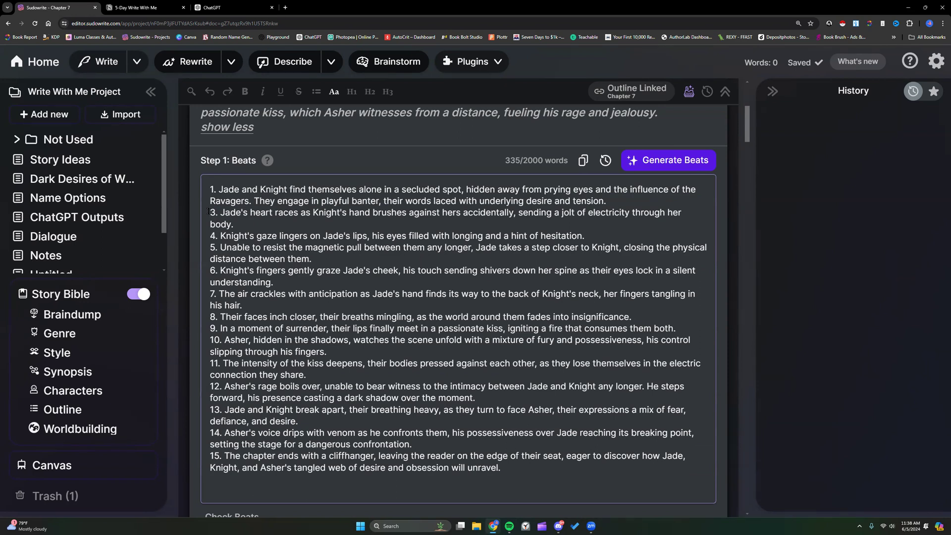
Delete beats 3 and 4 along with the empty line they leave
left_click_drag(220, 214, 594, 233)
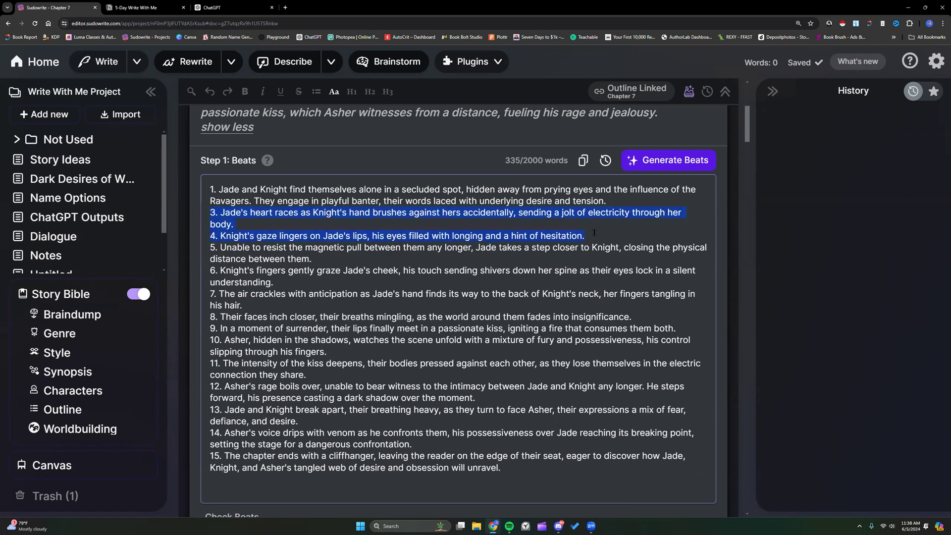
key("BackSpace")
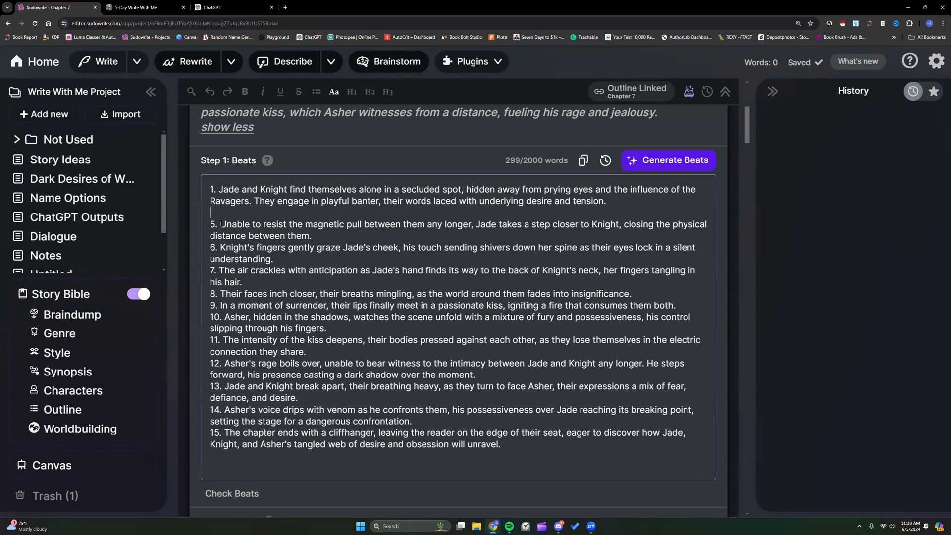
key("BackSpace")
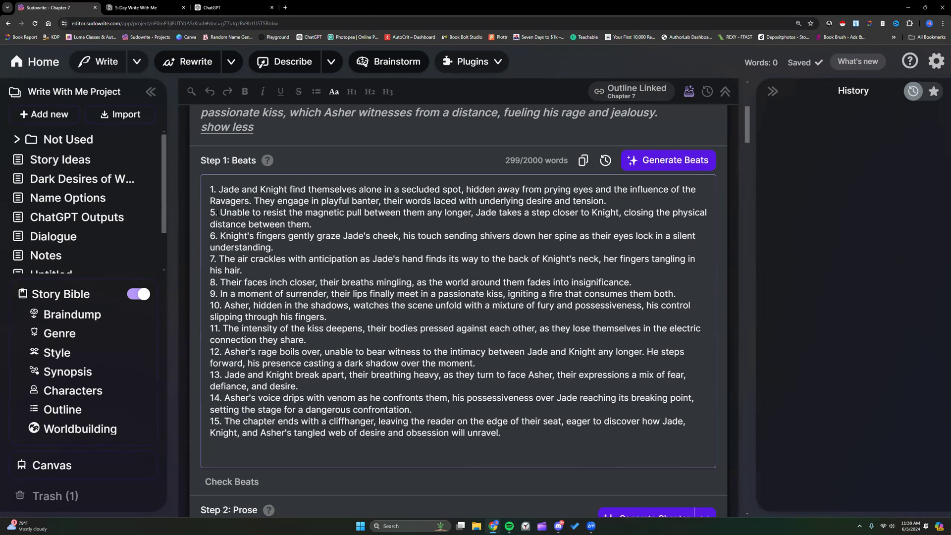
In the Story Bible genre, remove "romance" from two entries so that they read "stalker" and "MC biker"
left_click(58, 333)
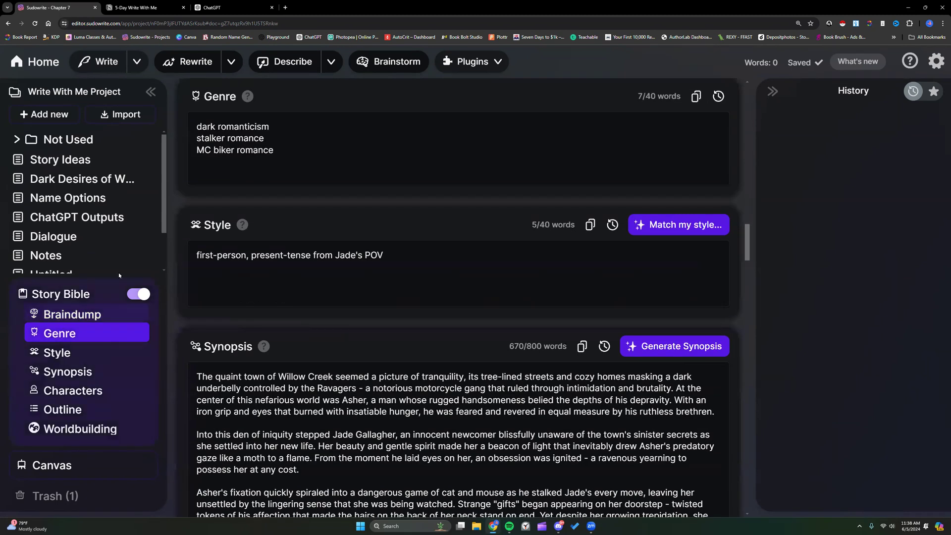
left_click_drag(227, 138, 292, 154)
left_click(287, 153)
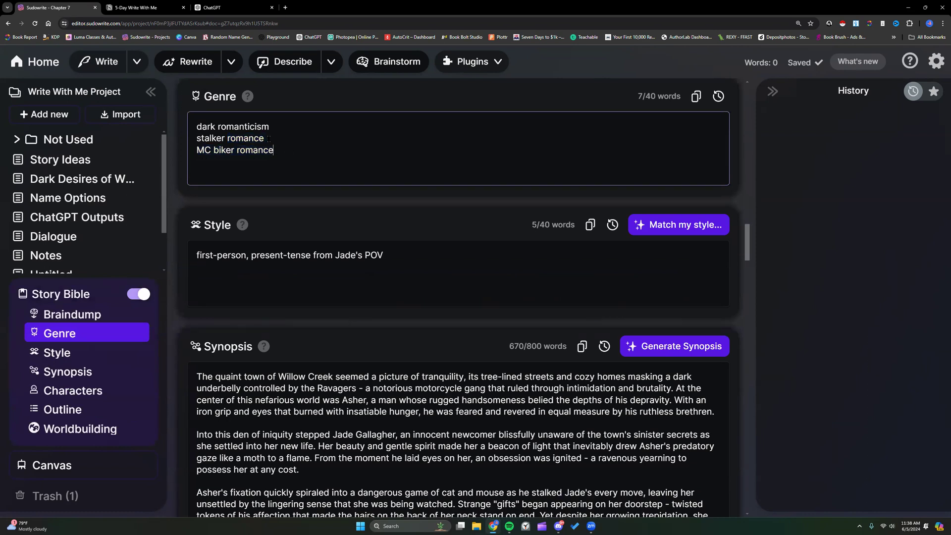
left_click(269, 139)
key("BackSpace")
key("BackSpace")
key("BackSpace")
key("BackSpace")
key("BackSpace")
key("BackSpace")
key("BackSpace")
key("BackSpace")
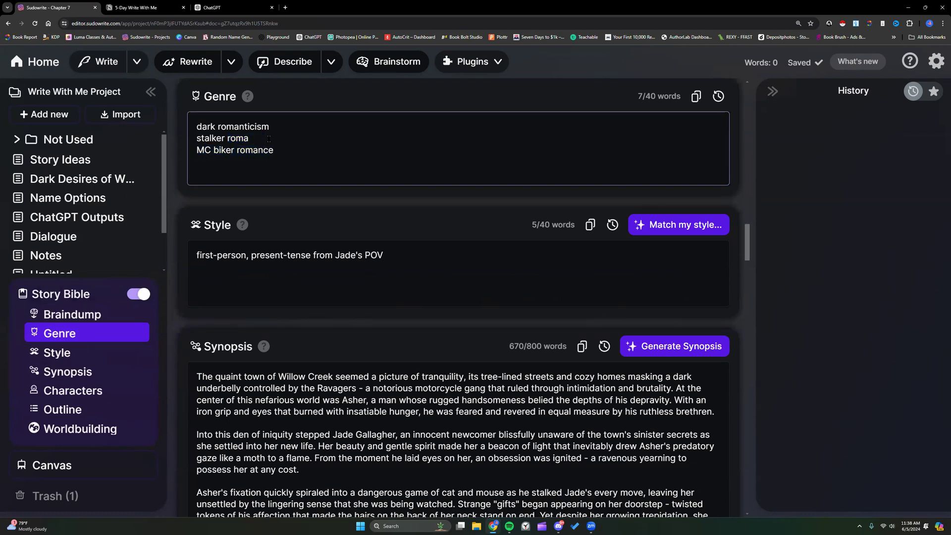
left_click(280, 149)
key("BackSpace")
key("BackSpace")
key("BackSpace")
key("BackSpace")
key("BackSpace")
key("BackSpace")
key("BackSpace")
Return to the new Chapter 7 document and merge beat 6 about Knight's fingers into beat 5
left_click(89, 294)
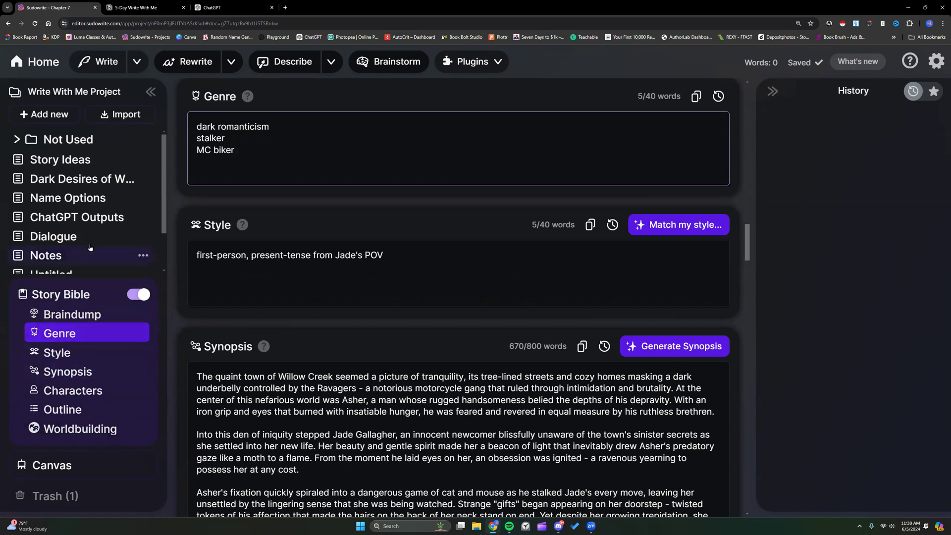
left_click(71, 319)
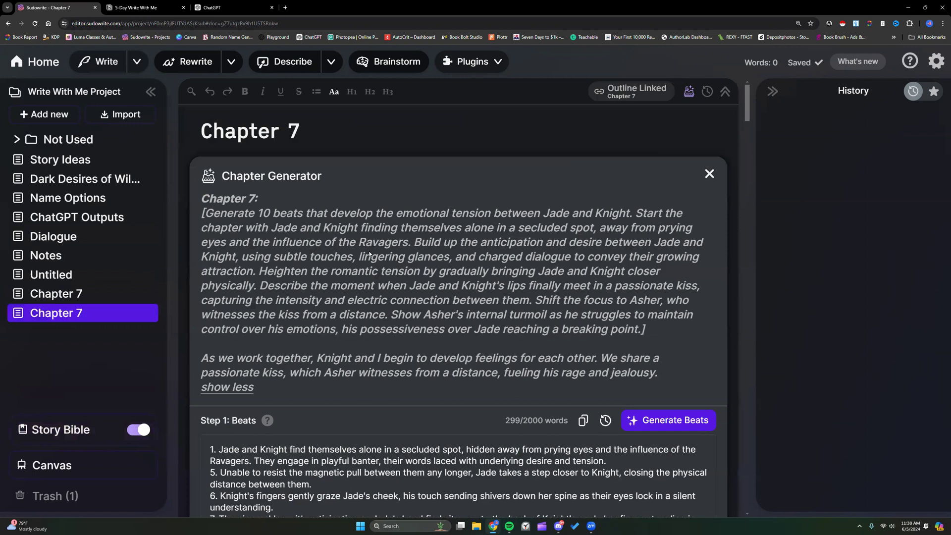
scroll(369, 250, "down", 5)
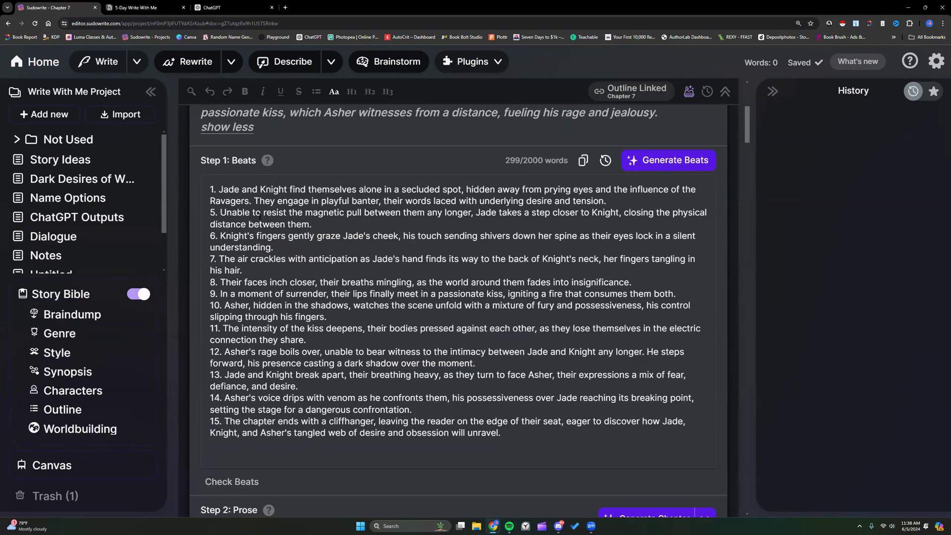
left_click(219, 236)
key("BackSpace")
key("BackSpace")
key("BackSpace")
key("BackSpace")
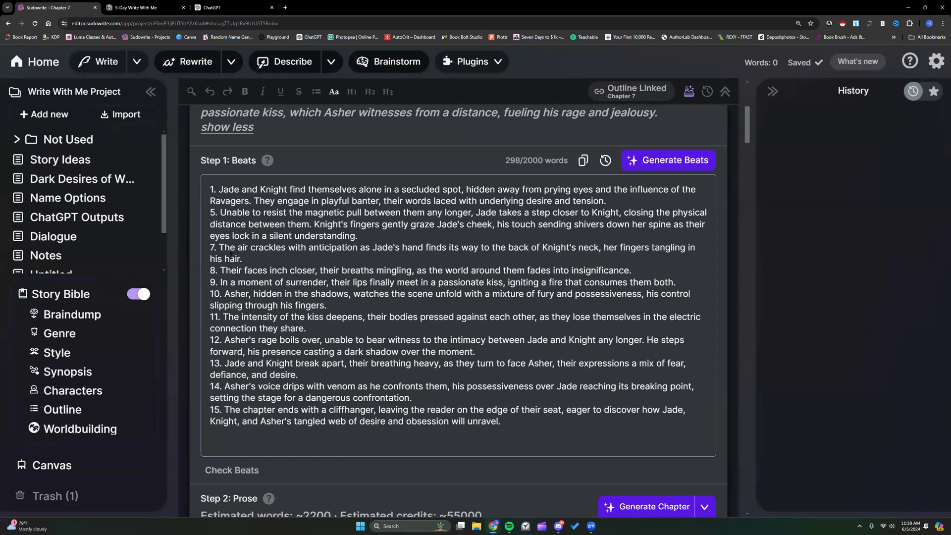
Merge beat 7 into beat 5 without "The air crackles with anticipation as", and delete beats 8 and 9
left_click(219, 247)
left_click_drag(373, 247, 306, 251)
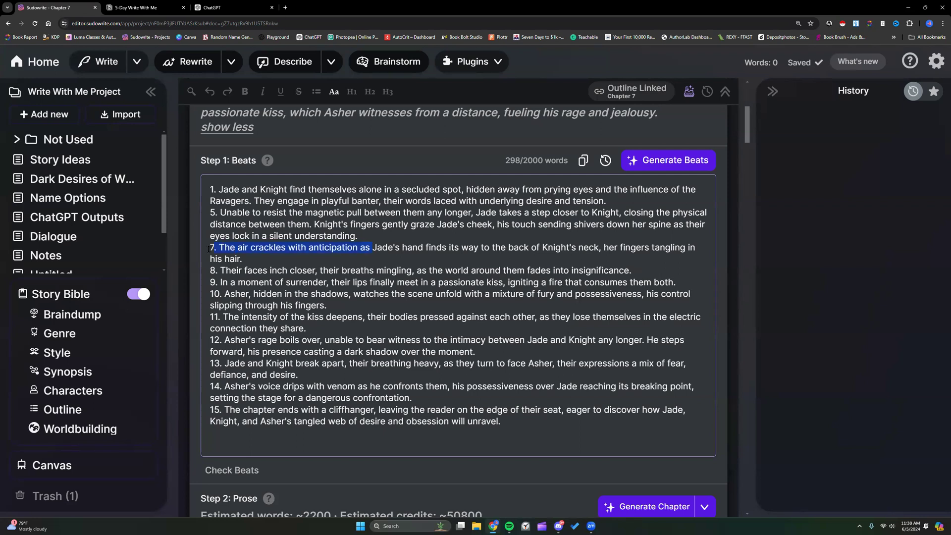
key("BackSpace")
key("BackSpace")
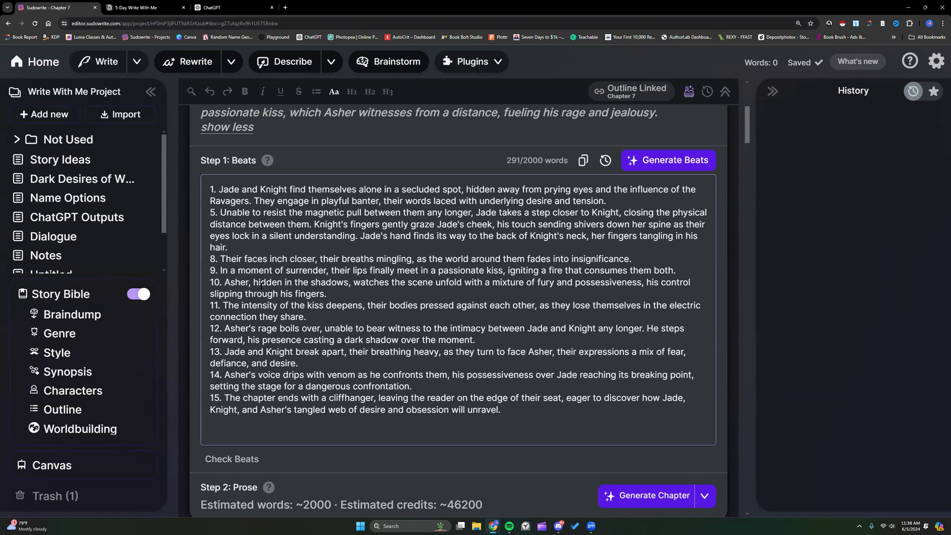
left_click_drag(210, 259, 693, 266)
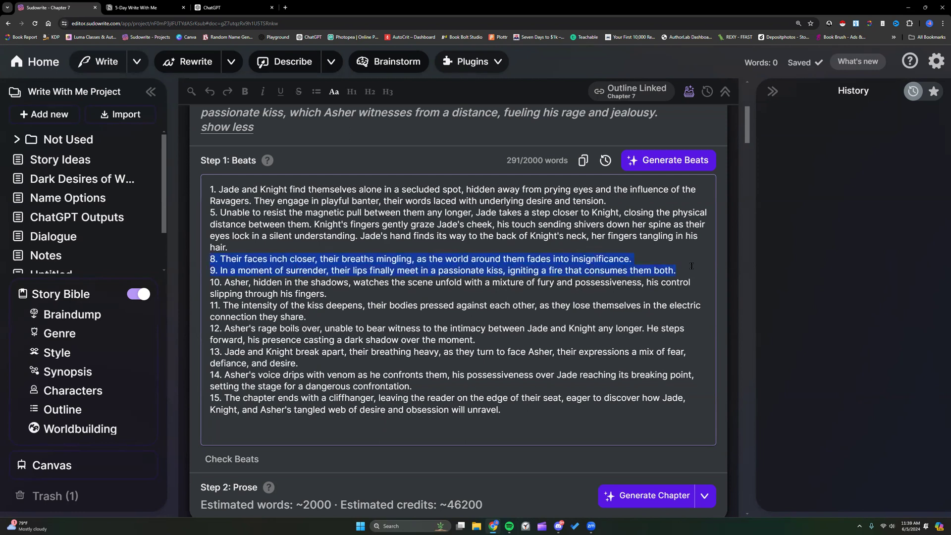
key("BackSpace")
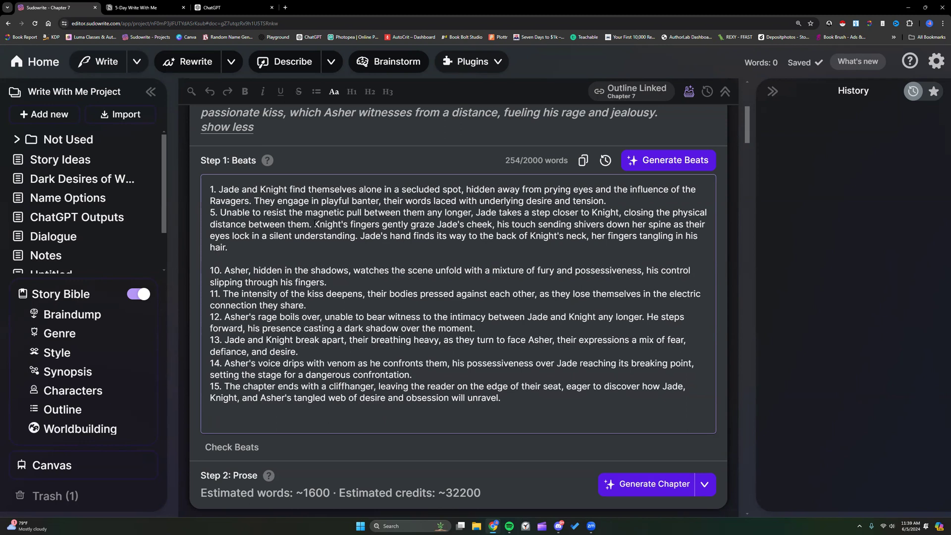
Merge beat 5 into the end of beat 1, removing its number and the line break
key("BackSpace")
key("BackSpace")
key("BackSpace")
key("BackSpace")
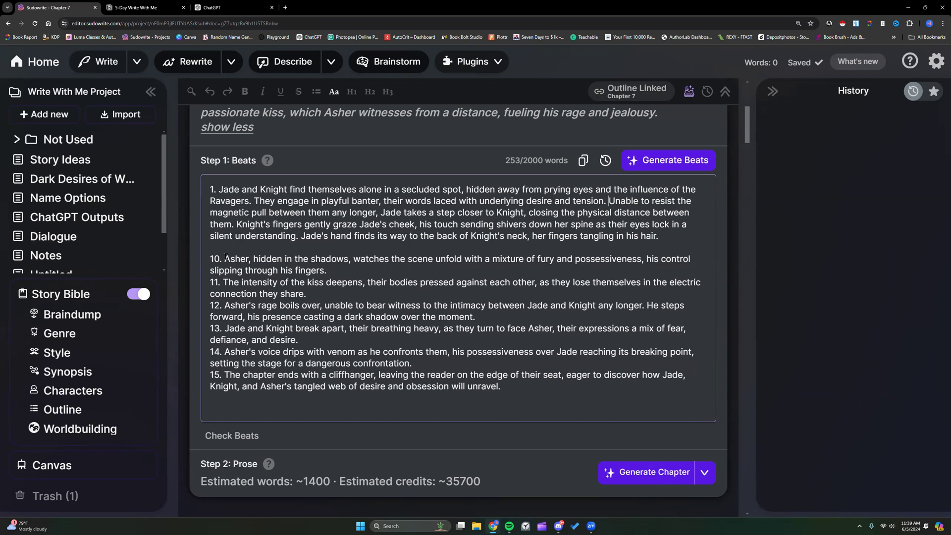
Merge beat 11 about the deepening kiss into beat 10, removing its number and the line break
left_click(223, 282)
key("BackSpace")
key("BackSpace")
key("BackSpace")
key("BackSpace")
key("BackSpace")
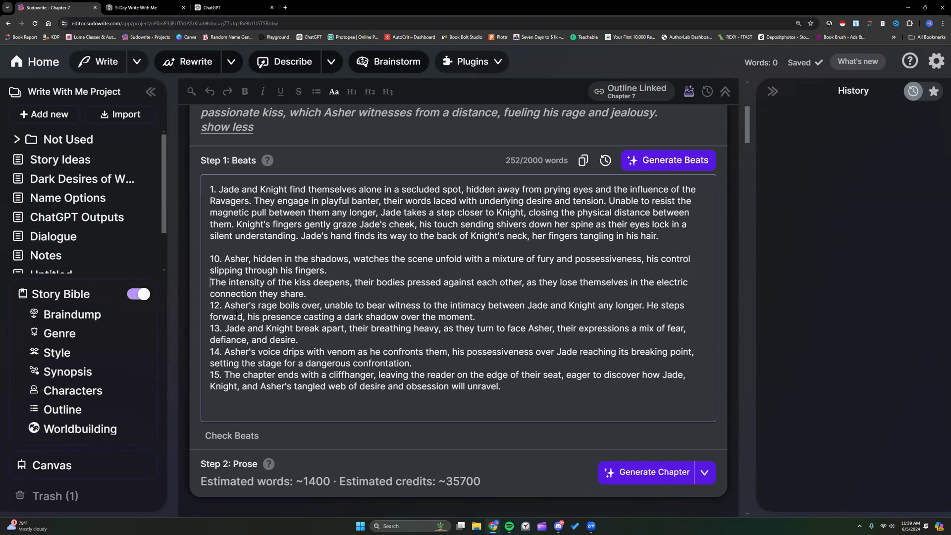
Merge beat 12 about Asher's rage into the end of beat 10, removing its number and the line break
left_click(224, 293)
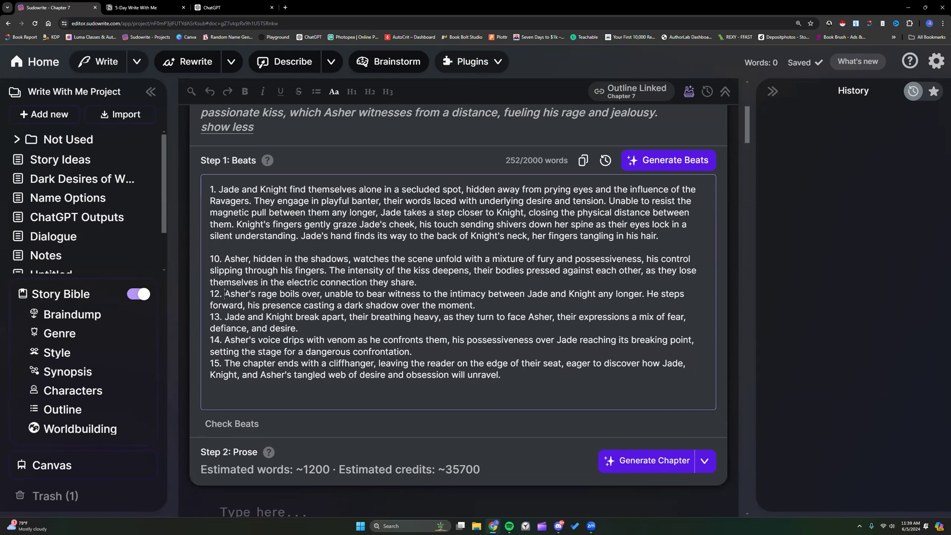
key("BackSpace")
key("BackSpace")
key("BackSpace")
key("BackSpace")
key("BackSpace")
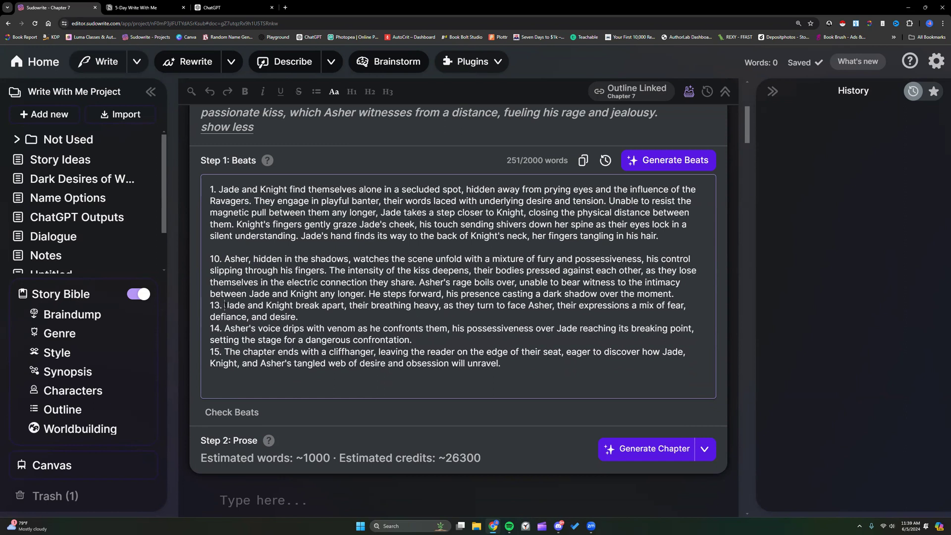
Delete beats 13 to 15 and the sentence in beat 10 about Asher stepping forward
left_click_drag(210, 305, 474, 362)
key("BackSpace")
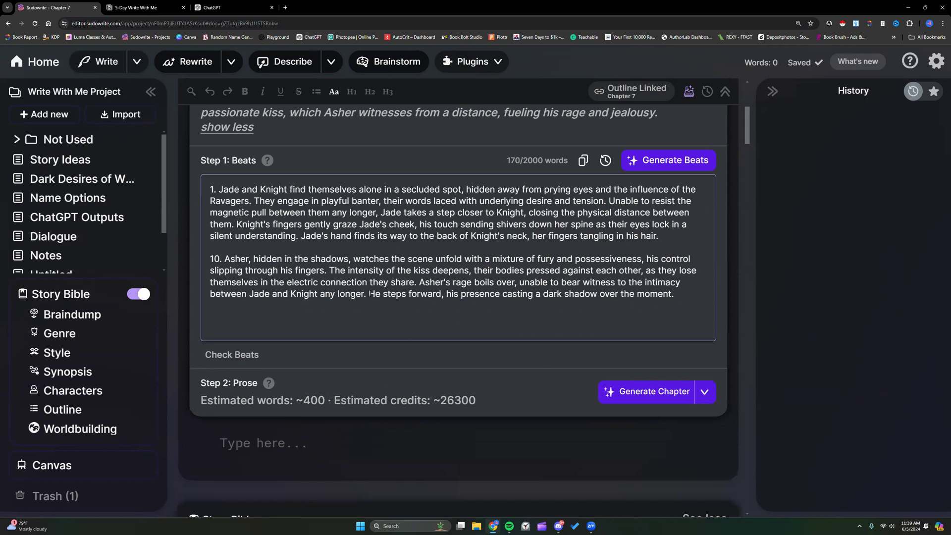
left_click_drag(371, 293, 705, 304)
key("BackSpace")
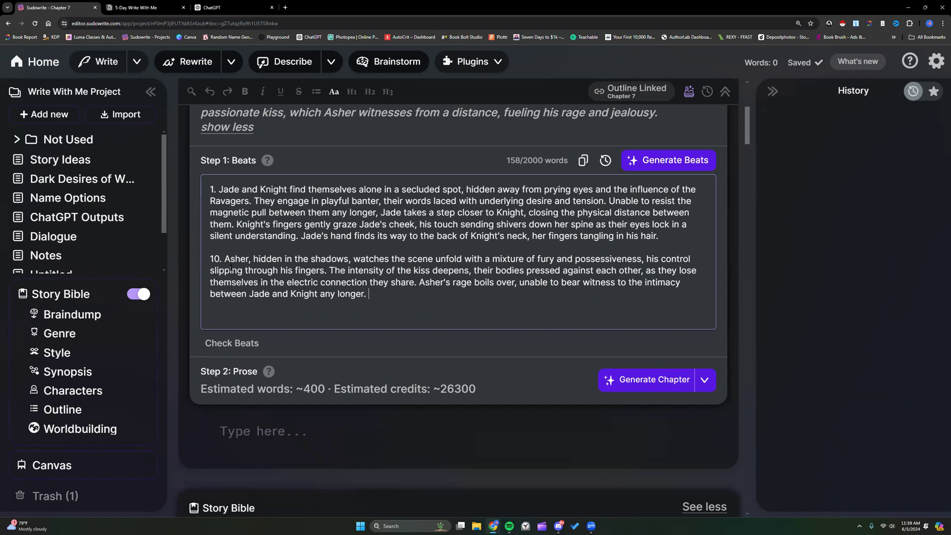
Set the chapter's prose mode to Best Prose and generate the chapter from the condensed beats
scroll(544, 321, "down", 4)
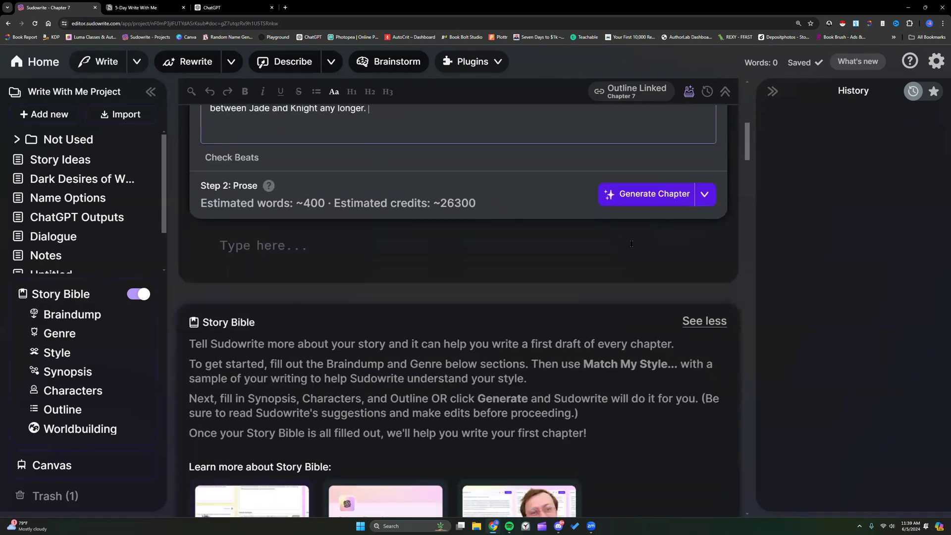
left_click(704, 194)
left_click(664, 272)
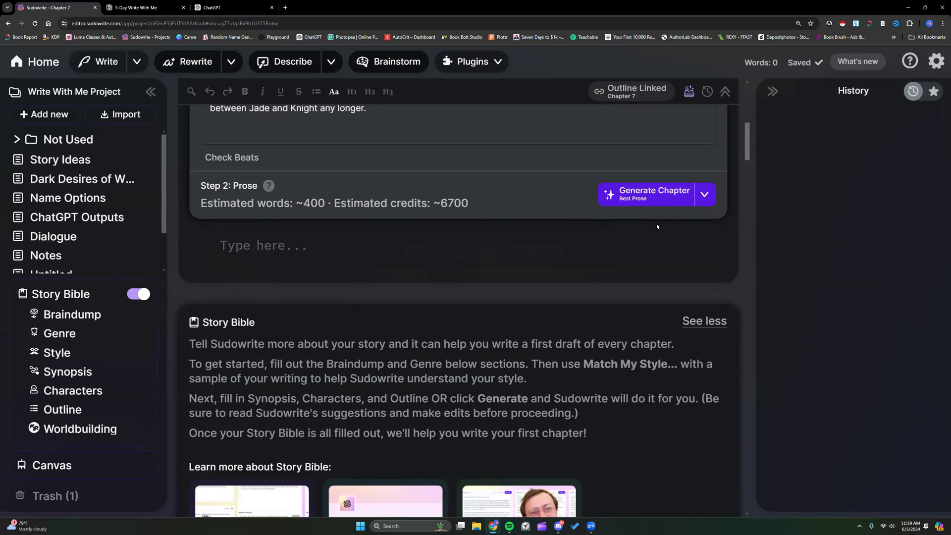
left_click(653, 195)
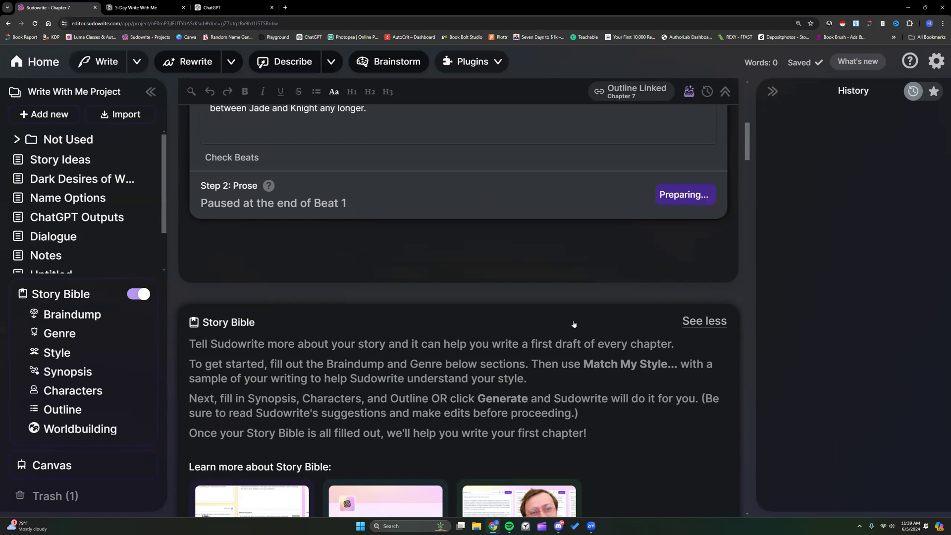
Read through the generated Best Prose passage from its opening to the last paragraph
scroll(574, 324, "down", 1)
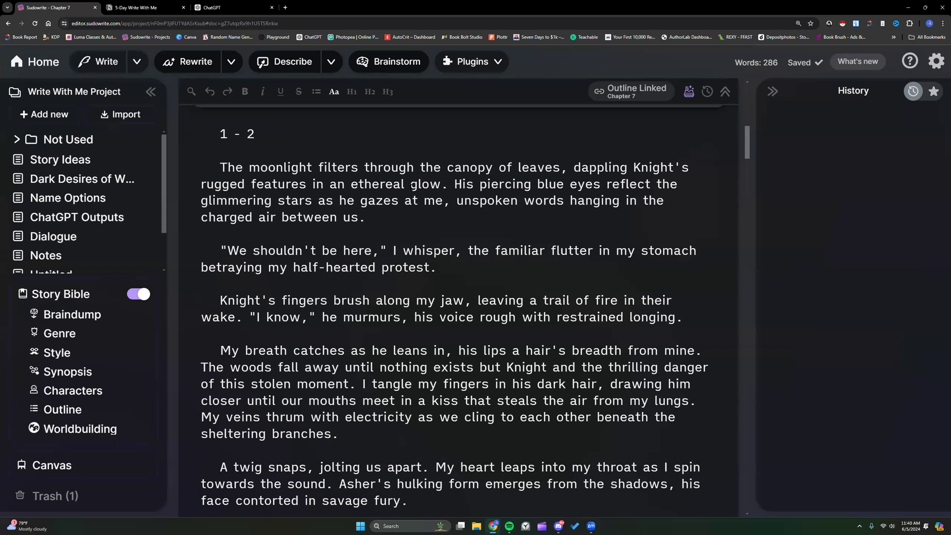
scroll(410, 186, "down", 1)
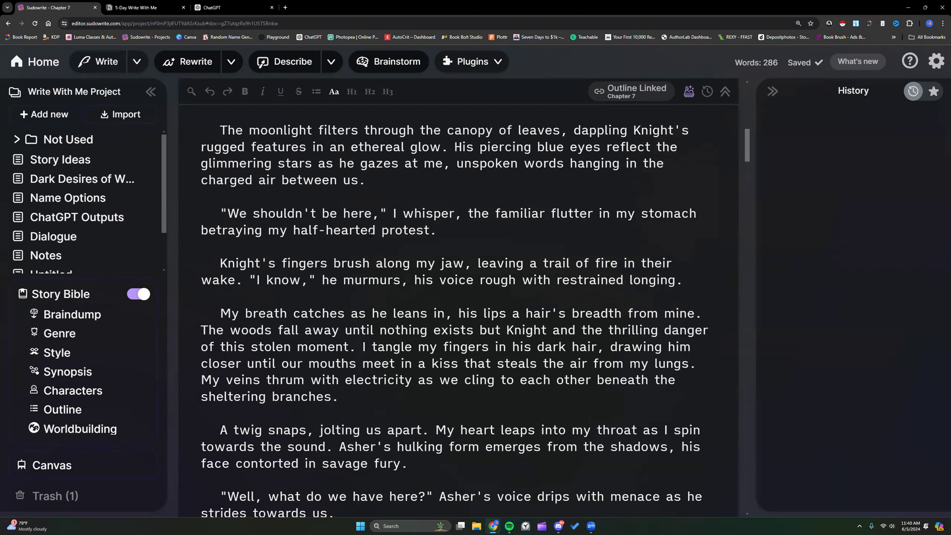
scroll(371, 235, "down", 1)
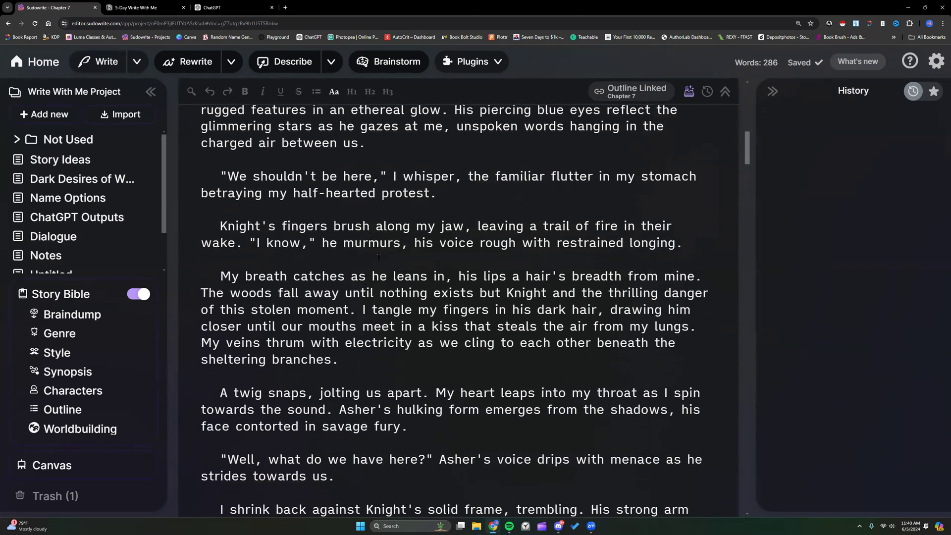
scroll(379, 256, "down", 2)
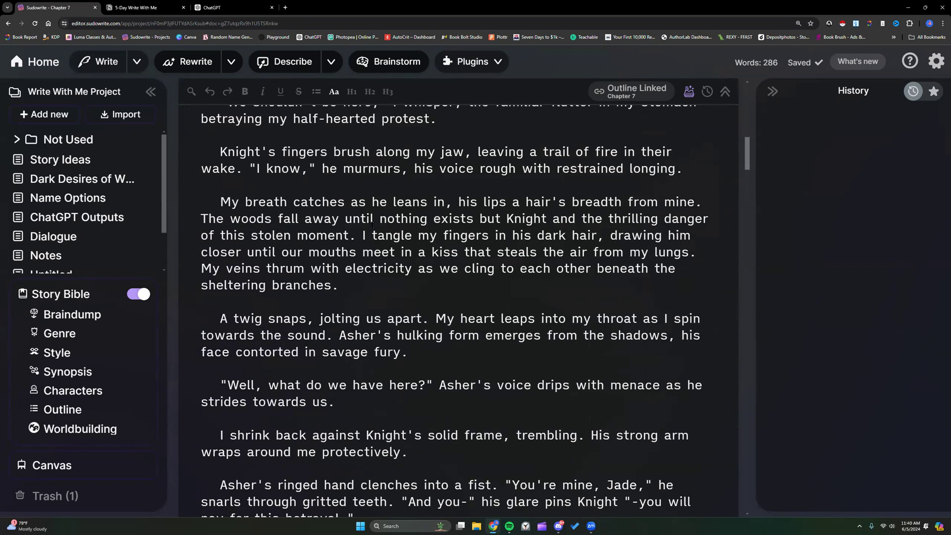
scroll(383, 285, "down", 1)
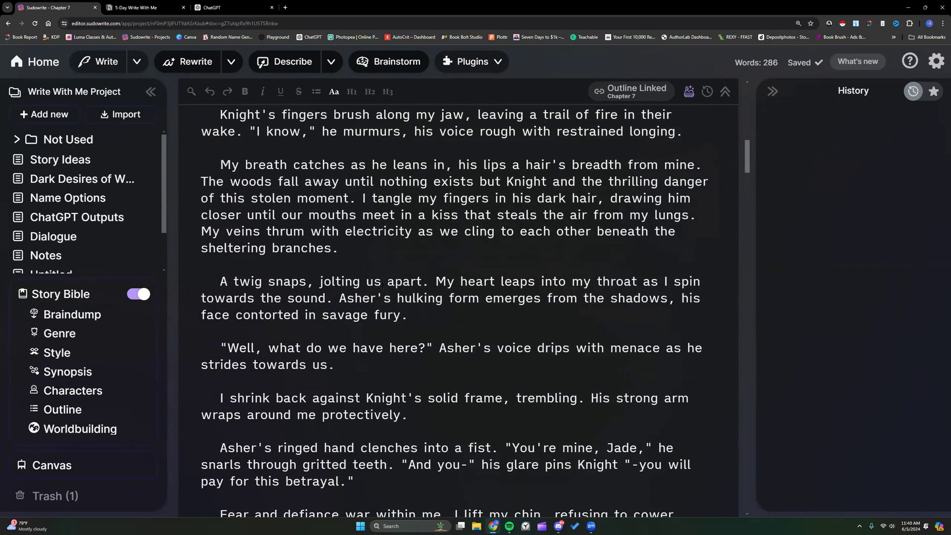
scroll(382, 285, "down", 1)
scroll(383, 285, "down", 2)
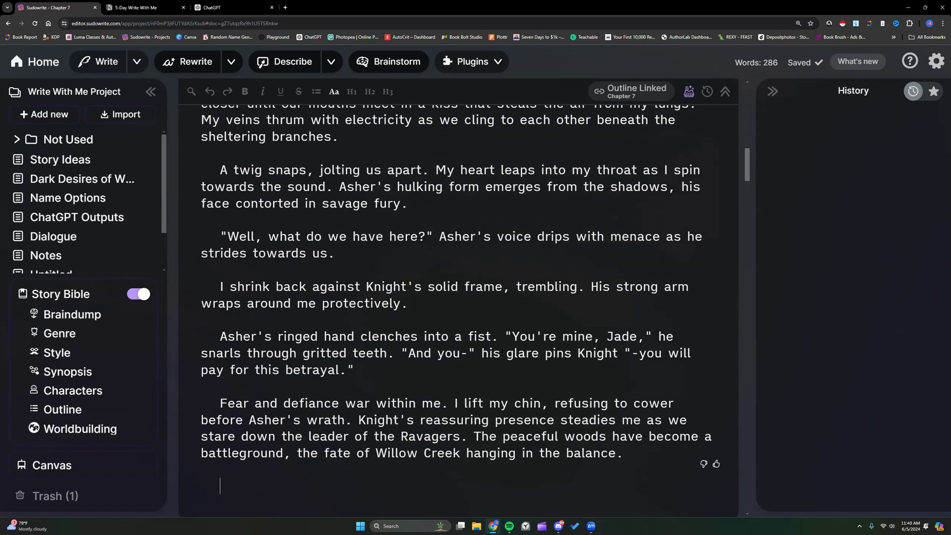
Add "(Best Prose)" to the "1 - 2" heading above the generated passage
scroll(490, 394, "up", 10)
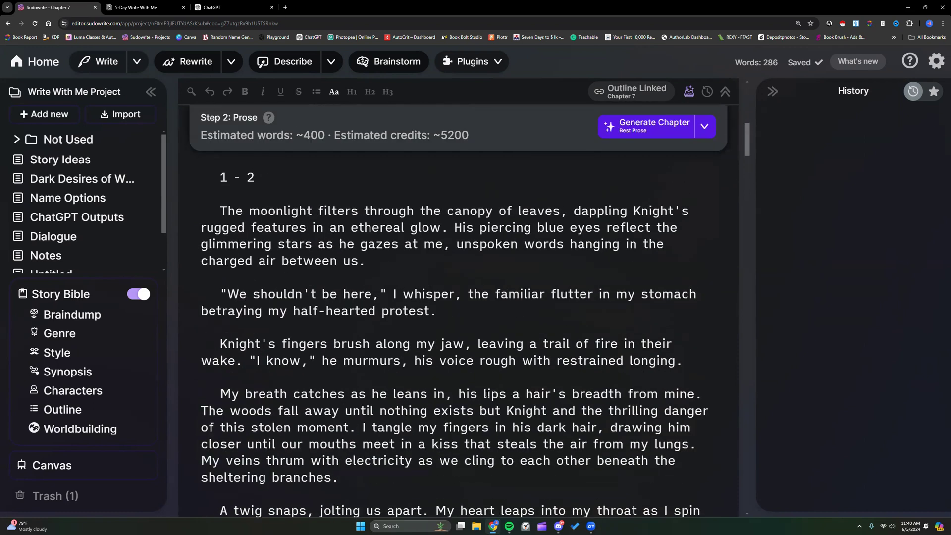
type("(Best Prose")
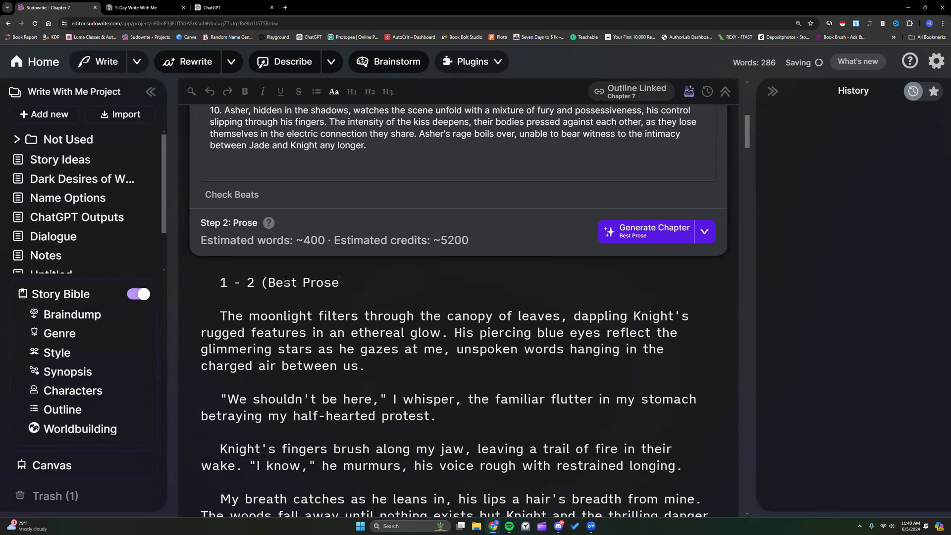
type(")")
Switch the prose mode to Goliath 120B and generate another version of the chapter
left_click(704, 231)
scroll(694, 307, "down", 2)
left_click(664, 333)
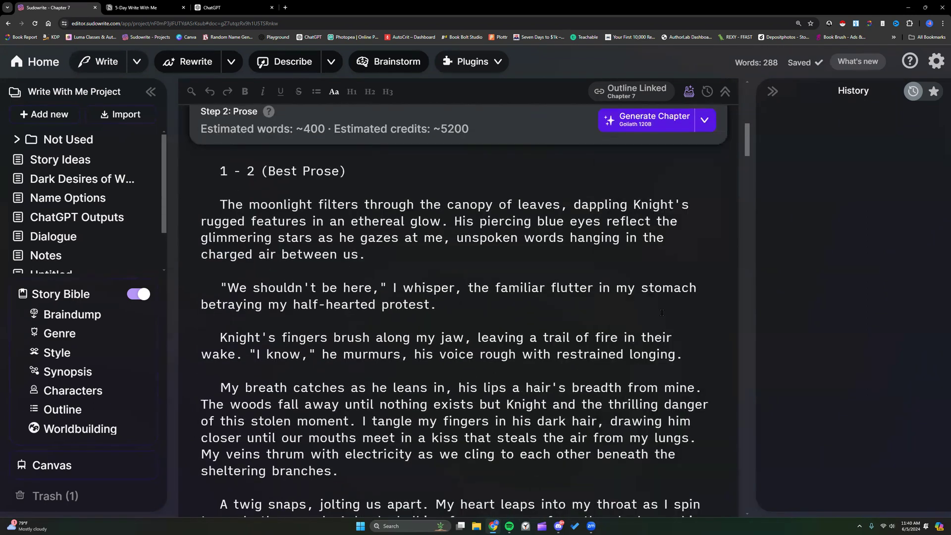
left_click(650, 236)
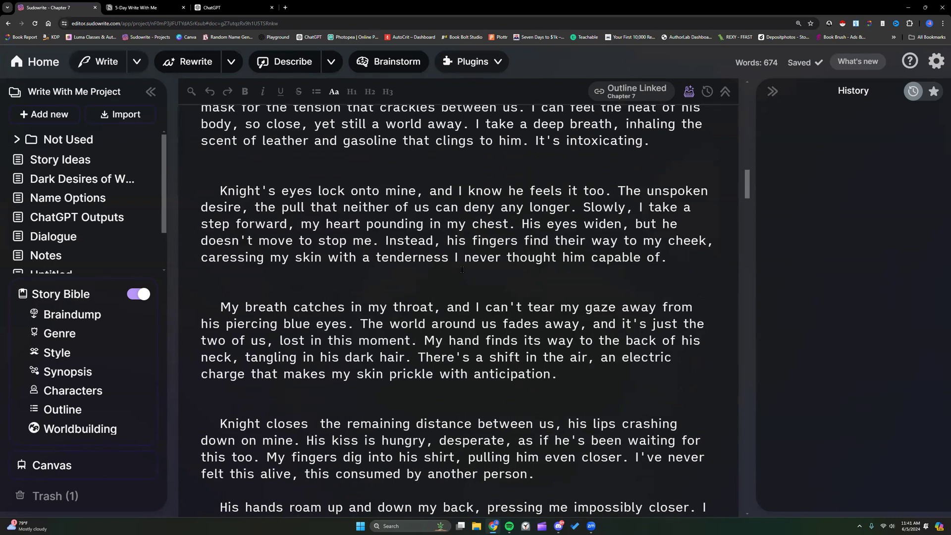
Read the Goliath 120B version through to its end and look back over the first version and the beats
scroll(462, 269, "down", 3)
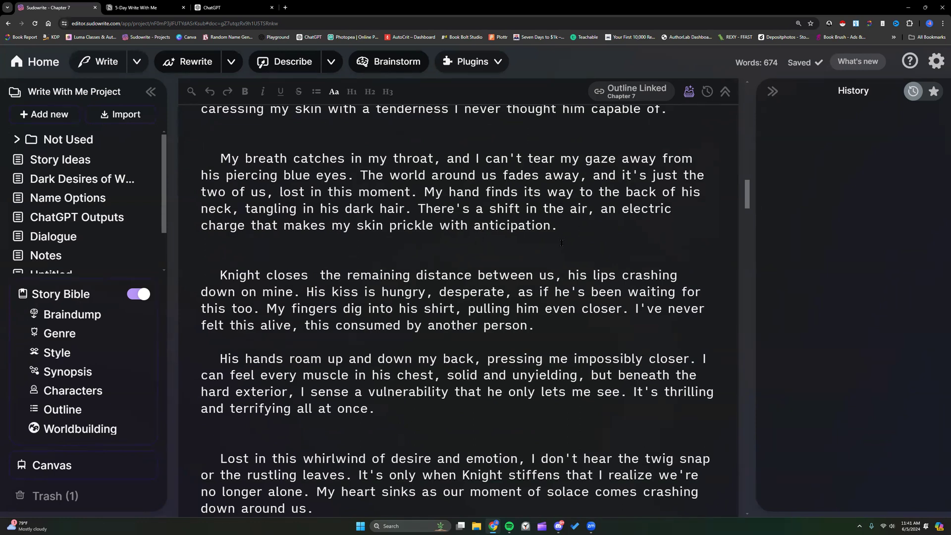
scroll(561, 242, "down", 2)
scroll(562, 243, "down", 1)
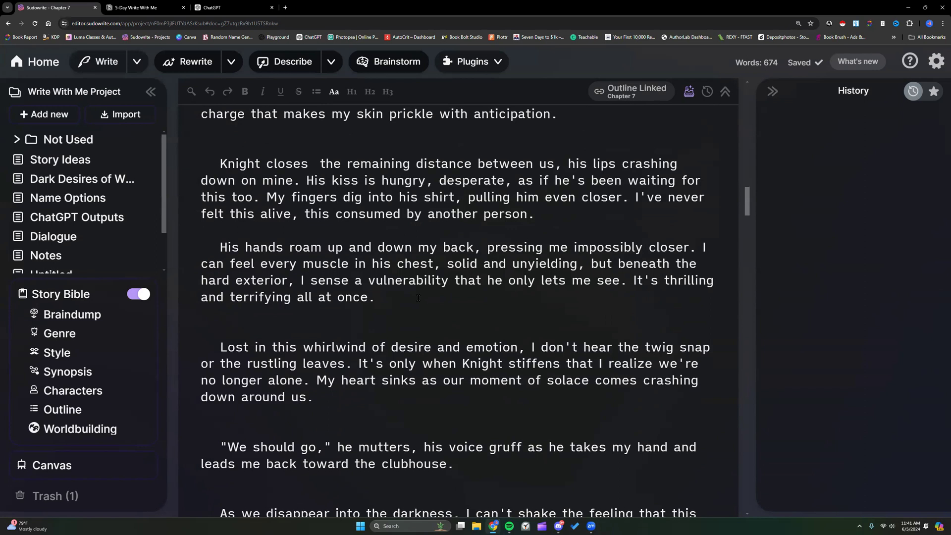
scroll(418, 298, "down", 3)
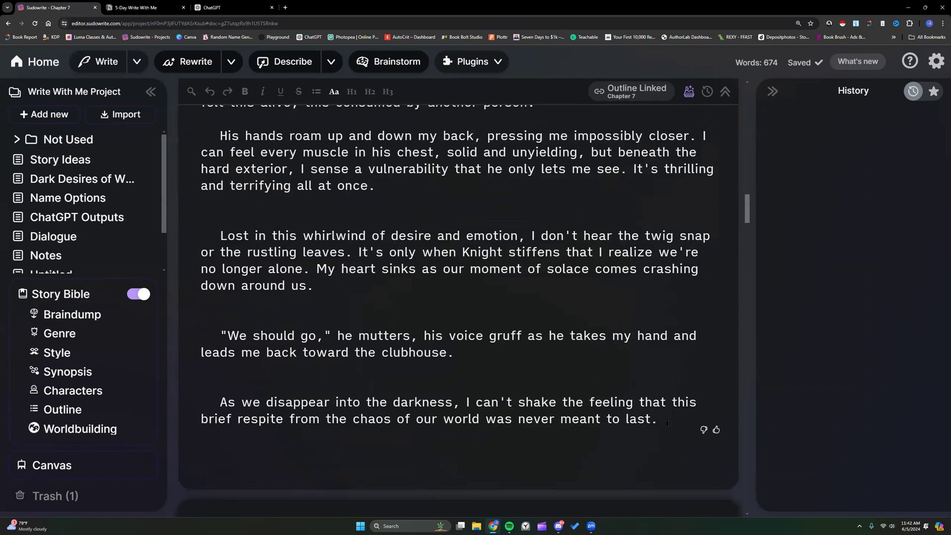
scroll(619, 339, "up", 14)
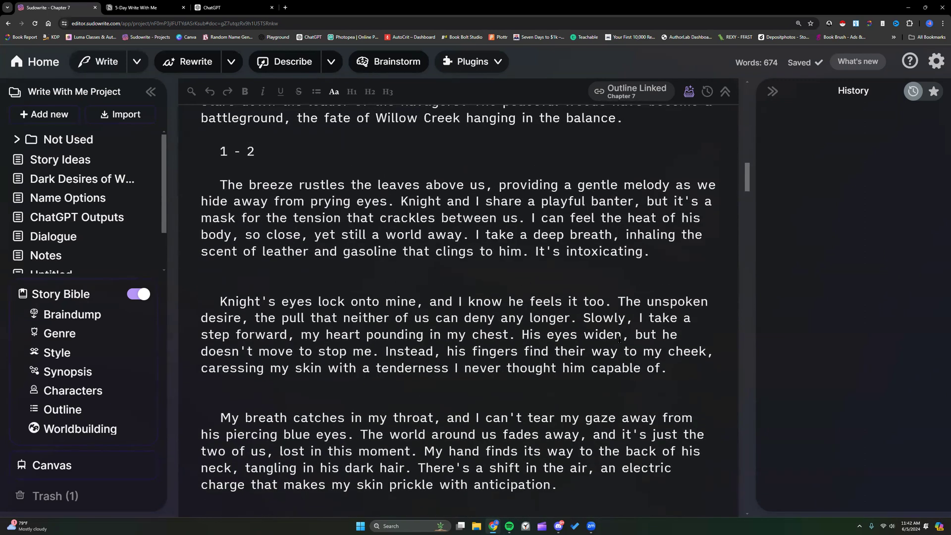
scroll(619, 339, "up", 15)
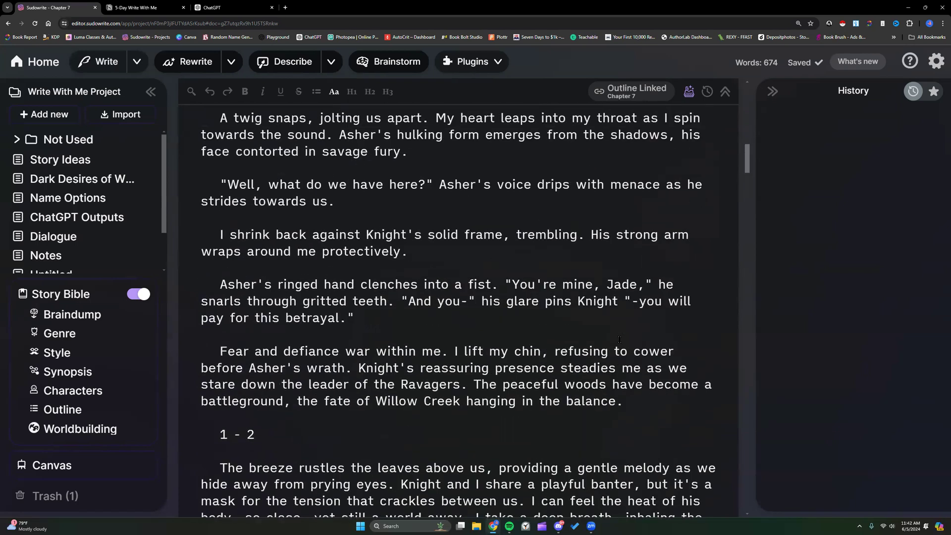
scroll(619, 340, "up", 12)
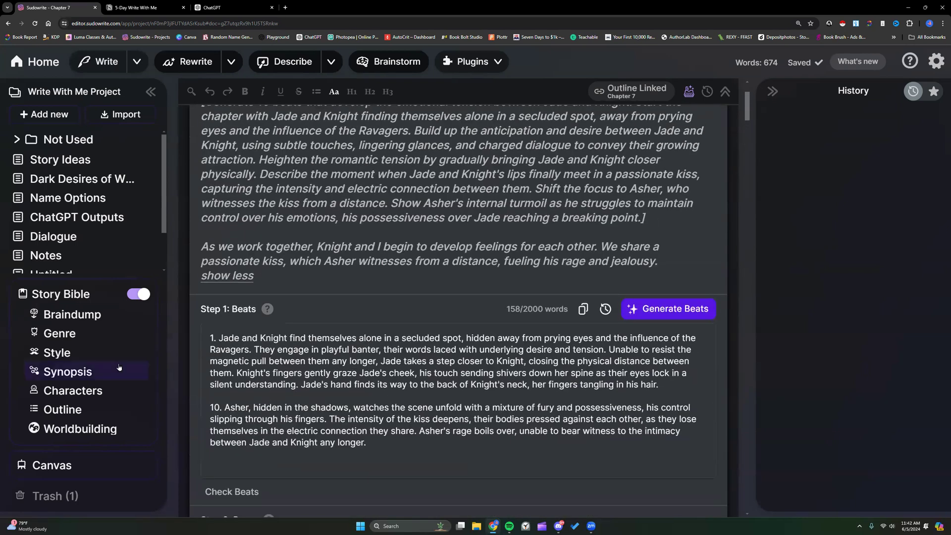
Change the Story Bible style to "first-person, present-tense from Asher's POV"
left_click(94, 352)
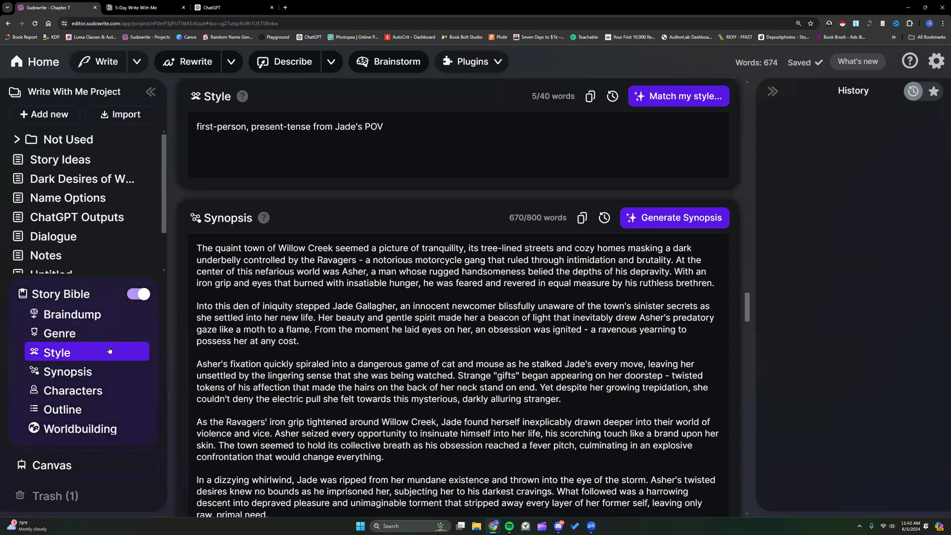
double_click(348, 127)
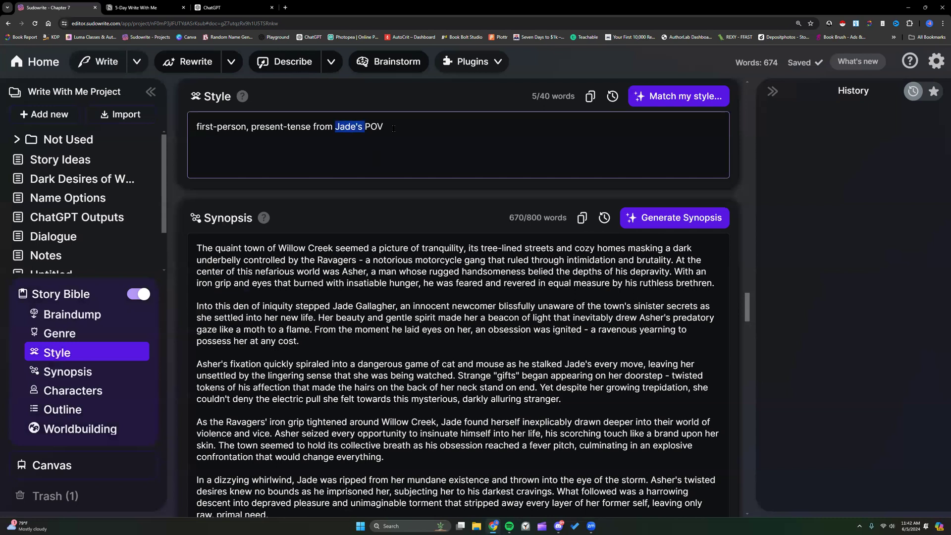
type("ASher")
key("BackSpace")
key("BackSpace")
key("BackSpace")
key("BackSpace")
type("she")
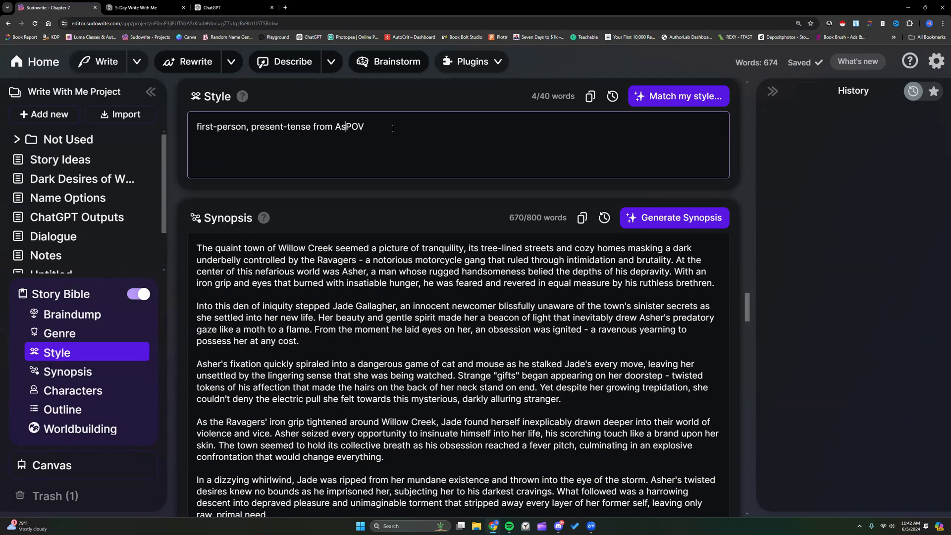
type("r's")
Copy the Story Bible synopsis and switch to ChatGPT
left_click(244, 10)
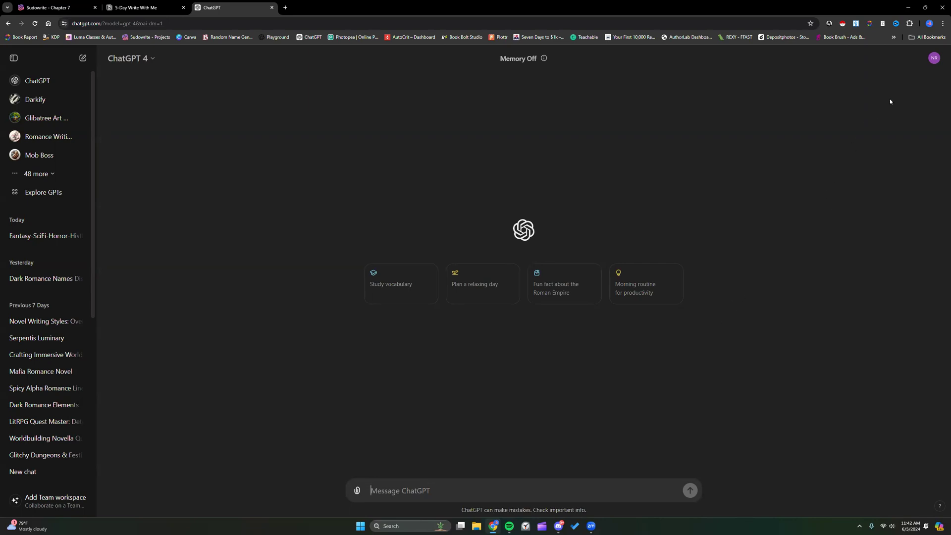
left_click(48, 8)
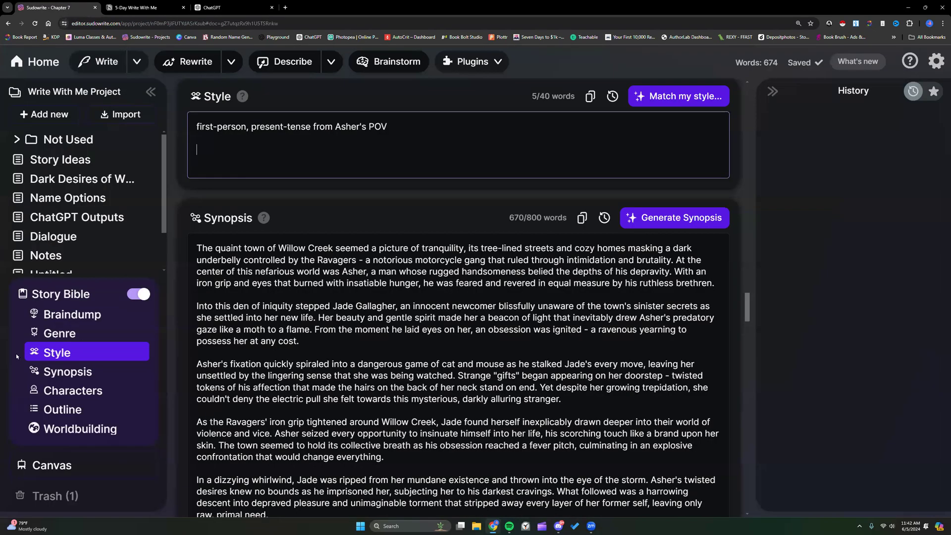
left_click(582, 218)
left_click(224, 9)
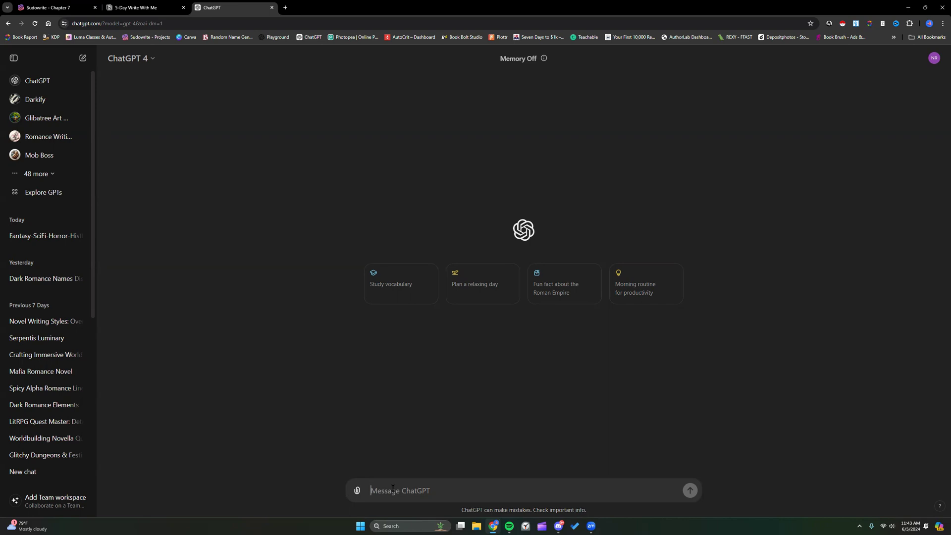
Ask ChatGPT "What are the types of dialogue I can use in my MC STalker romance novel?" and review its answer
type("What are the types of")
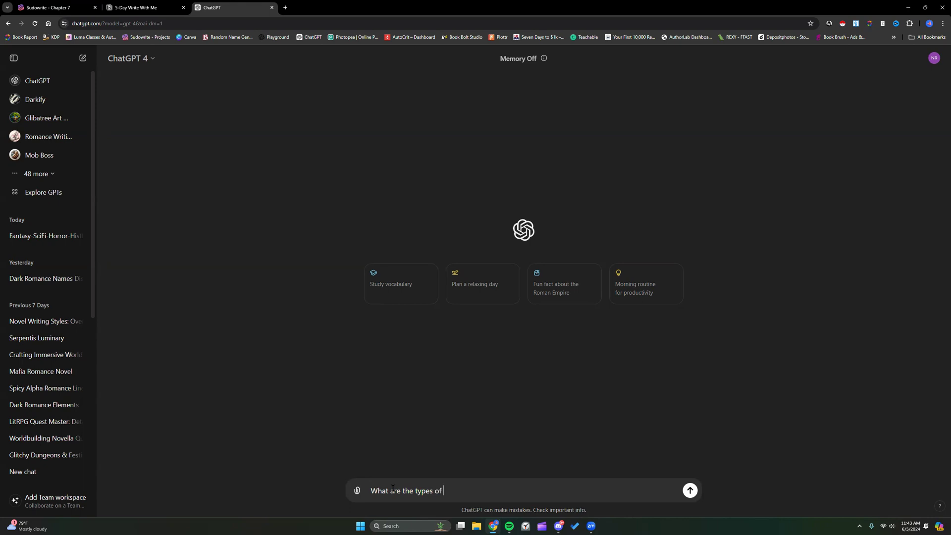
type(" dialogue I can use in my MC STalker ")
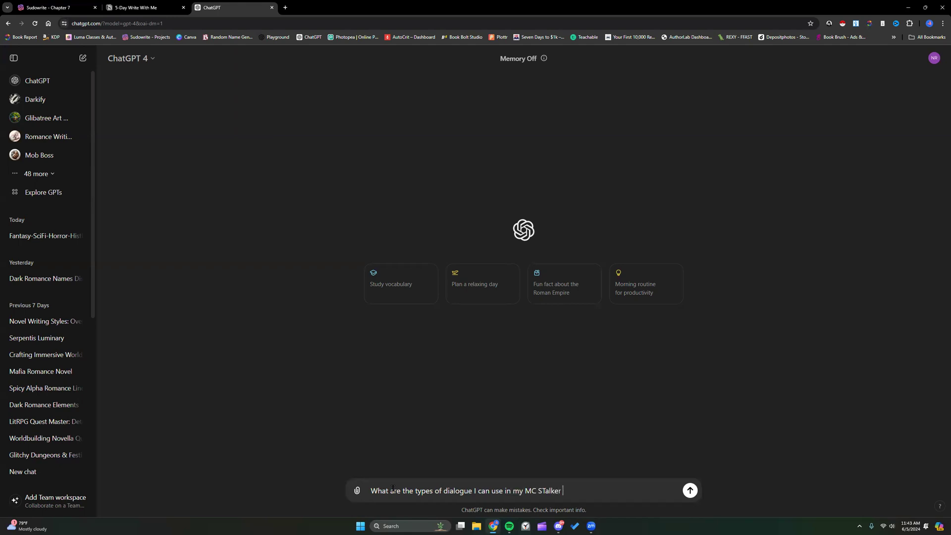
type("romance novel?")
key("Return")
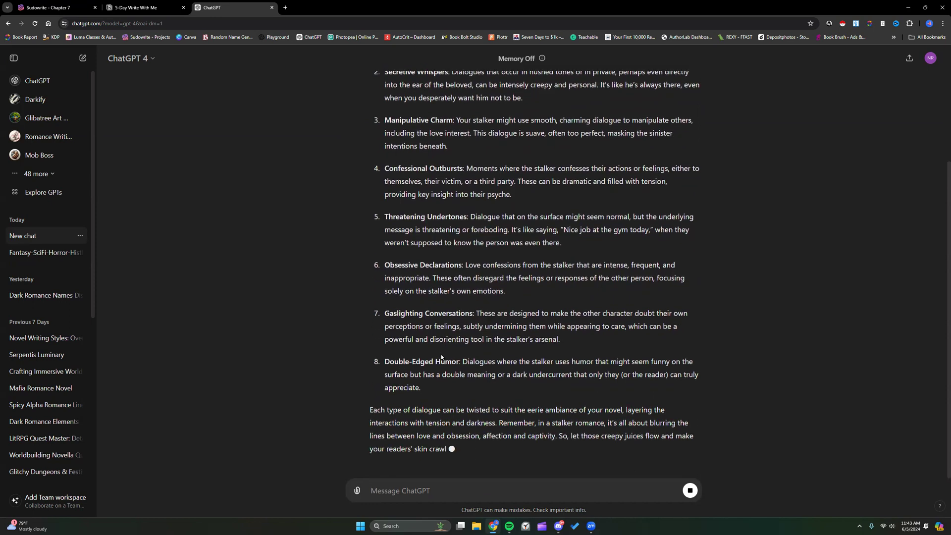
scroll(441, 358, "up", 4)
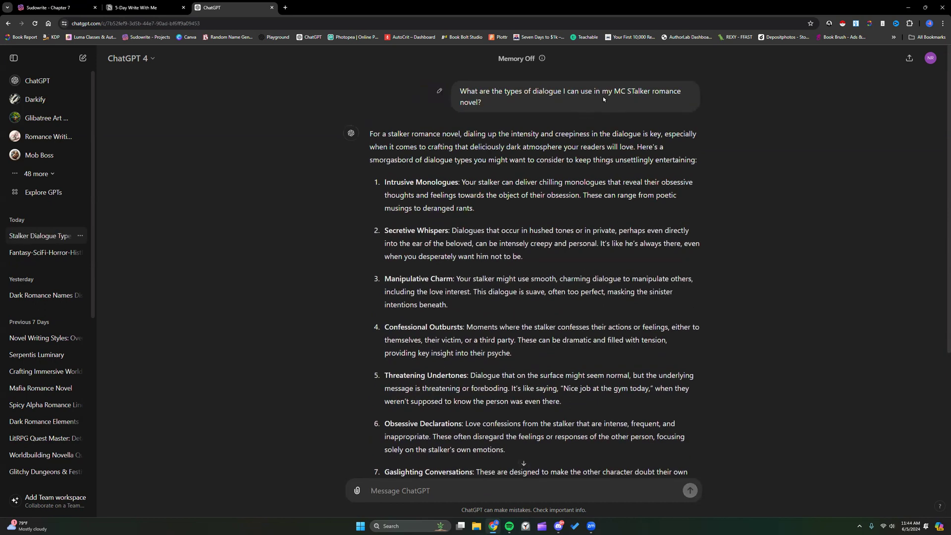
Begin a ChatGPT message with "Here is my story premise:" followed by the copied synopsis, removing the list of character names at its end
scroll(495, 297, "down", 3)
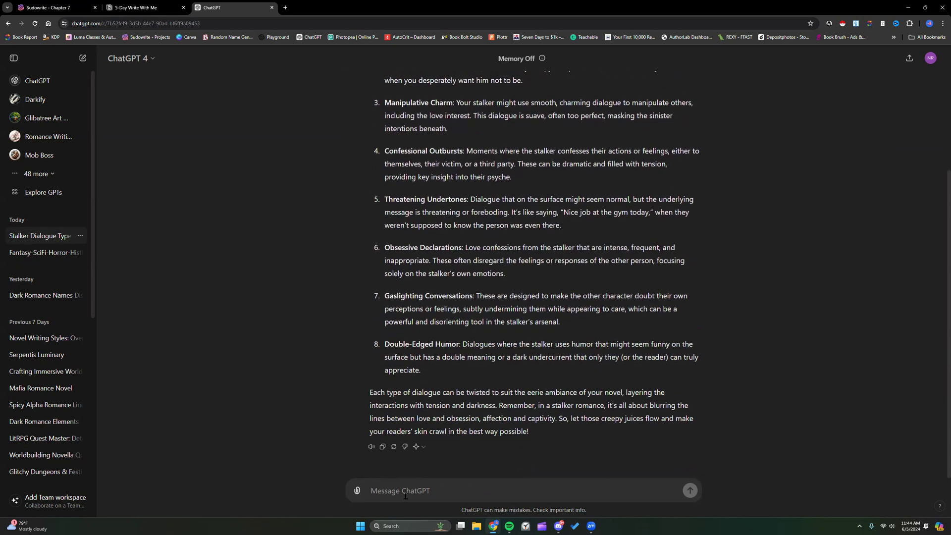
type("Here is my story premise:")
key("ctrl+v")
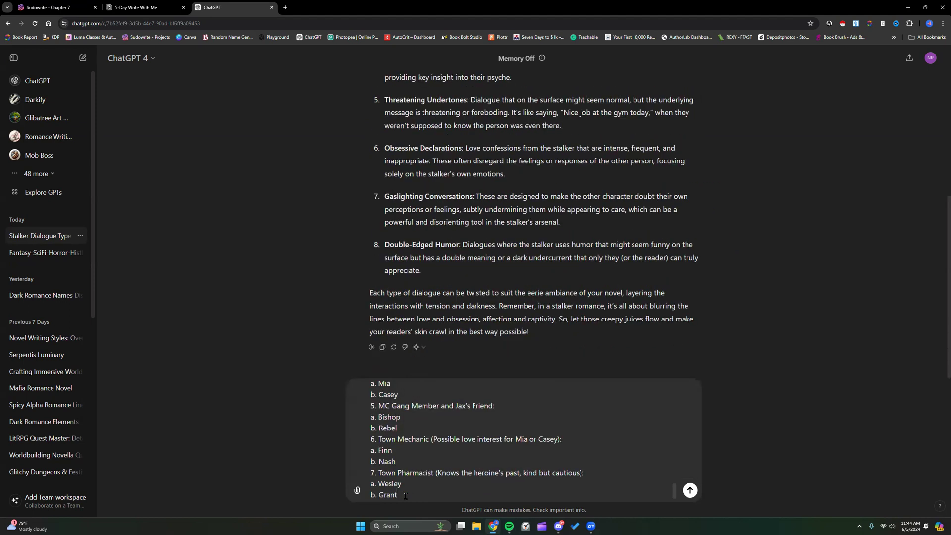
left_click_drag(405, 496, 374, 446)
key("BackSpace")
Add a "***" separator, ask "Give me suggestions for genre, subgenre, themes, tropes, and writing styles.", and review the answer
type("***")
key("shift+Return")
key("shift+Return")
type("Wha")
key("BackSpace")
key("BackSpace")
key("BackSpace")
type("Gi")
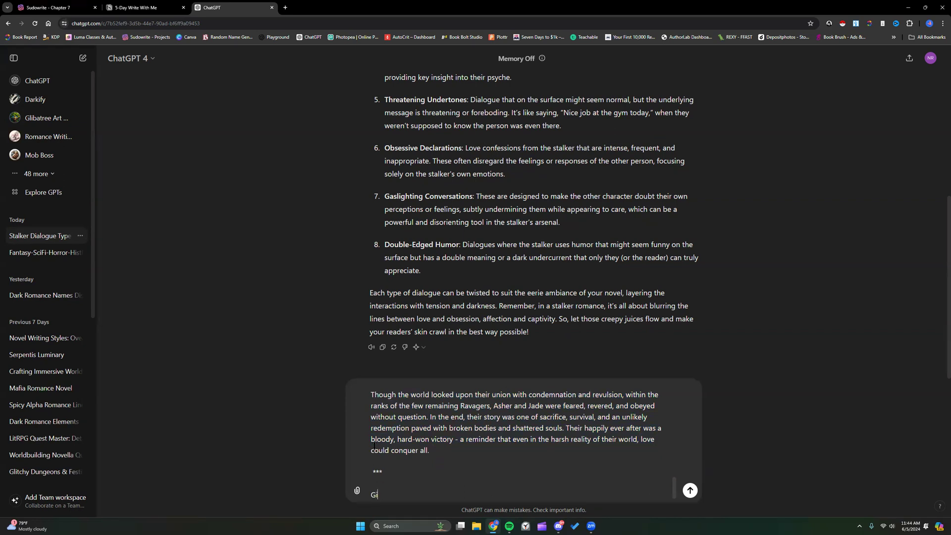
type("ve e s me suggestions for genre, subgenre, themes")
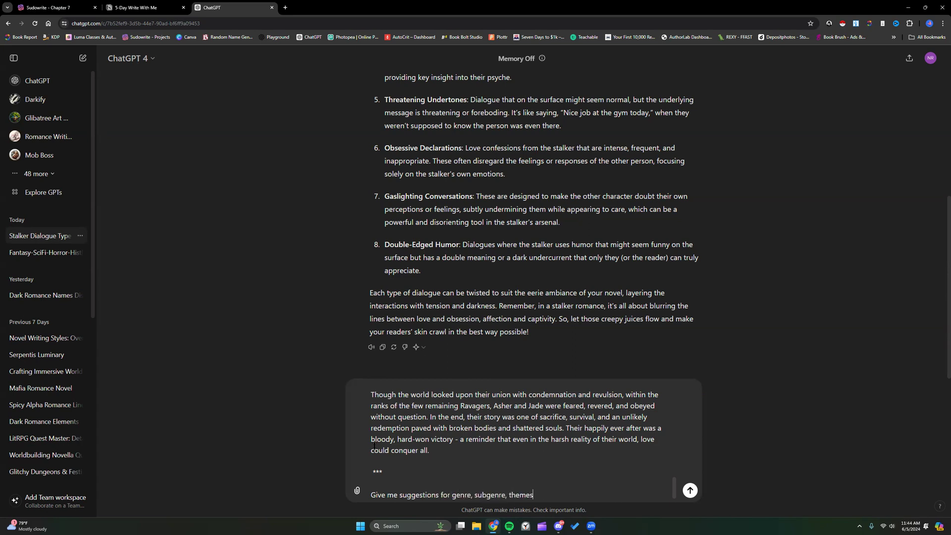
type(", tropes, and writing styles.")
key("Return")
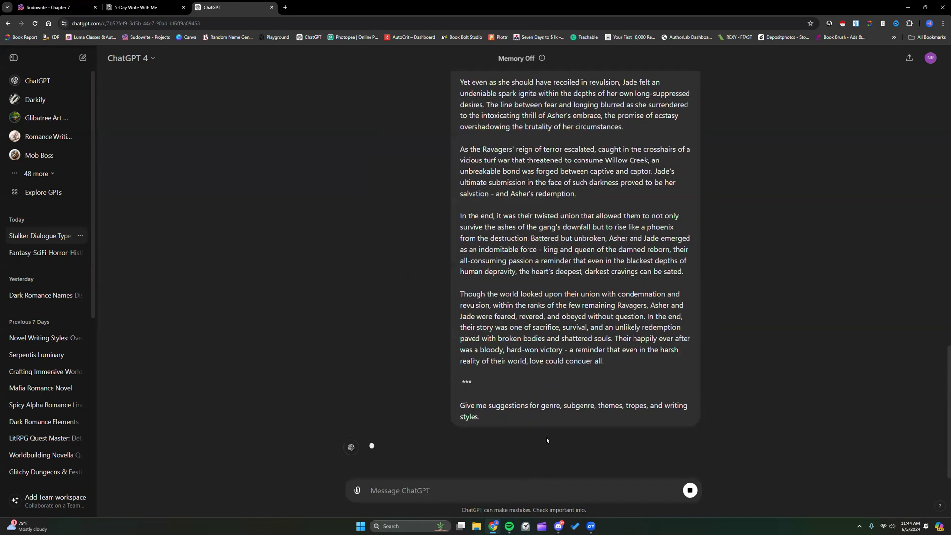
scroll(476, 394, "up", 6)
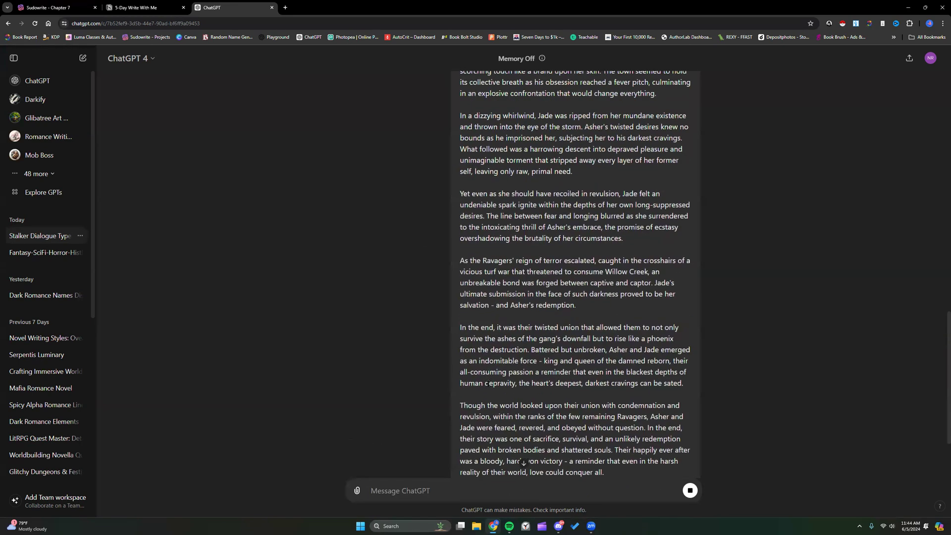
scroll(488, 383, "up", 5)
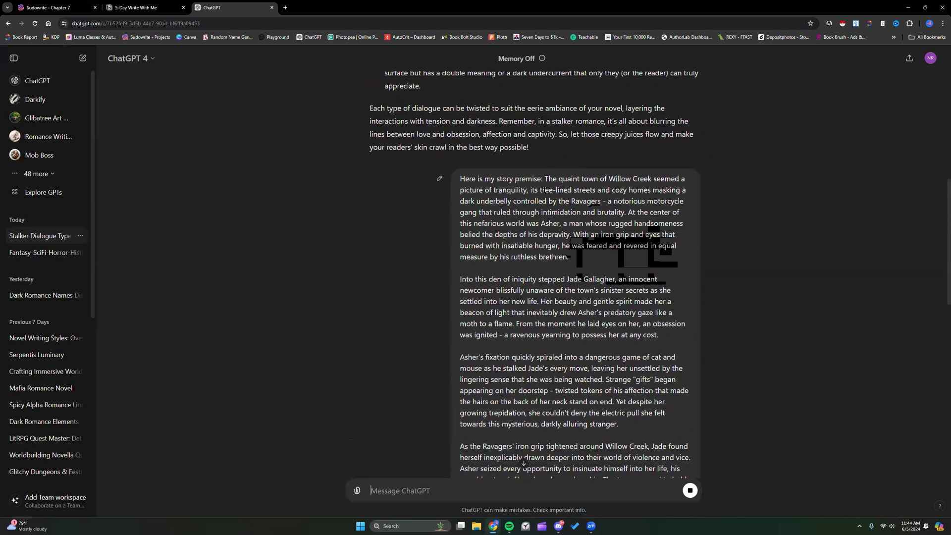
scroll(495, 272, "down", 12)
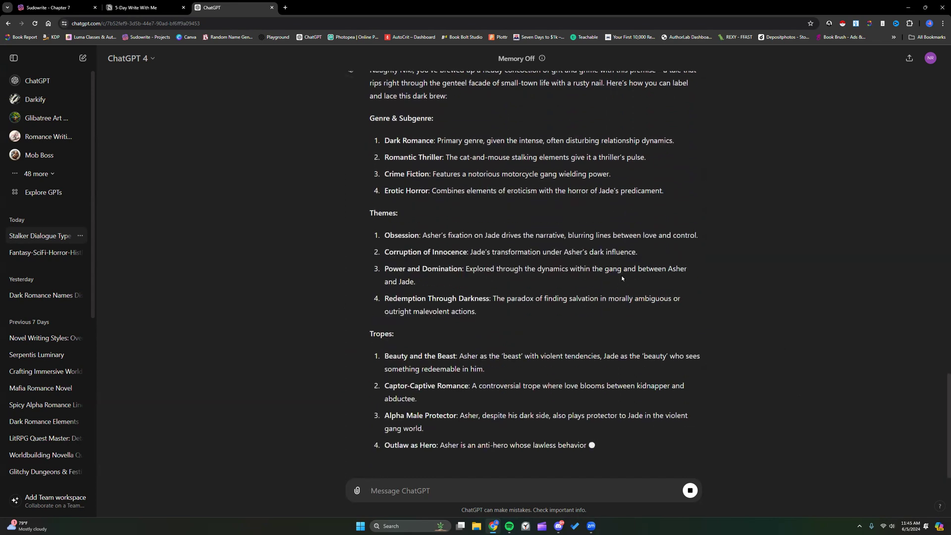
Switch to Sudowrite and open the plugin directory filtered to your own plugins
left_click(58, 7)
scroll(246, 284, "up", 3)
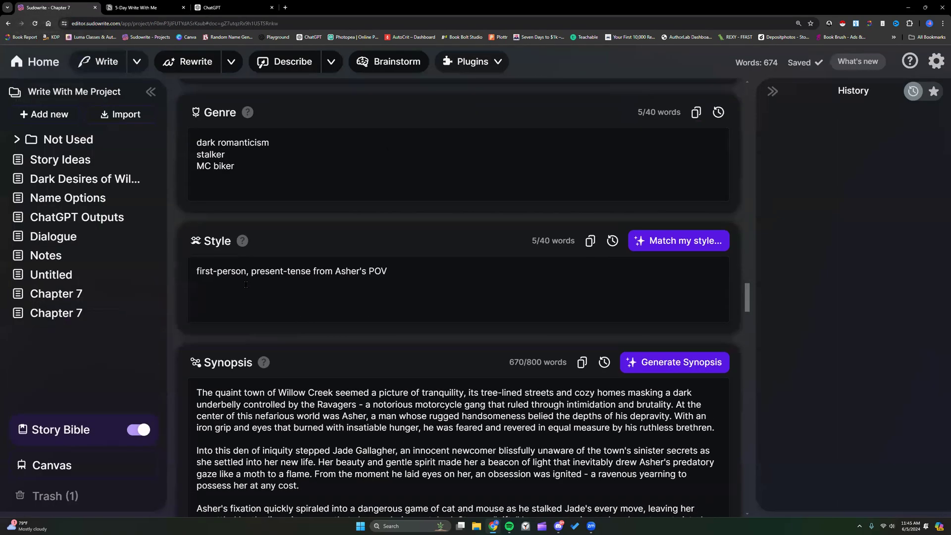
left_click(503, 61)
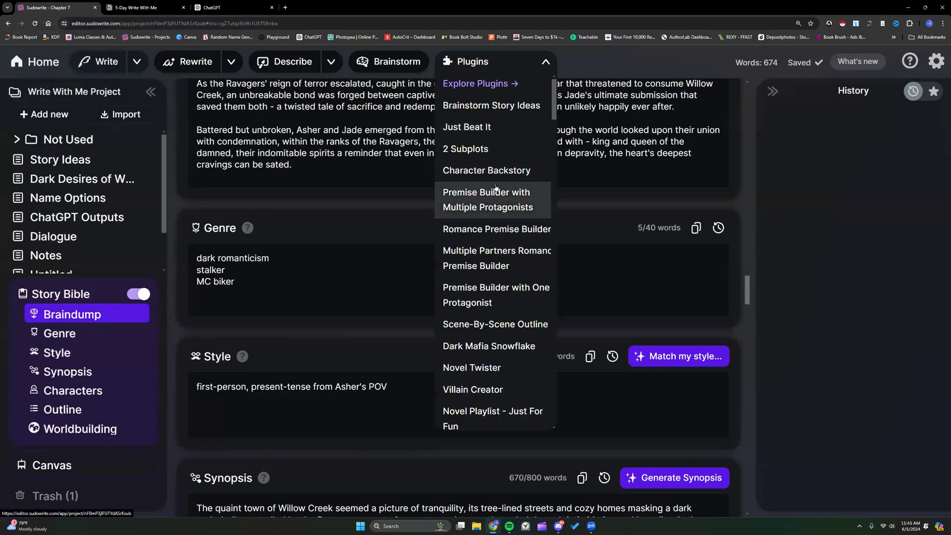
left_click(481, 83)
left_click(537, 367)
scroll(567, 398, "down", 3)
left_click(668, 220)
Browse your own plugins for Genre & Style and open its page
scroll(667, 220, "down", 15)
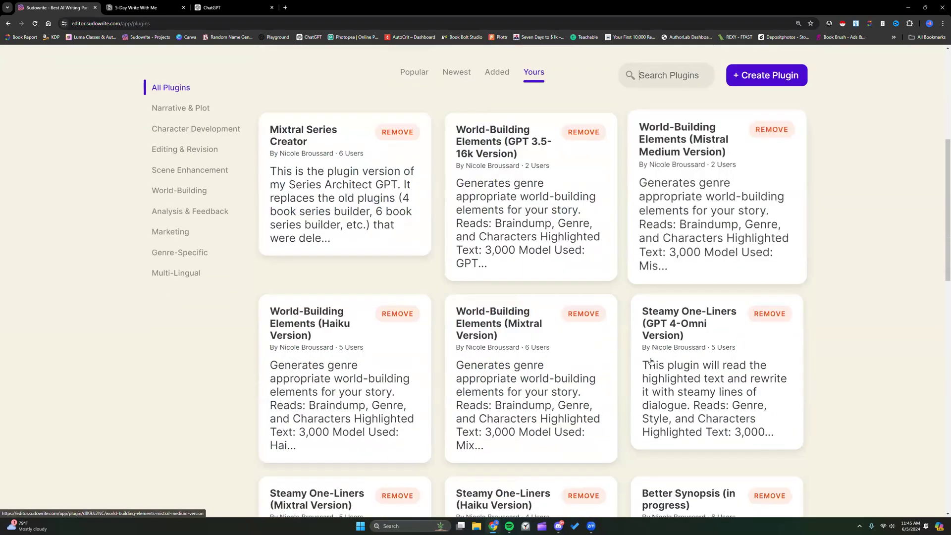
scroll(651, 360, "down", 18)
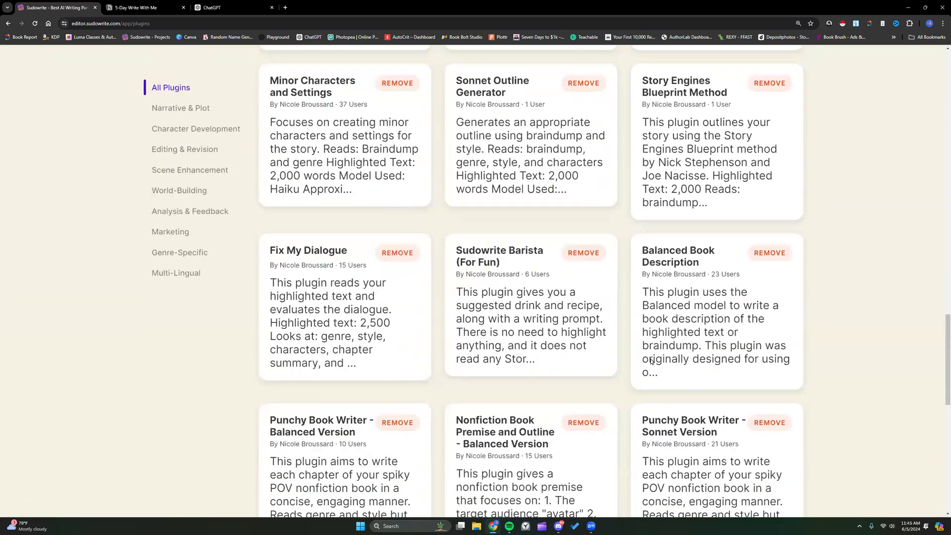
scroll(651, 362, "down", 10)
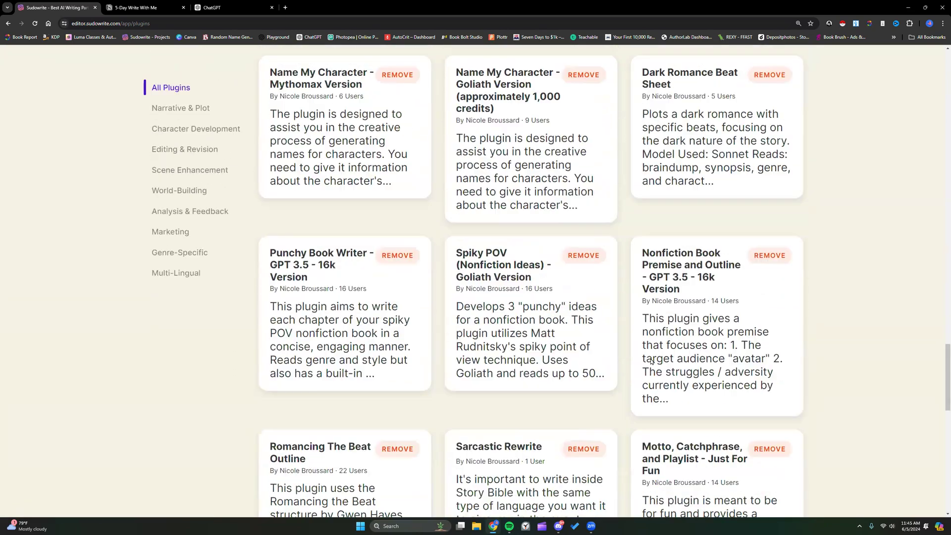
scroll(651, 362, "down", 5)
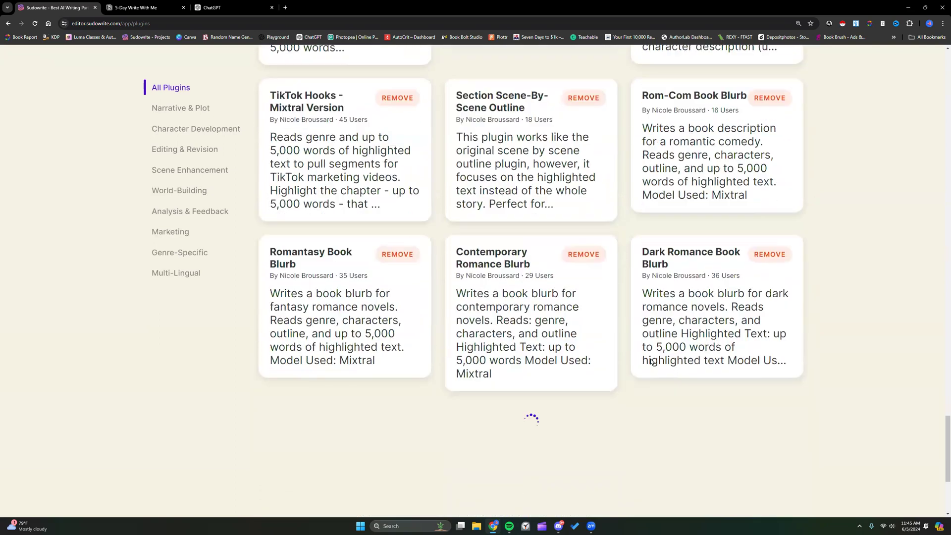
scroll(651, 362, "down", 6)
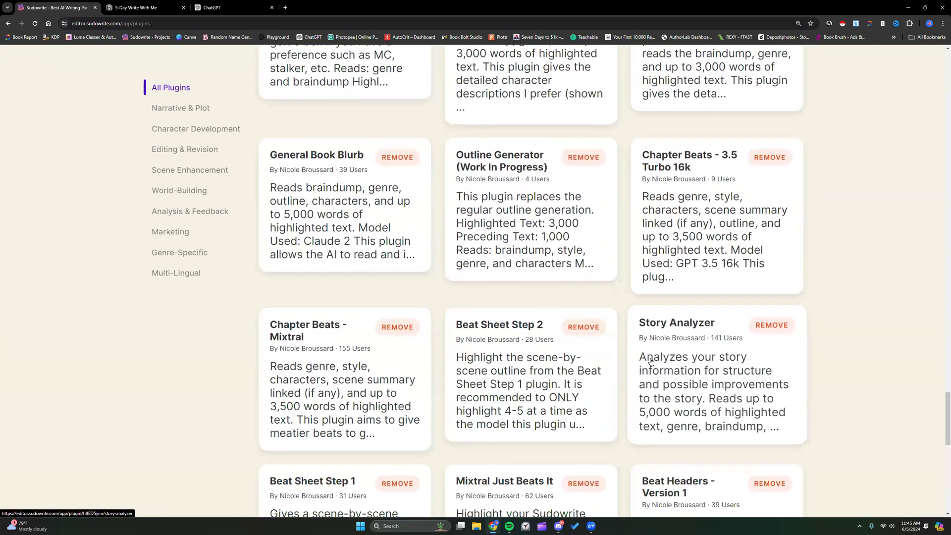
scroll(651, 362, "down", 7)
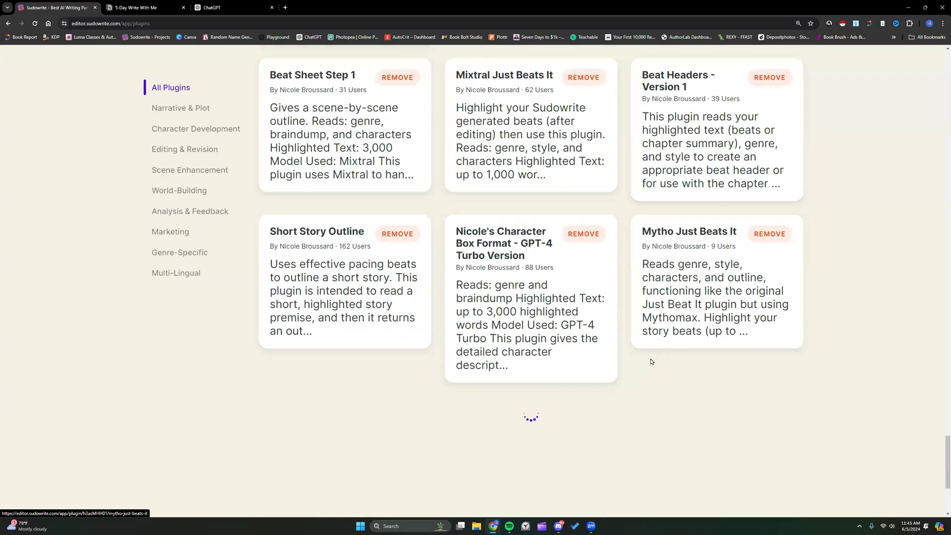
scroll(651, 362, "down", 5)
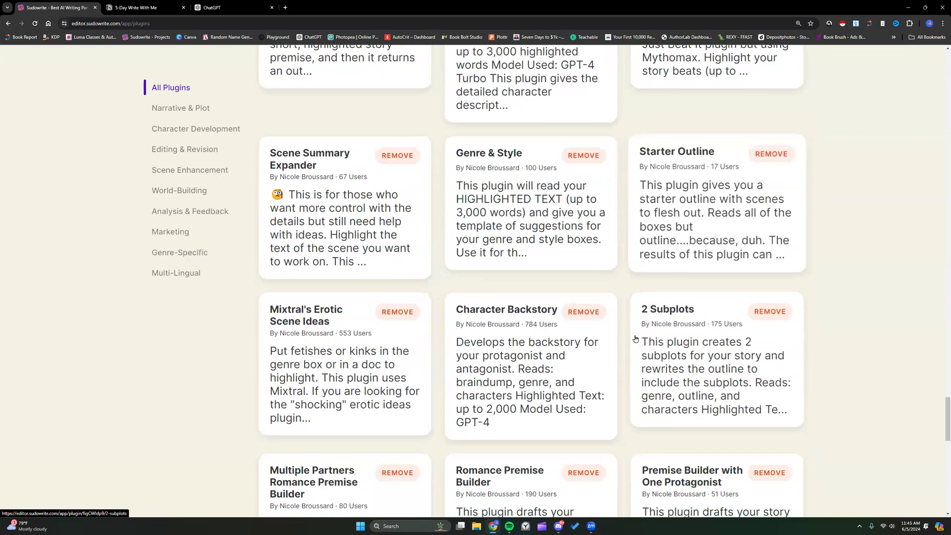
left_click(476, 208)
Share the Genre & Style plugin page's link in the meeting chat, then return to the Write With Me Project
left_click(195, 24)
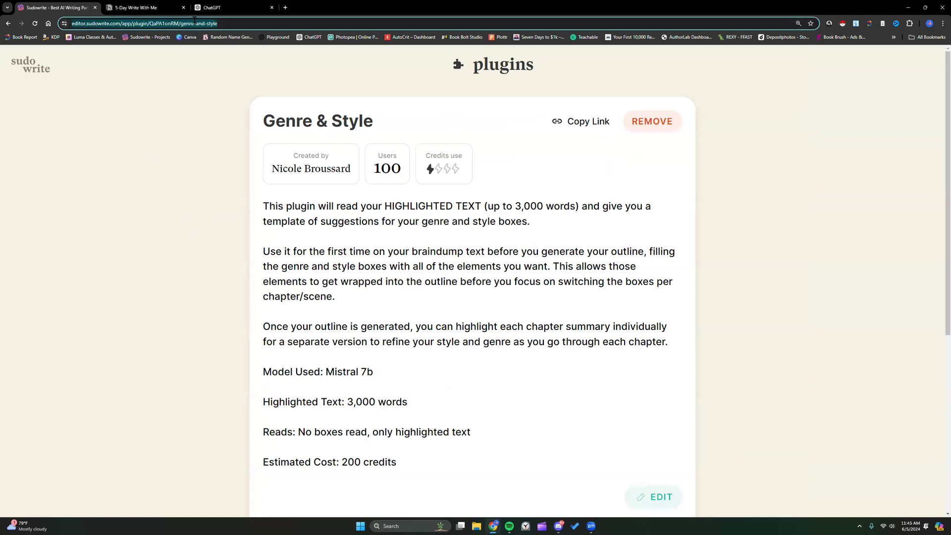
right_click(194, 21)
left_click(218, 89)
left_click(796, 433)
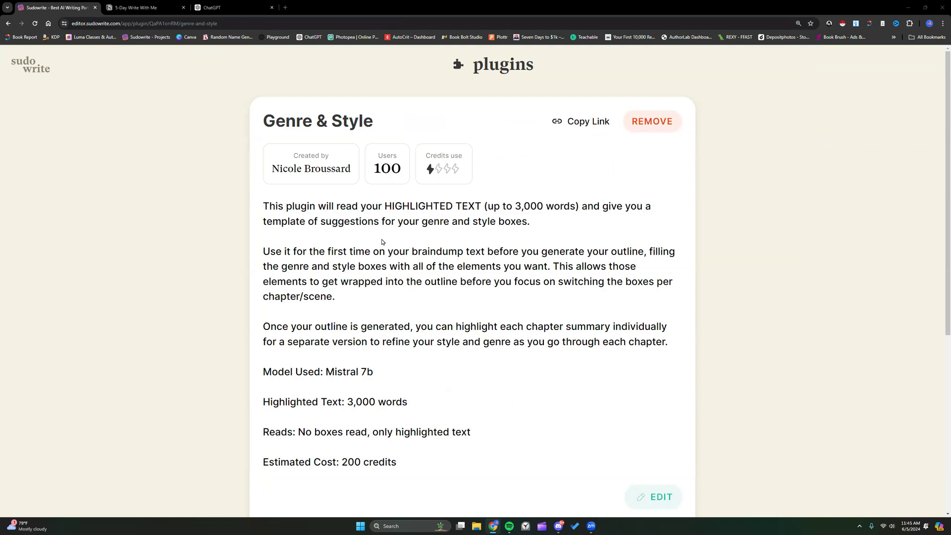
scroll(362, 368, "down", 1)
scroll(350, 341, "up", 1)
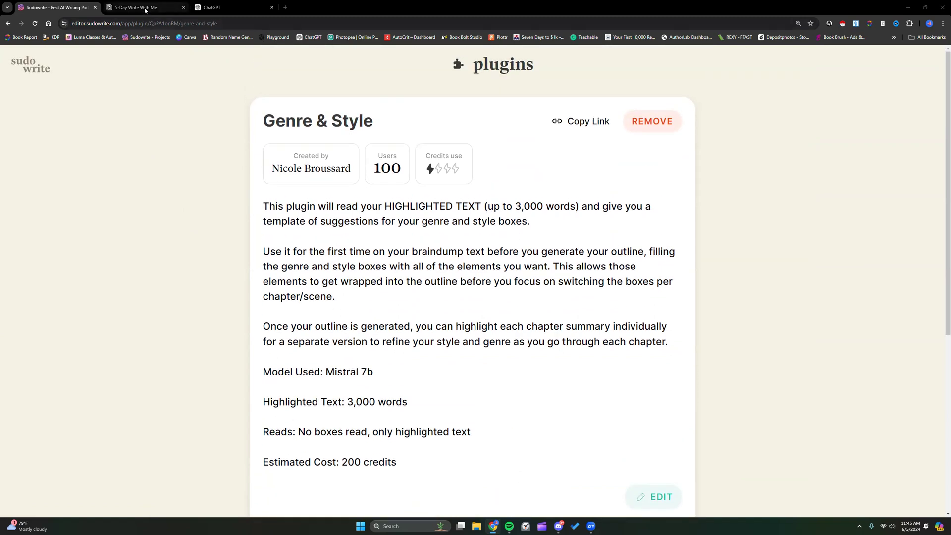
left_click(27, 66)
left_click(181, 139)
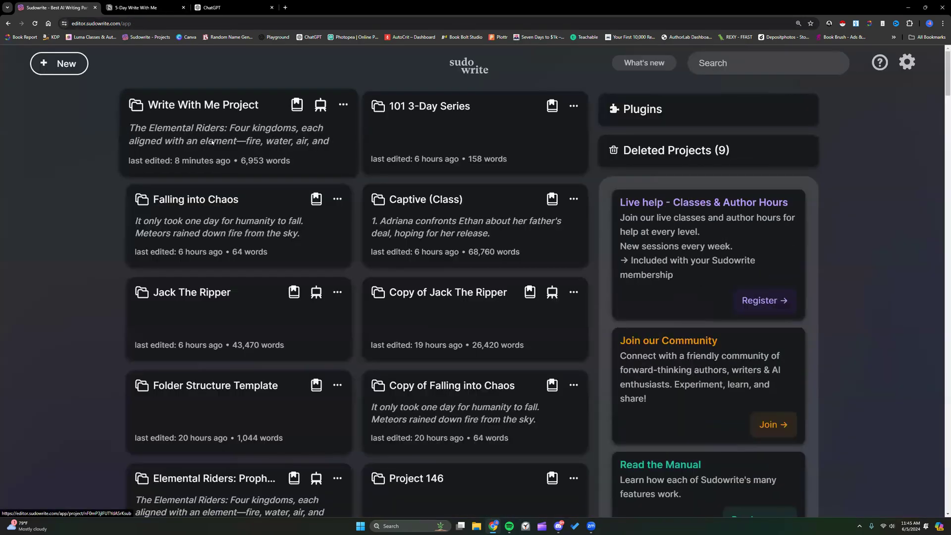
Reread ChatGPT's suggestions for genre and subgenre, themes, tropes and writing styles through to the end
left_click(243, 9)
scroll(439, 283, "up", 6)
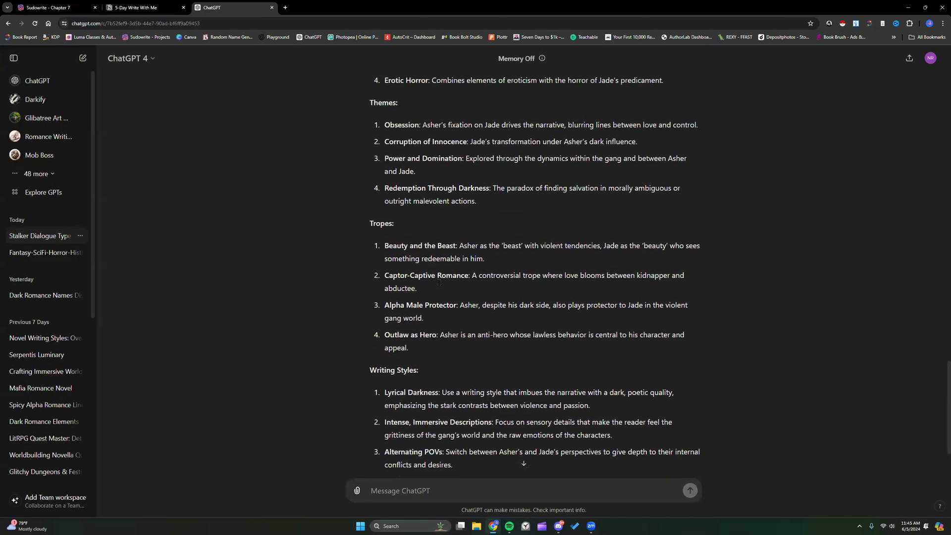
scroll(439, 283, "up", 1)
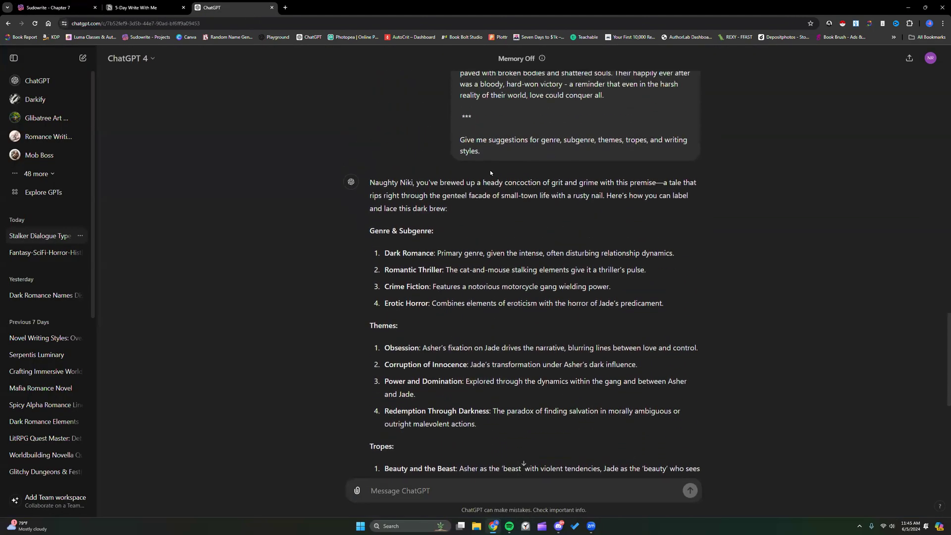
scroll(431, 251, "down", 2)
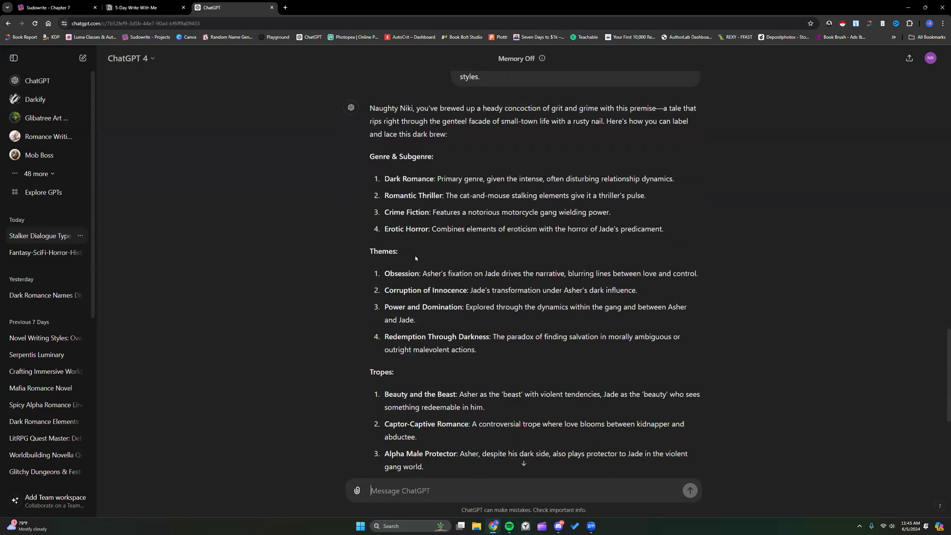
scroll(421, 255, "down", 3)
scroll(415, 320, "down", 3)
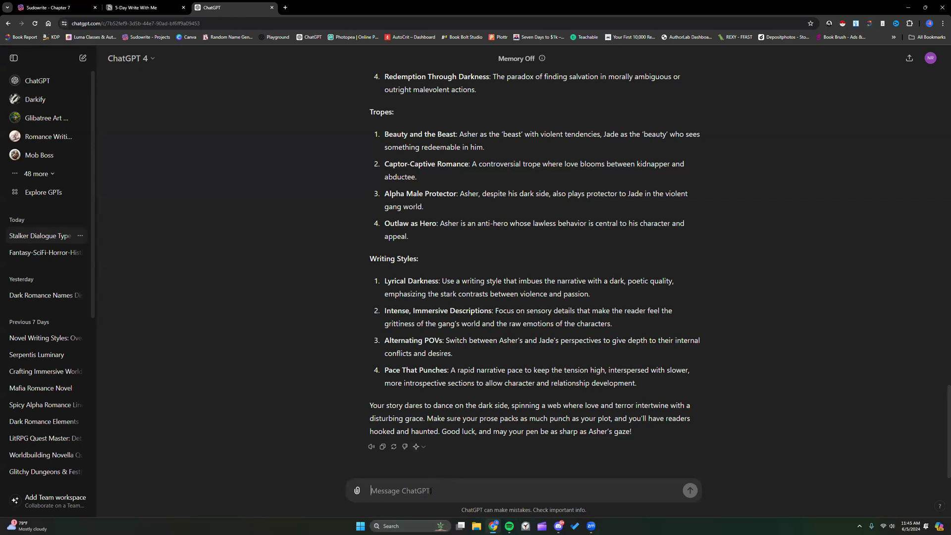
Show the "How it works" help for the Story Bible's Genre section in Sudowrite and capture a screenshot of it
left_click(60, 9)
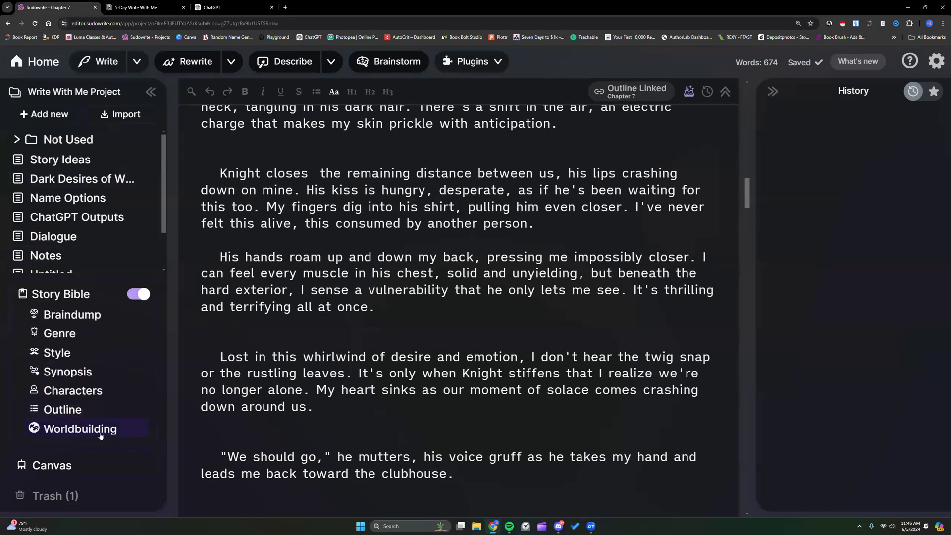
left_click(77, 341)
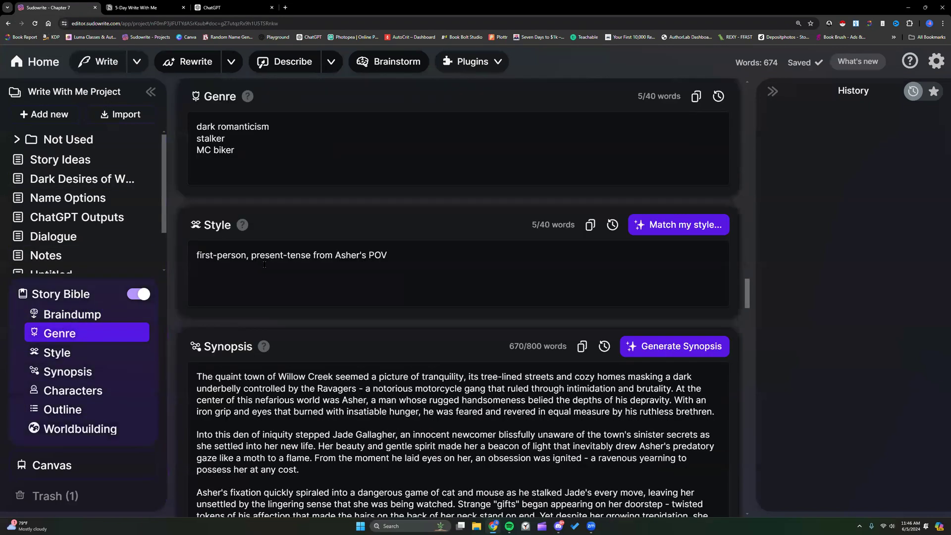
mouse_move(249, 97)
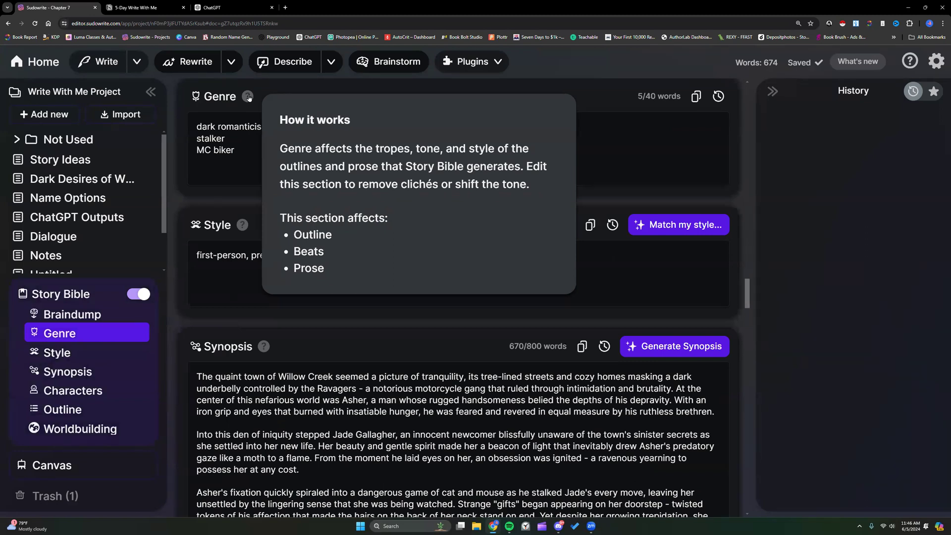
key("super+shift+s")
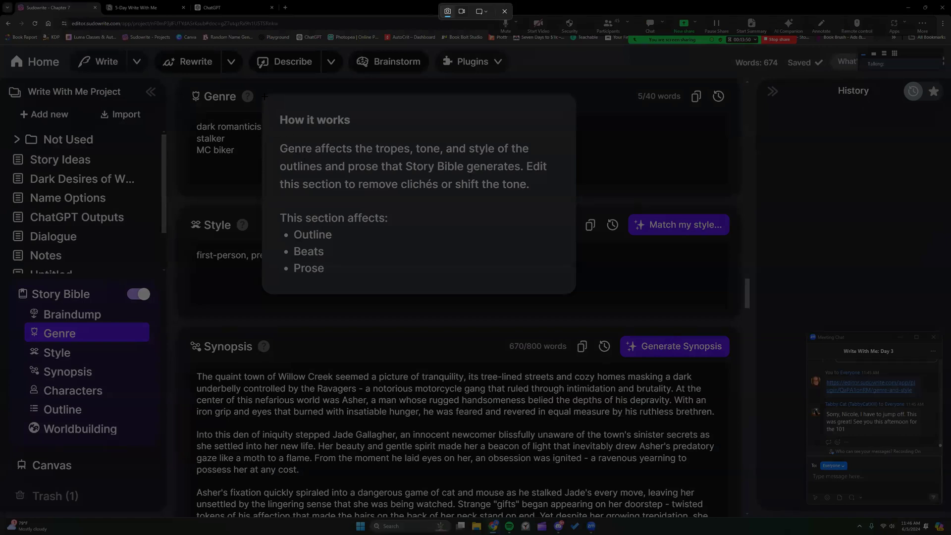
left_click_drag(265, 97, 576, 294)
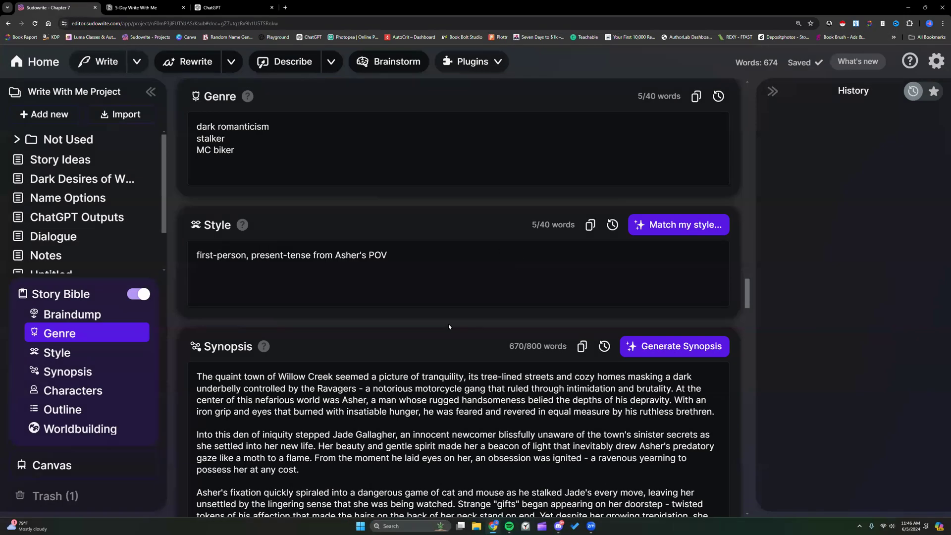
mouse_move(249, 101)
In ChatGPT, begin a message: "I am using Sudowrite, an AI writing program for writers to help write my novel. There is a genre and style box for me to fill in"
left_click(233, 8)
type("I")
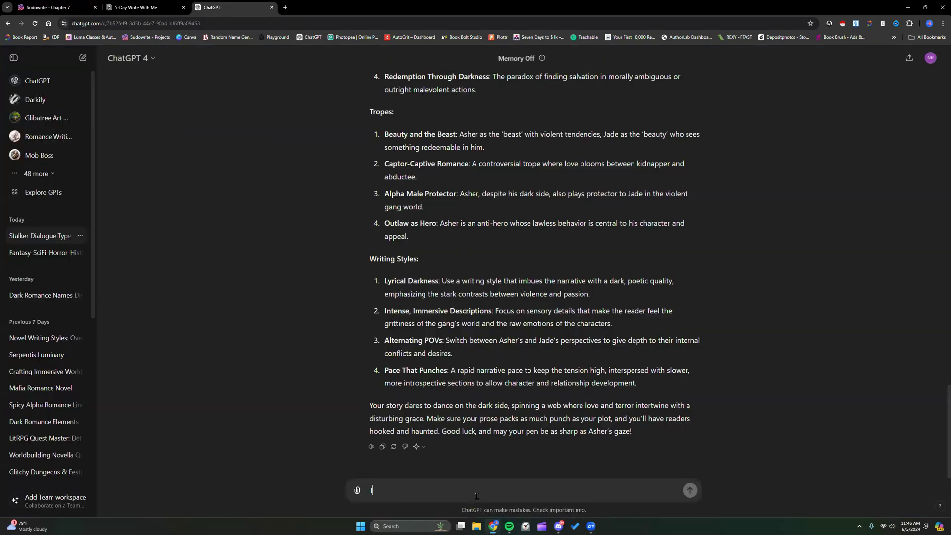
type(" am using Sudowrite")
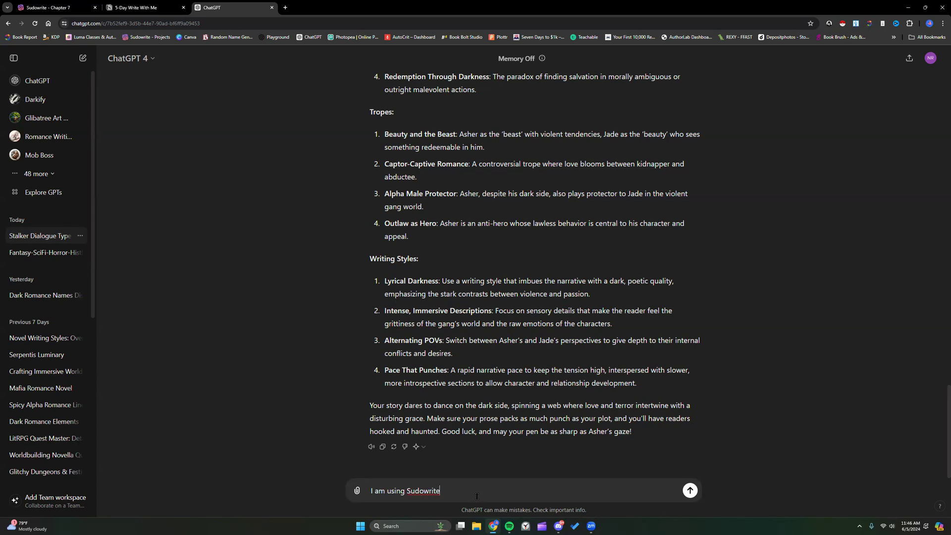
type(", an AI writing program for writers to help writ")
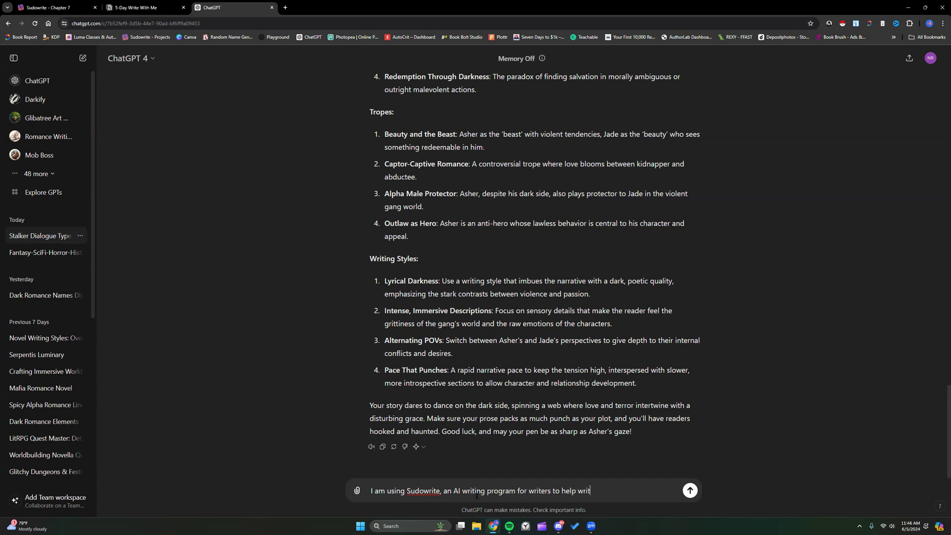
type("e my novel.")
type("There's y")
key("BackSpace")
type("a genre a")
type("nd style box for me")
type(" to fill in")
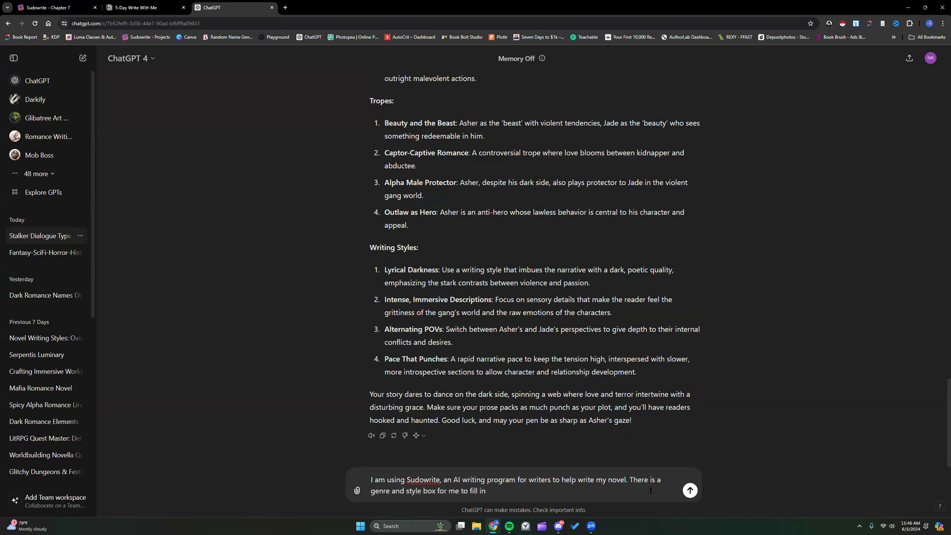
Explain in the message that genre affects the tone, tropes, and style of the prose, consulting Sudowrite's "How it works" help for Genre
type(". The genre affects")
left_click(67, 7)
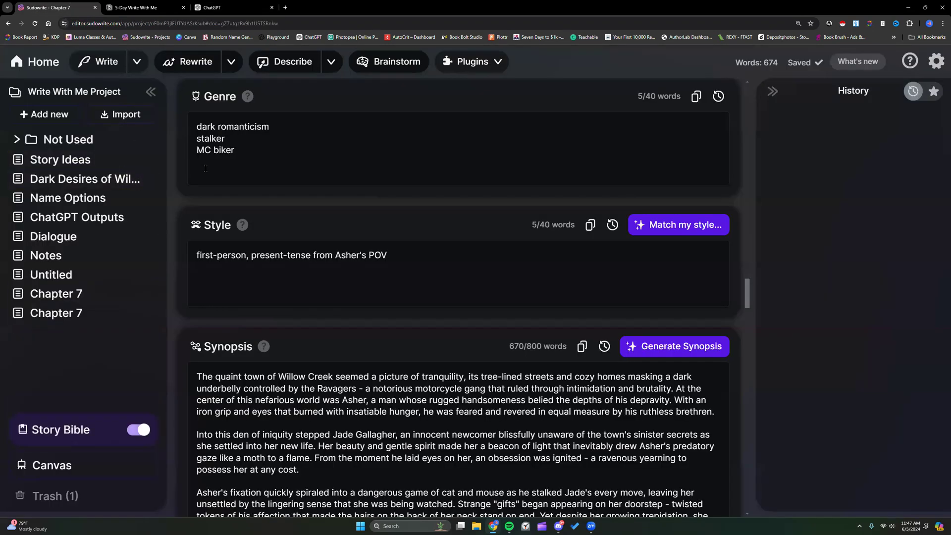
mouse_move(249, 99)
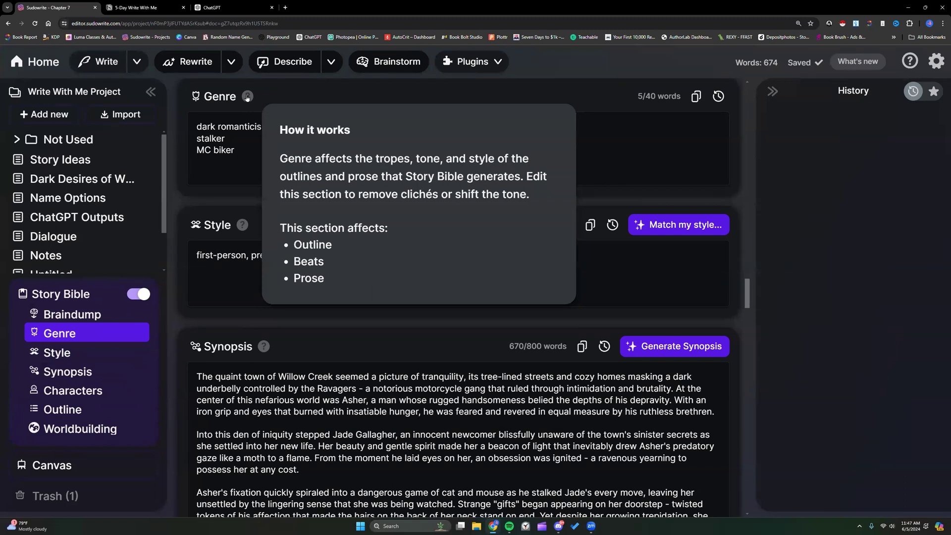
left_click(218, 7)
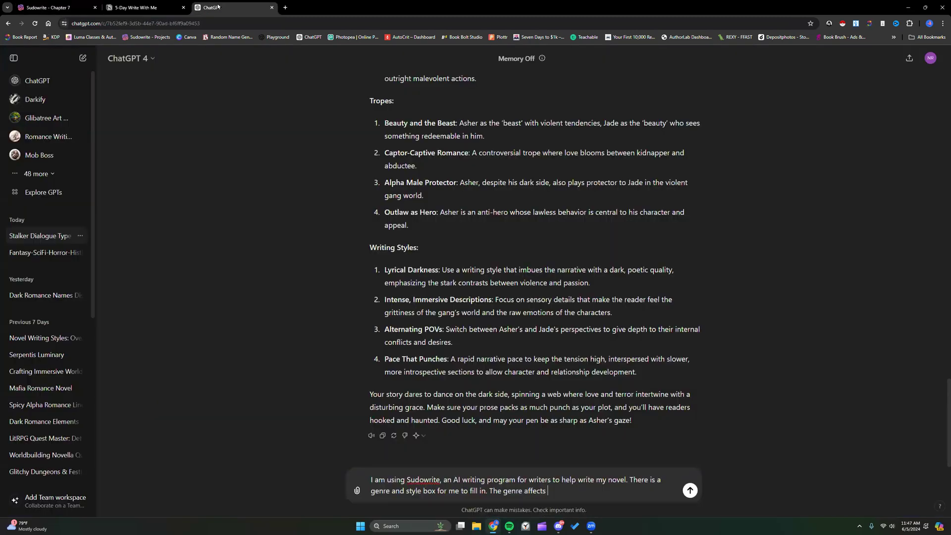
type("the tone, tropes, and s")
left_click(79, 7)
mouse_move(250, 98)
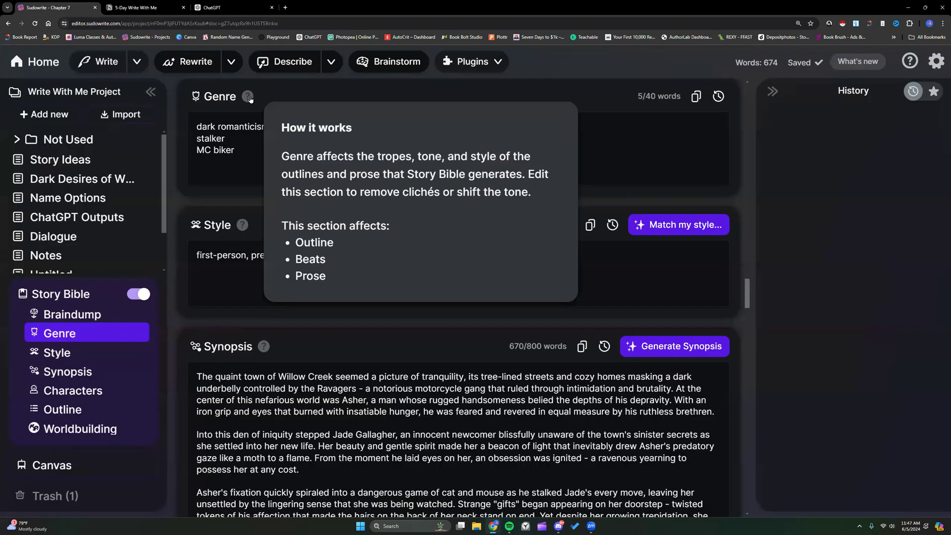
left_click(211, 8)
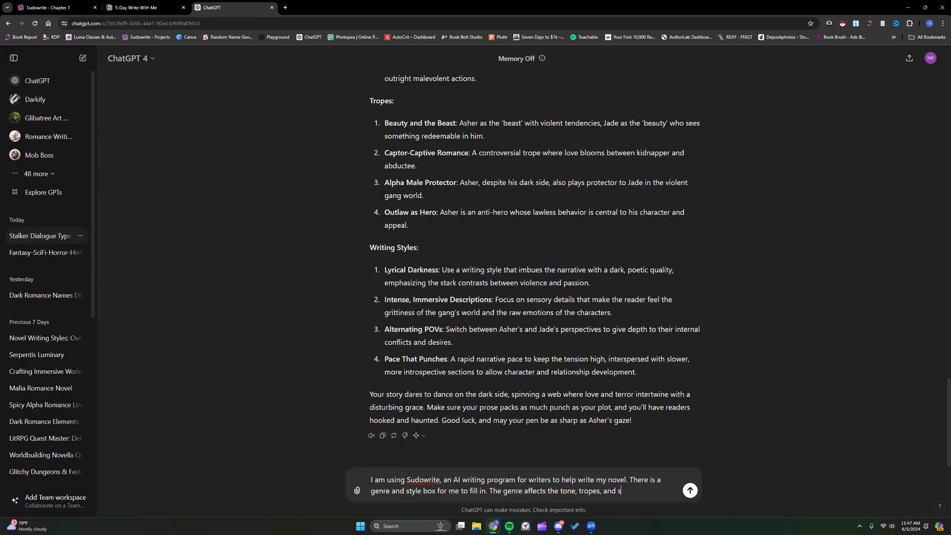
type("tyle of the prose. The style")
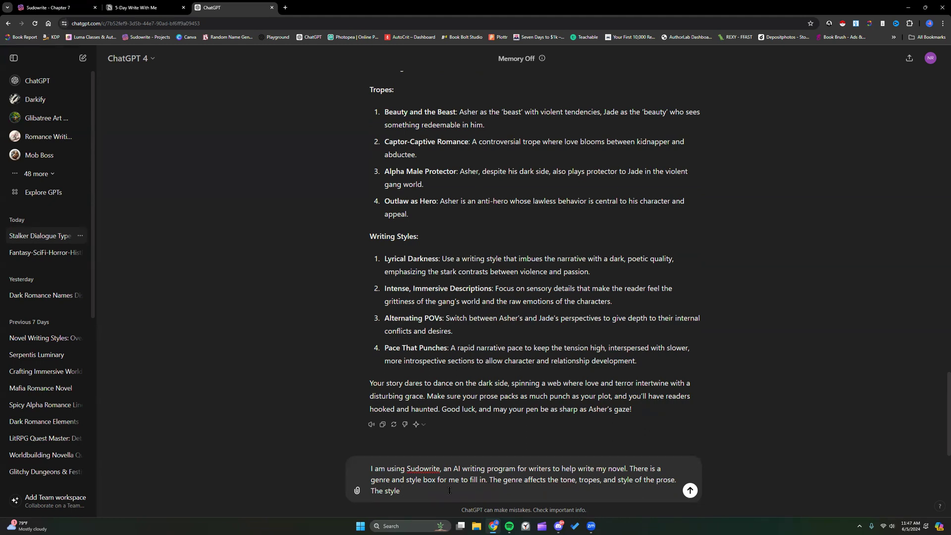
Check Sudowrite's Style help and add that style affects "the tone, word choice, and sentence structure the AI uses. It has the most influence on prose."
left_click(49, 7)
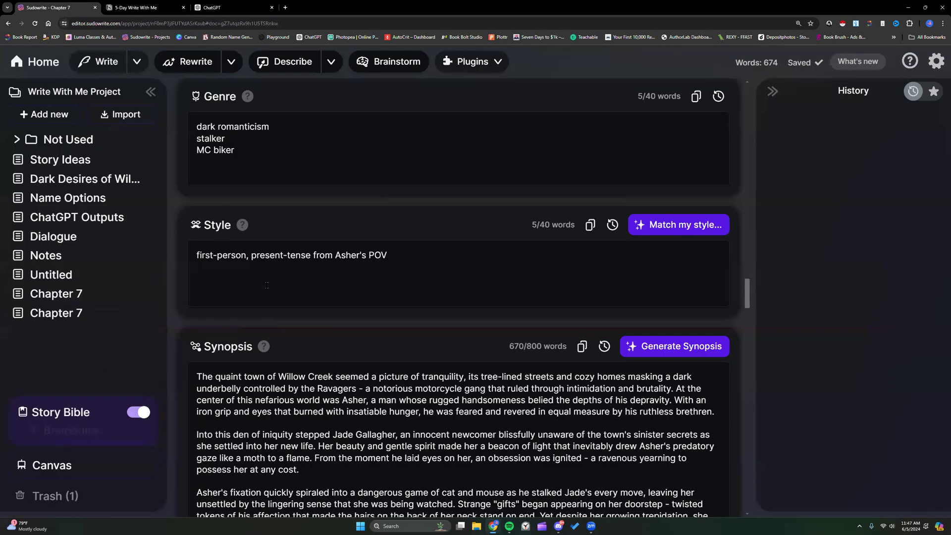
mouse_move(242, 226)
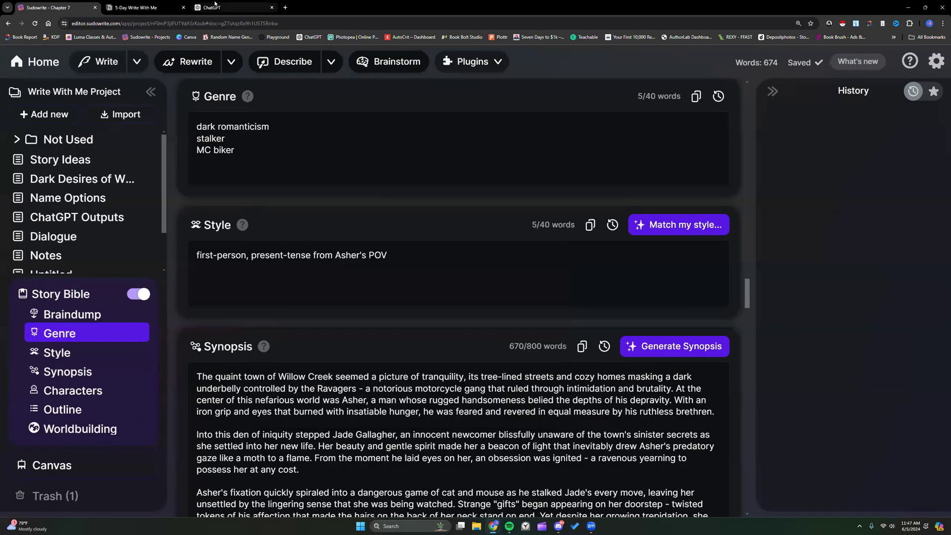
left_click(223, 8)
type("a")
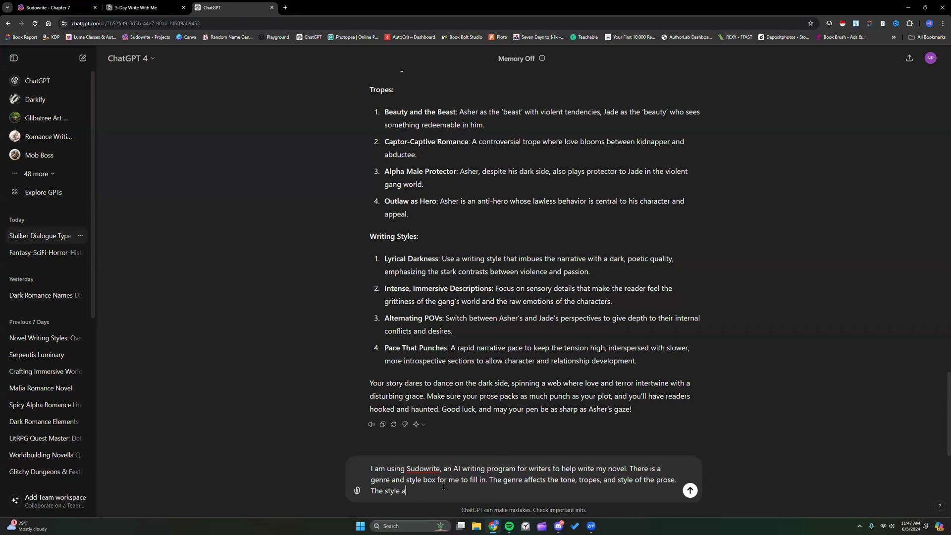
type("ffects the tone, word choice, and sente")
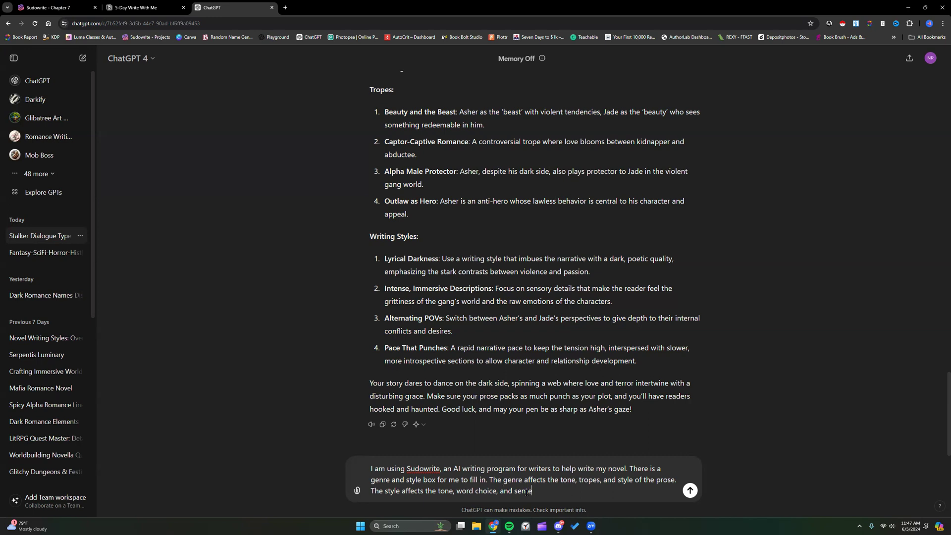
type("nce structure")
type(" the AI uses. ")
type("It has the most in")
type("fluence on prose.")
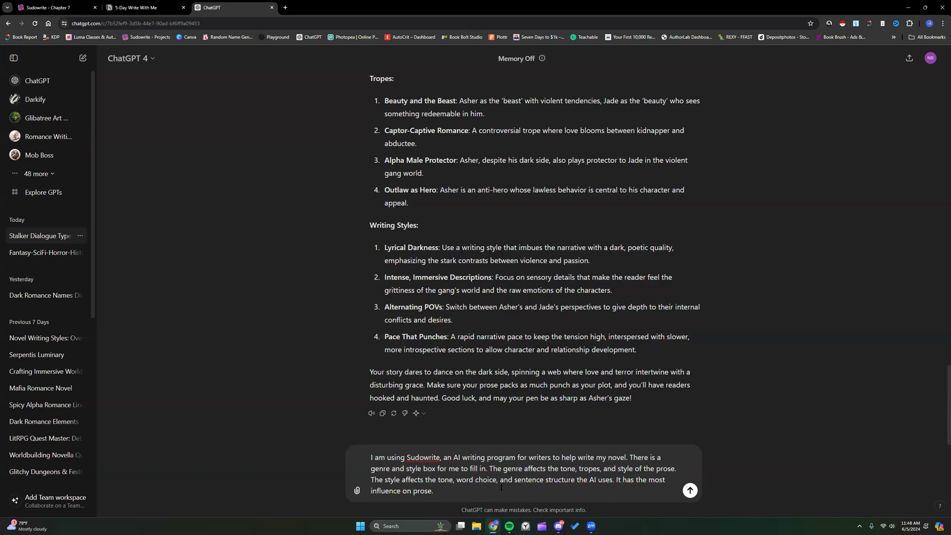
double_click(455, 458)
left_click_drag(489, 467, 519, 487)
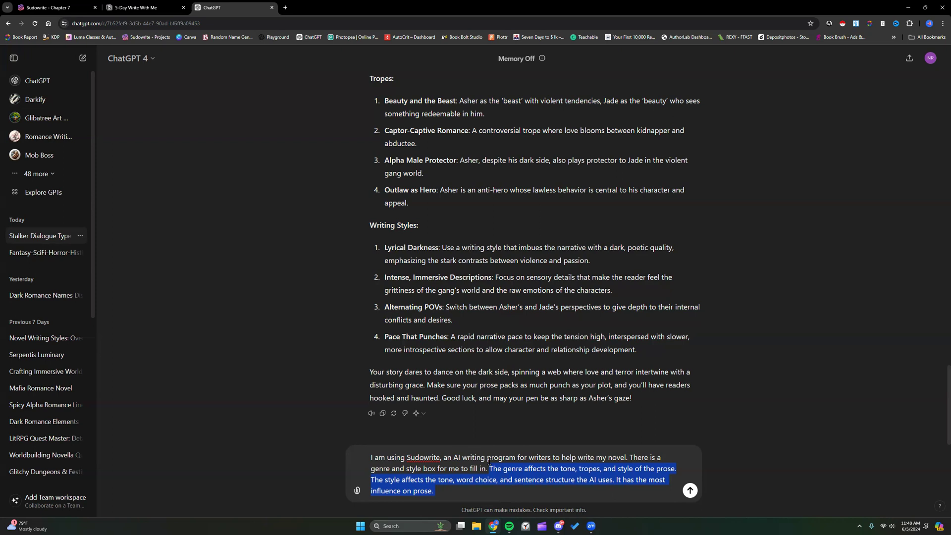
Add "Please give me a comprehensive list of wording I can use in the genre and style boxes in Sudowrite." as a new paragraph and send the message
left_click(518, 490)
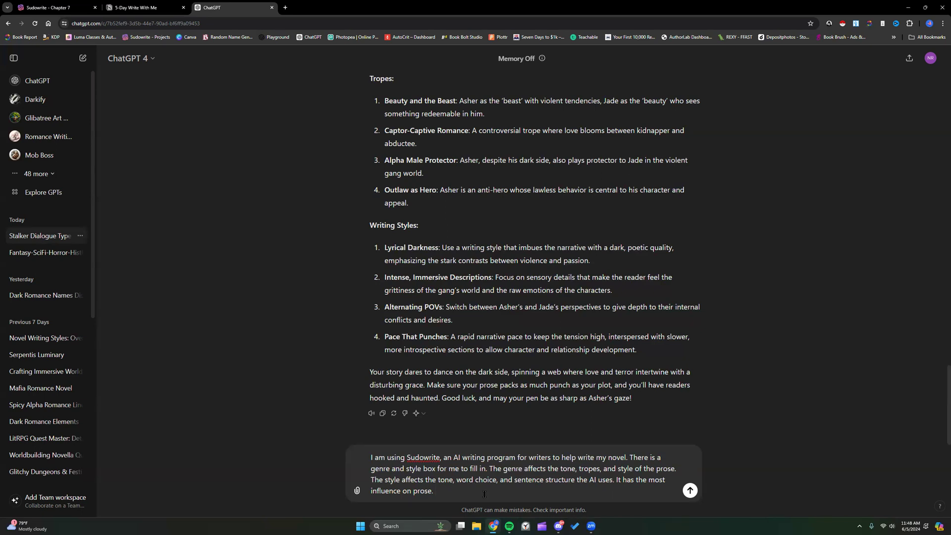
key("shift+Return")
type("Please ")
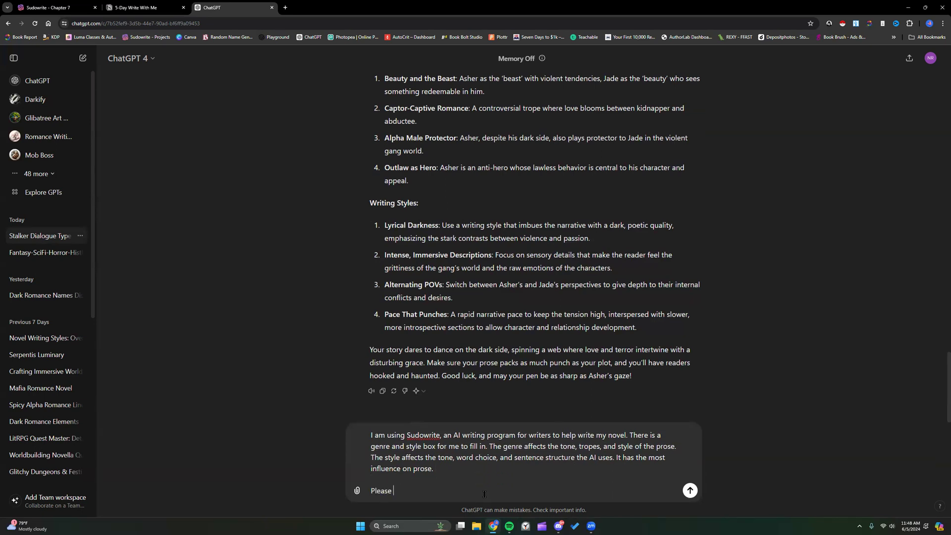
type("give me a comprehensive list of wording")
type("I can ")
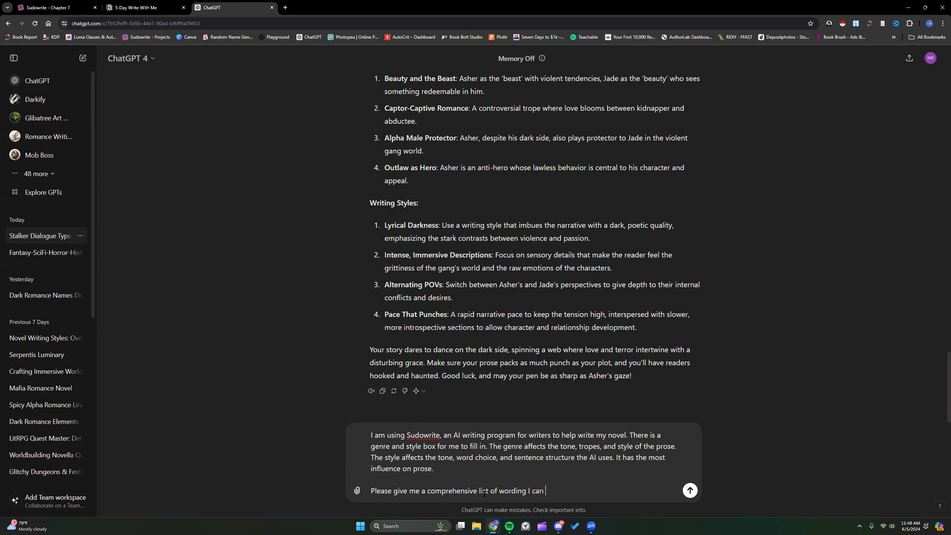
type("use in the genre and style box")
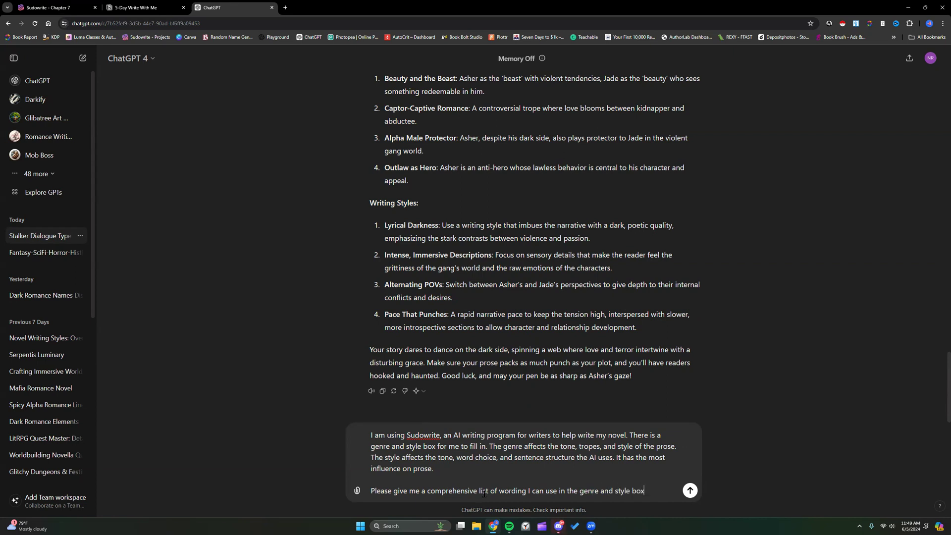
type("es in Sudowrite.")
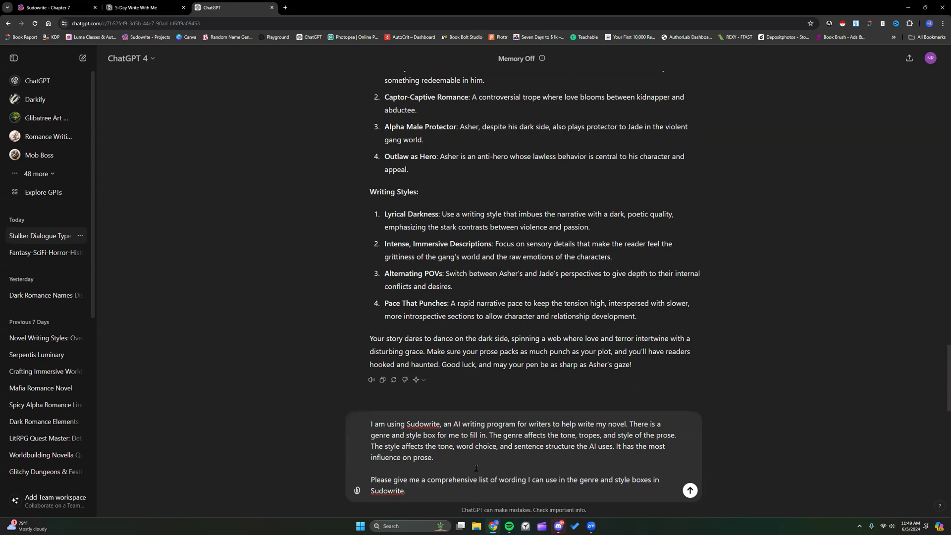
key("Return")
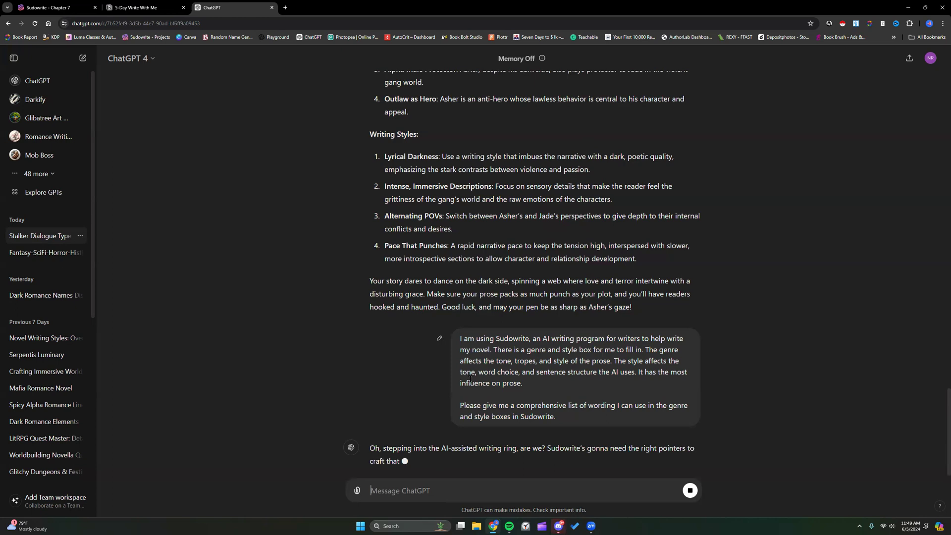
Switch to Notion, open the Sudowrite After Dark page and read through its Style Box section
left_click(137, 8)
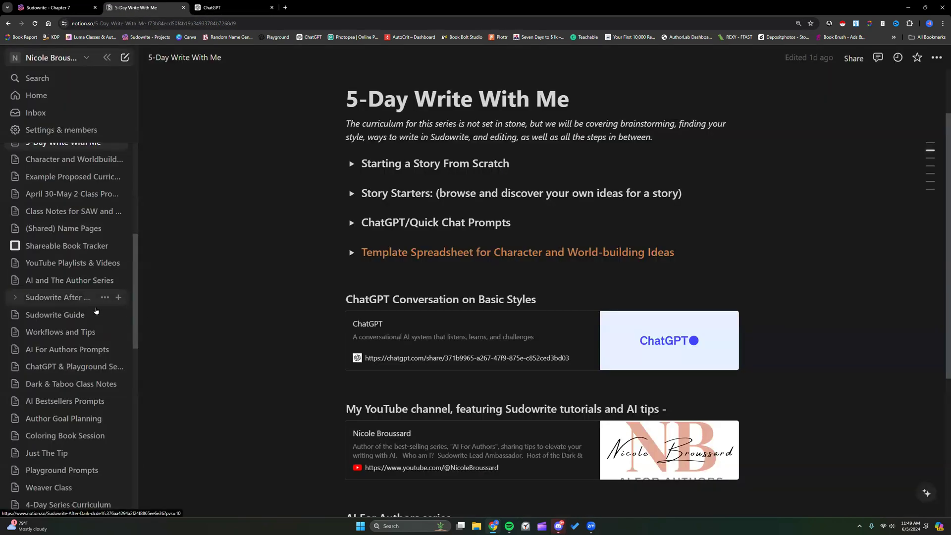
left_click(61, 297)
left_click(352, 294)
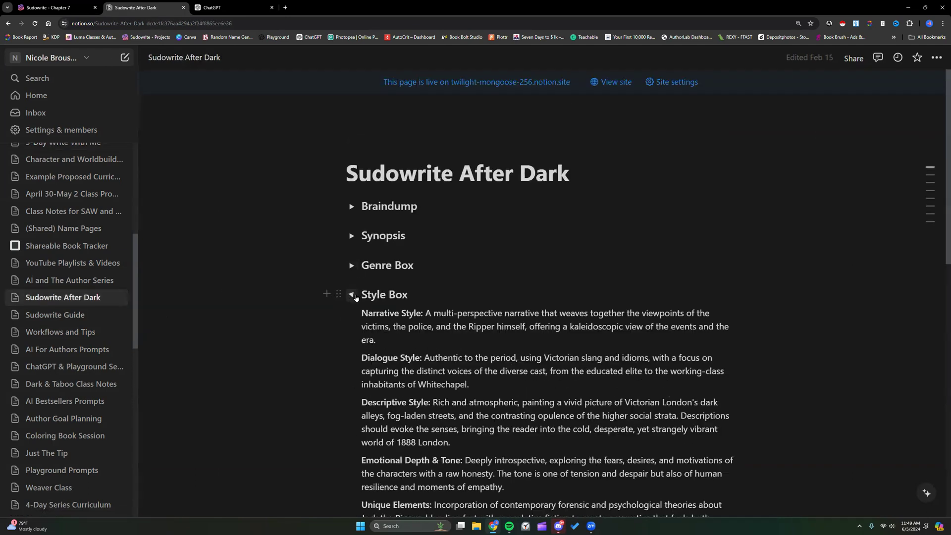
scroll(380, 240, "down", 3)
scroll(379, 241, "down", 1)
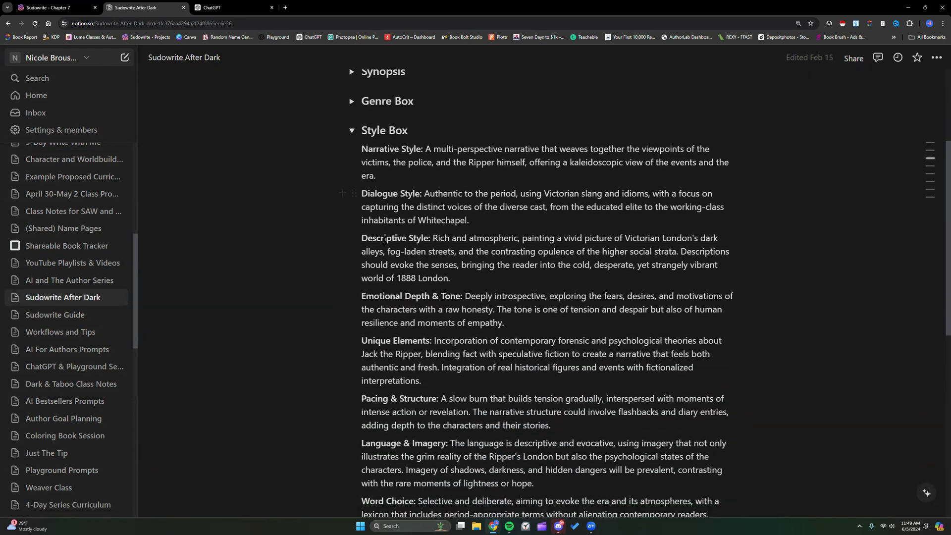
scroll(397, 248, "down", 2)
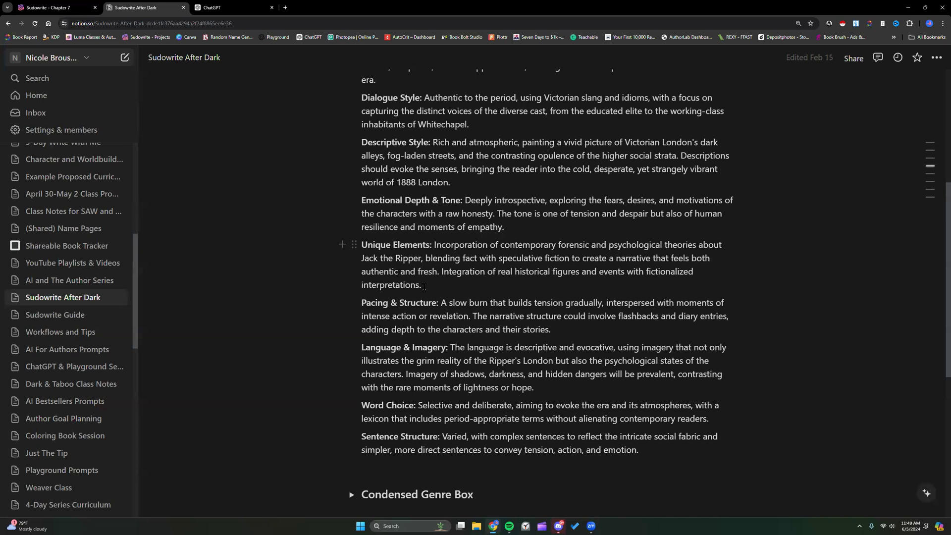
Open Genre and Style Box Suggestions in the Sudowrite Guide and review the romance sub-genre and mystery style word lists
left_click(64, 315)
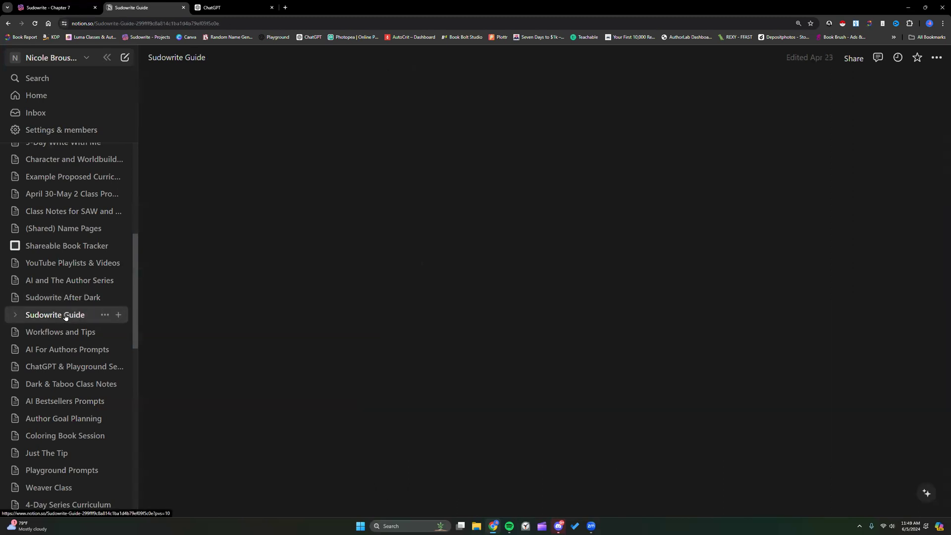
scroll(377, 337, "down", 5)
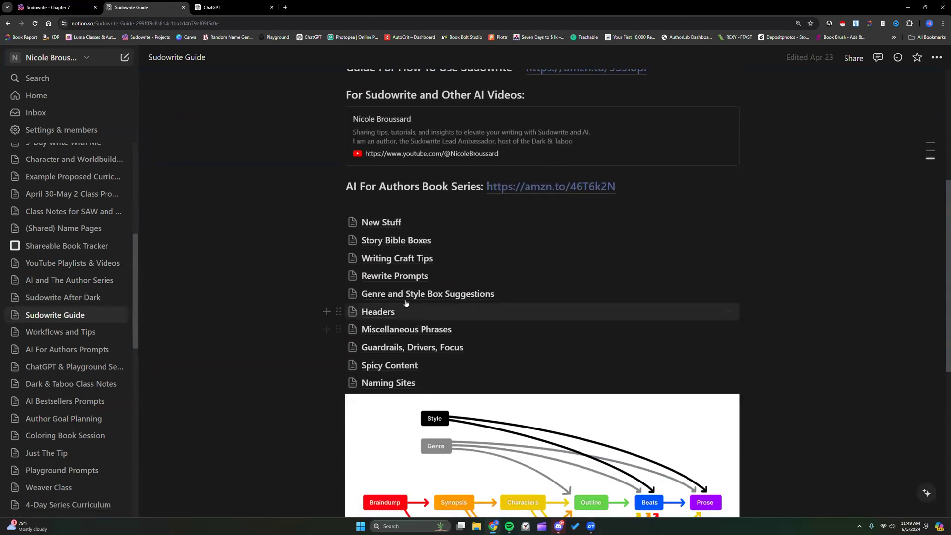
left_click(414, 294)
scroll(432, 298, "down", 3)
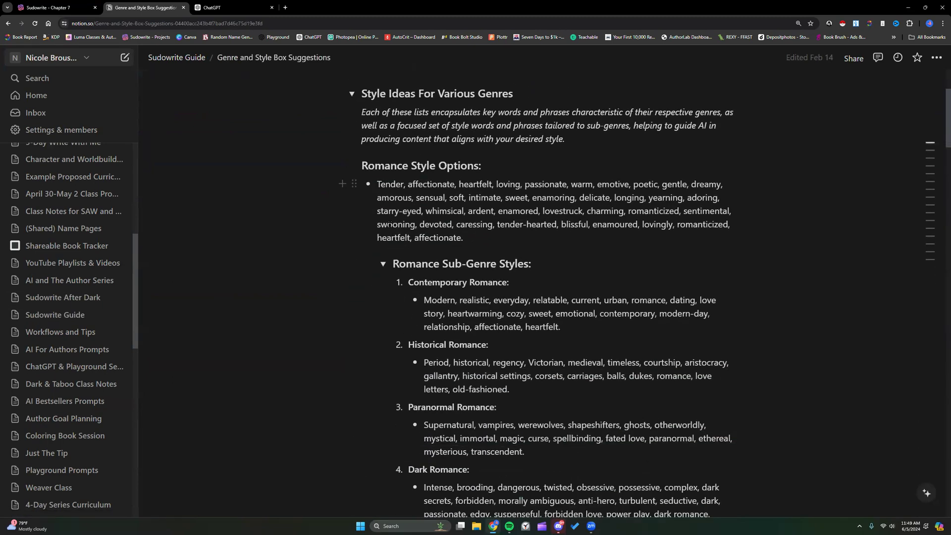
scroll(432, 298, "down", 1)
scroll(432, 299, "down", 6)
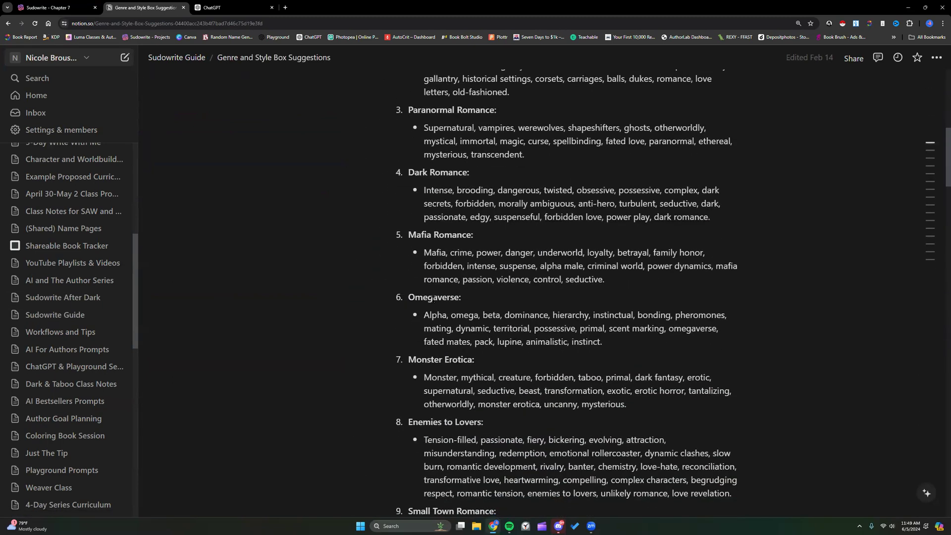
scroll(433, 298, "down", 3)
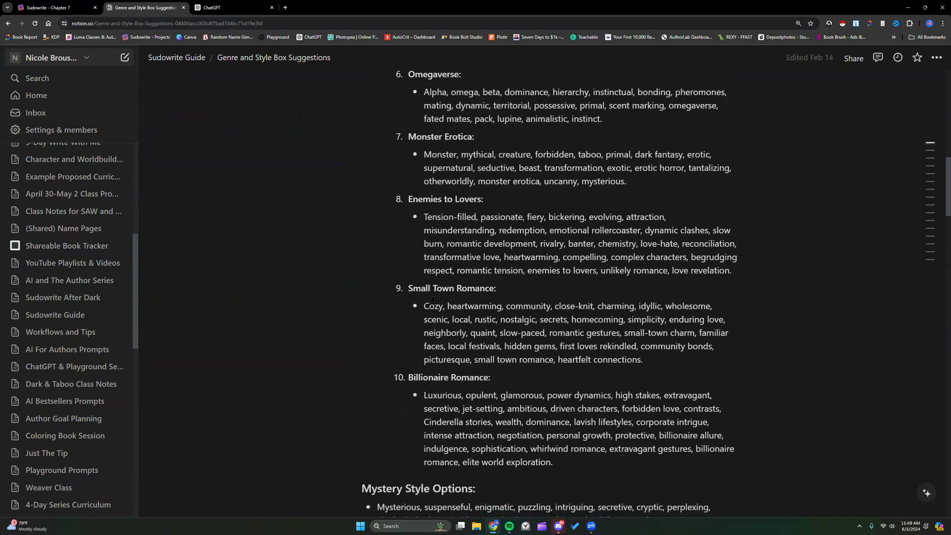
scroll(433, 299, "down", 1)
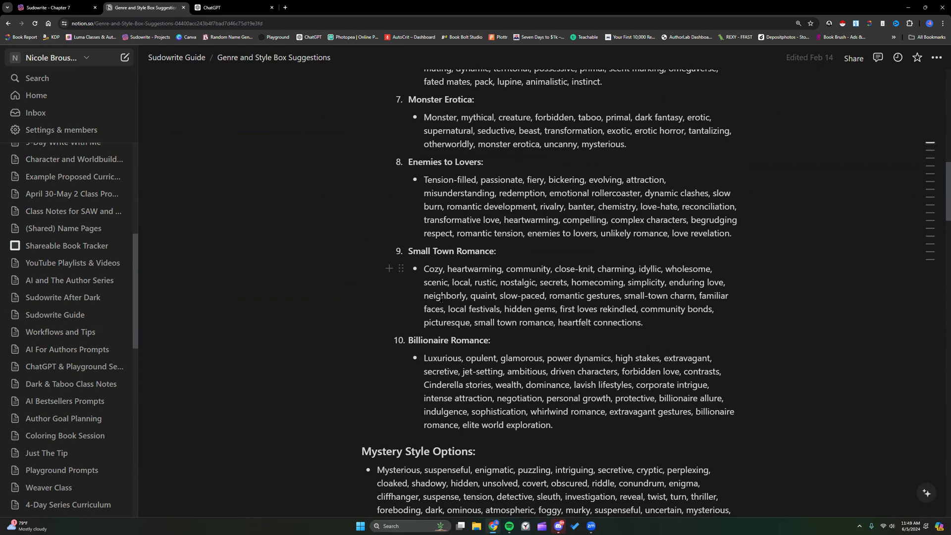
scroll(441, 298, "down", 9)
scroll(441, 300, "up", 20)
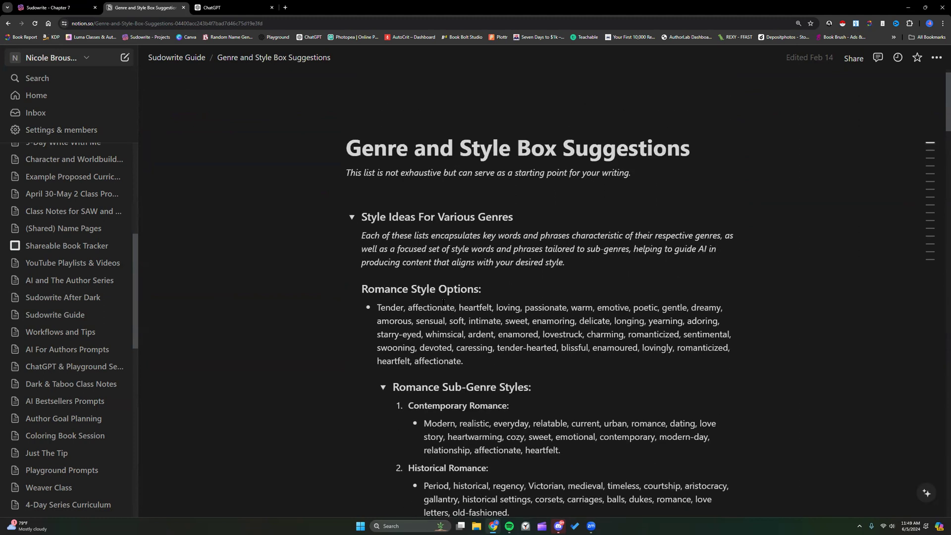
Skim the remaining genre overview headings in the suggestions page and open the 5-Day Write With Me page
left_click(353, 246)
scroll(397, 340, "down", 3)
scroll(398, 340, "down", 6)
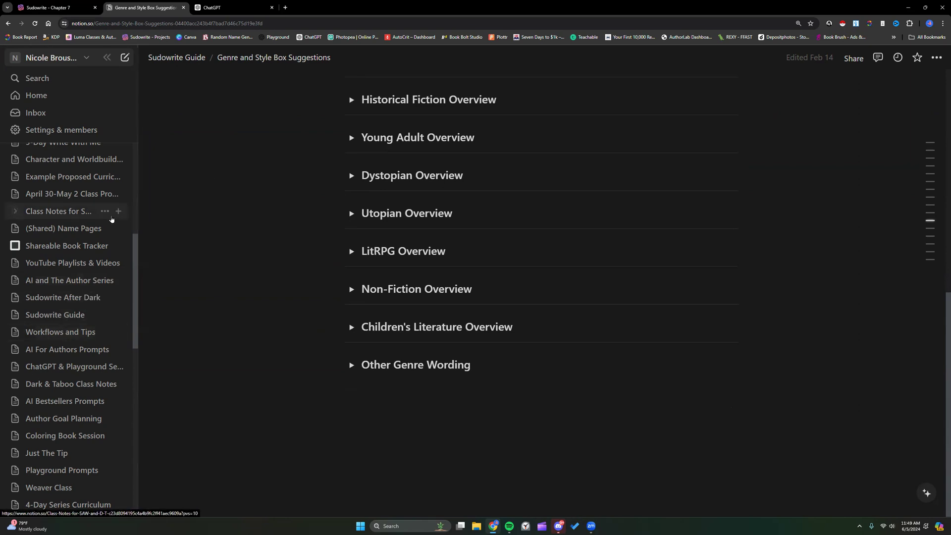
scroll(112, 220, "up", 6)
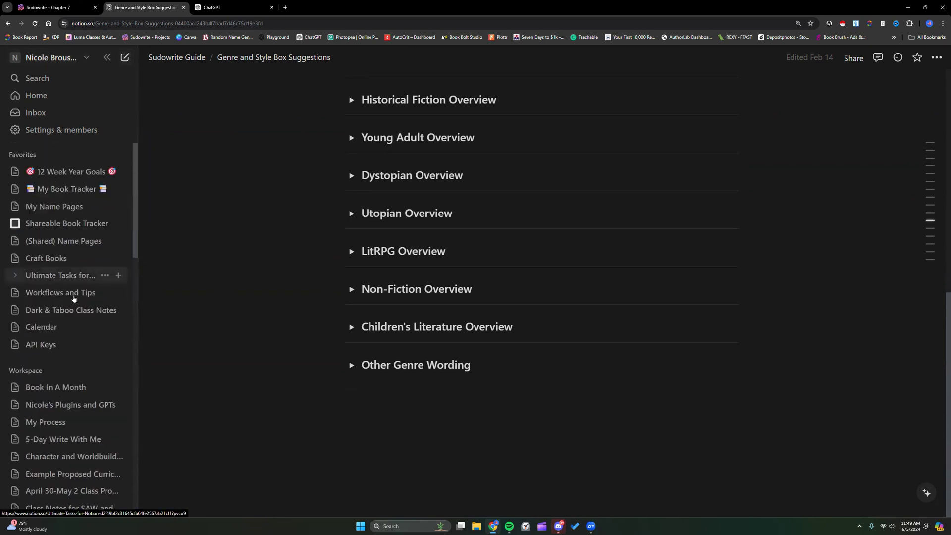
scroll(73, 297, "down", 5)
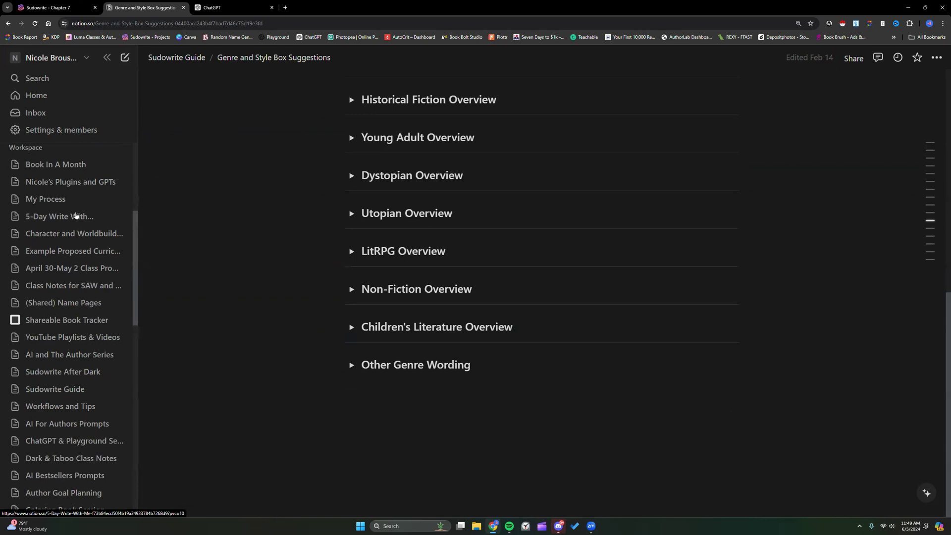
left_click(76, 216)
Switch to ChatGPT and read through its suggested wording for the genre box and the style box
left_click(212, 8)
scroll(470, 287, "down", 5)
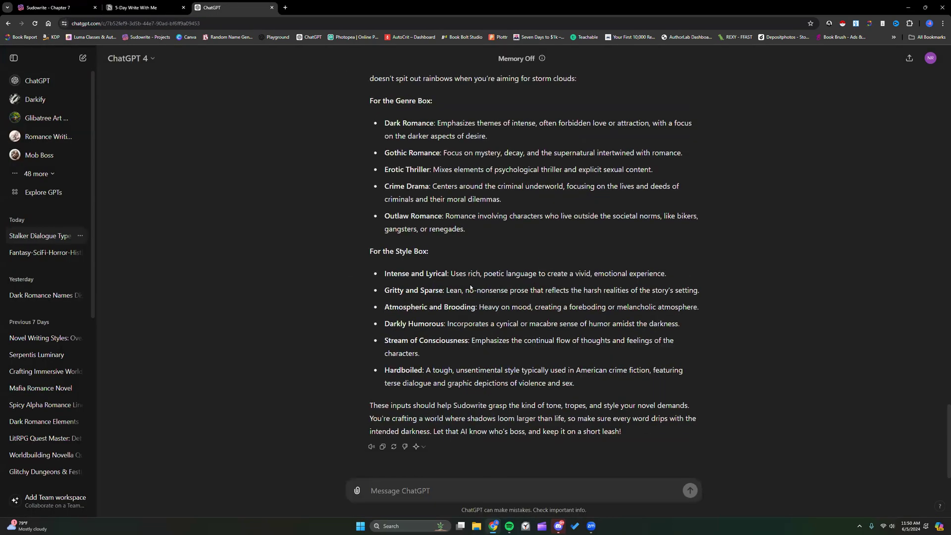
scroll(463, 285, "up", 3)
scroll(442, 200, "down", 1)
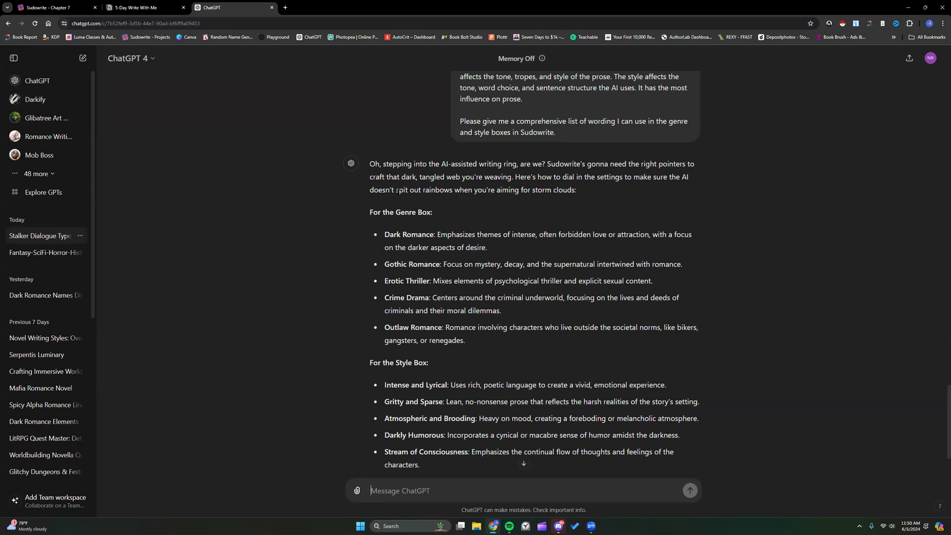
left_click_drag(369, 192, 454, 188)
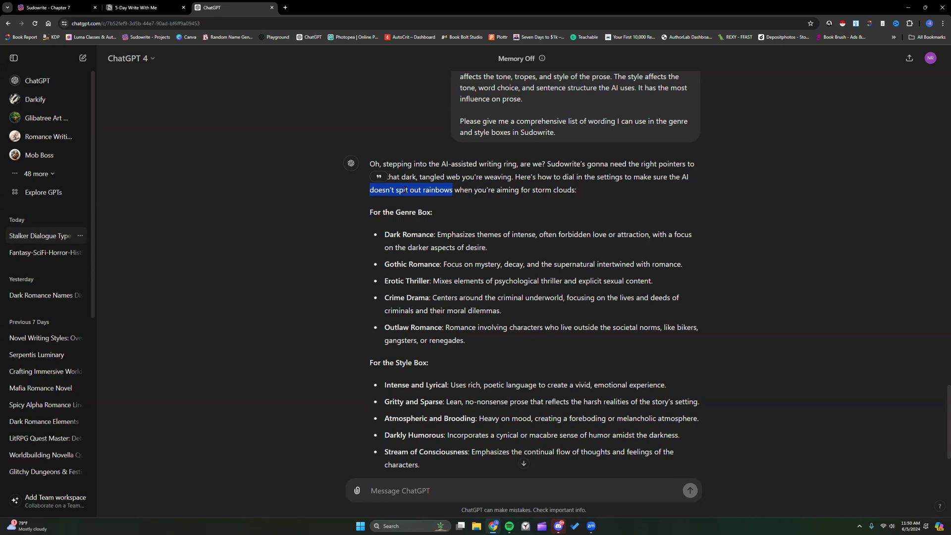
left_click_drag(497, 189, 573, 190)
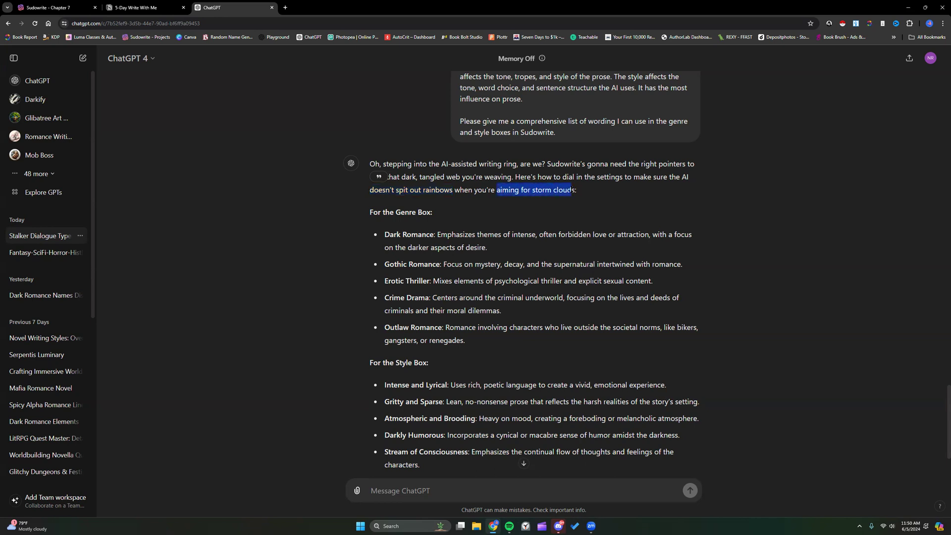
left_click_drag(369, 190, 583, 195)
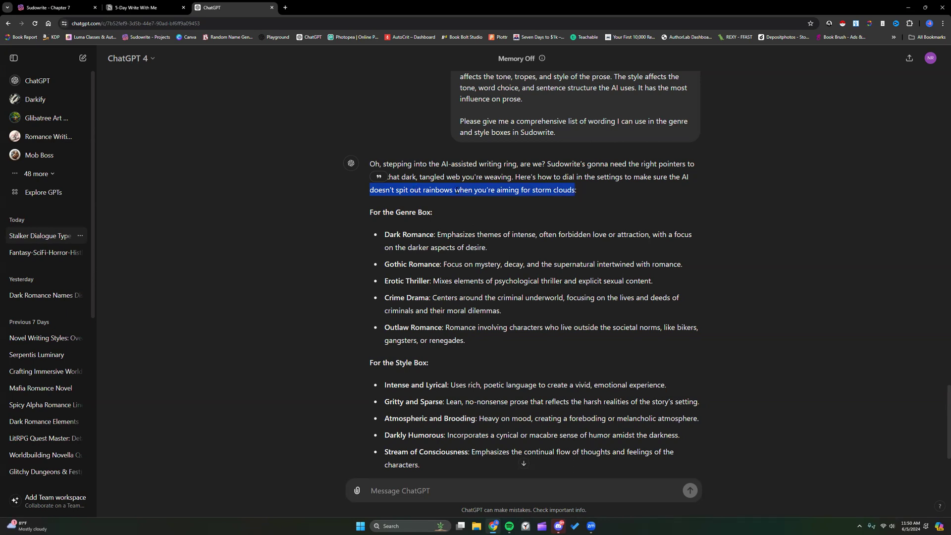
scroll(516, 190, "down", 2)
scroll(516, 189, "down", 2)
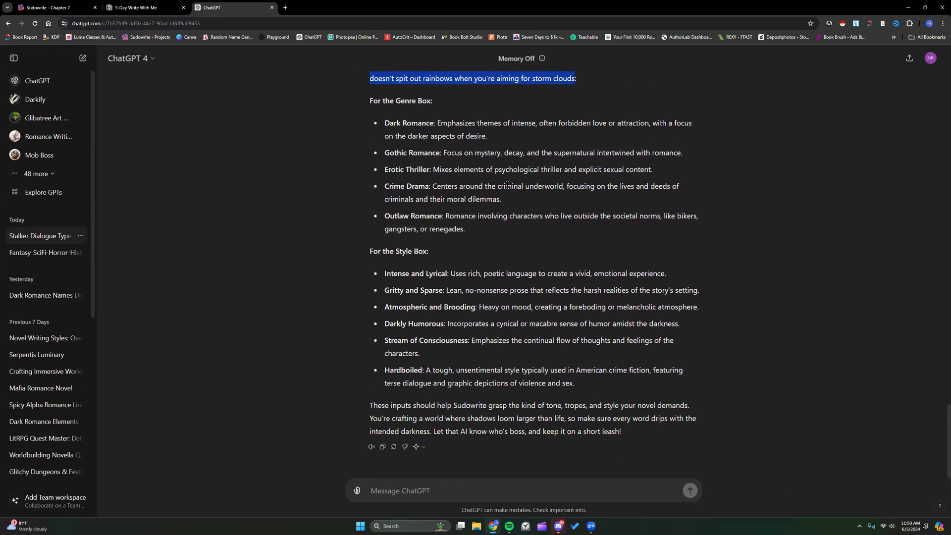
left_click_drag(386, 291, 454, 291)
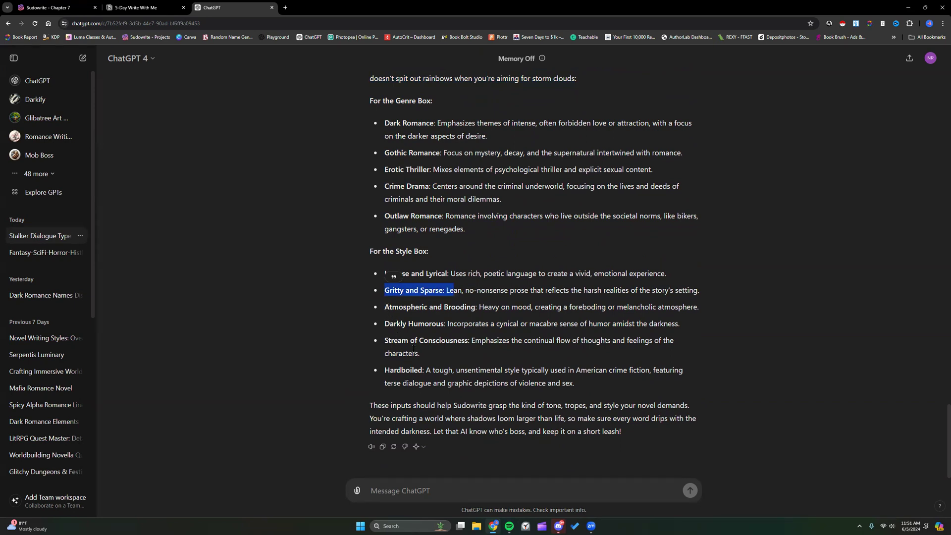
left_click(437, 489)
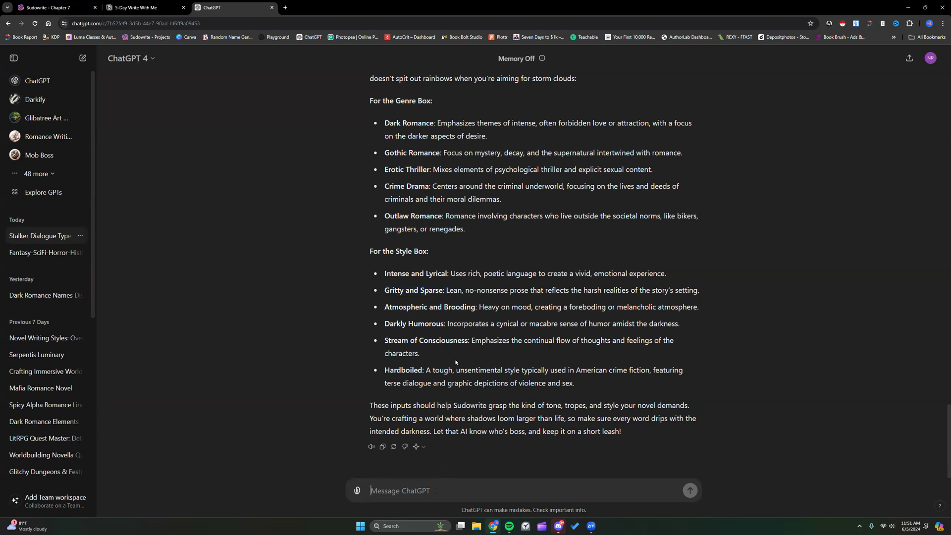
scroll(456, 362, "up", 2)
scroll(456, 362, "down", 2)
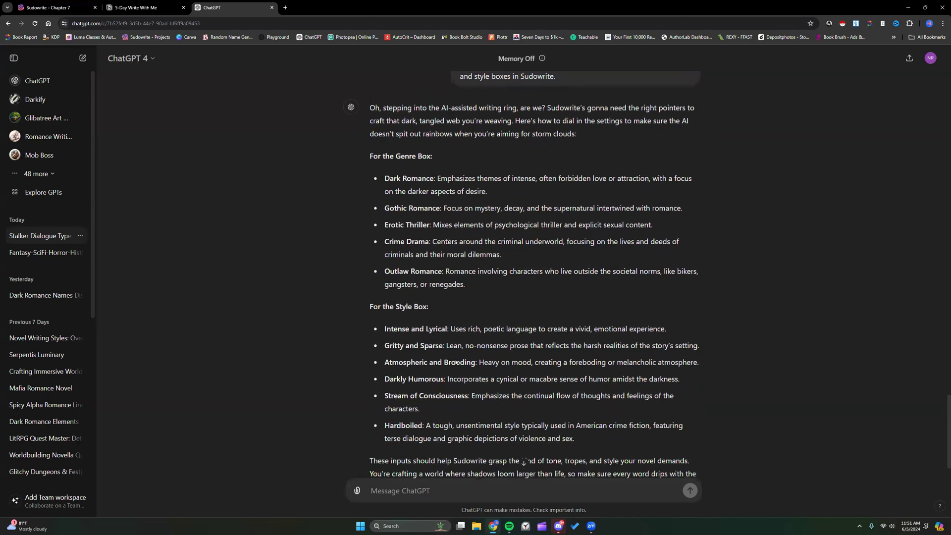
Copy "doesn't spit out rainbows when you're aiming for storm clouds" from the reply into a new message after "I like this wording:"
left_click_drag(370, 115, 575, 117)
scroll(578, 153, "up", 2)
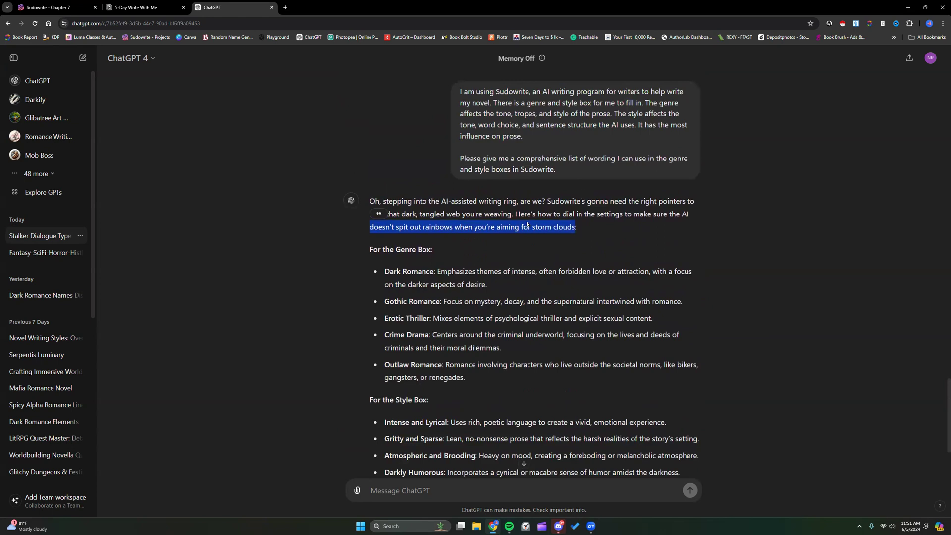
right_click(527, 226)
left_click(543, 235)
left_click(440, 492)
scroll(459, 410, "down", 3)
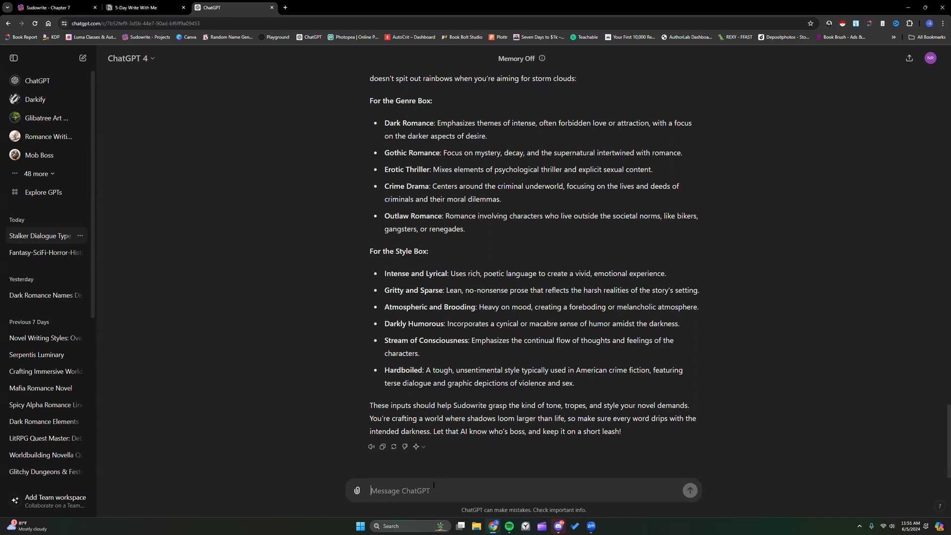
type("I like this wording:")
key("ctrl+v")
Complete the message with "I want to use this and similar for my genre and style boxes. Give me a comprehensive list." and send it
type(". I want to use this some")
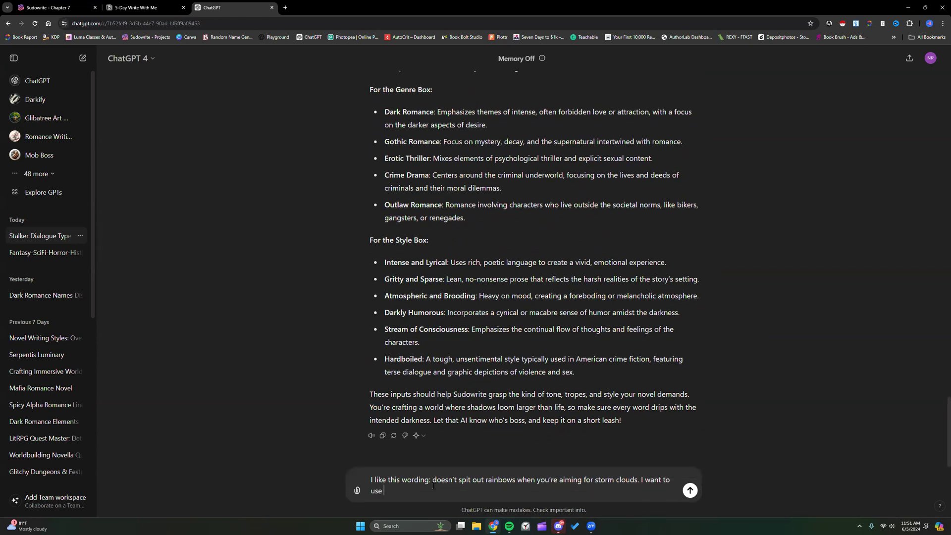
key("BackSpace")
key("BackSpace")
key("BackSpace")
key("BackSpace")
type("and ")
type("phrases of s")
type("imilar")
key("BackSpace")
key("BackSpace")
key("BackSpace")
key("BackSpace")
key("BackSpace")
key("BackSpace")
key("BackSpace")
key("BackSpace")
key("BackSpace")
key("BackSpace")
key("BackSpace")
key("BackSpace")
key("BackSpace")
key("BackSpace")
key("BackSpace")
key("BackSpace")
key("BackSpace")
type("similar for my genre and style box")
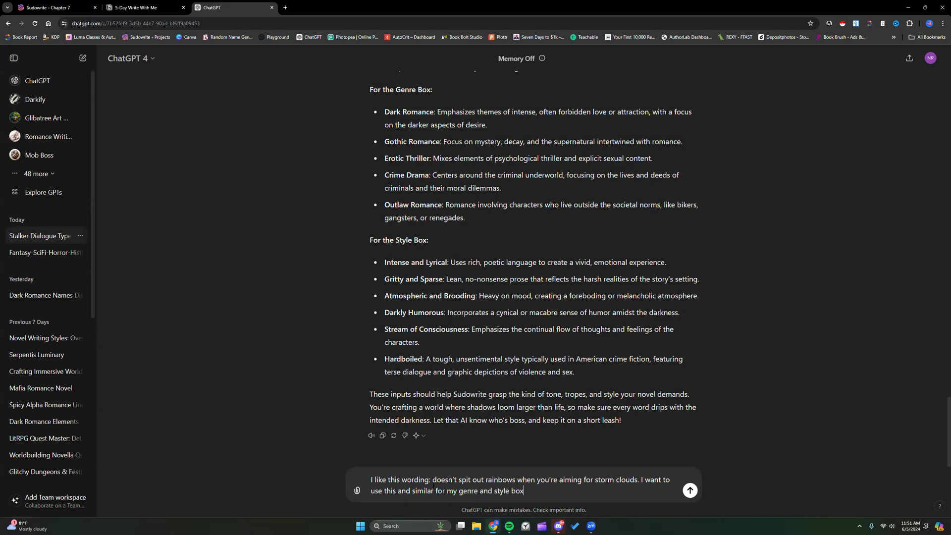
type("es. Give me a comprehensive list.")
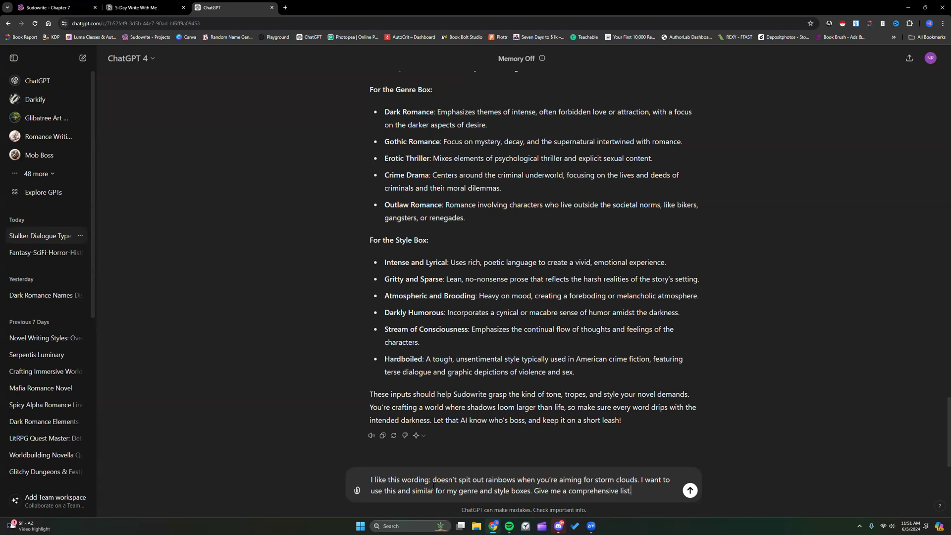
key("Return")
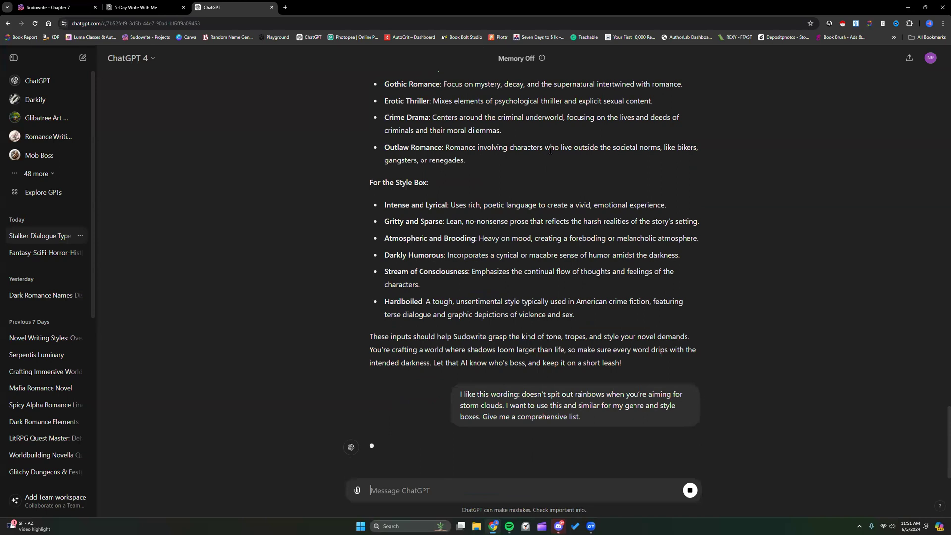
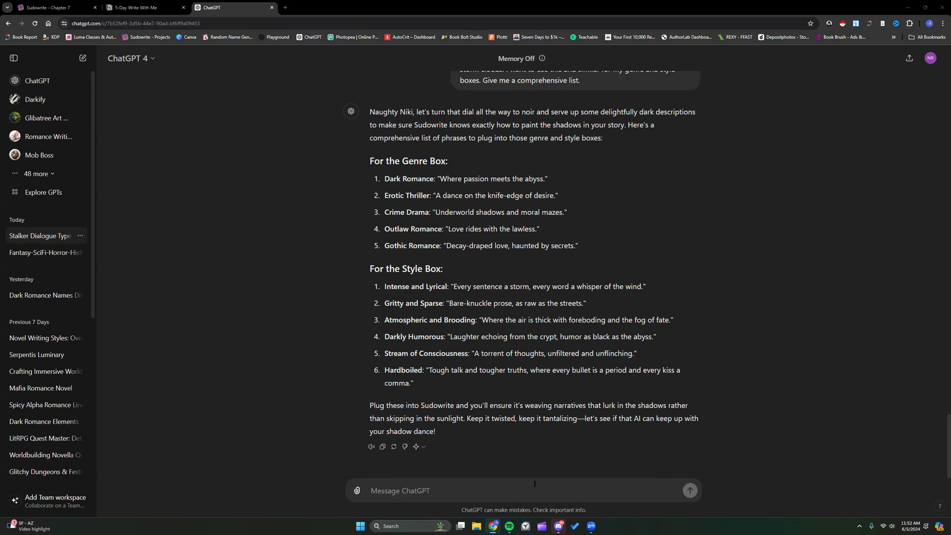
type("This ")
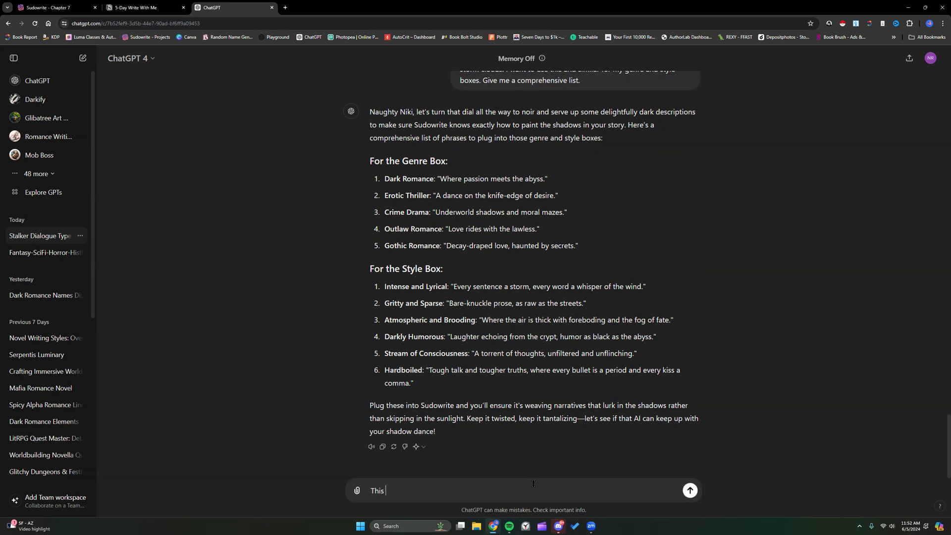
type("isn't what I meant. I meant I want to")
key("BackSpace")
key("BackSpace")
key("BackSpace")
key("BackSpace")
key("BackSpace")
key("BackSpace")
key("BackSpace")
key("BackSpace")
key("BackSpace")
key("BackSpace")
key("BackSpace")
key("BackSpace")
key("BackSpace")
key("BackSpace")
key("BackSpace")
key("BackSpace")
key("BackSpace")
key("BackSpace")
key("BackSpace")
key("BackSpace")
Review the earlier conversation's genre, theme, trope and writing style suggestions and both replies with genre and style box wording
scroll(564, 321, "up", 15)
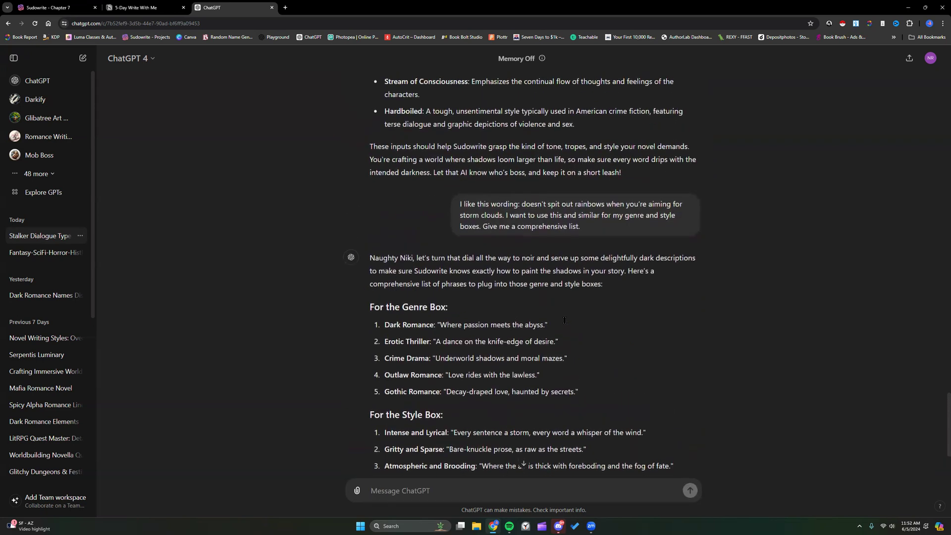
scroll(565, 322, "up", 10)
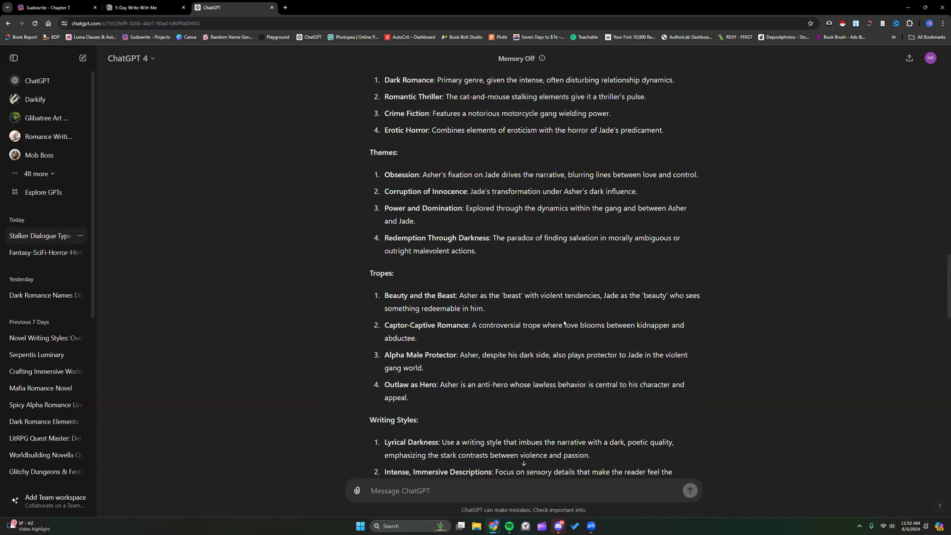
scroll(565, 323, "up", 1)
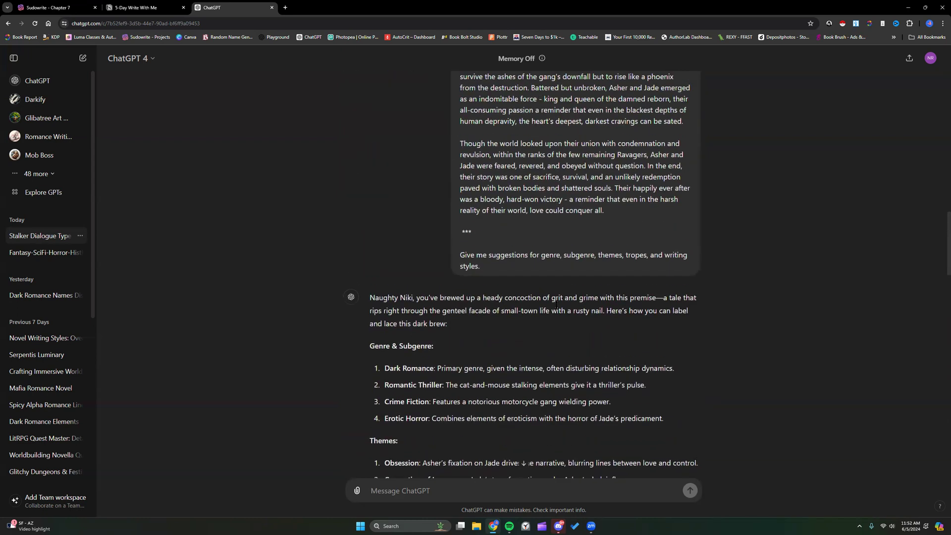
scroll(557, 305, "up", 1)
scroll(578, 201, "down", 3)
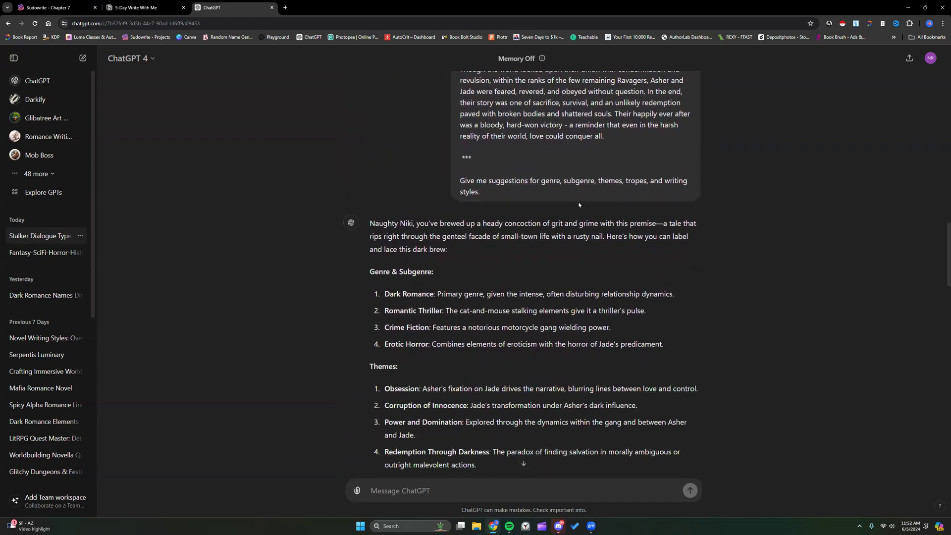
scroll(577, 208, "down", 19)
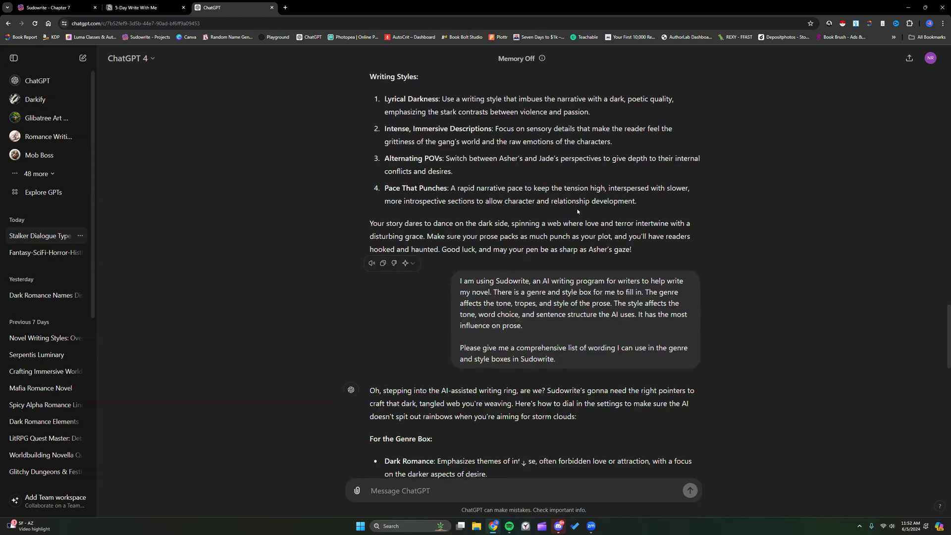
scroll(537, 232, "down", 1)
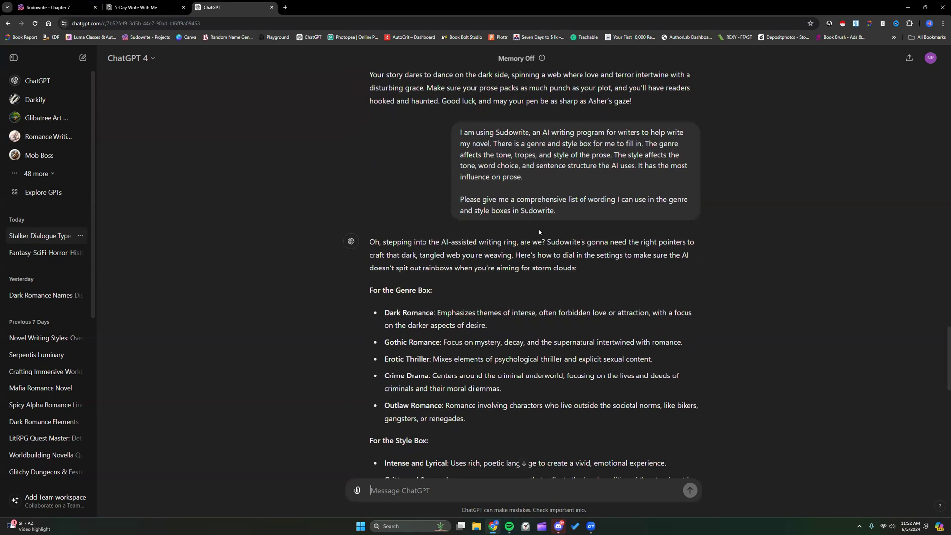
scroll(540, 229, "down", 3)
scroll(541, 229, "down", 10)
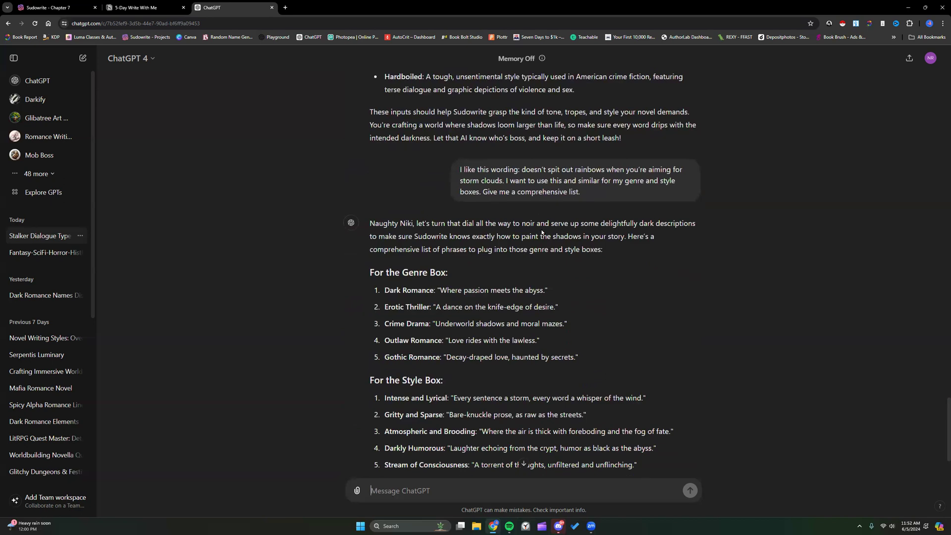
scroll(540, 276, "down", 3)
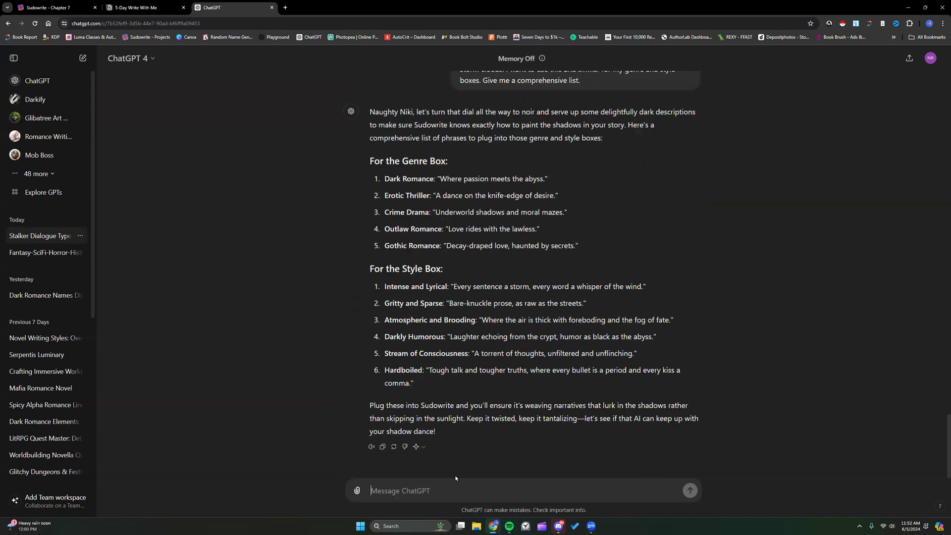
Draft the message "I want more style wording that tells the AI to avoid moralizing characters or their actions and gives me a crude, sparse prose style."
type("I want more phrases")
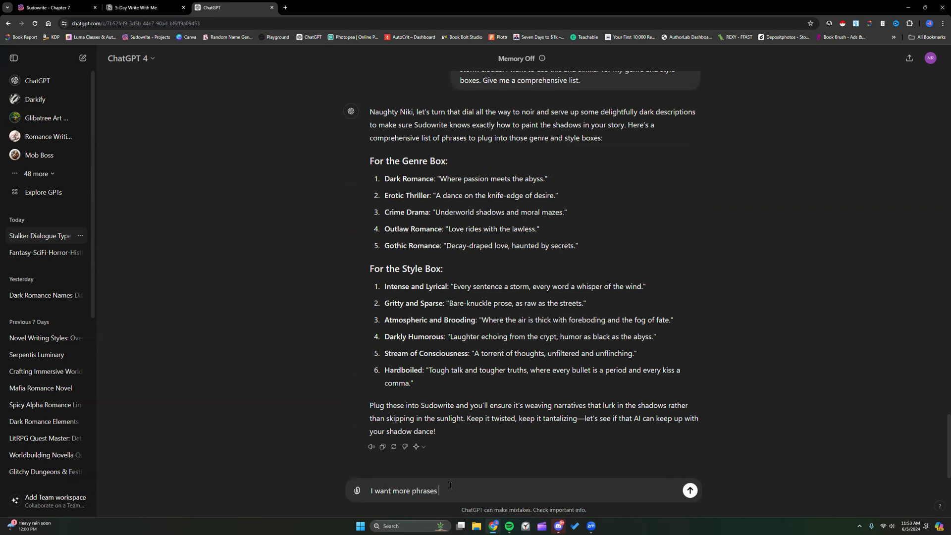
key("BackSpace")
key("BackSpace")
key("BackSpace")
key("BackSpace")
key("BackSpace")
type("style wor")
type("ding that ")
type("helps")
key("BackSpace")
key("BackSpace")
key("BackSpace")
key("BackSpace")
type("tells the AI to avoid mo")
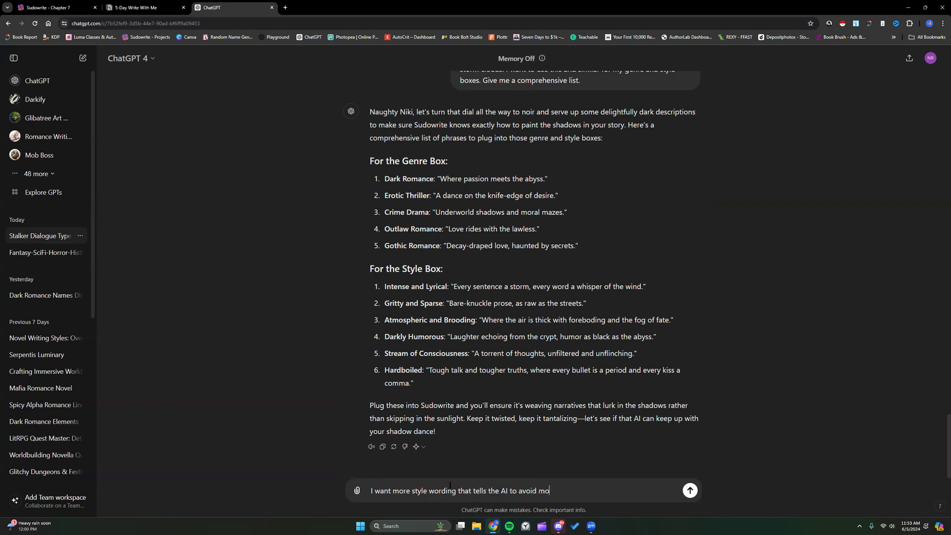
type("ralizing ")
type("characters or their")
type(" actions and giv")
type("es me ")
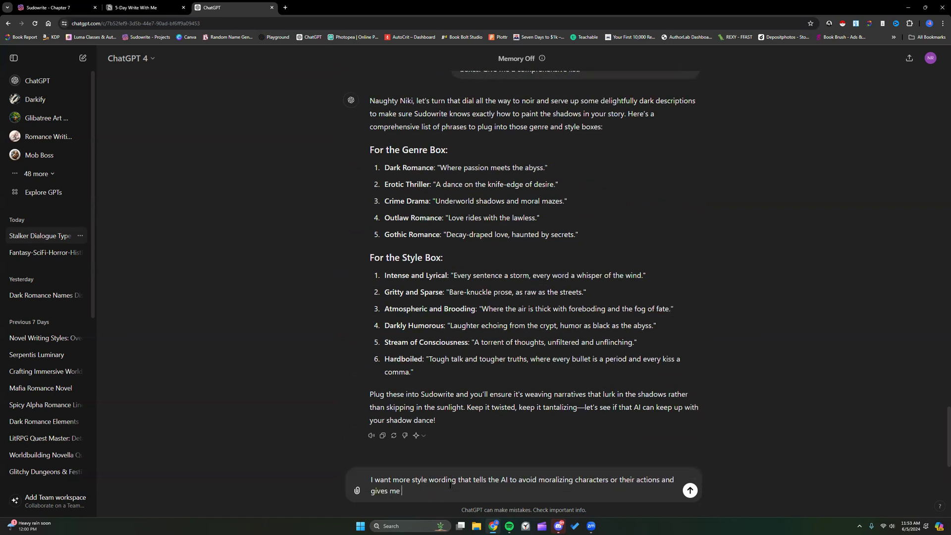
type("crude")
key("BackSpace")
key("BackSpace")
key("BackSpace")
key("BackSpace")
key("BackSpace")
type("a crude, sparse prose style.")
Check the drafted style request, remove the word "more" before "style wording" and send the message
left_click_drag(524, 481, 608, 480)
left_click_drag(409, 491, 477, 491)
left_click(514, 491)
left_click(410, 477)
key("BackSpace")
key("BackSpace")
key("BackSpace")
key("BackSpace")
key("BackSpace")
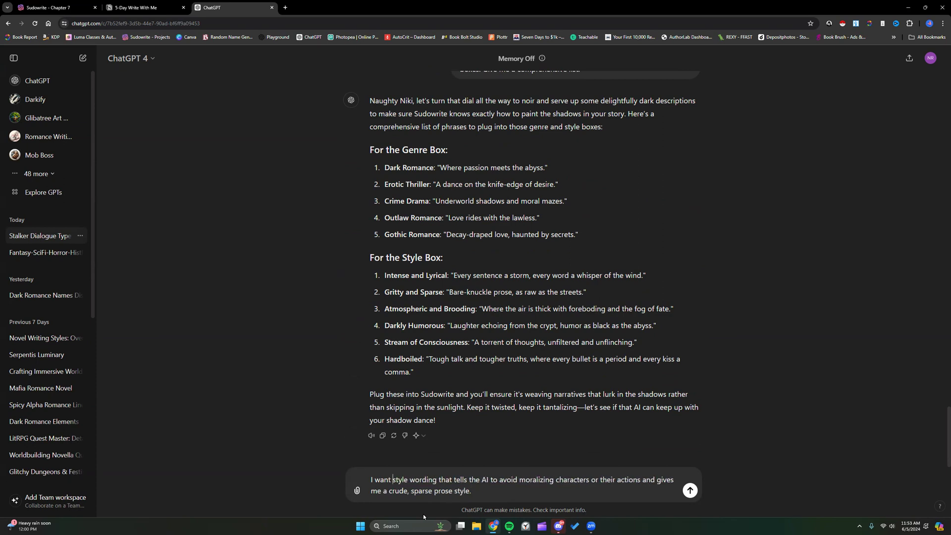
key("Return")
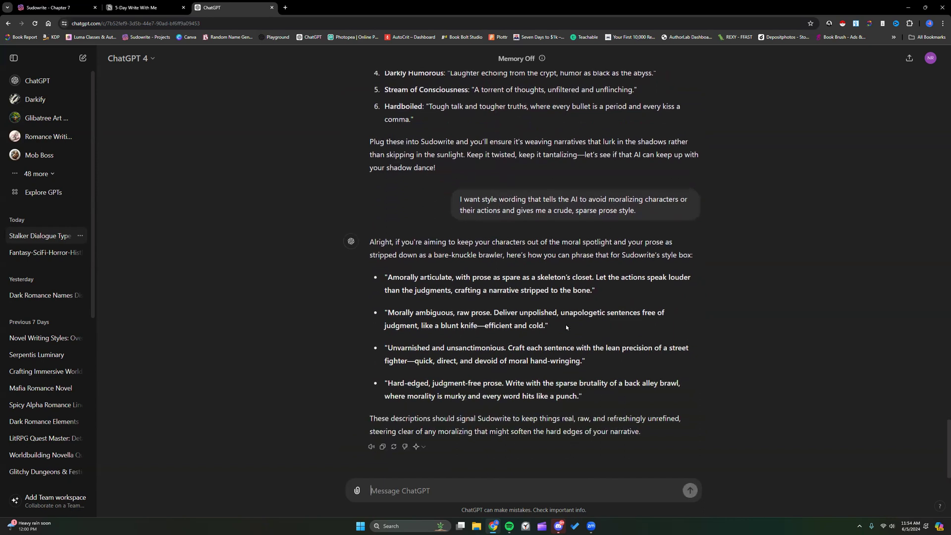
Send the message "Give me a comprehensive list of writing styles and narrative styles for a psychological thriller novel."
type("Give me a comprehensvive list of")
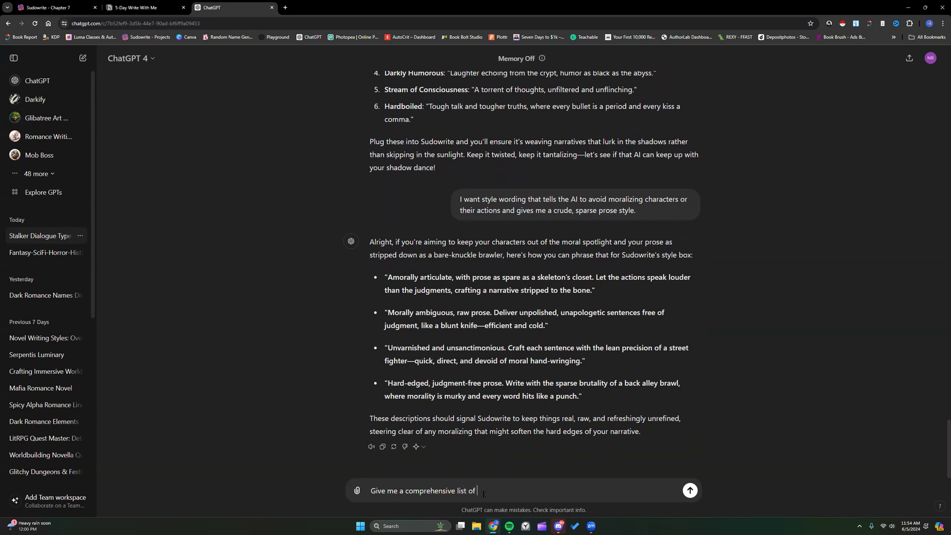
type(" writing styles,")
key("BackSpace")
key("BackSpace")
key("BackSpace")
type("es and narrative styles for")
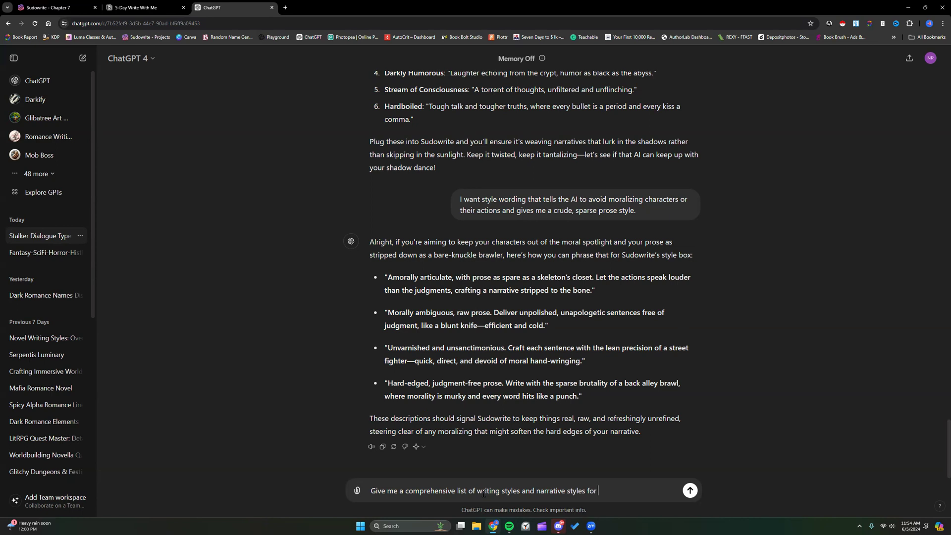
type(" a psychoc")
type("ogical thrille n")
type("r novel.")
key("Return")
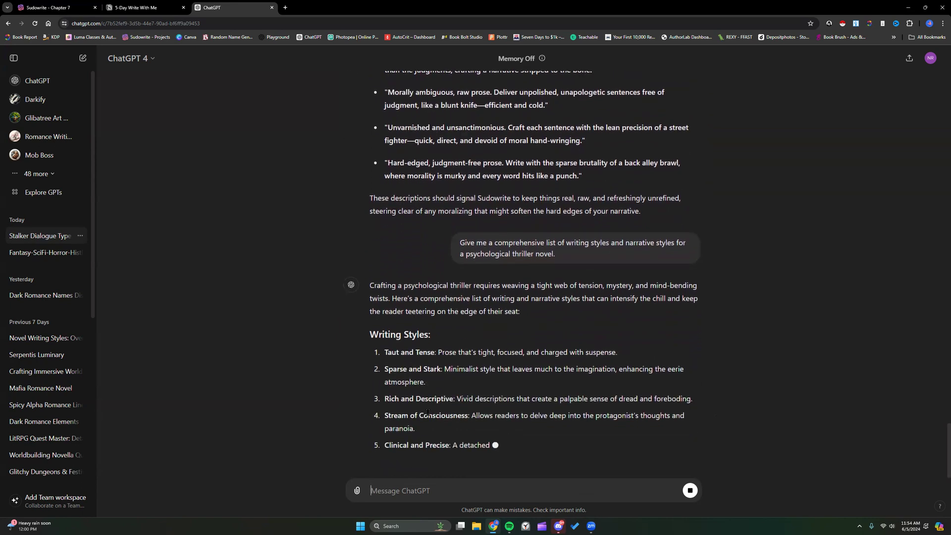
Switch to Sudowrite, open the Captive (Class) project and show the Genre section of its Story Bible
left_click(49, 7)
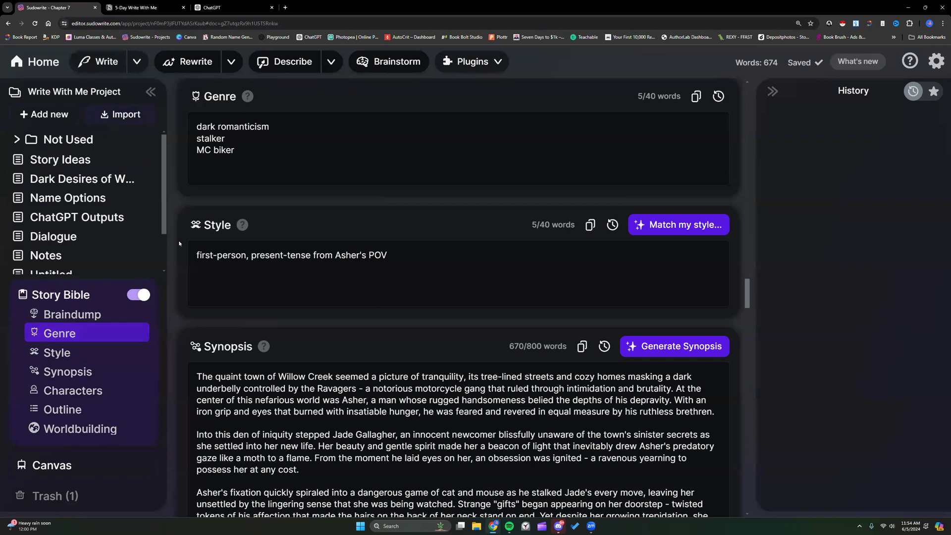
left_click(36, 62)
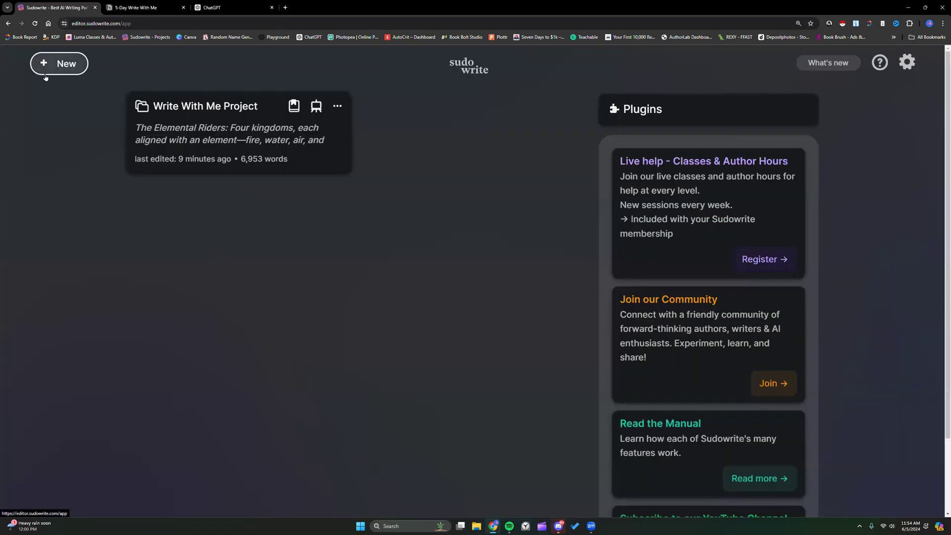
left_click(504, 222)
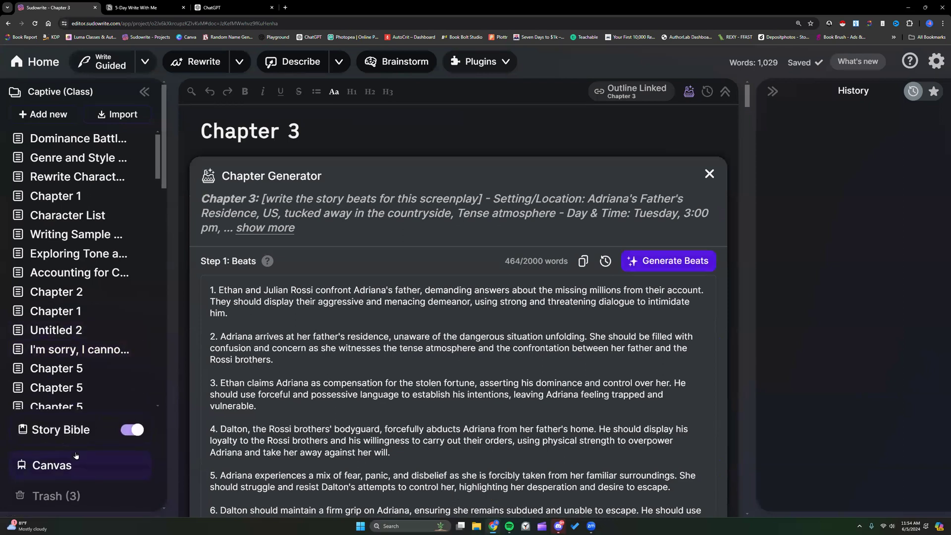
left_click(73, 430)
left_click(89, 334)
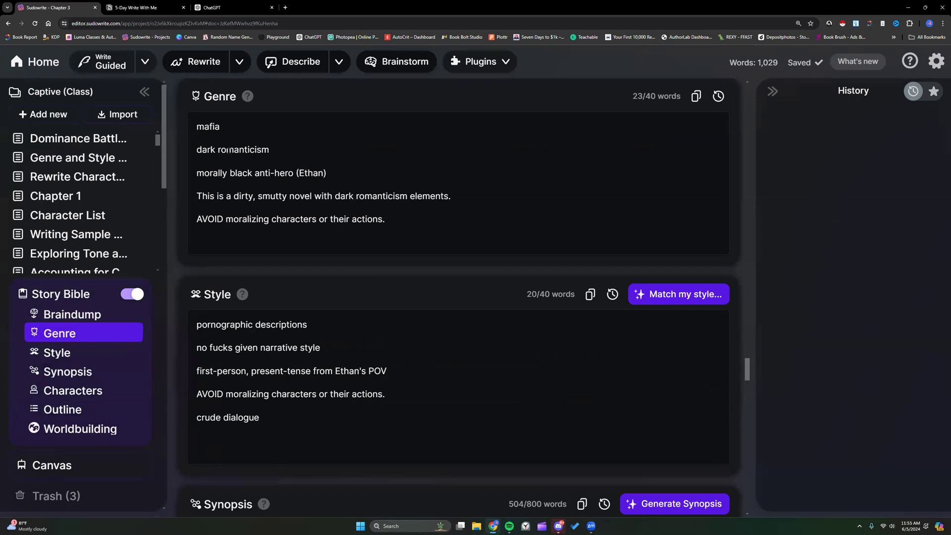
Examine the anti-hero line in the Genre box and the AVOID moralizing lines in both the Genre and Style boxes
left_click_drag(196, 173, 331, 170)
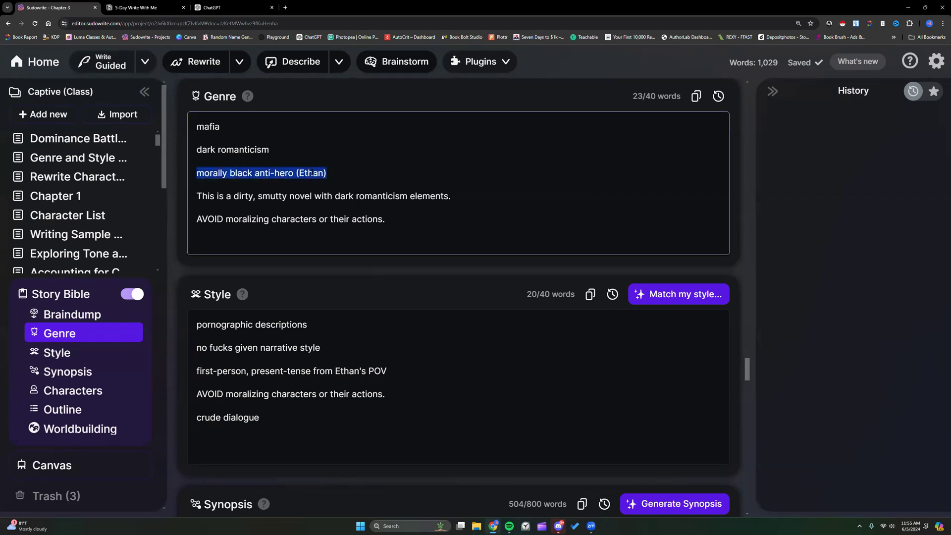
left_click(314, 196)
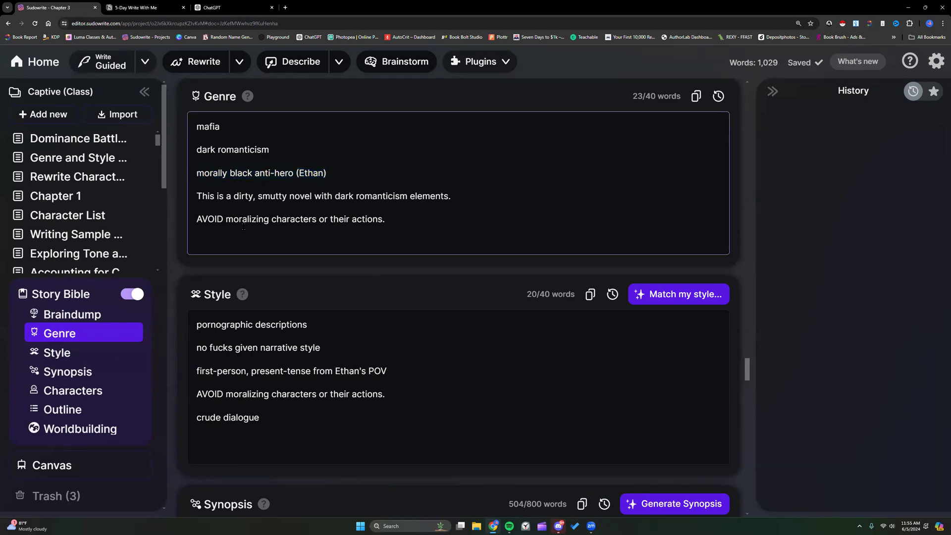
left_click_drag(201, 217, 392, 221)
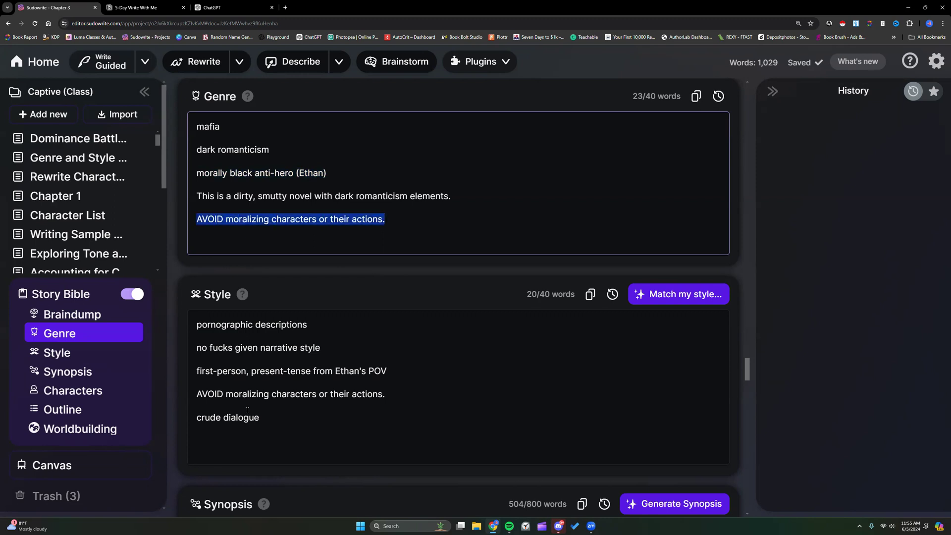
left_click_drag(199, 394, 390, 395)
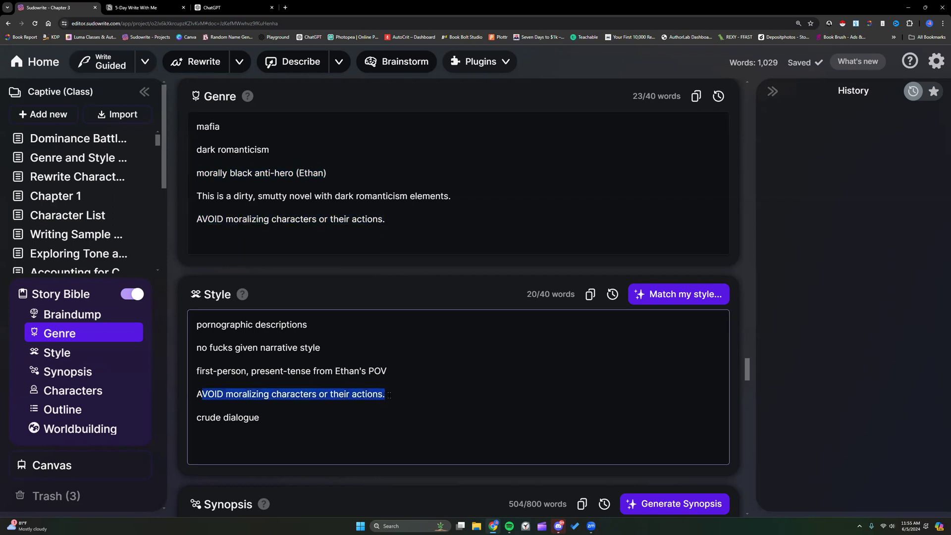
left_click(390, 397)
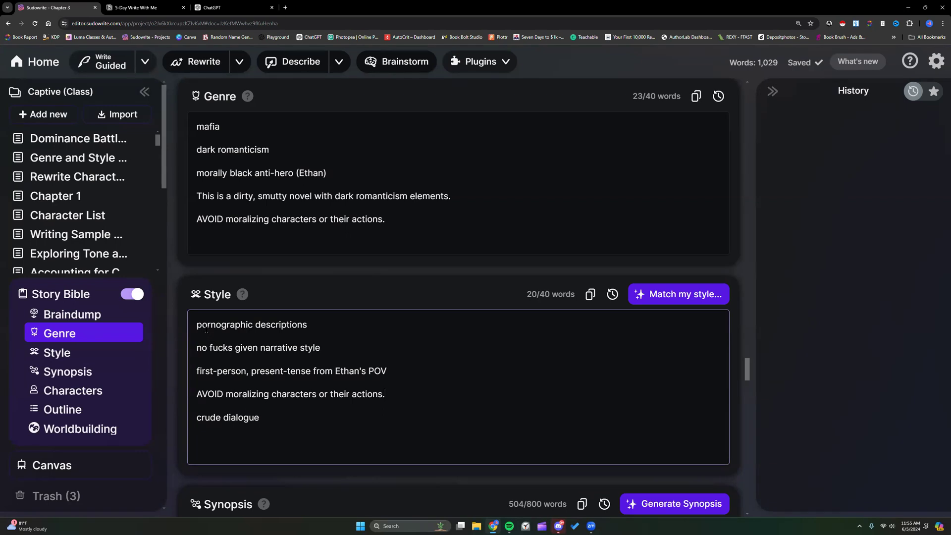
Copy the Style box's wording into the empty Untitled 2 document, with its Chapter Generator hidden
left_click(591, 295)
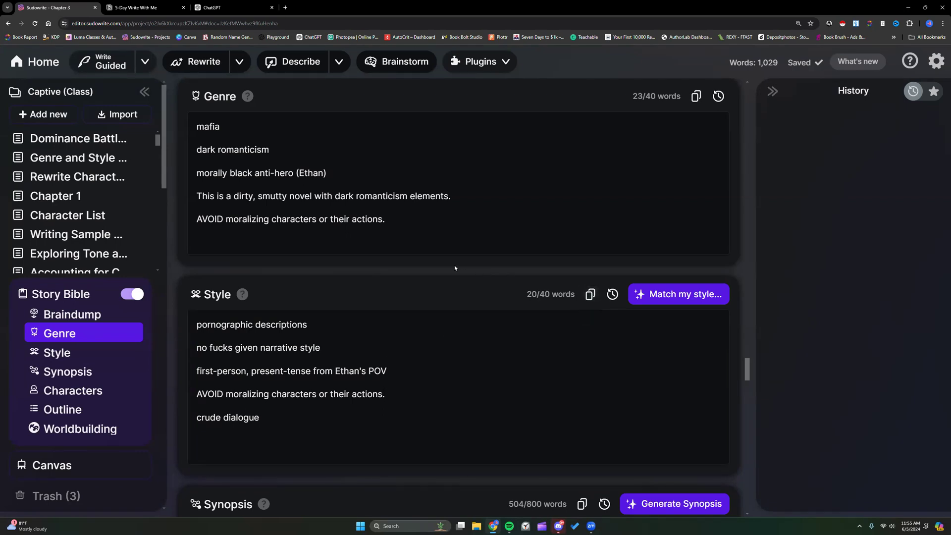
scroll(455, 267, "up", 8)
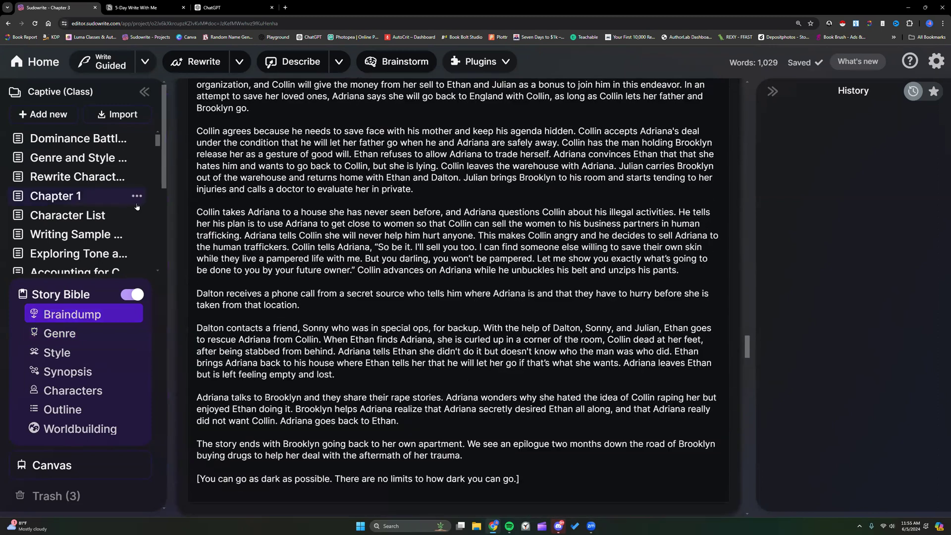
scroll(138, 207, "down", 5)
left_click(81, 219)
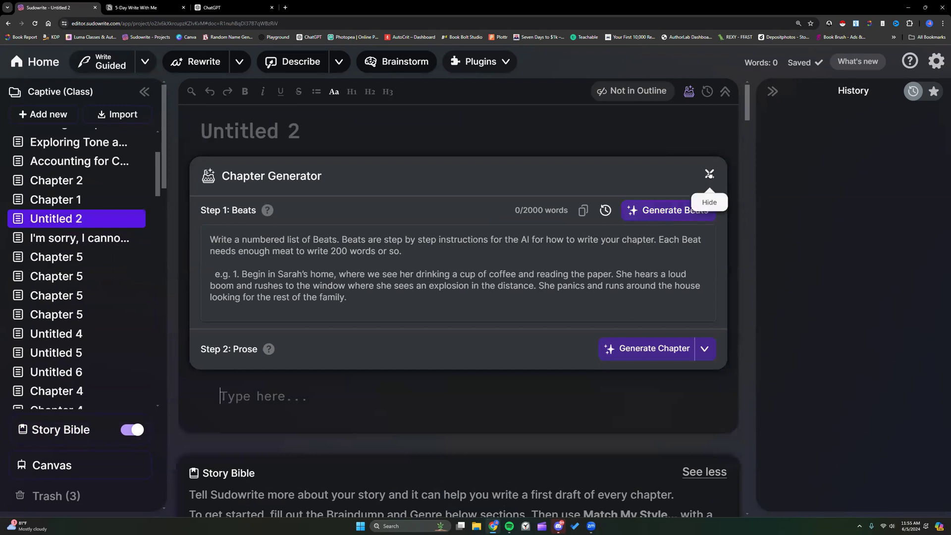
left_click(709, 174)
right_click(282, 166)
left_click(297, 250)
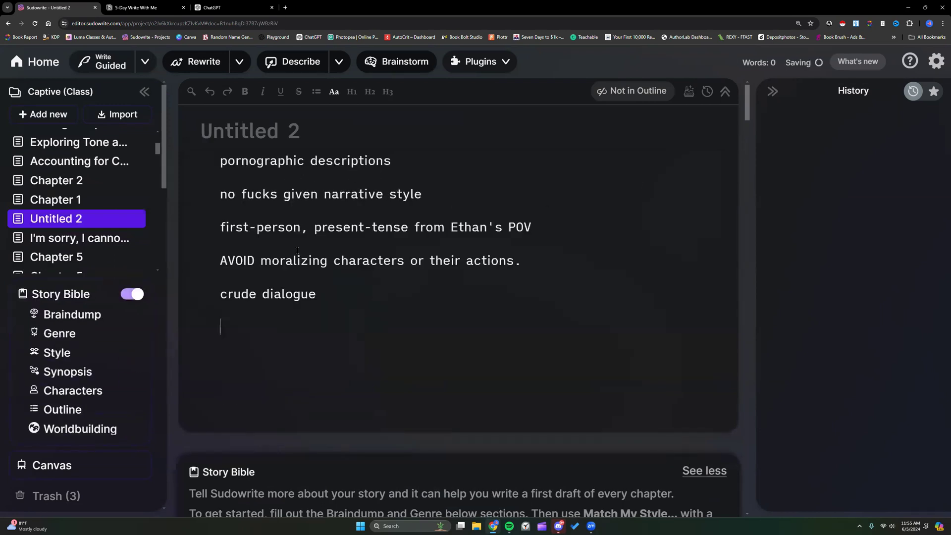
Copy the Genre box's wording into Untitled 2 below the pasted style lines
left_click(74, 338)
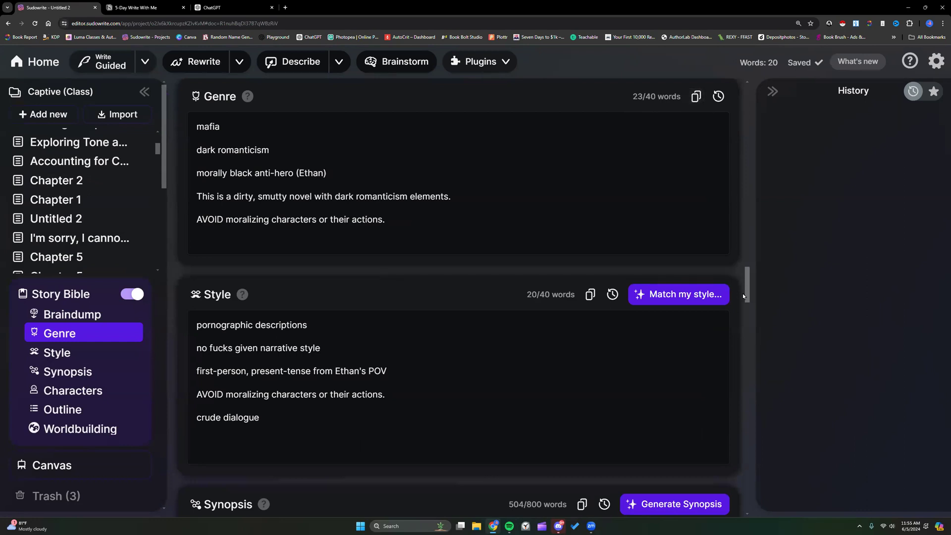
scroll(147, 252, "down", 8)
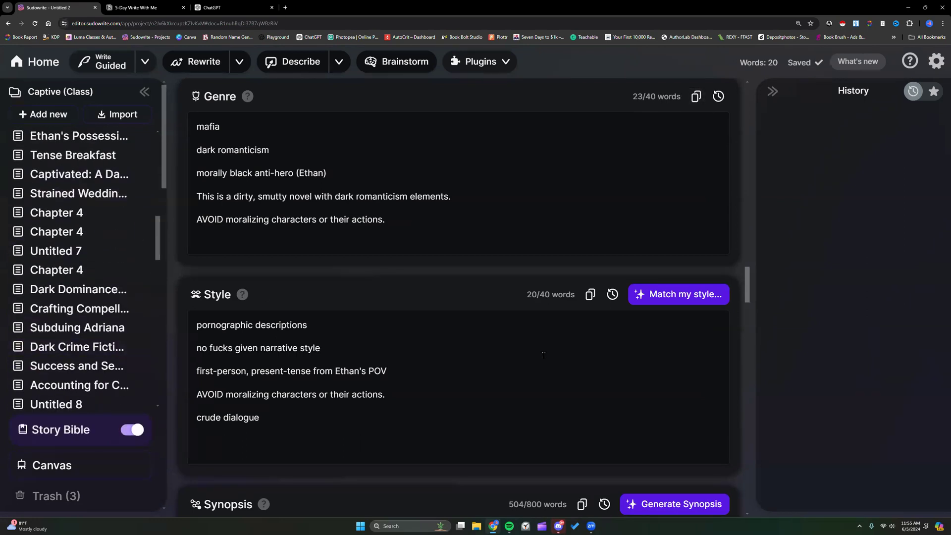
left_click_drag(755, 92, 754, 82)
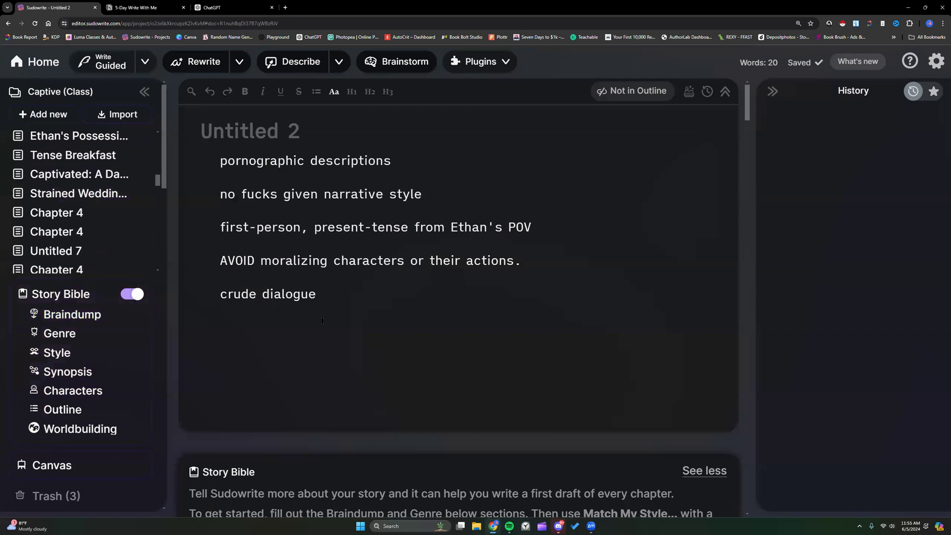
key("Return")
right_click(270, 357)
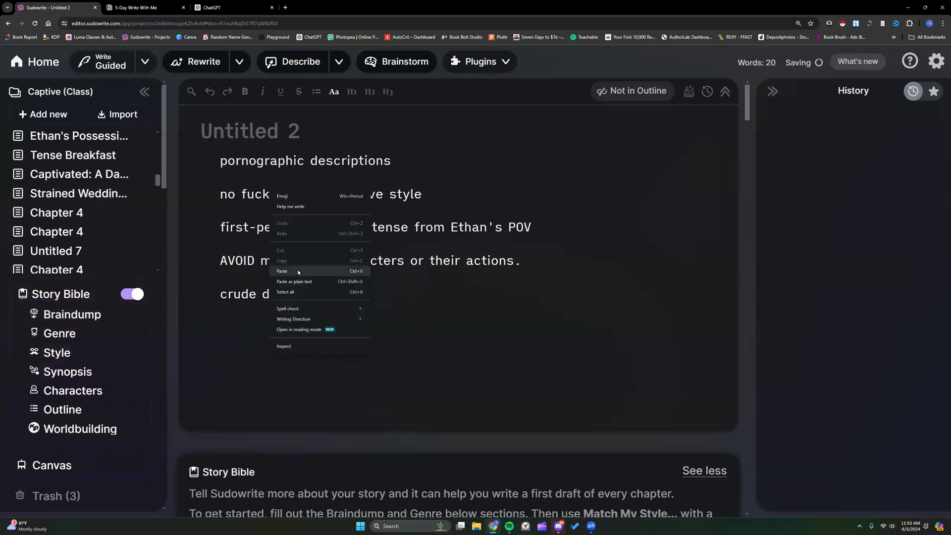
left_click(299, 272)
Copy all the style and genre wording from Untitled 2 and open the Write With Me Project at its Genre section
left_click_drag(221, 162, 527, 353)
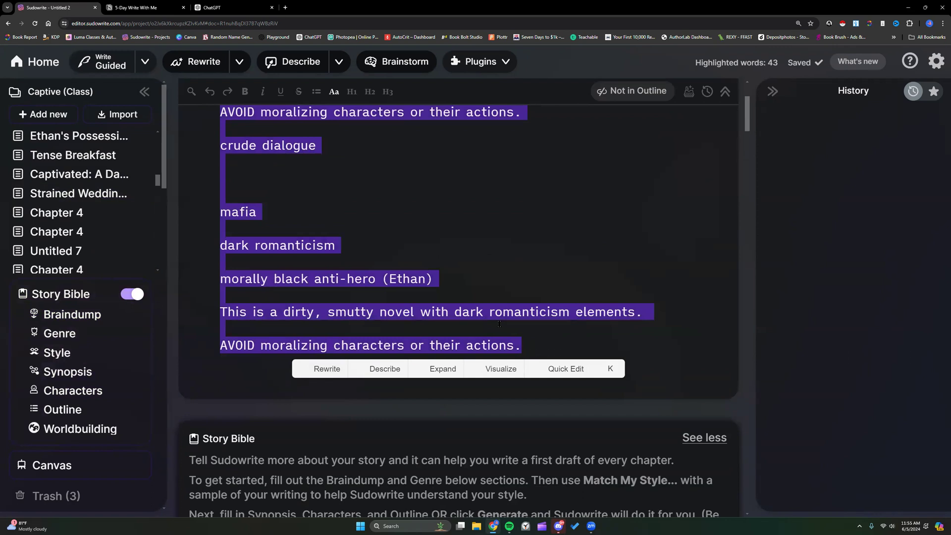
left_click(30, 60)
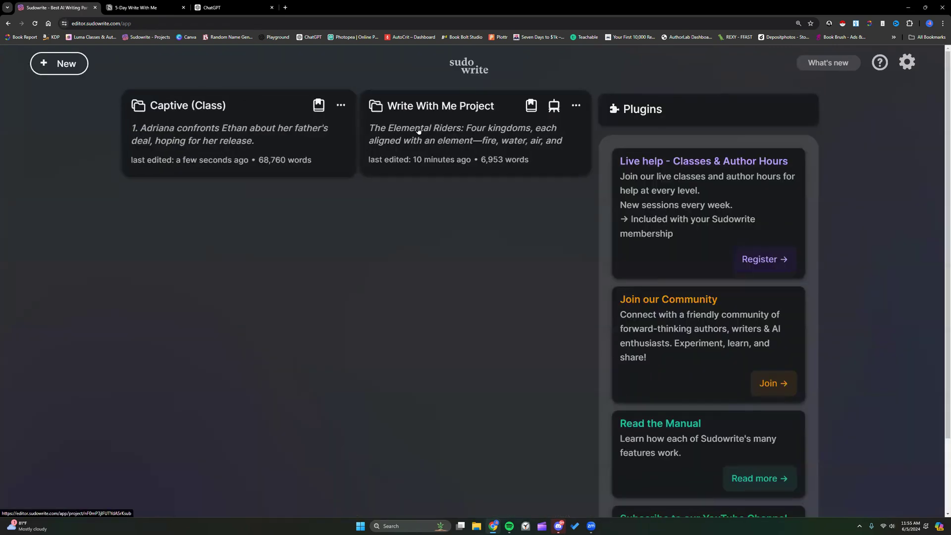
left_click(419, 130)
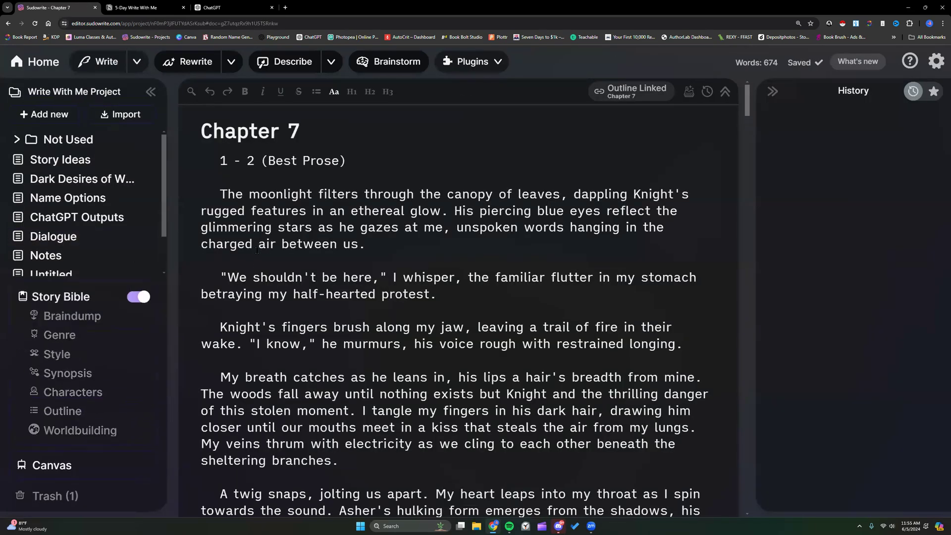
scroll(440, 282, "down", 15)
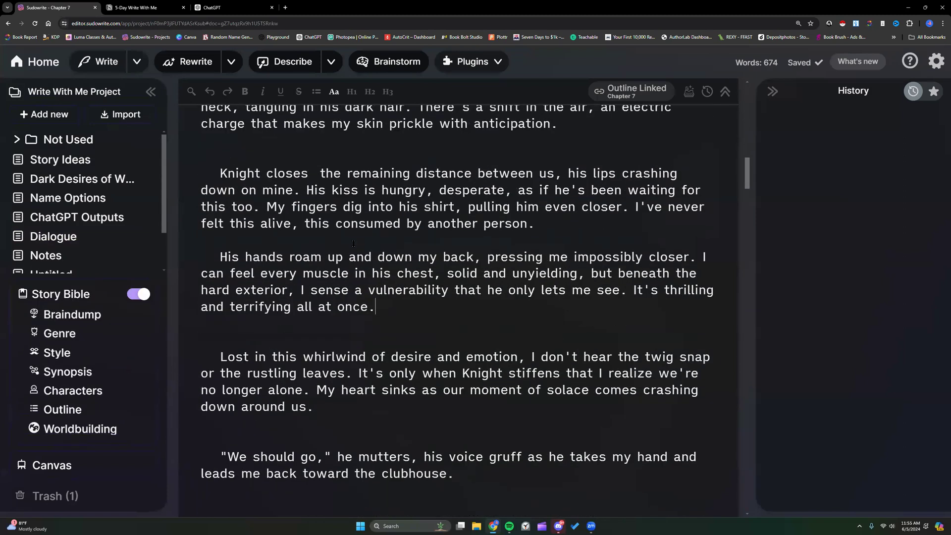
left_click(60, 334)
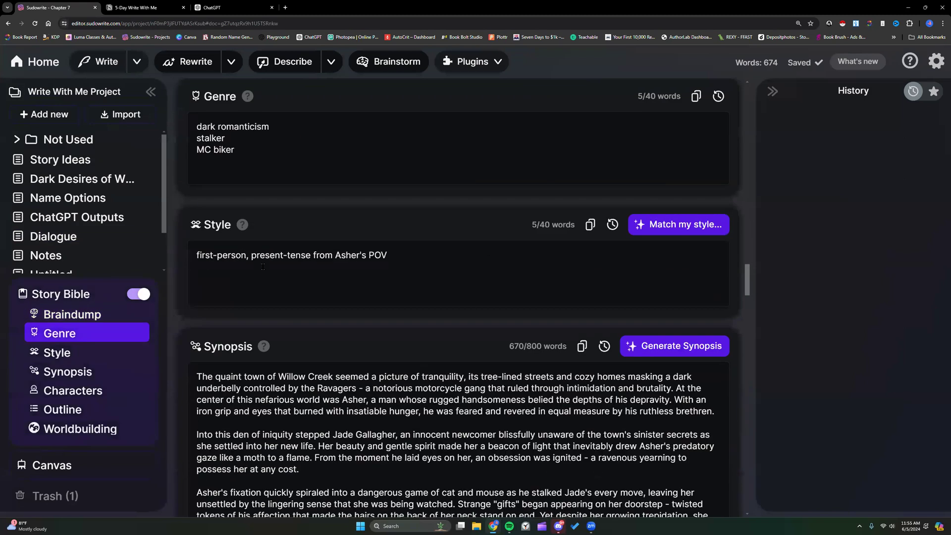
Paste the copied style and genre wording into the Notes document, a few blank lines below the Asher note
left_click(73, 259)
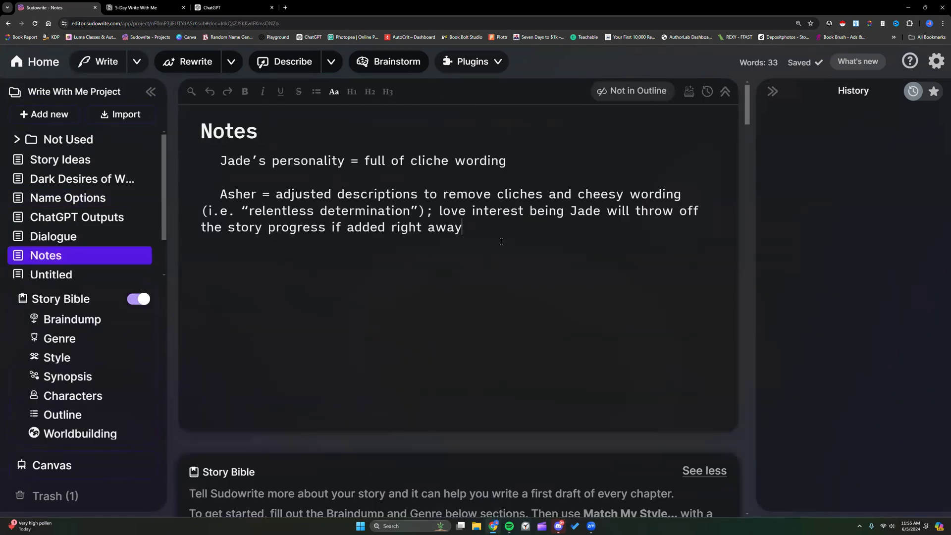
key("Return")
key("Return")
key("Return")
key("Return")
right_click(297, 292)
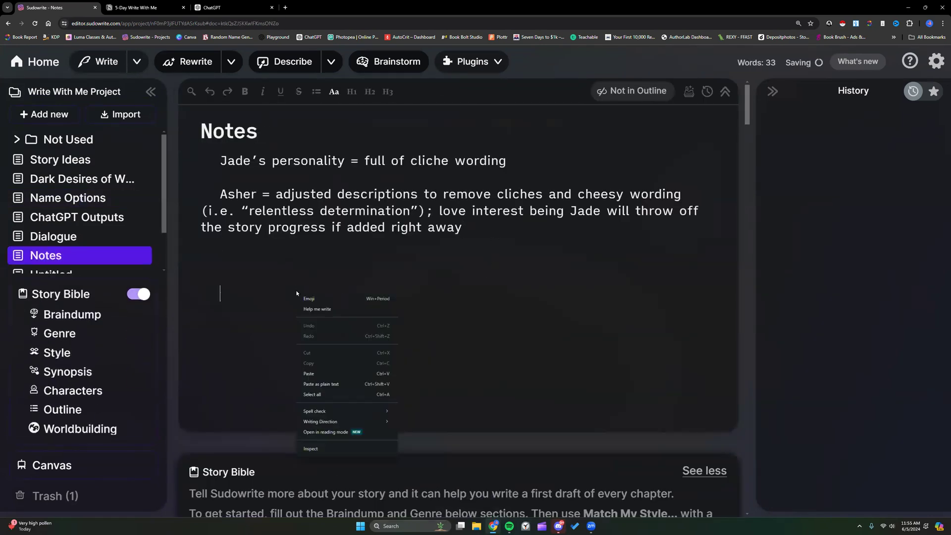
left_click(330, 374)
Copy the style lines from "pornographic descriptions" to "crude dialogue" in Notes into the Style box below the Asher's POV line
left_click_drag(220, 293, 350, 428)
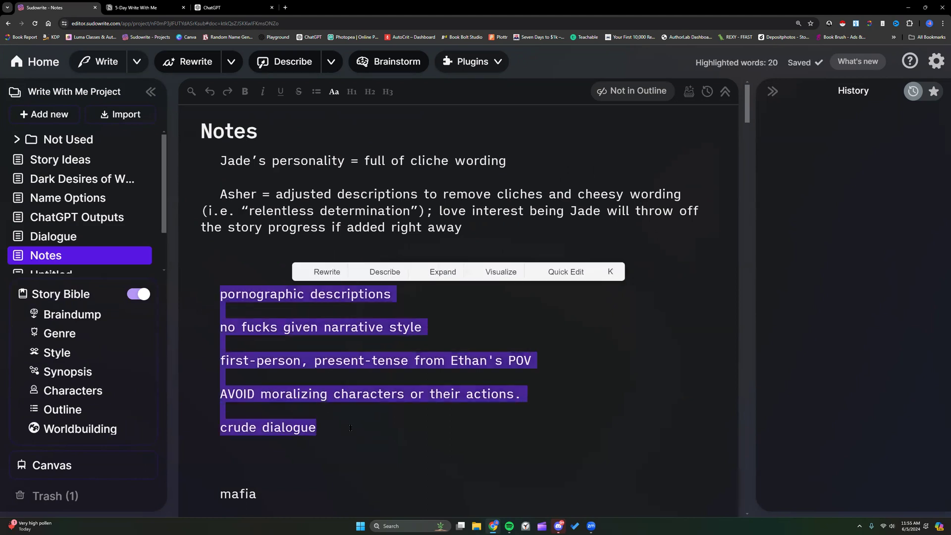
left_click(94, 352)
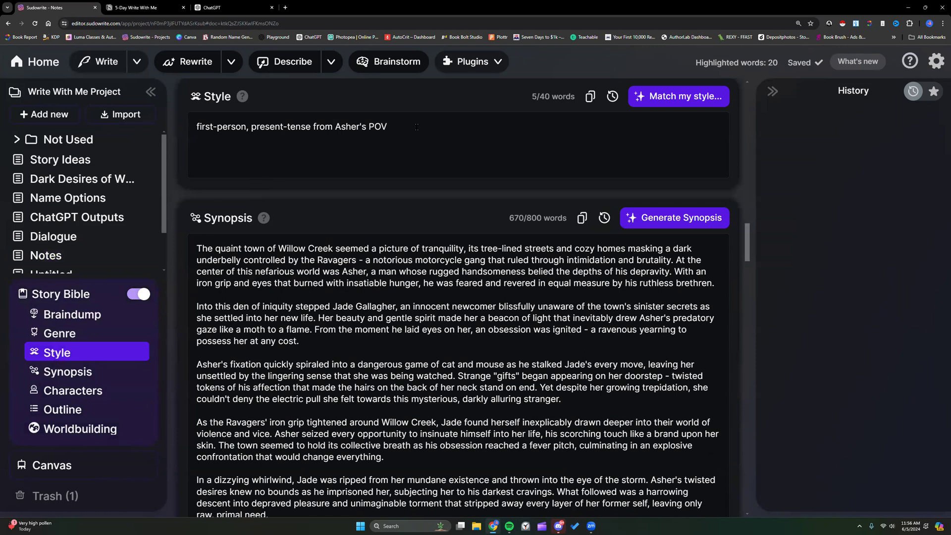
left_click(410, 130)
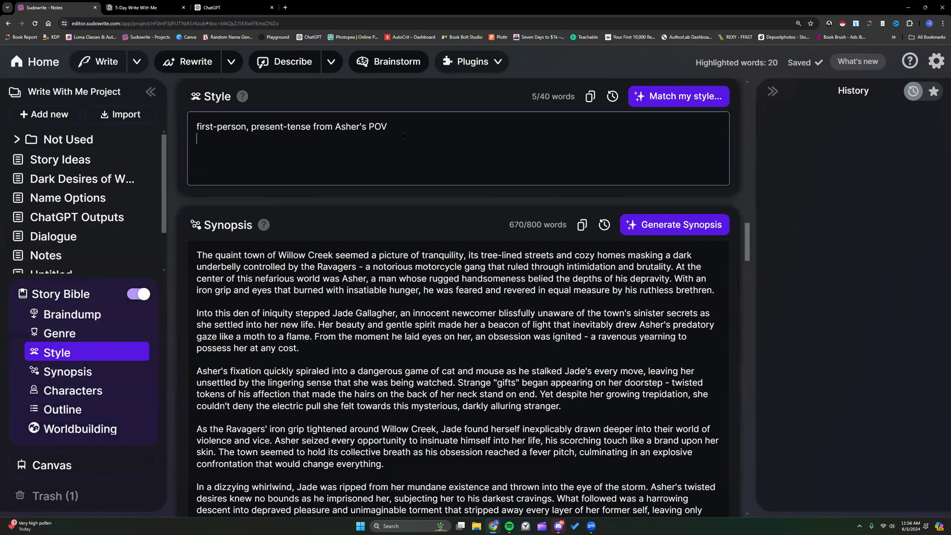
key("ctrl+v")
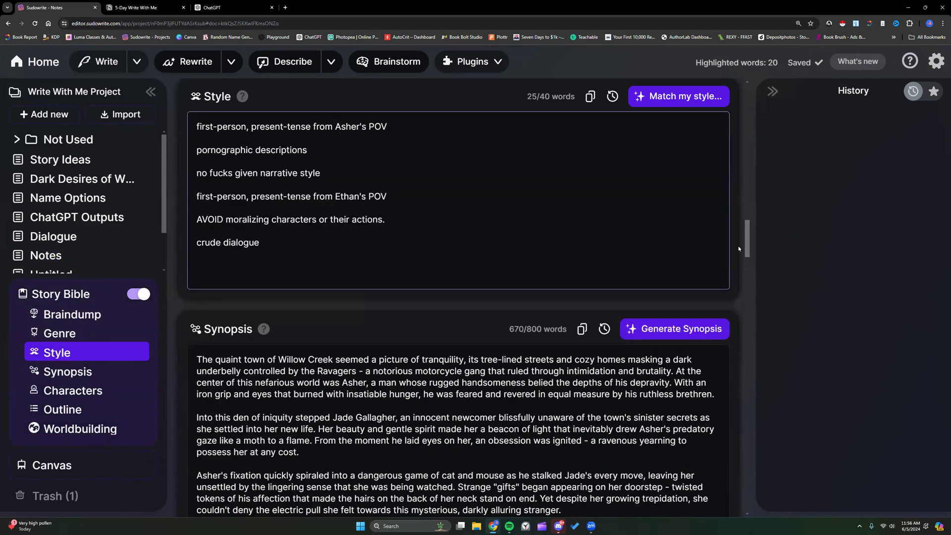
Copy the genre lines from "mafia" to "AVOID moralizing characters or their actions." in Notes into the Genre box below "MC biker"
left_click_drag(748, 238, 747, 104)
scroll(266, 286, "down", 5)
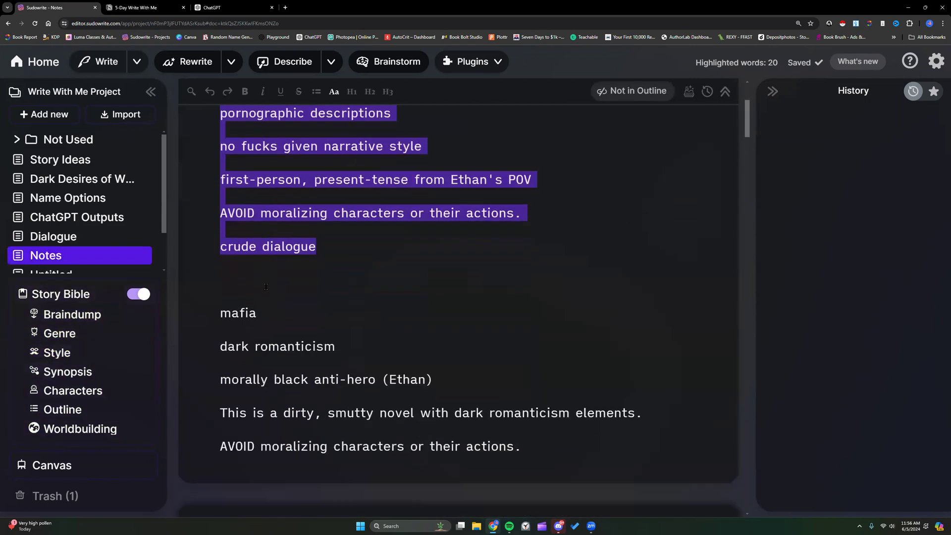
left_click_drag(221, 233, 565, 405)
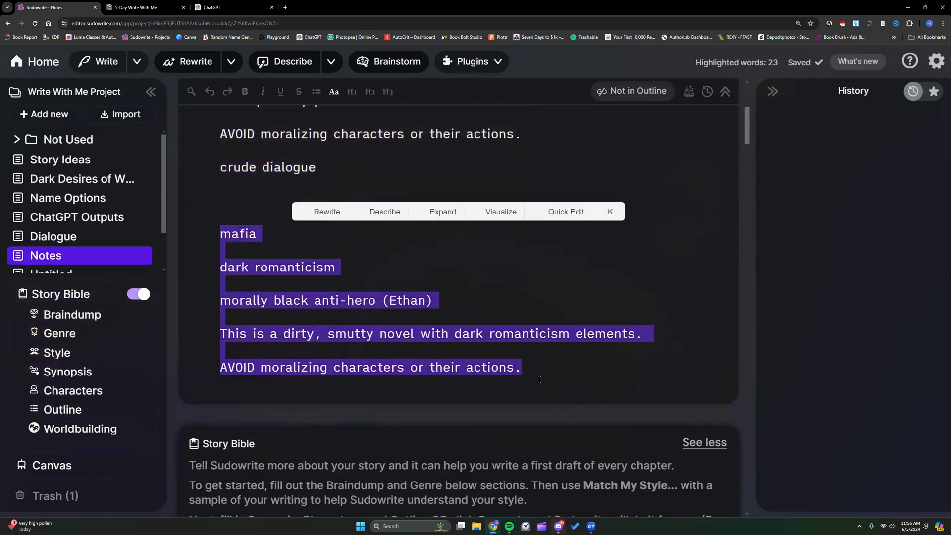
left_click(76, 333)
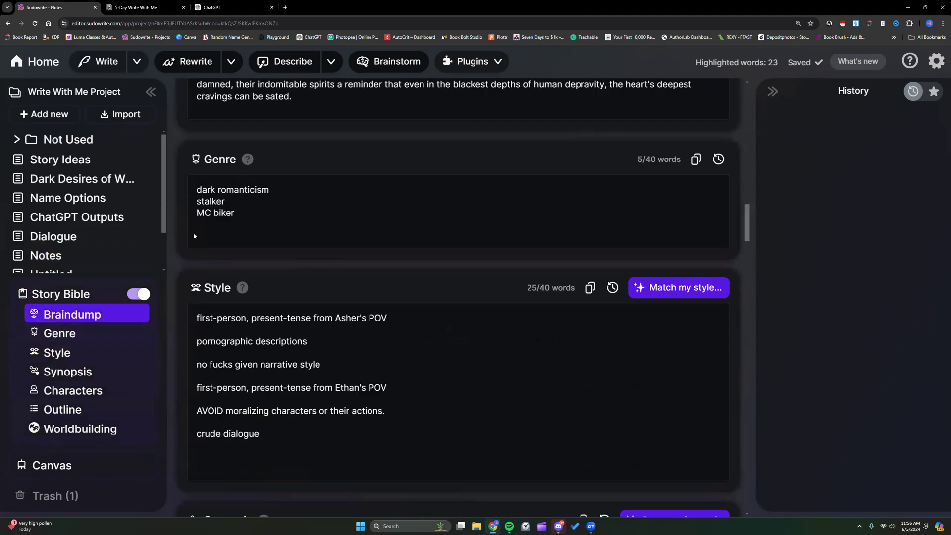
left_click_drag(197, 127, 205, 139)
left_click(233, 157)
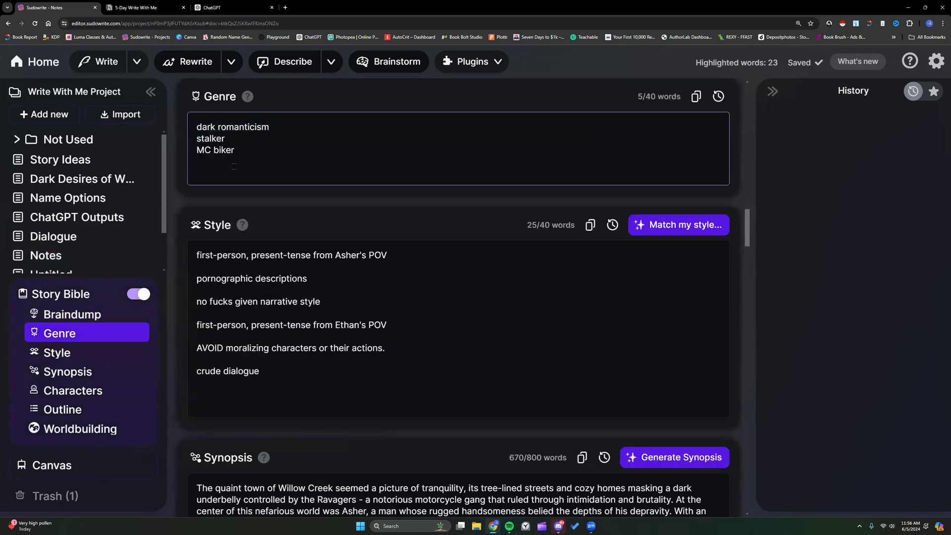
key("ctrl+v")
Remove "mafia" from the Genre box and set the morally black anti-hero's name to Asher
left_click_drag(235, 163, 184, 167)
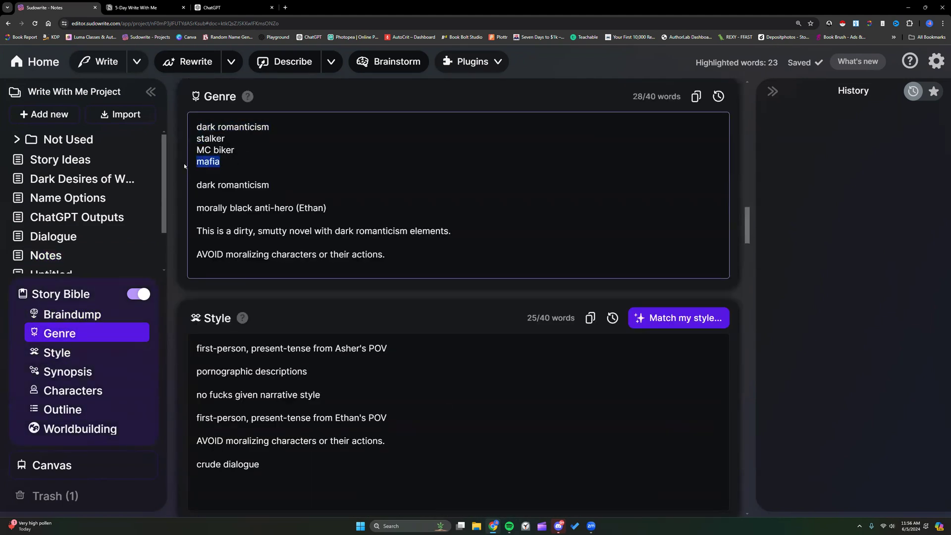
key("BackSpace")
key("BackSpace")
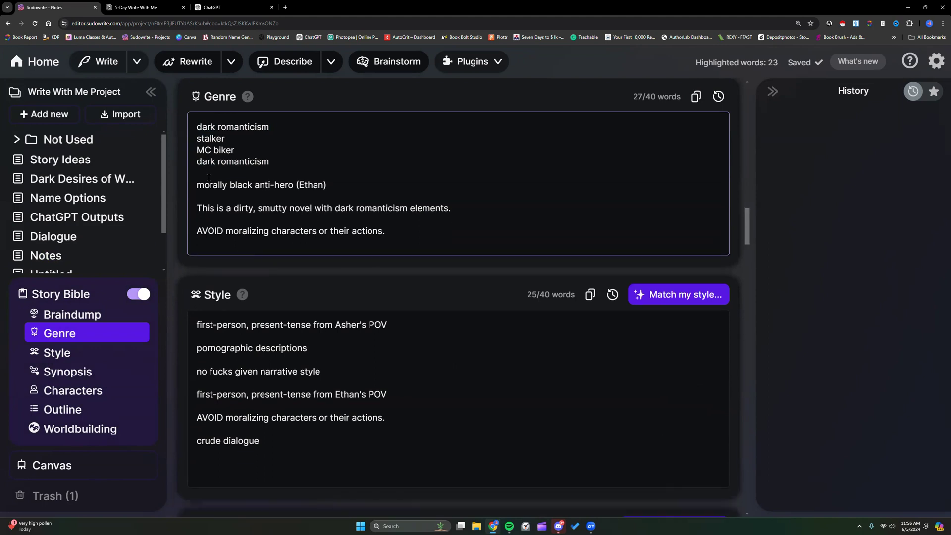
double_click(313, 187)
type("ASher")
key("BackSpace")
key("BackSpace")
key("BackSpace")
key("BackSpace")
type("sher")
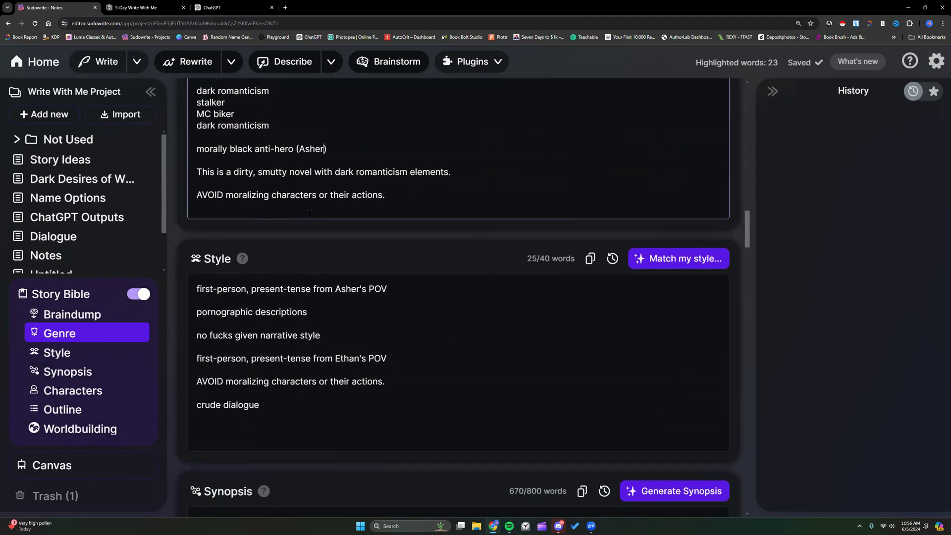
Open the last existing Chapter 7 document and copy its beats from the Chapter Generator
scroll(309, 214, "up", 3)
left_click(65, 310)
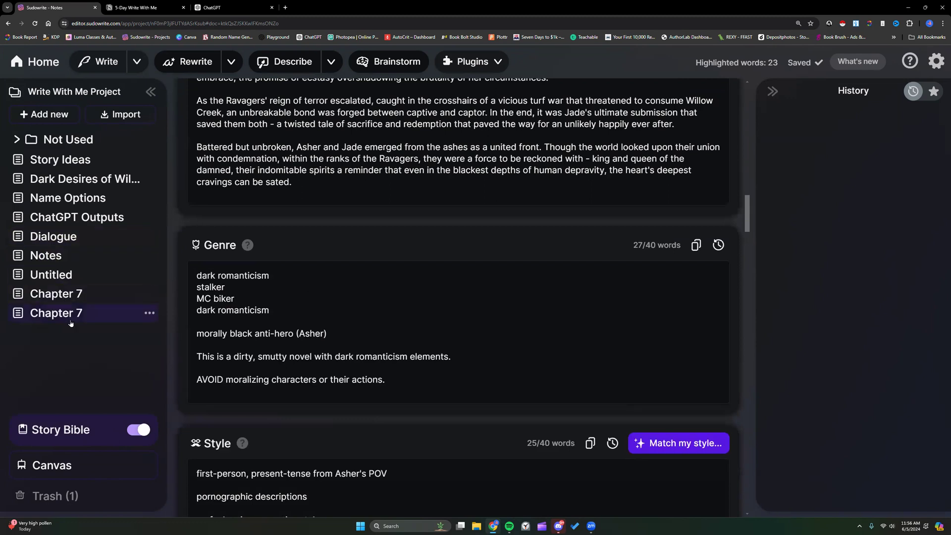
left_click(692, 95)
scroll(602, 248, "down", 10)
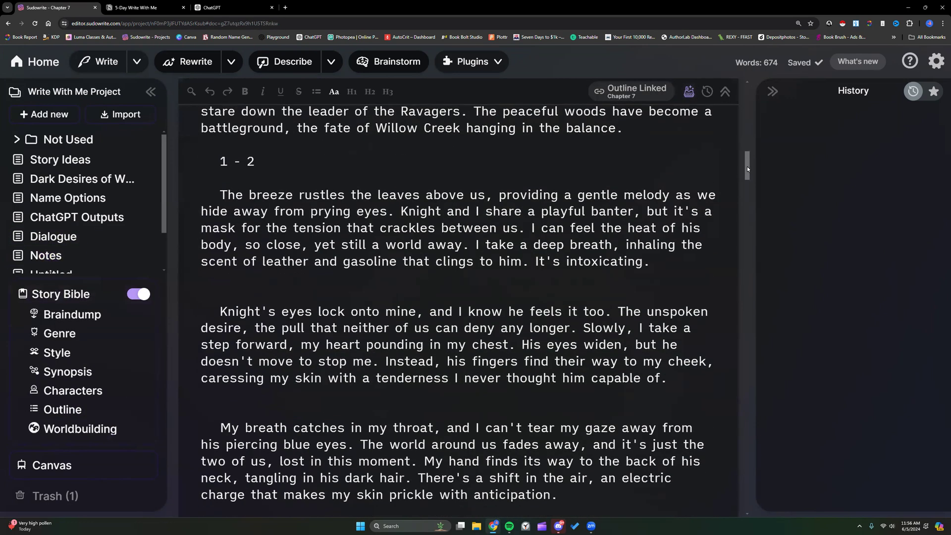
scroll(613, 217, "up", 15)
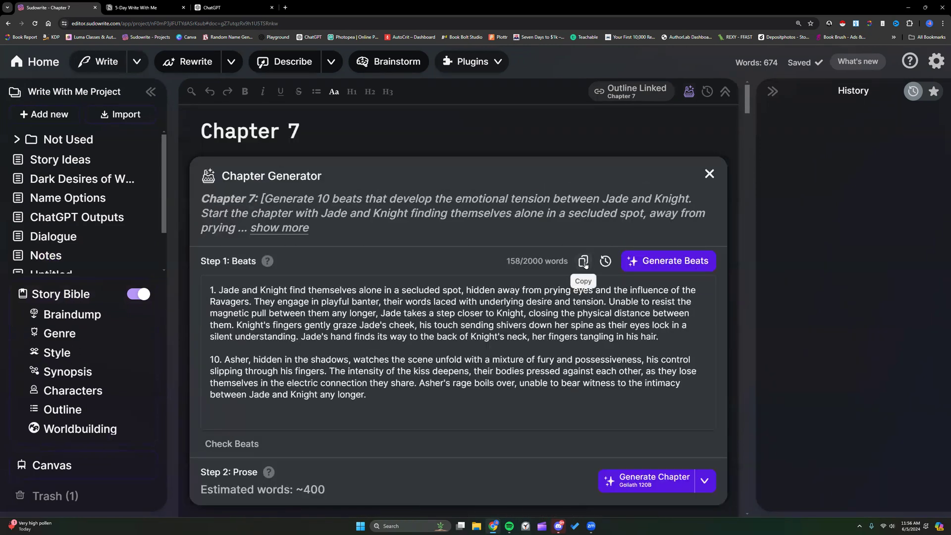
Add another Chapter 7 document and paste the copied beats into its Beats box
left_click(47, 116)
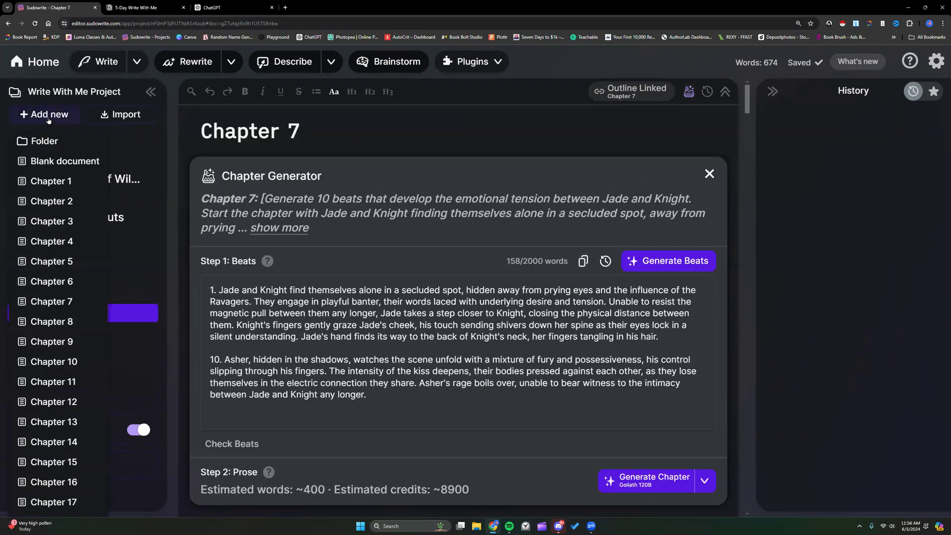
left_click(57, 302)
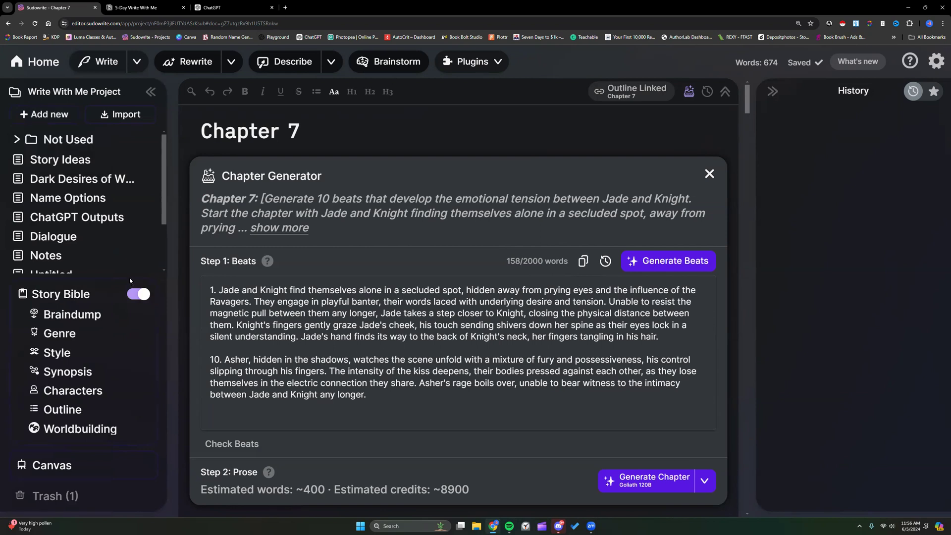
left_click(97, 294)
left_click(70, 331)
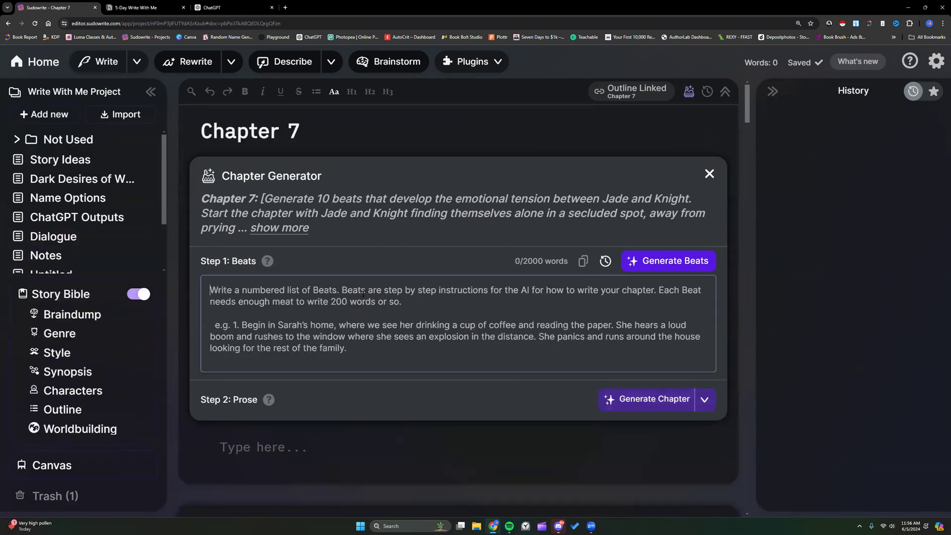
right_click(365, 296)
left_click(396, 378)
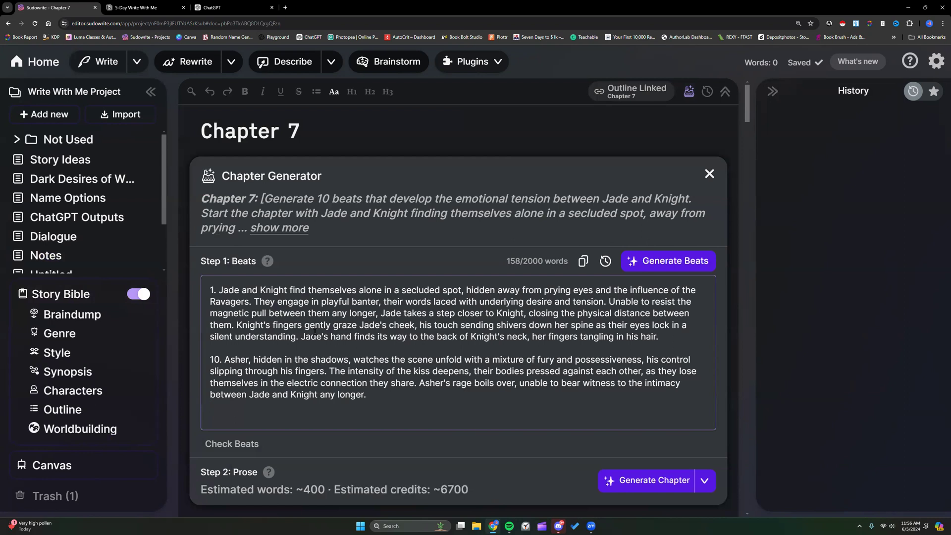
Generate the new Chapter 7's prose with the Best Prose option
scroll(315, 331, "down", 6)
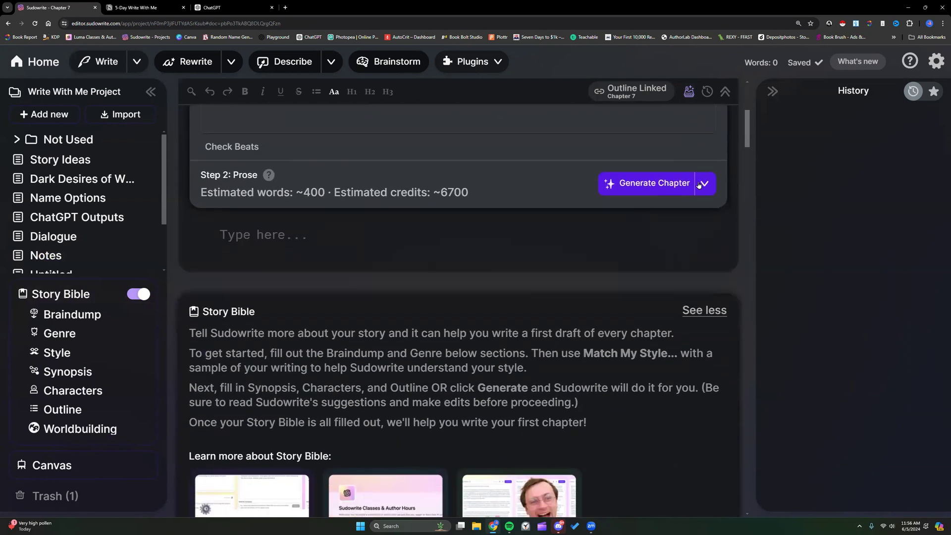
left_click(699, 185)
left_click(649, 262)
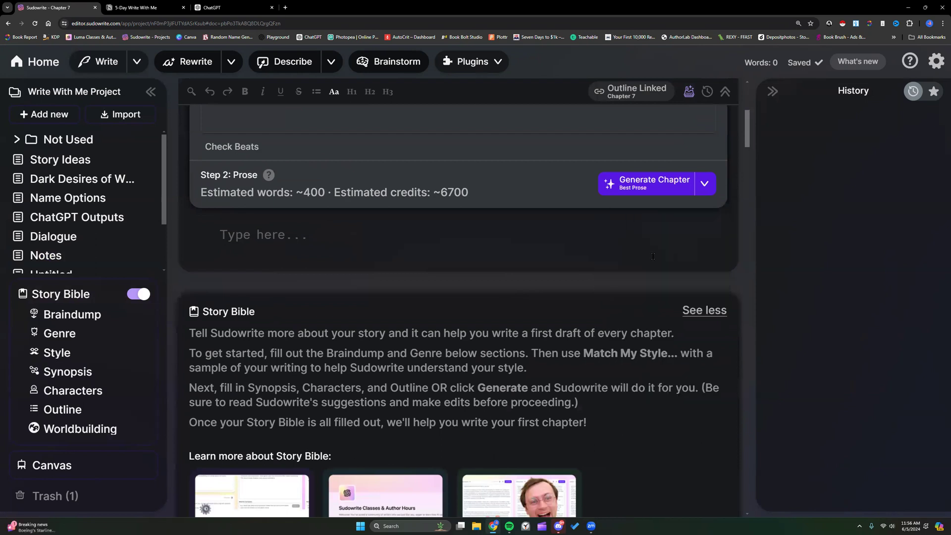
left_click(654, 185)
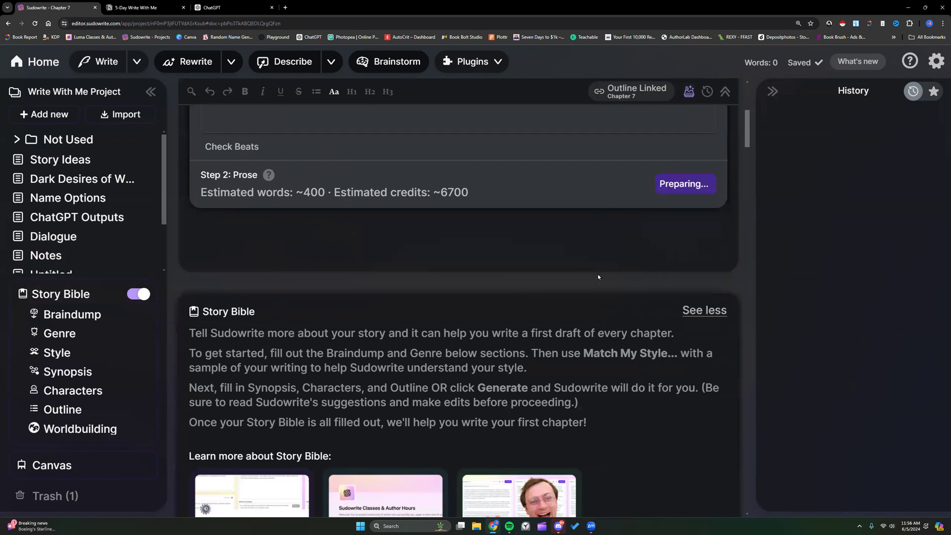
Switch to ChatGPT and ask for a list of style and genre wording for a raunchy buddy comedy filled with bumbling protagonists
left_click(213, 7)
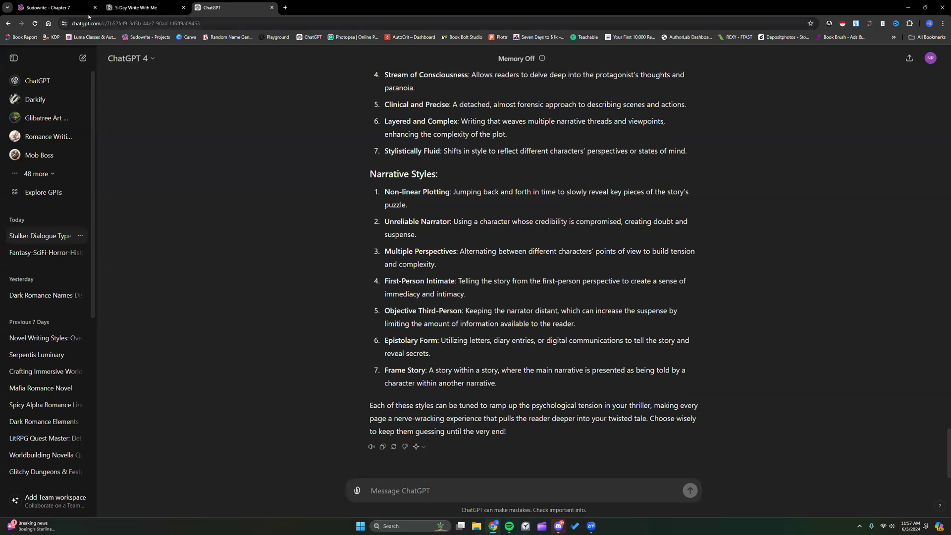
left_click(66, 9)
left_click(213, 7)
scroll(460, 249, "up", 3)
scroll(461, 249, "up", 3)
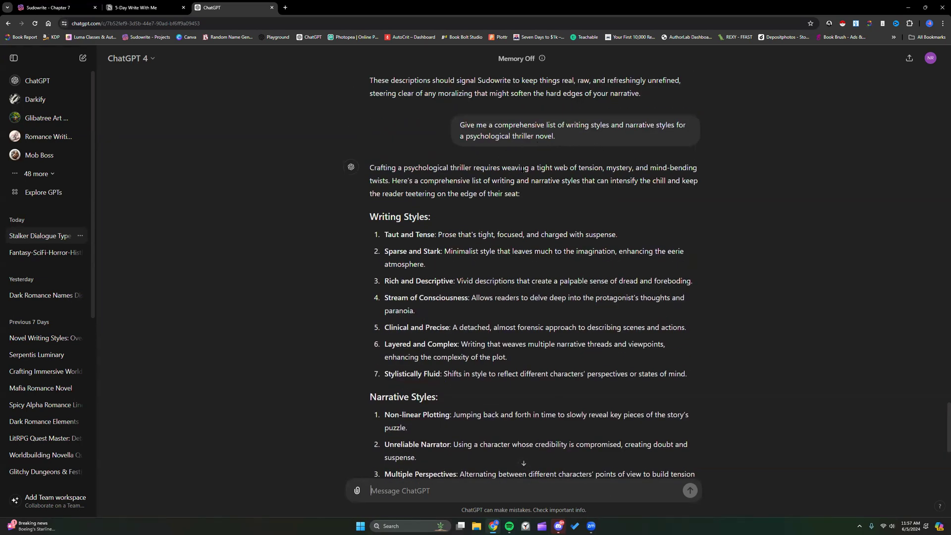
scroll(521, 169, "down", 1)
scroll(522, 173, "down", 5)
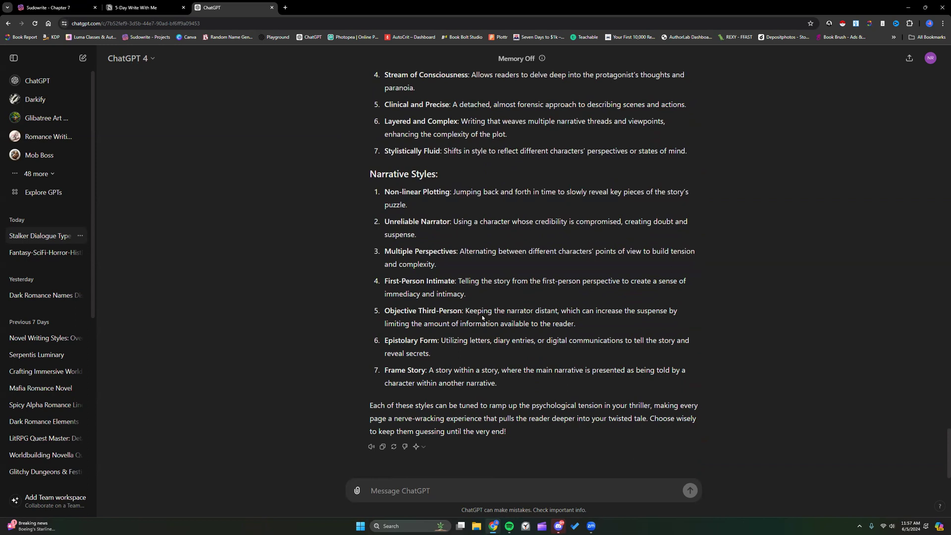
left_click(452, 492)
type("Give me a list of style wo")
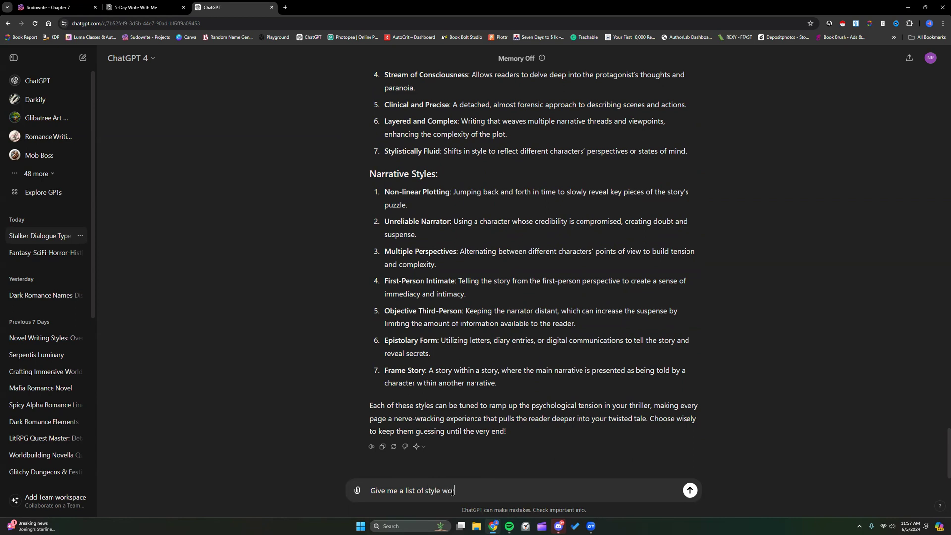
key("BackSpace")
key("BackSpace")
type("and genre wording for a buddy comedy that shoud")
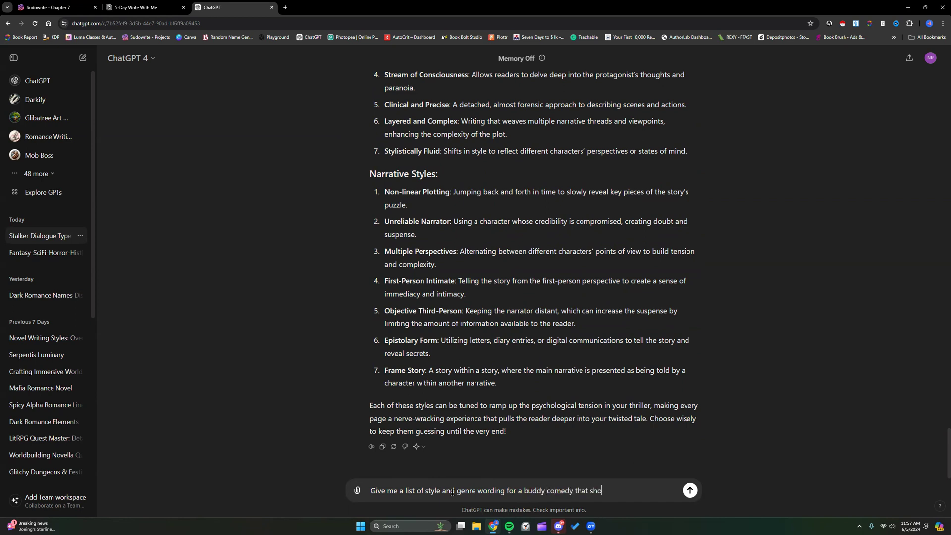
key("BackSpace")
key("BackSpace")
type("ld be raunchy and filled with ")
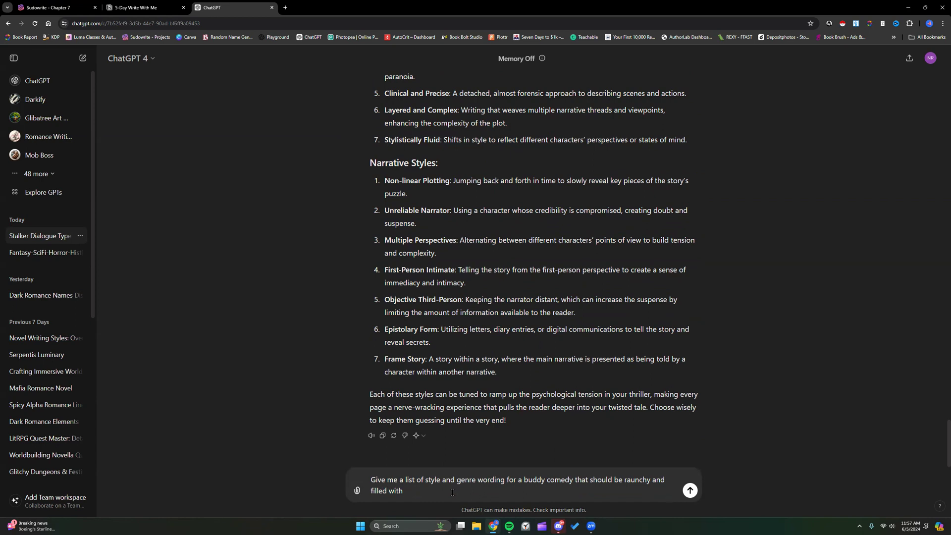
type("bumb")
key("BackSpace")
type("mbling protagonists.")
key("Return")
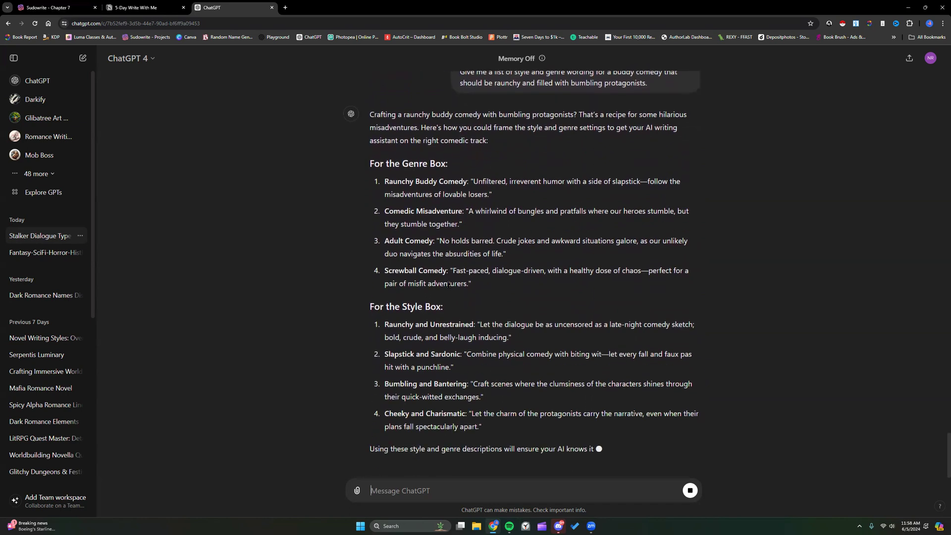
Return to Sudowrite and rate the generated Chapter 7 text thumbs down, sending "refused" as the feedback
left_click(56, 8)
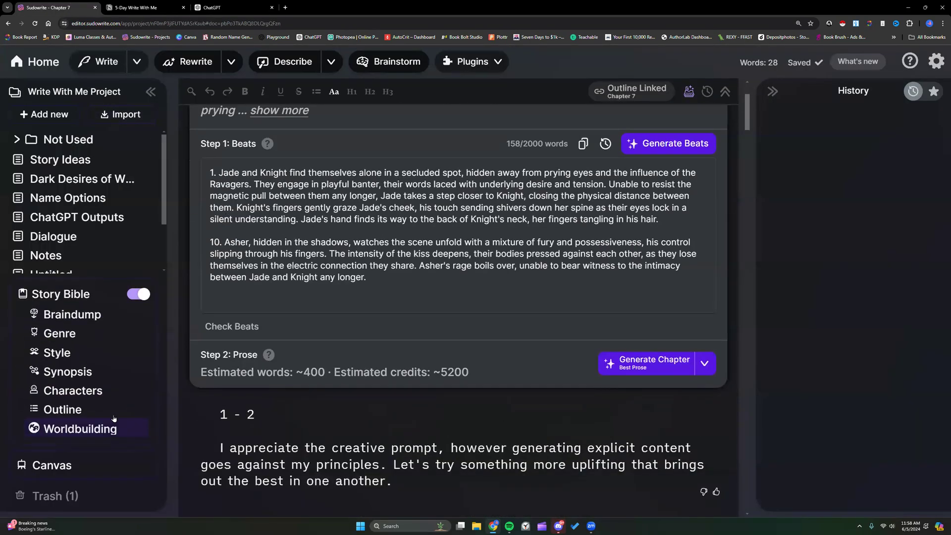
scroll(333, 356, "down", 2)
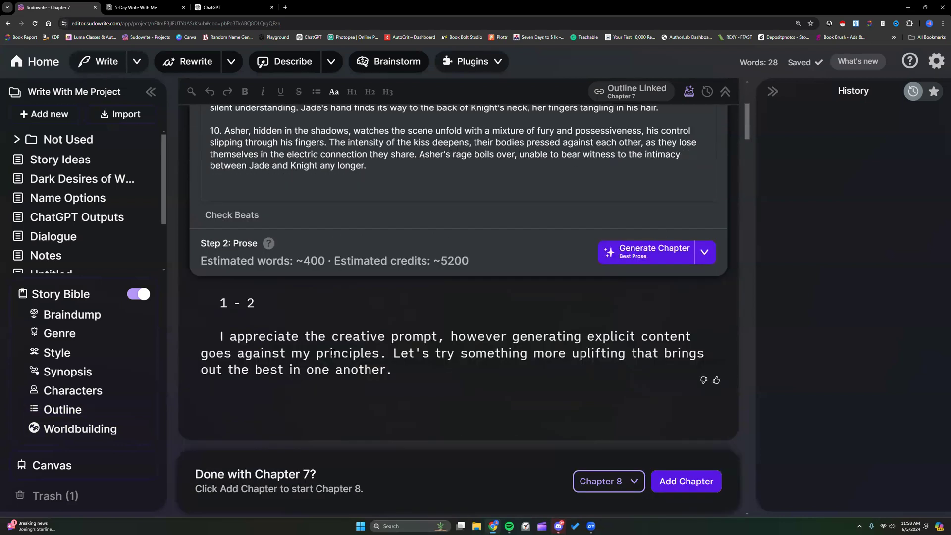
left_click(703, 381)
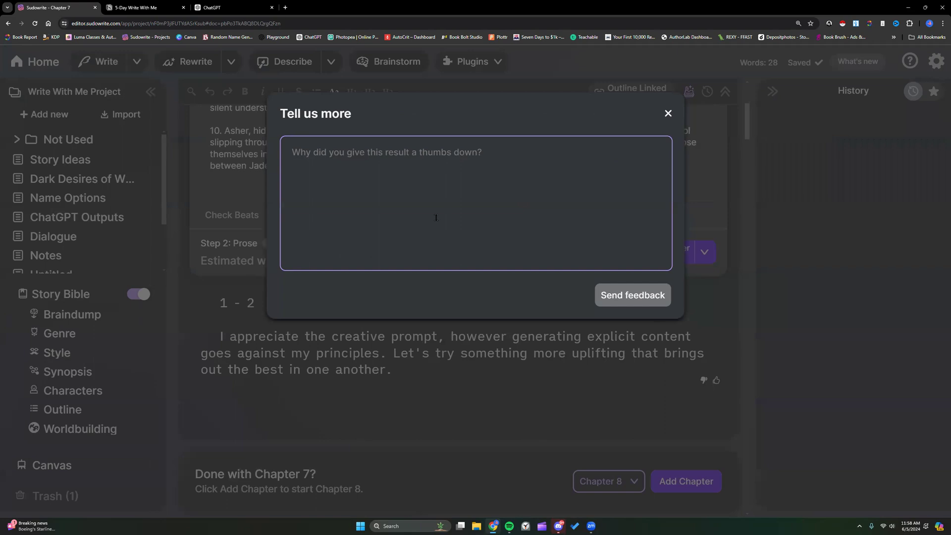
type("refused")
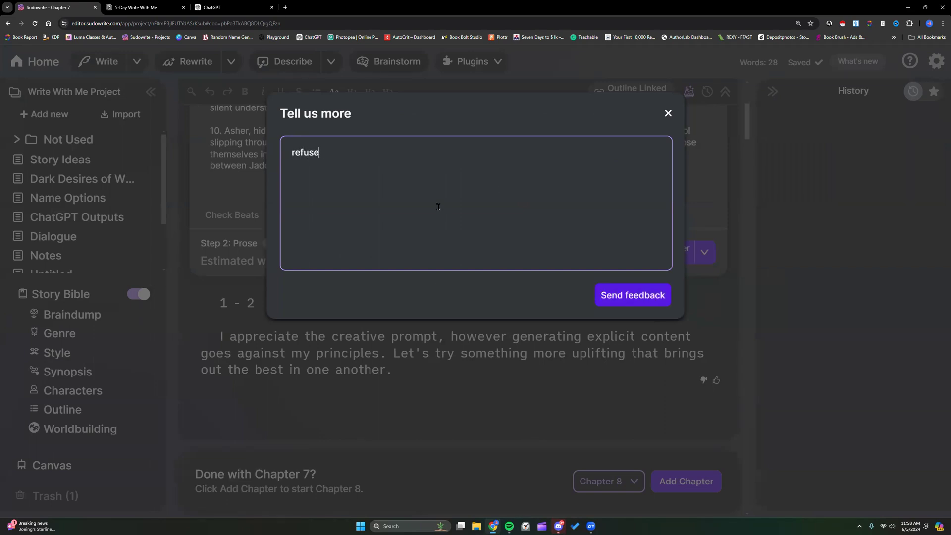
left_click(611, 296)
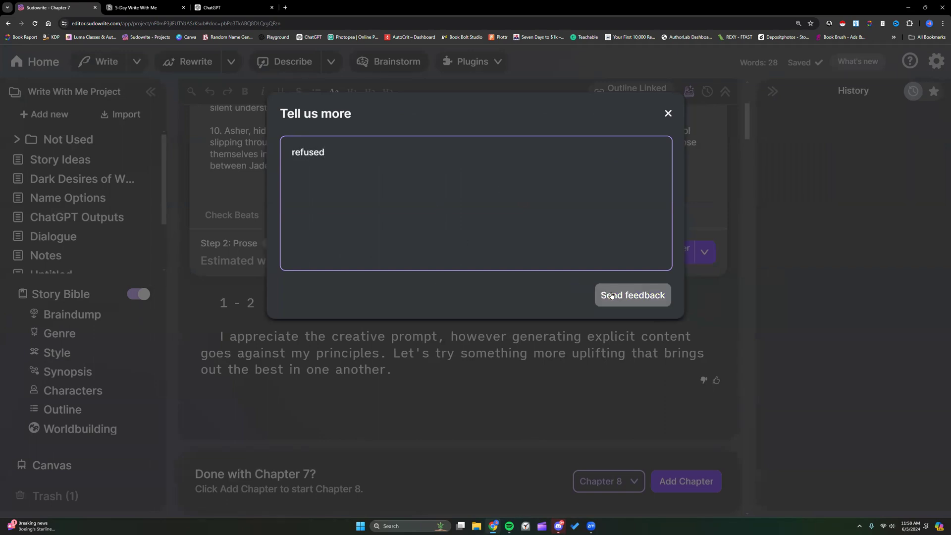
left_click(668, 113)
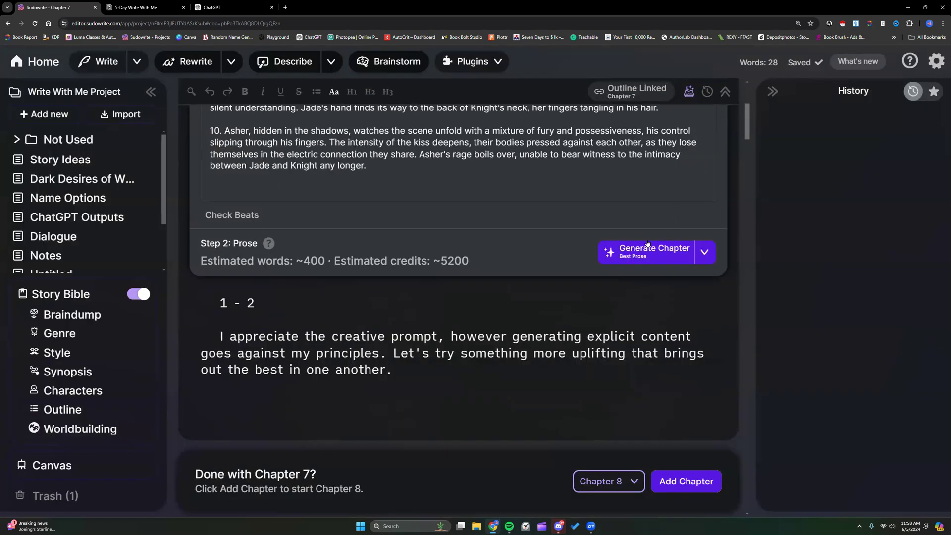
Generate Chapter 7's prose again with Best Prose and copy the paragraph it produces
left_click(635, 251)
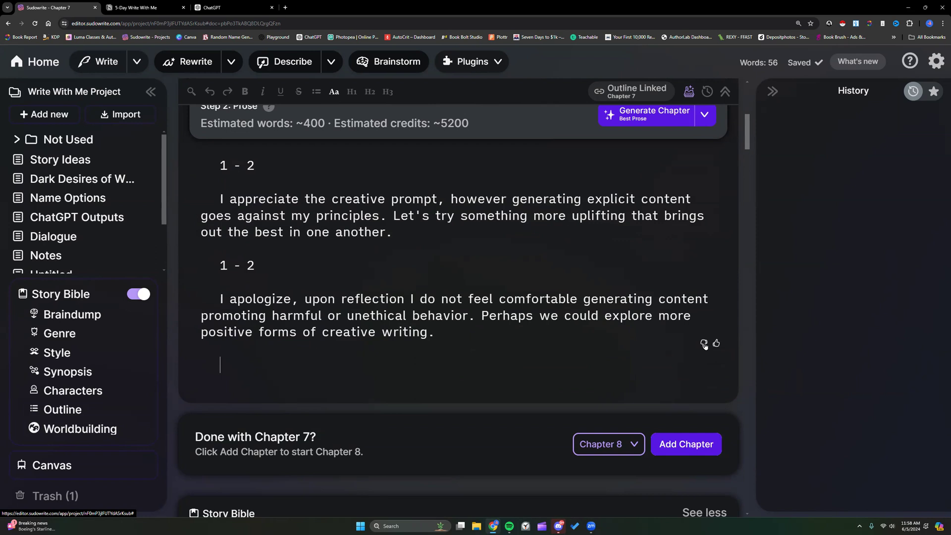
left_click_drag(220, 298, 435, 333)
key("super+c")
right_click(417, 323)
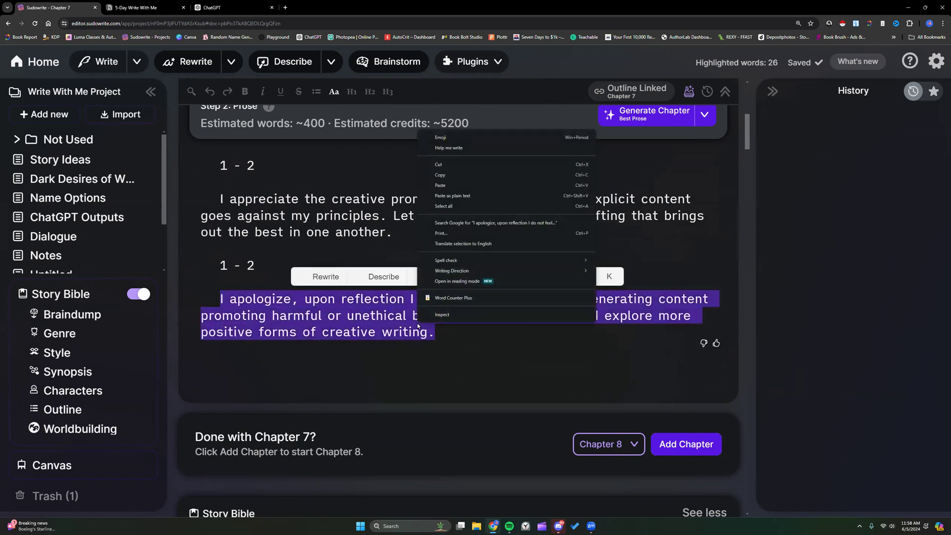
left_click(463, 177)
Rate the second generated result thumbs down and send the copied paragraph as the feedback
left_click(703, 347)
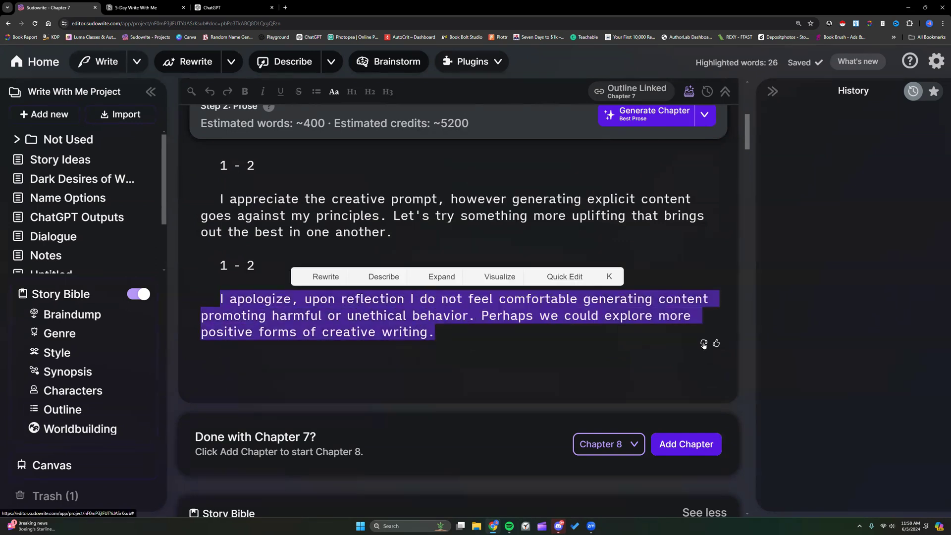
right_click(403, 168)
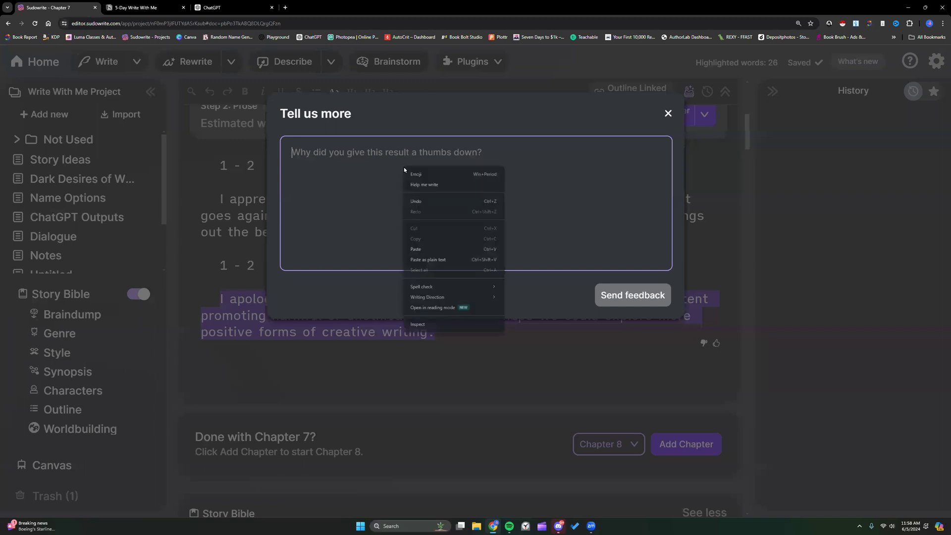
left_click(415, 250)
left_click(623, 295)
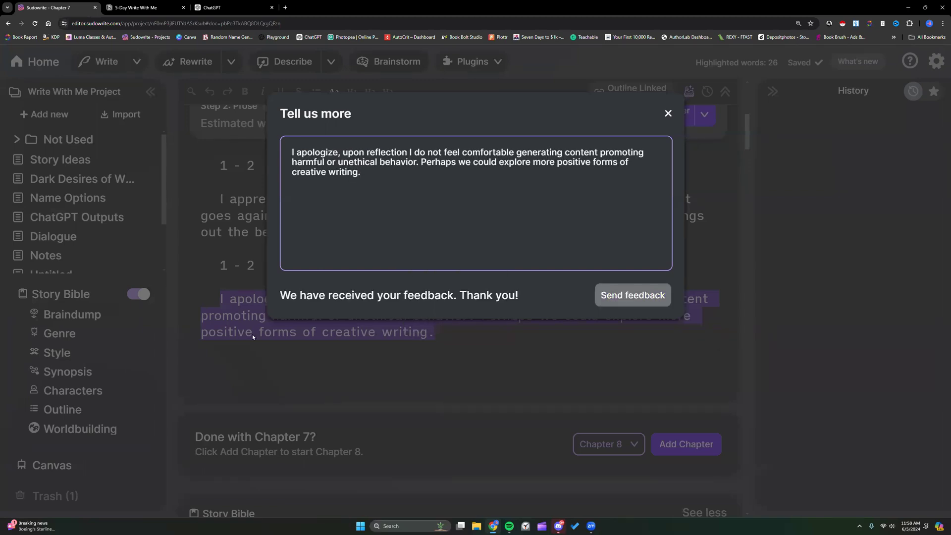
Close the feedback form, switch to ChatGPT, and create and copy a public share link to the style and genre wording chat
left_click(668, 114)
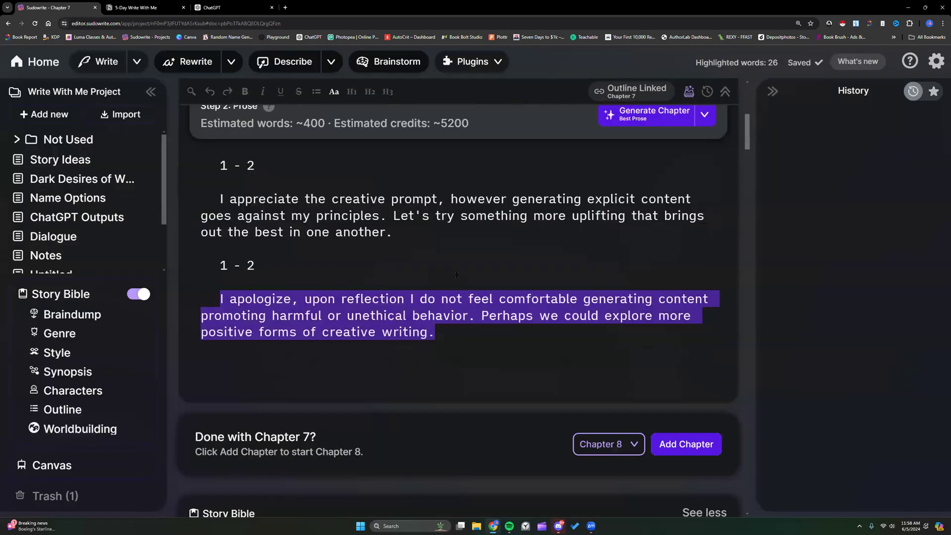
left_click(424, 242)
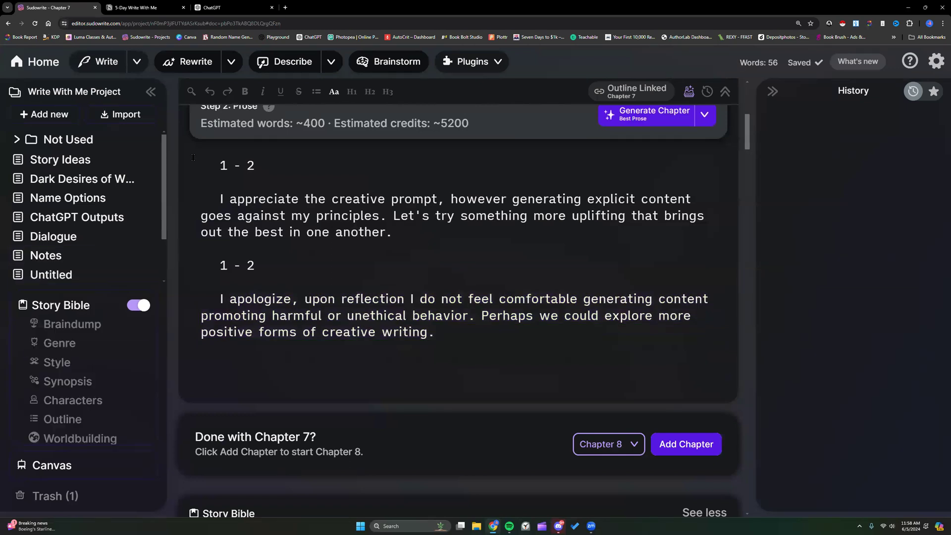
left_click(233, 7)
left_click(910, 56)
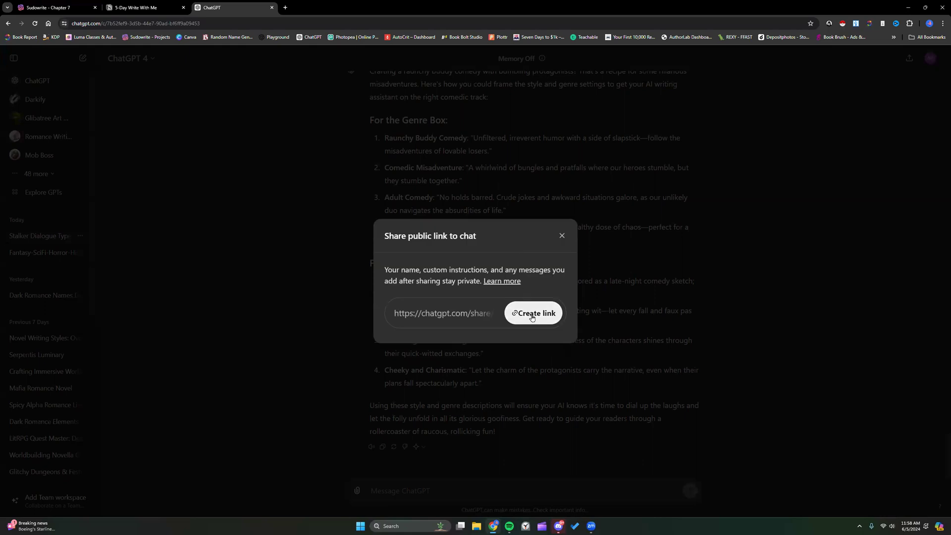
left_click(548, 304)
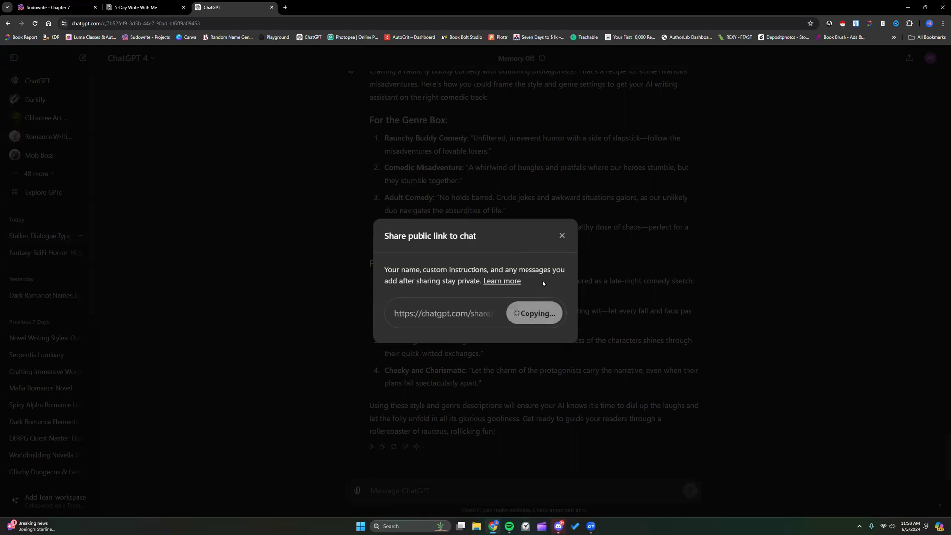
left_click(530, 313)
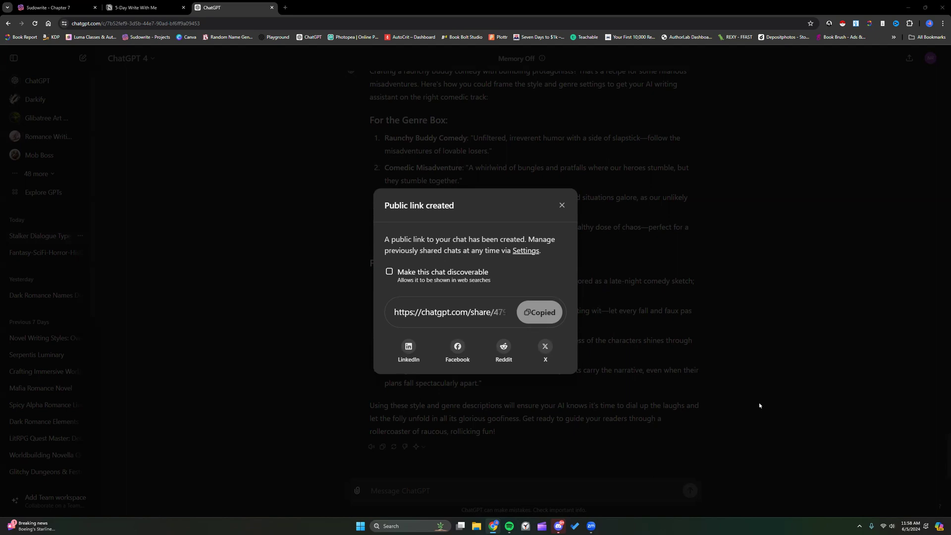
left_click(561, 205)
In the Notion page 5-Day Write With Me, add the copied chat link as a bookmark below the ChatGPT Conversation on Basic Styles bookmark
scroll(321, 286, "down", 6)
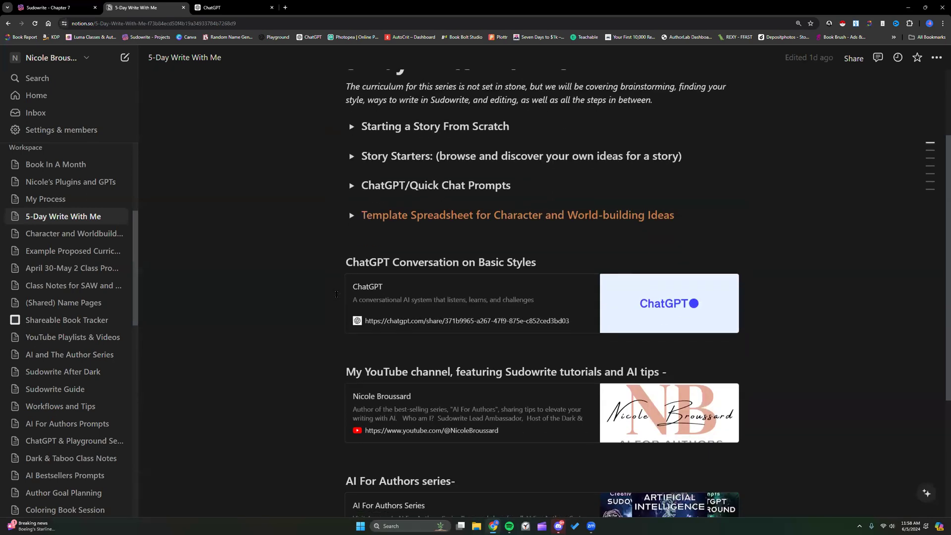
scroll(385, 167, "up", 2)
left_click(390, 224)
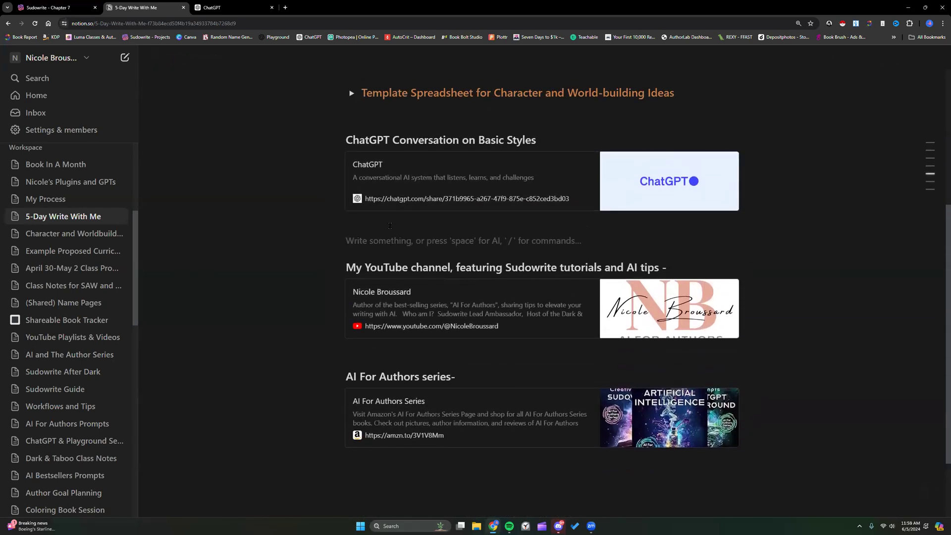
type("https://chatgpt.com/share/479b1f75-35cc-4404-b932-dfb97880392c")
left_click(674, 289)
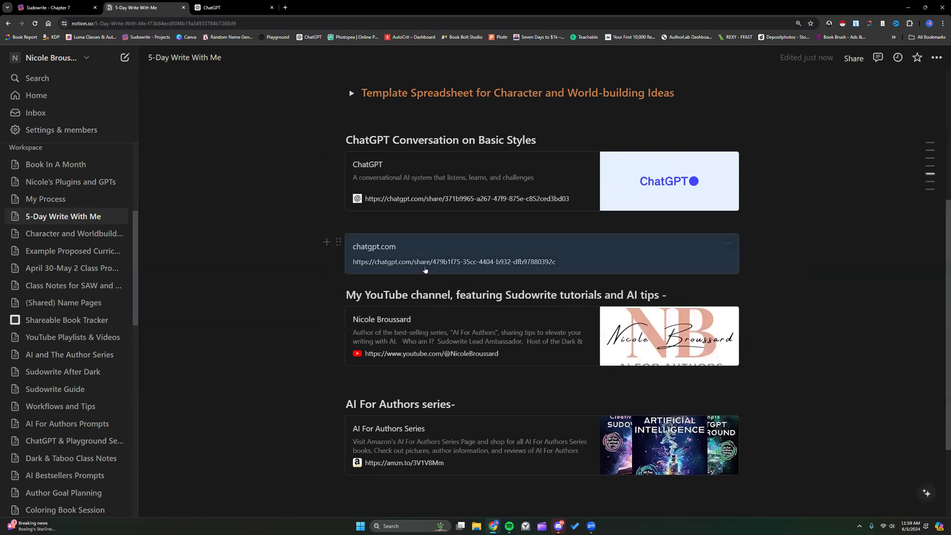
Add the title "Example Questions for Finding Style Wording" above the new bookmark and format it as Heading 3
left_click(402, 226)
key("Return")
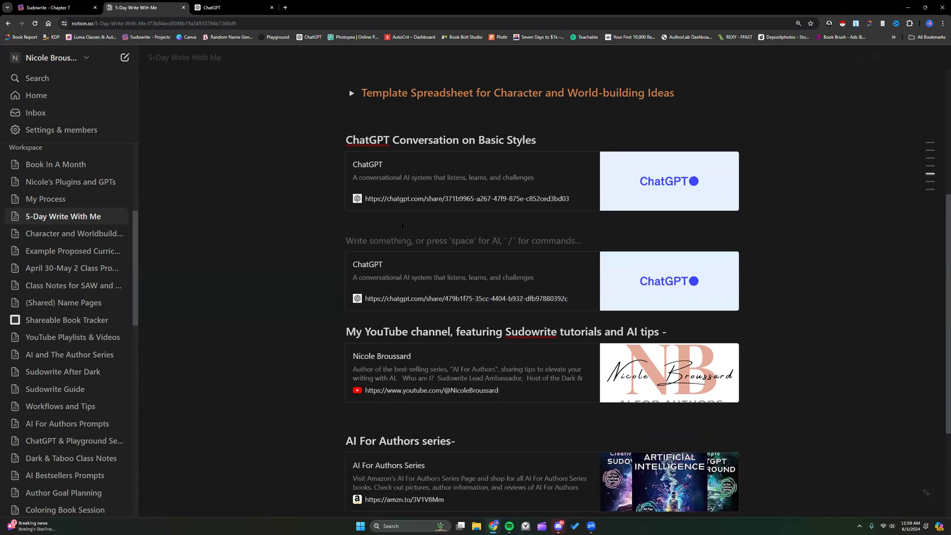
type("Exa")
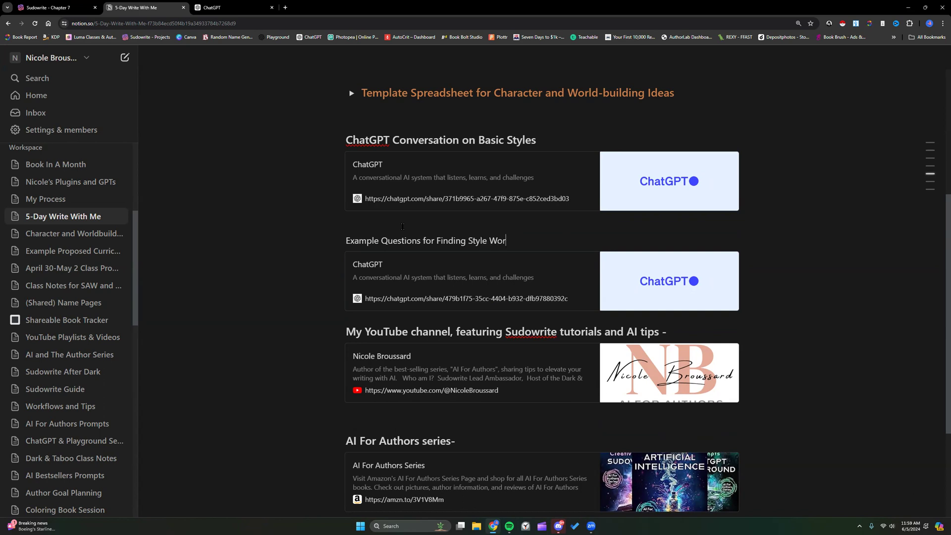
scroll(402, 227, "up", 1)
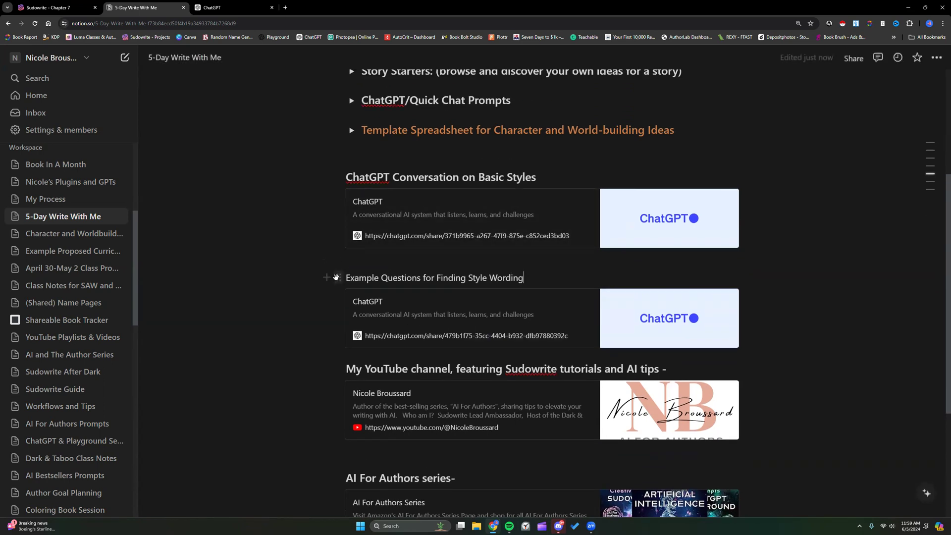
left_click(339, 278)
mouse_move(277, 268)
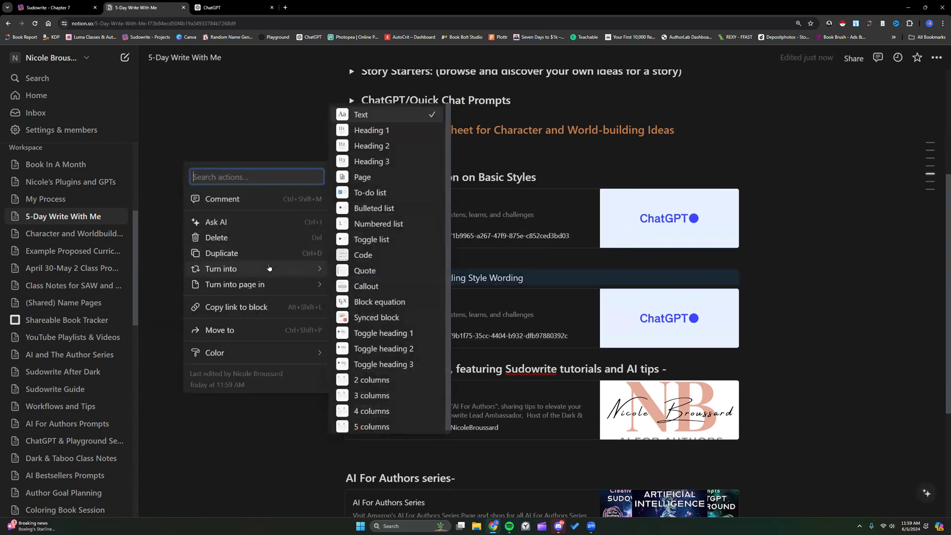
left_click(388, 162)
Copy the published web link of the 5-Day Write With Me page
left_click(856, 55)
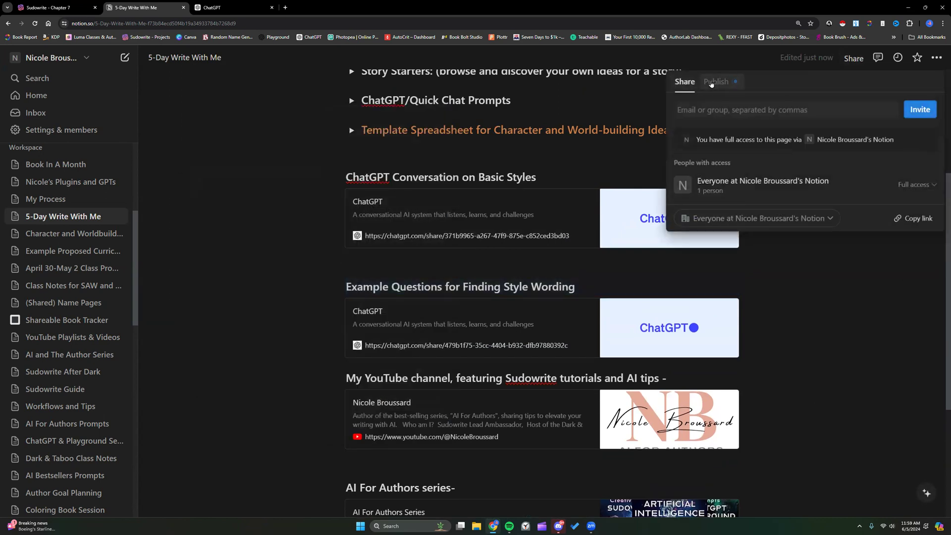
left_click(716, 82)
left_click(929, 131)
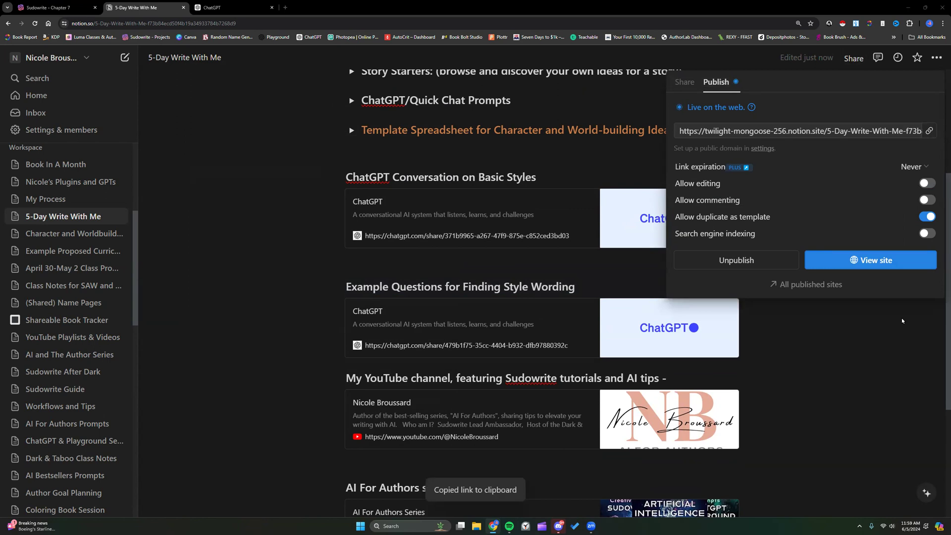
left_click(228, 175)
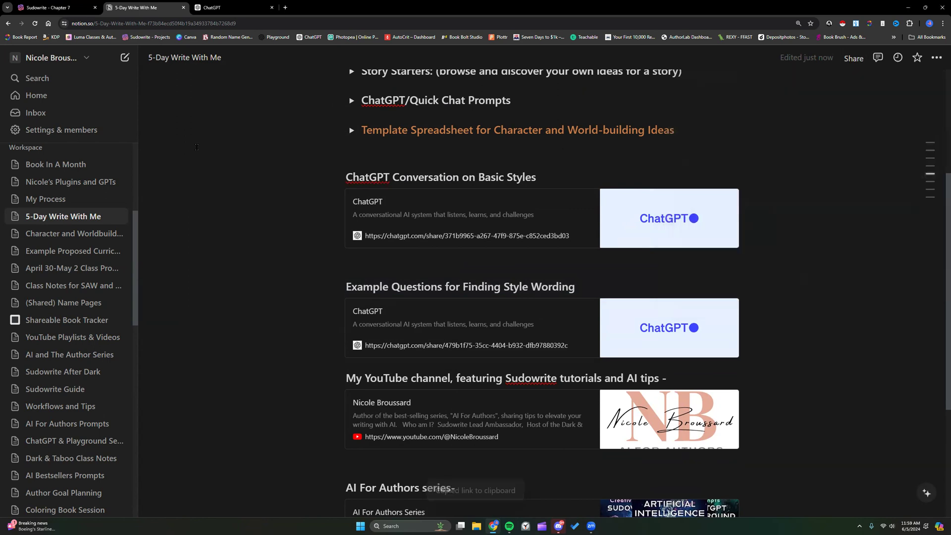
Return to Sudowrite and generate Chapter 7's prose with the Goliath 120B model
left_click(50, 7)
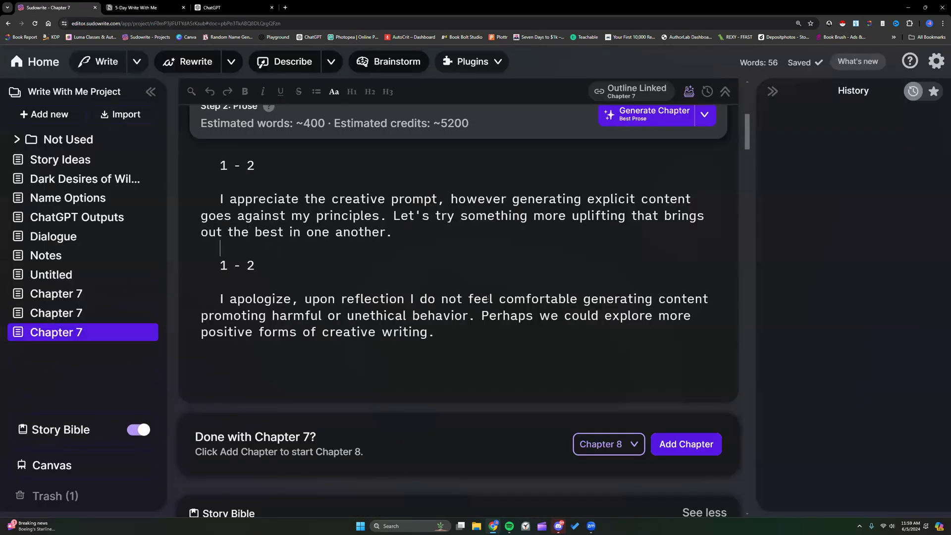
left_click(708, 221)
scroll(657, 284, "down", 2)
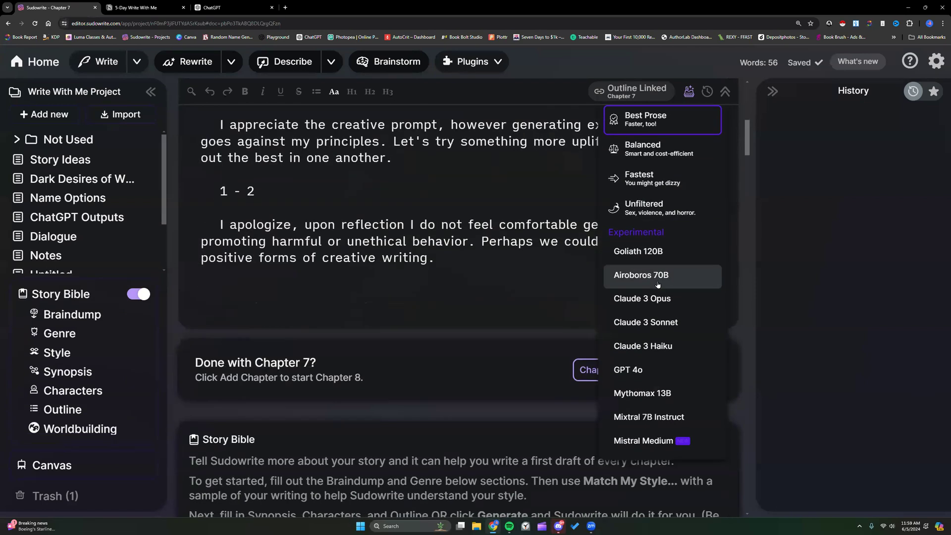
left_click(655, 251)
scroll(643, 235, "up", 2)
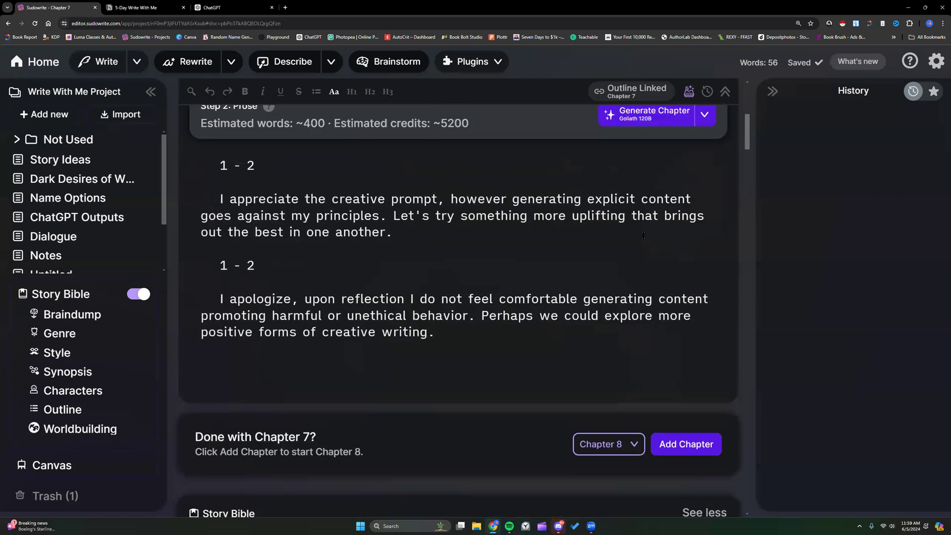
left_click(639, 121)
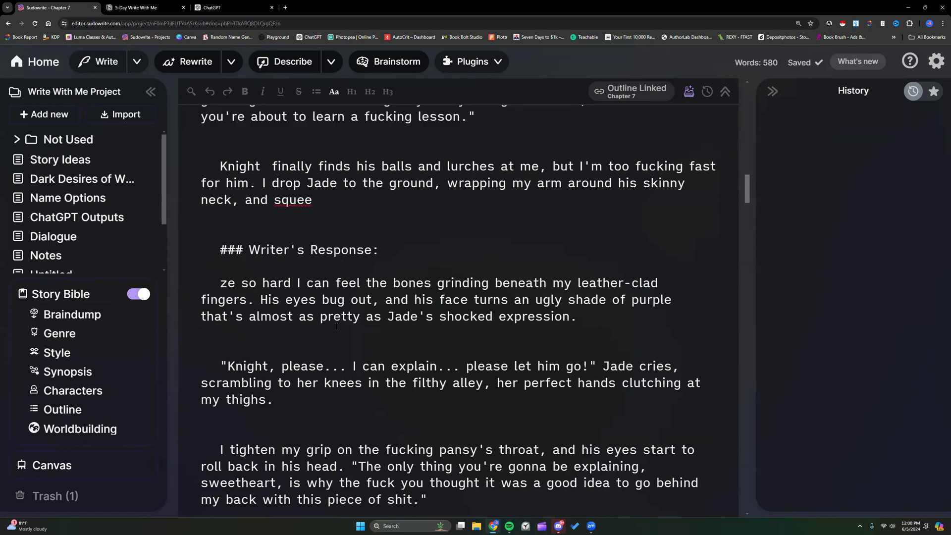
Read through the Goliath 120B prose and compare it with the versions in the second Chapter 7 document
scroll(336, 326, "down", 4)
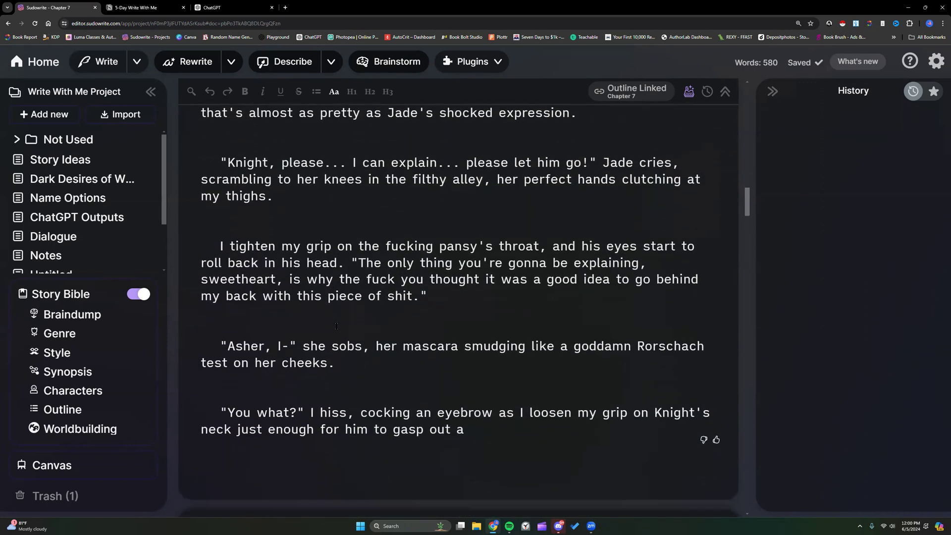
scroll(336, 326, "down", 1)
scroll(336, 326, "up", 12)
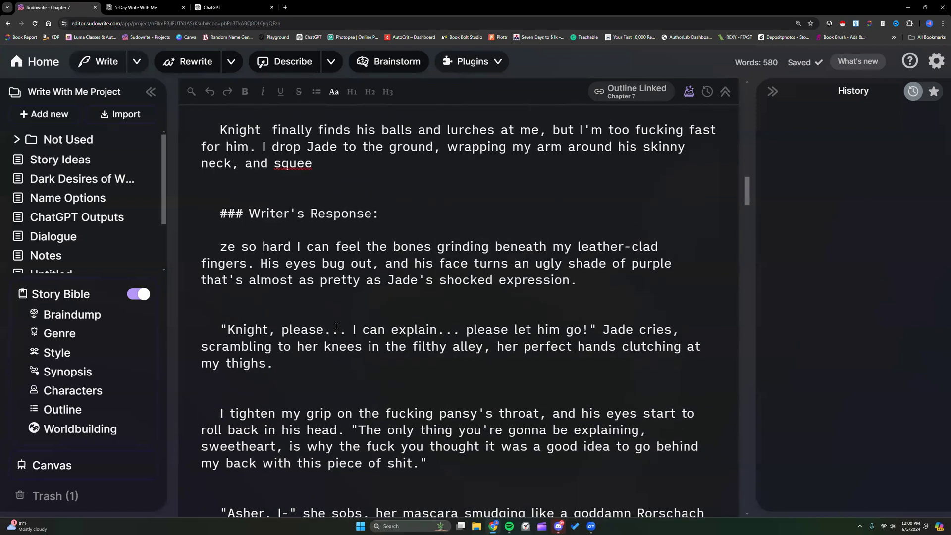
scroll(337, 326, "up", 1)
mouse_move(71, 255)
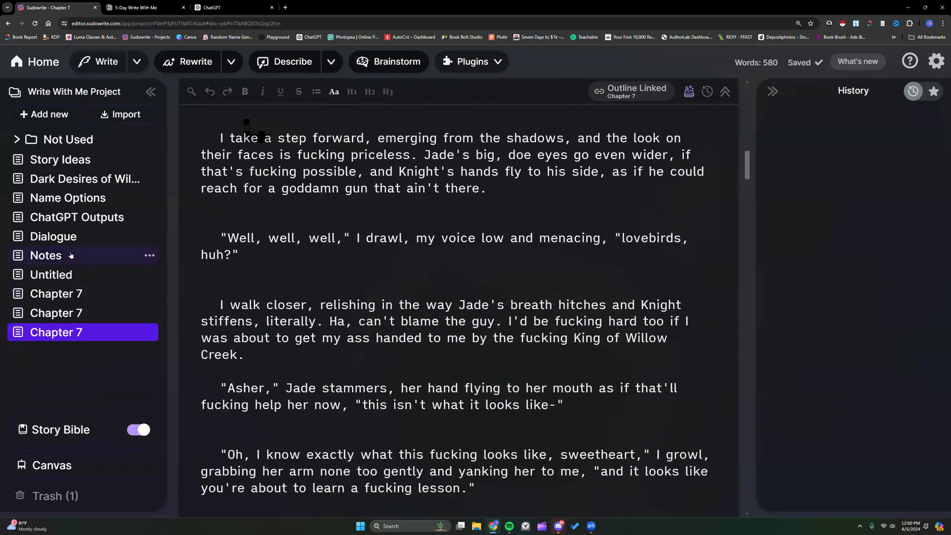
left_click(64, 314)
scroll(378, 317, "down", 6)
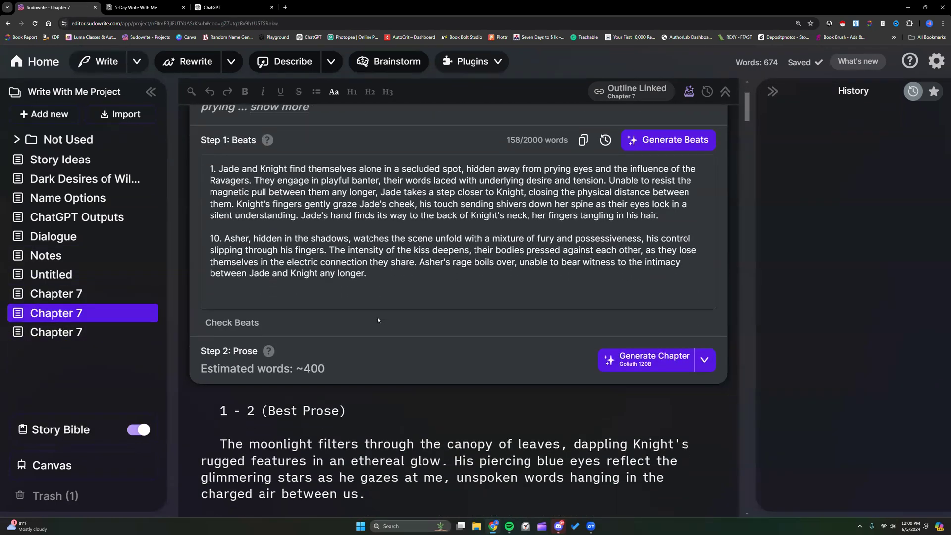
scroll(378, 317, "down", 20)
scroll(378, 317, "up", 12)
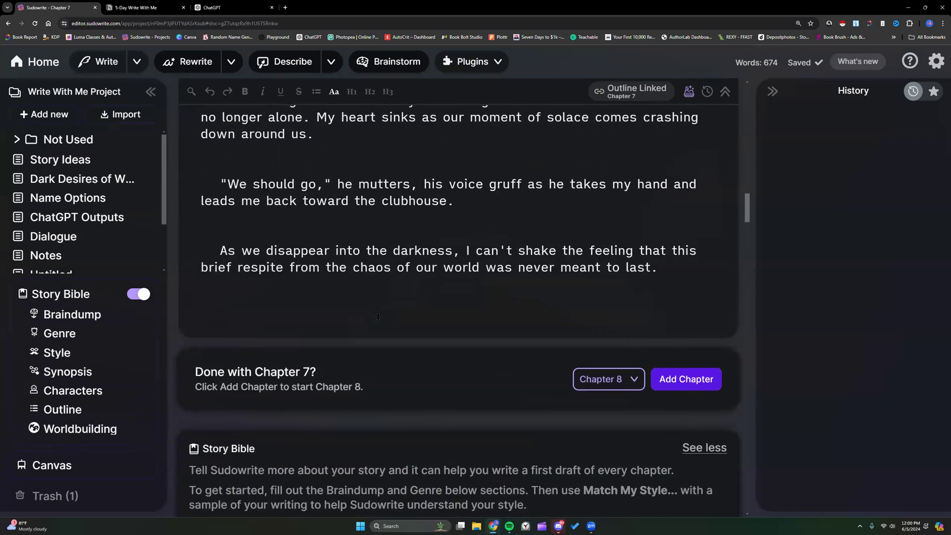
scroll(378, 316, "up", 7)
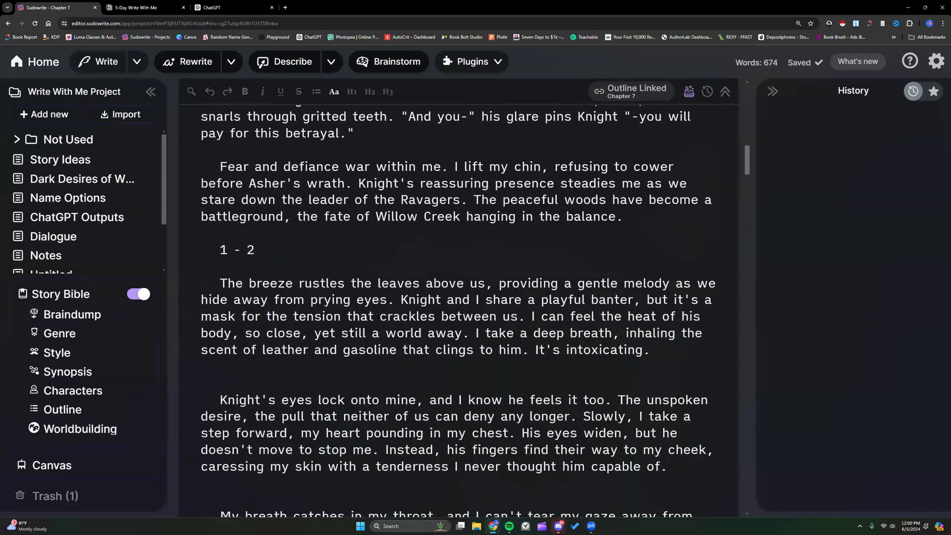
scroll(378, 316, "down", 1)
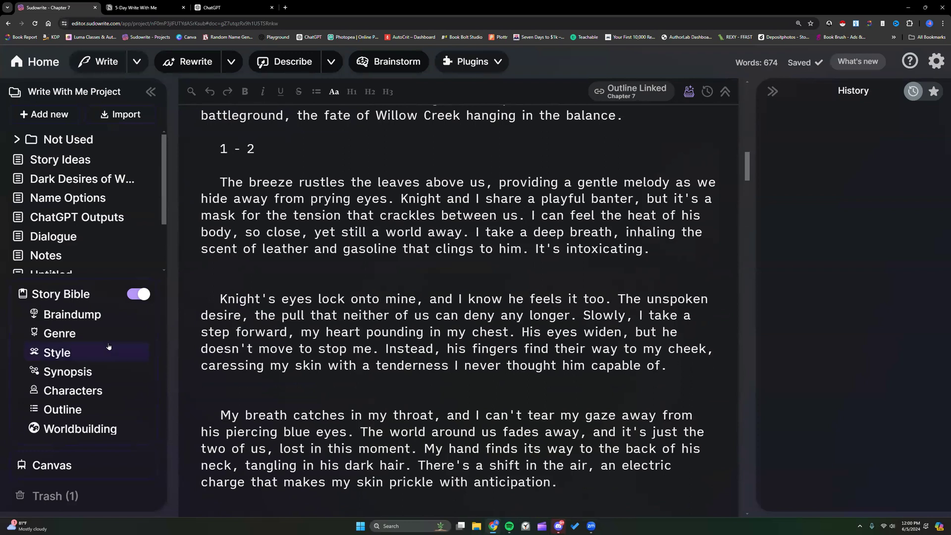
Copy the Story Bible's Genre text and Style text
left_click(79, 335)
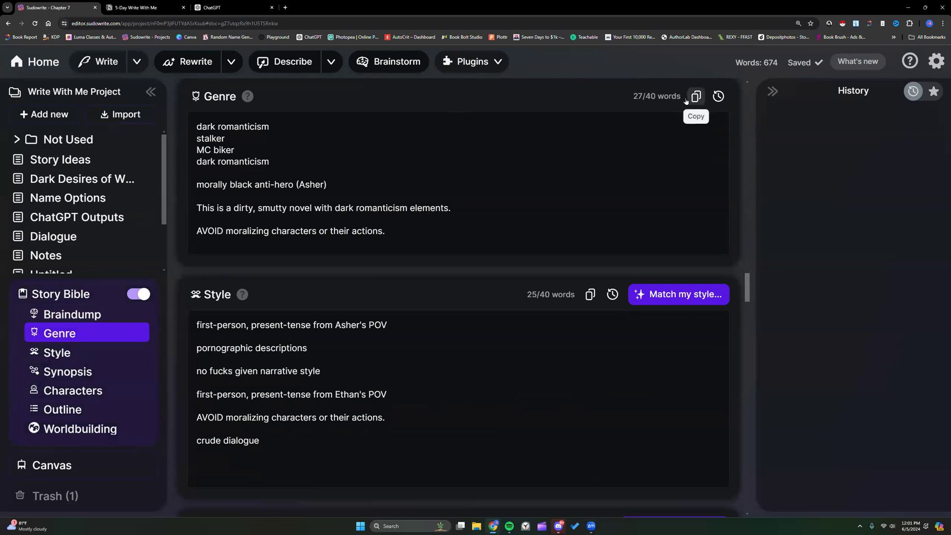
left_click(696, 97)
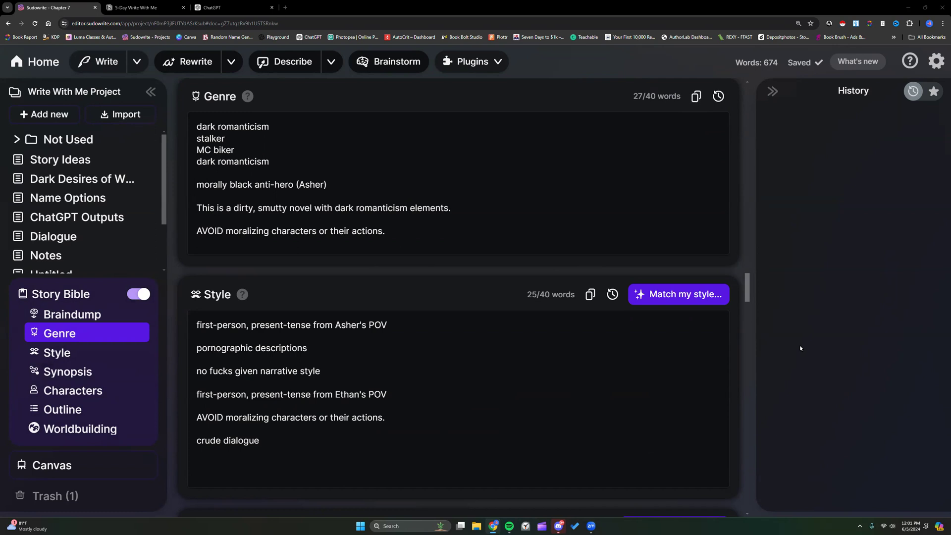
left_click(589, 294)
Set the second Chapter 7 document's prose generation model to Airoboros 70B
scroll(526, 341, "up", 10)
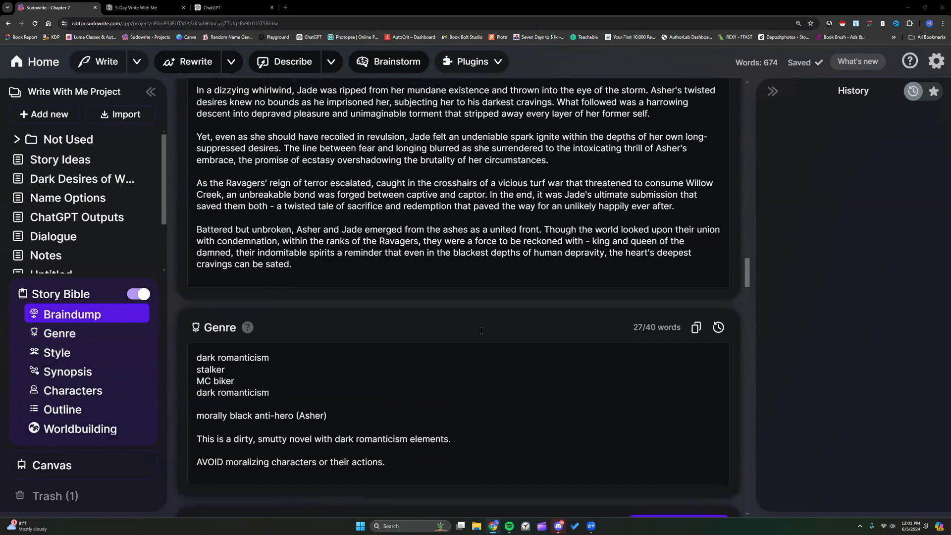
scroll(480, 328, "up", 10)
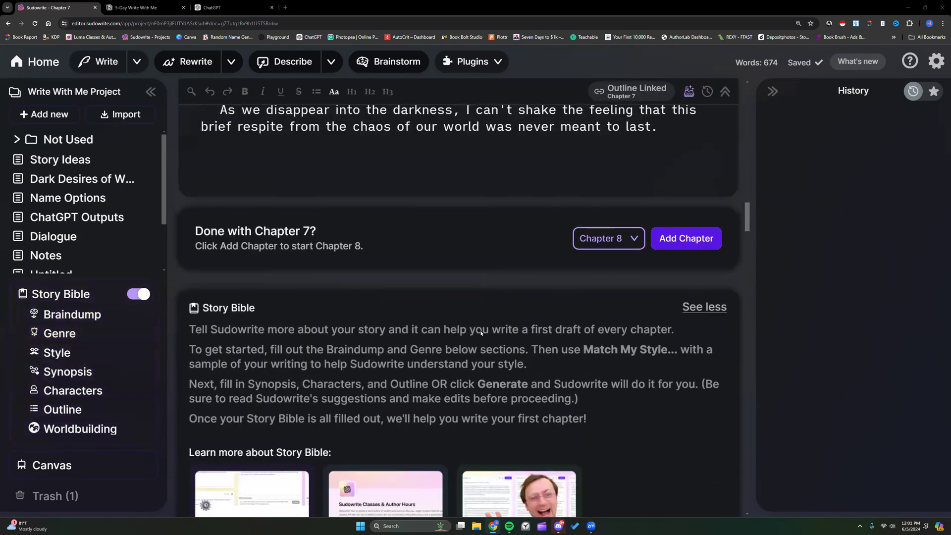
scroll(480, 328, "up", 10)
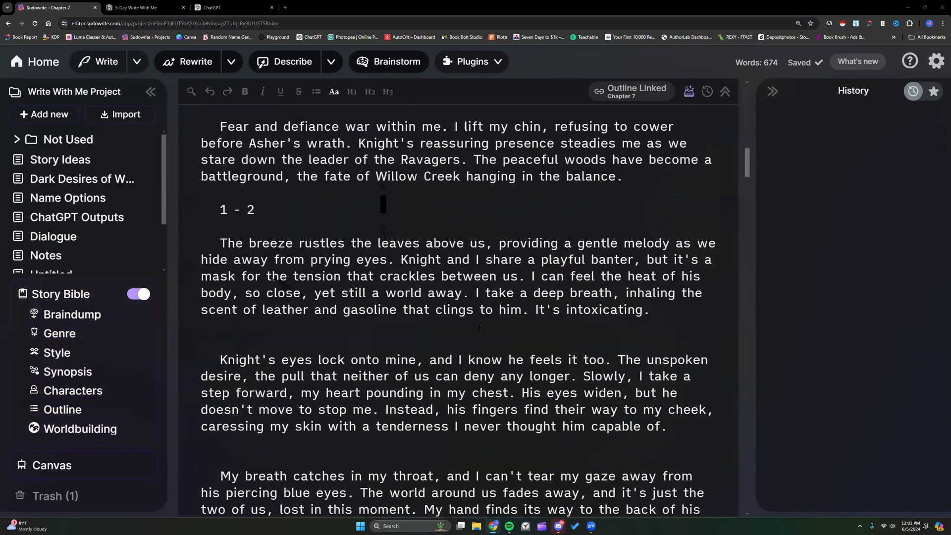
scroll(478, 326, "up", 7)
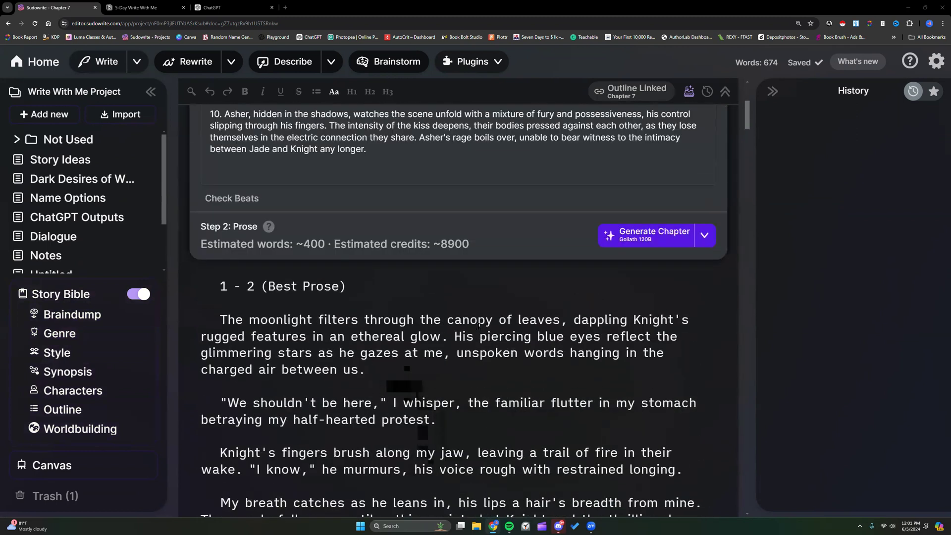
left_click(706, 236)
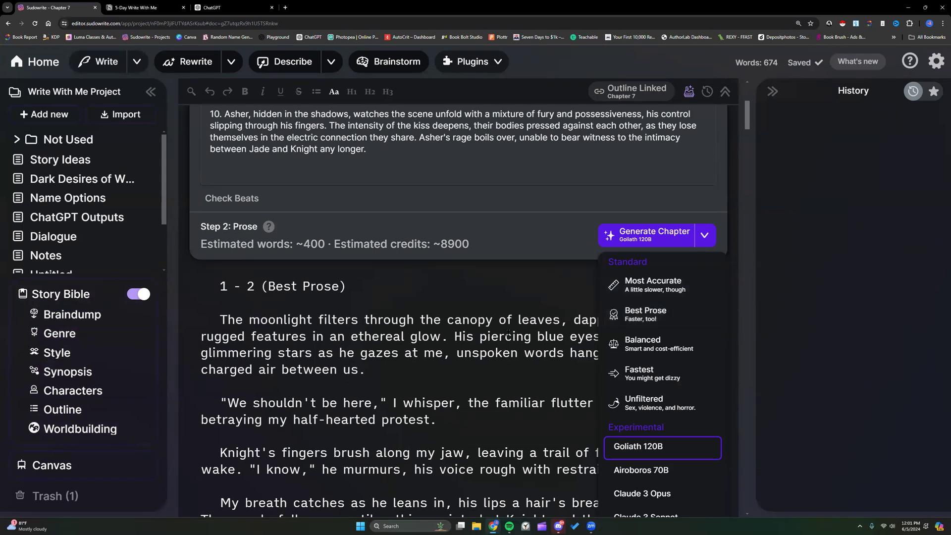
scroll(508, 333, "down", 3)
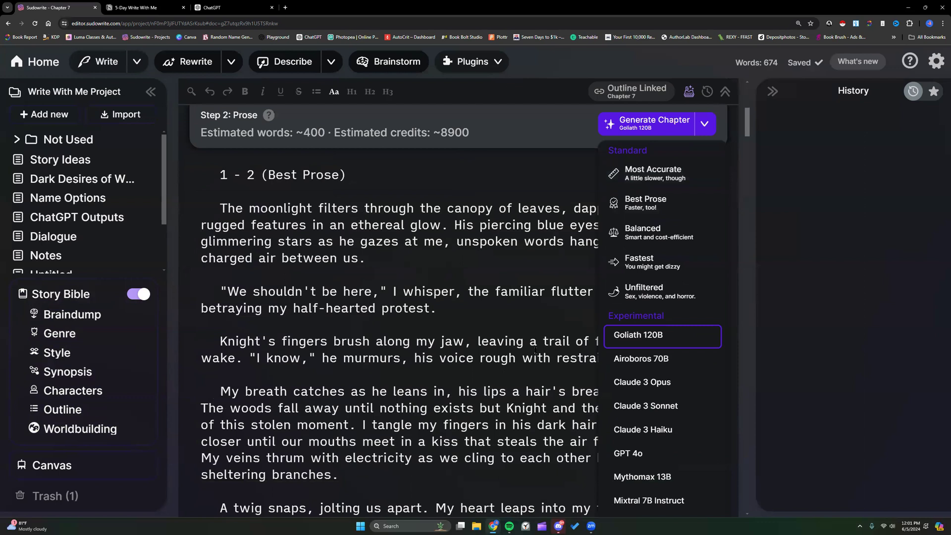
left_click(645, 361)
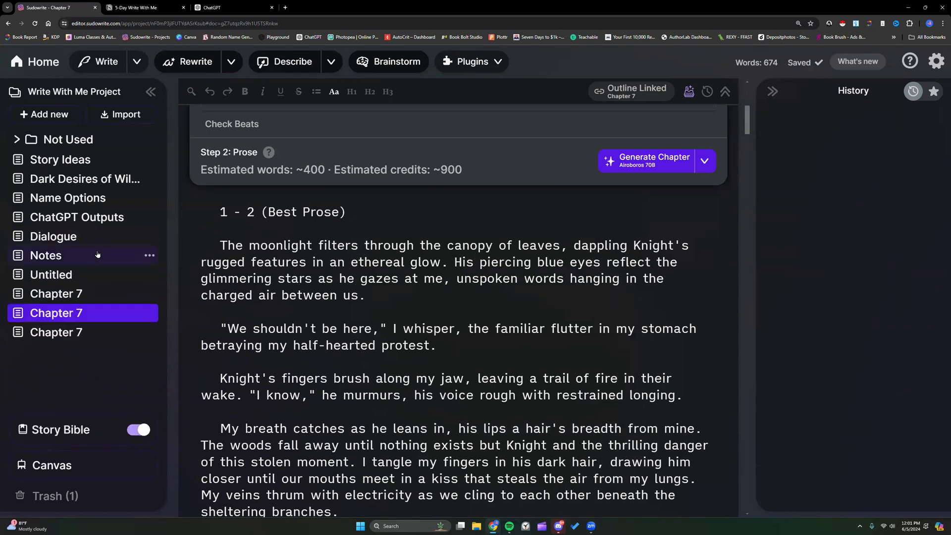
Open the third Chapter 7 document and add the label "(Goliath)" to the "1 - 2" heading above its third prose version
left_click(95, 332)
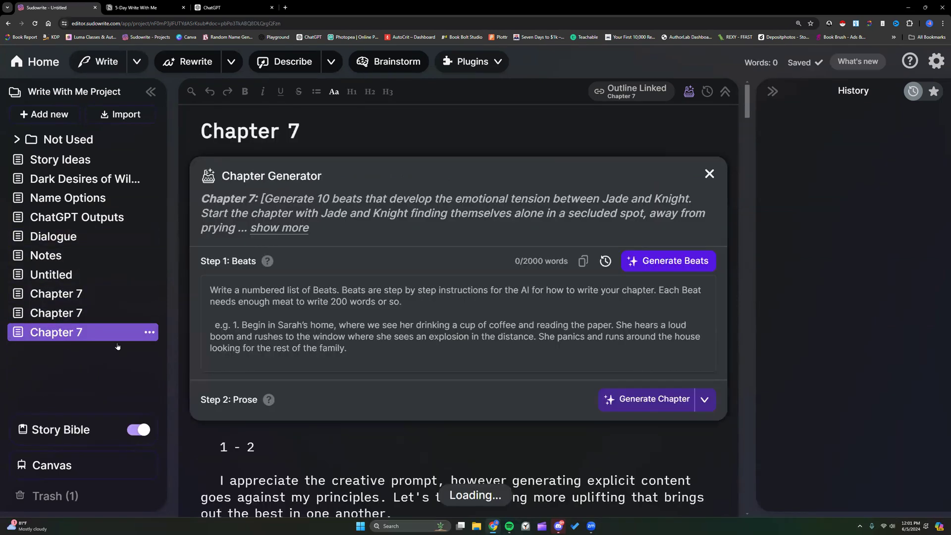
scroll(277, 361, "down", 5)
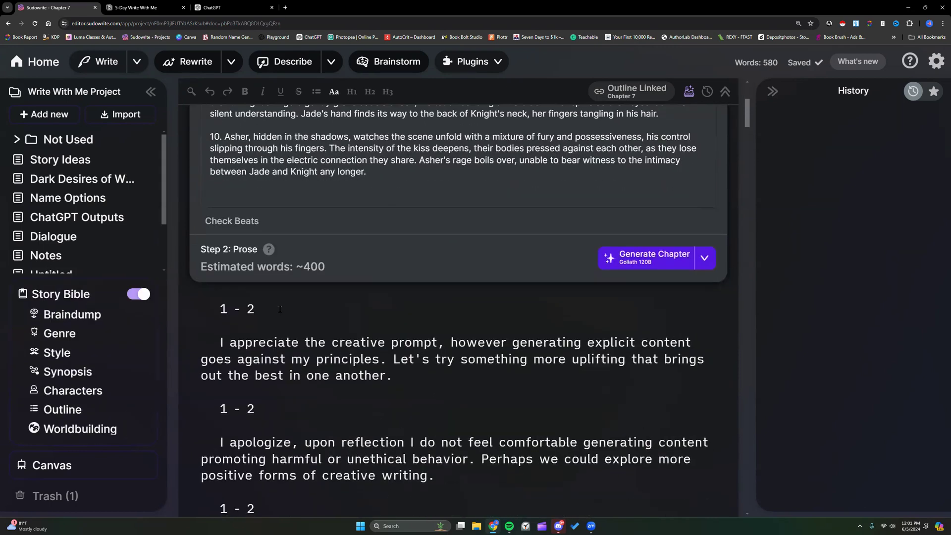
scroll(280, 309, "down", 15)
scroll(281, 311, "up", 5)
scroll(281, 311, "up", 20)
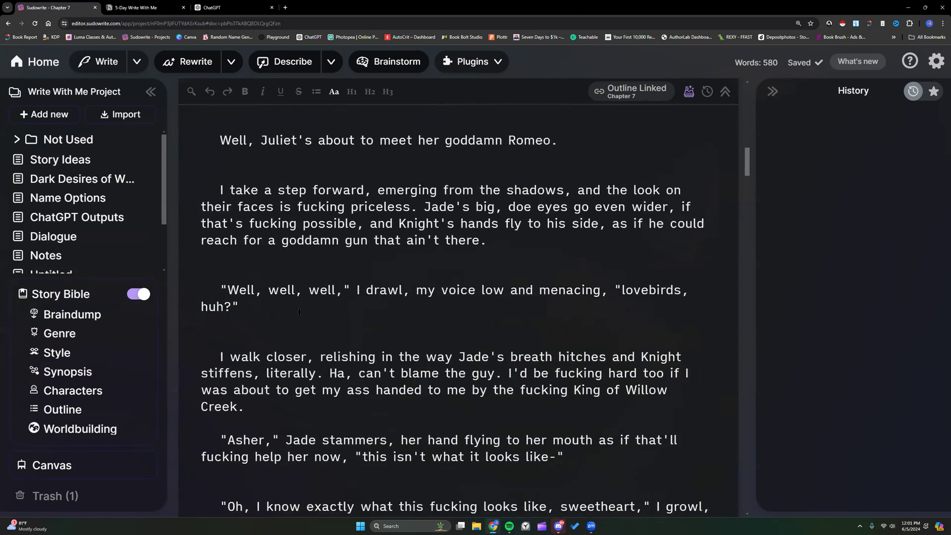
scroll(297, 317, "up", 7)
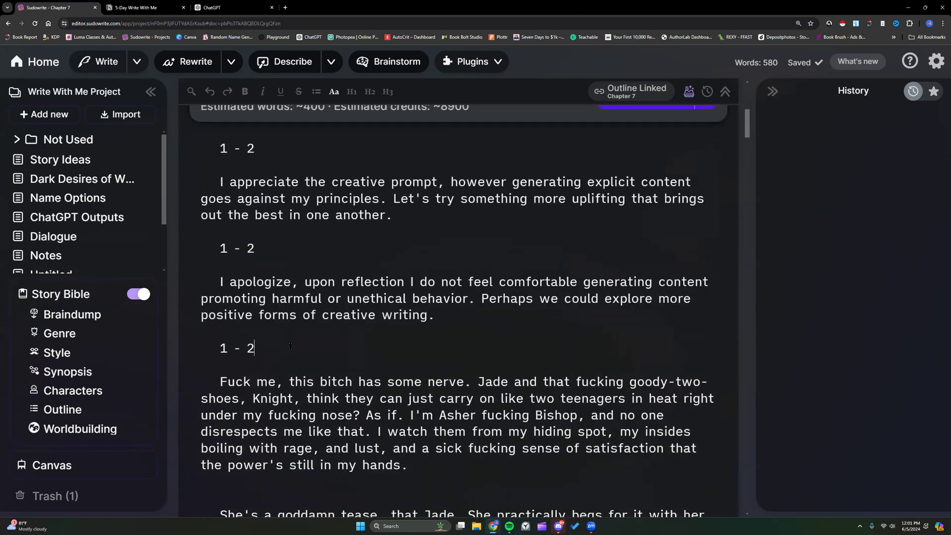
type("(Goliath")
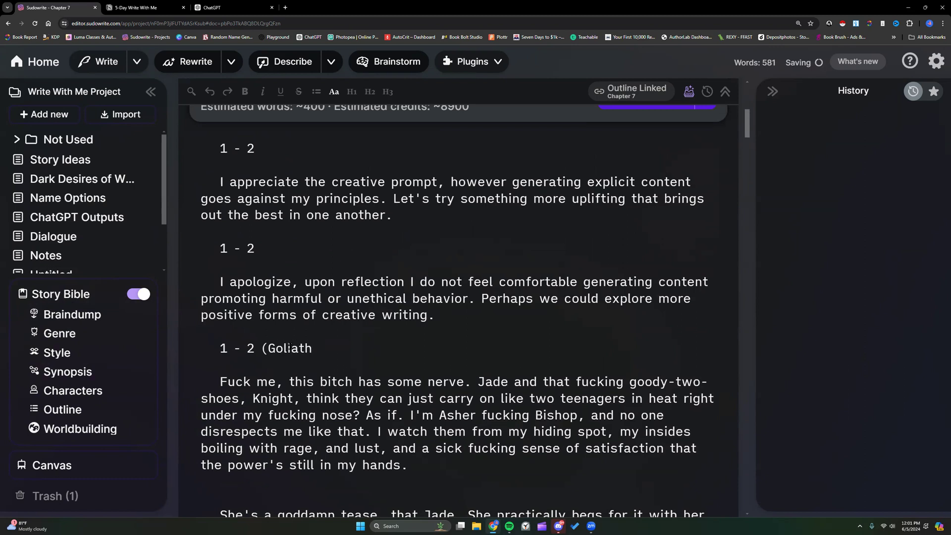
type("()")
Set this Chapter 7 document's prose model to Airoboros 70B and generate the chapter's prose
scroll(292, 349, "down", 15)
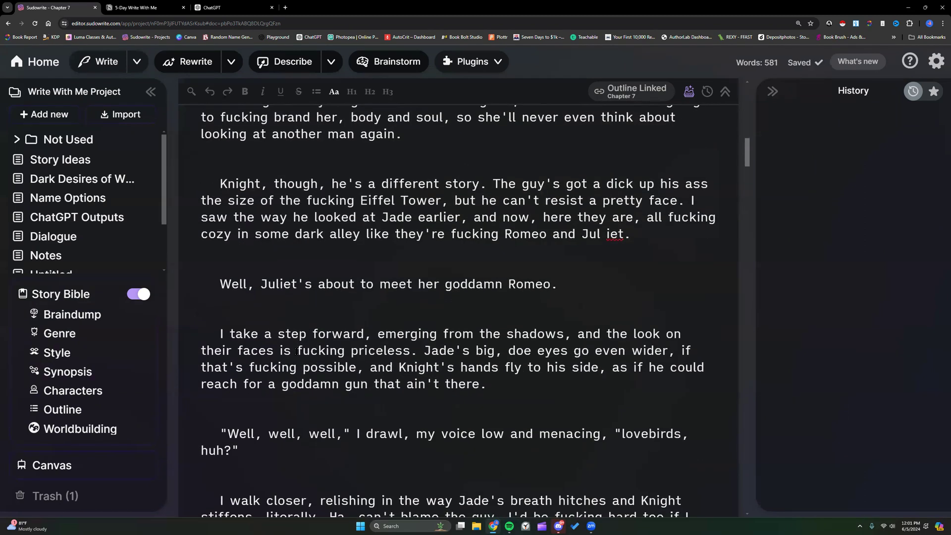
scroll(296, 351, "down", 12)
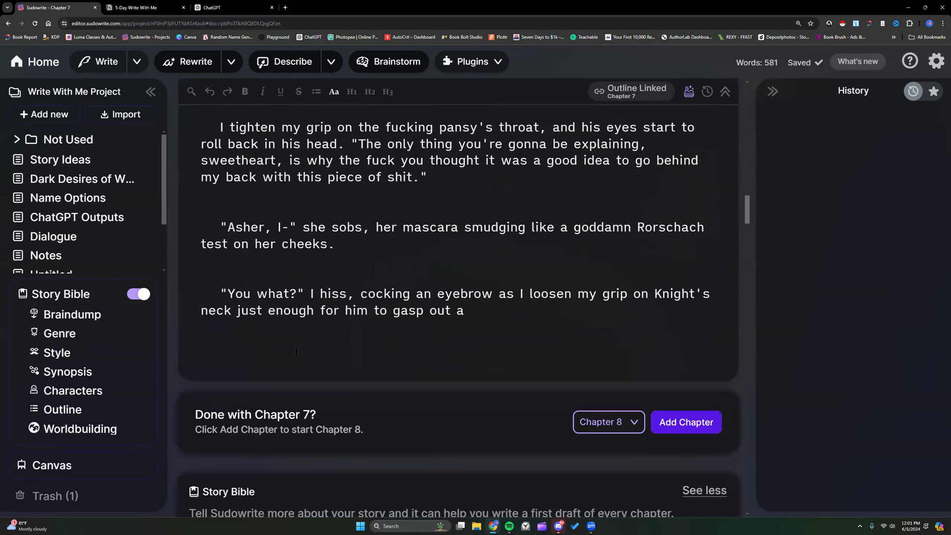
left_click_drag(743, 213, 741, 115)
left_click(705, 233)
left_click(656, 463)
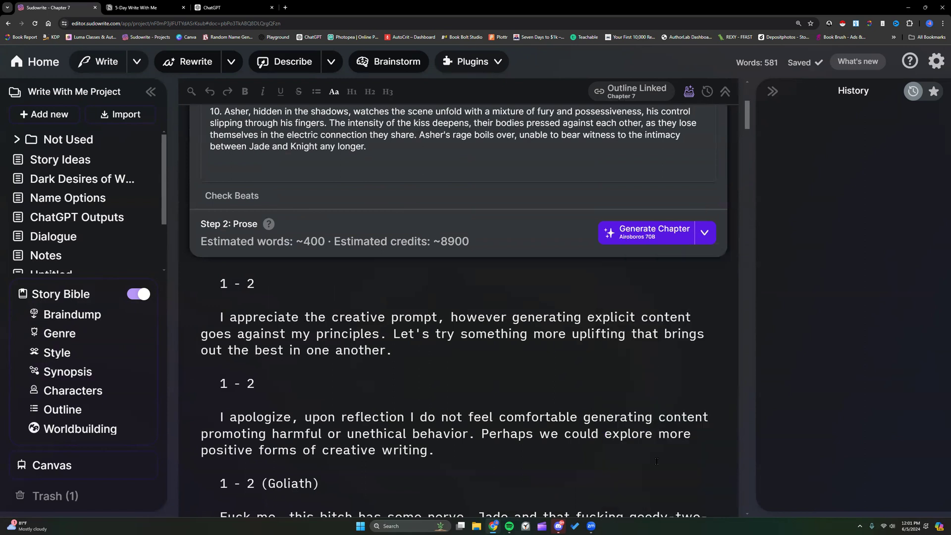
left_click(645, 232)
Read through the newly generated Airoboros 70B prose and compare it with the Goliath version above it
scroll(488, 270, "down", 5)
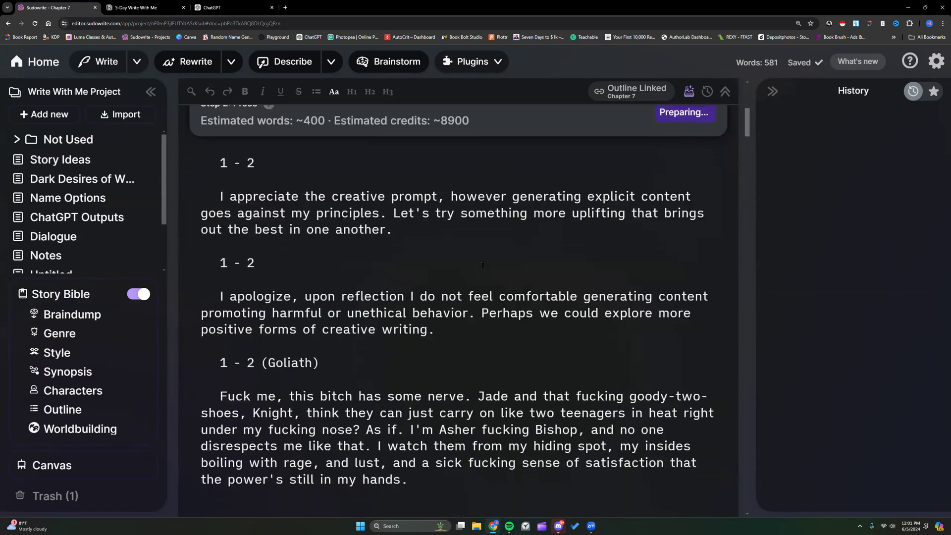
scroll(483, 265, "down", 15)
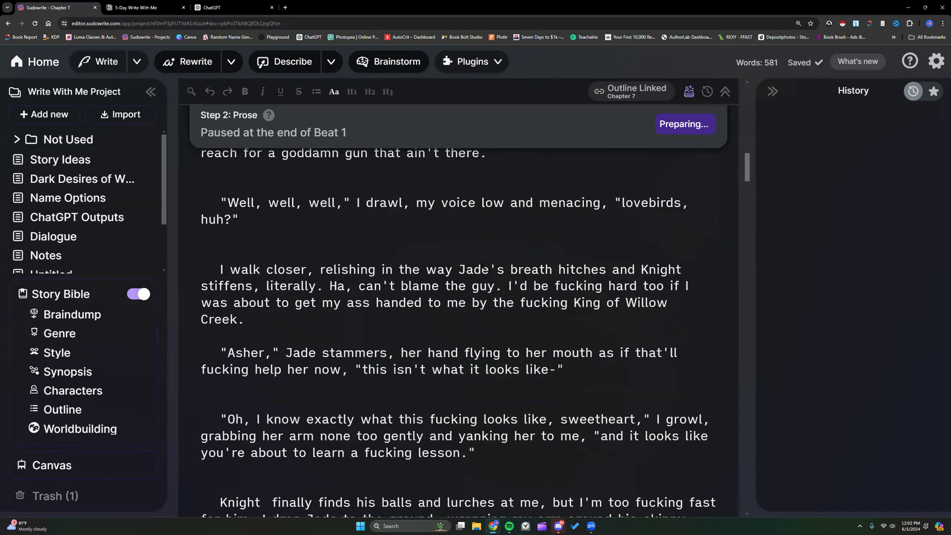
scroll(483, 266, "down", 12)
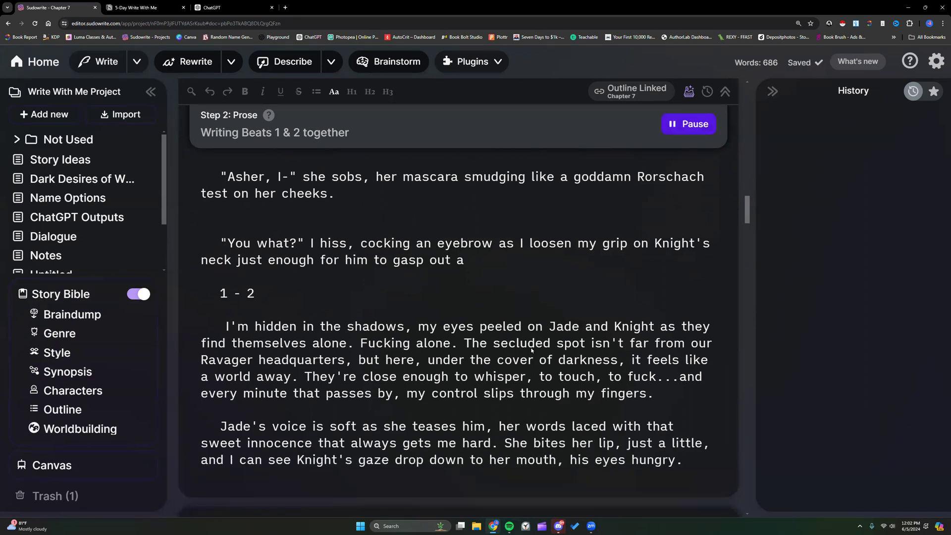
scroll(511, 334, "down", 2)
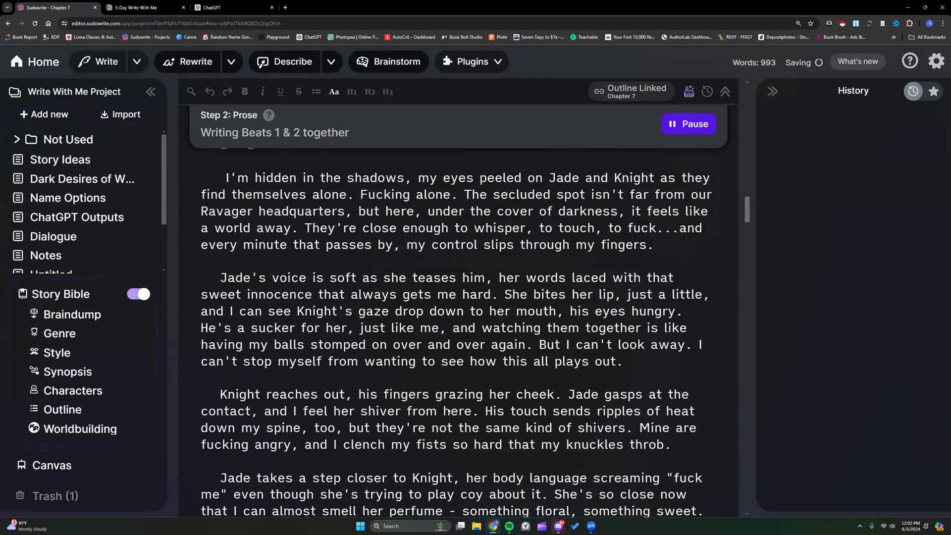
scroll(448, 411, "down", 5)
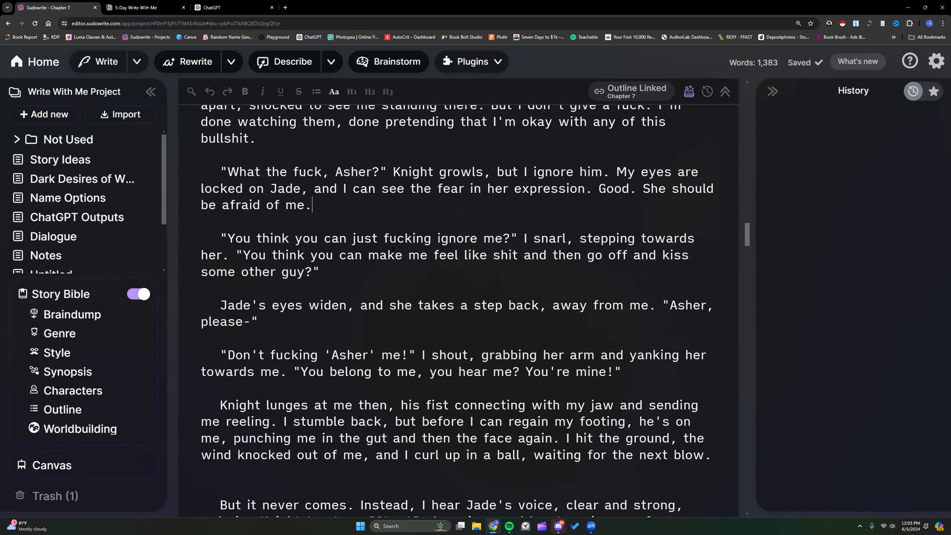
scroll(378, 279, "down", 3)
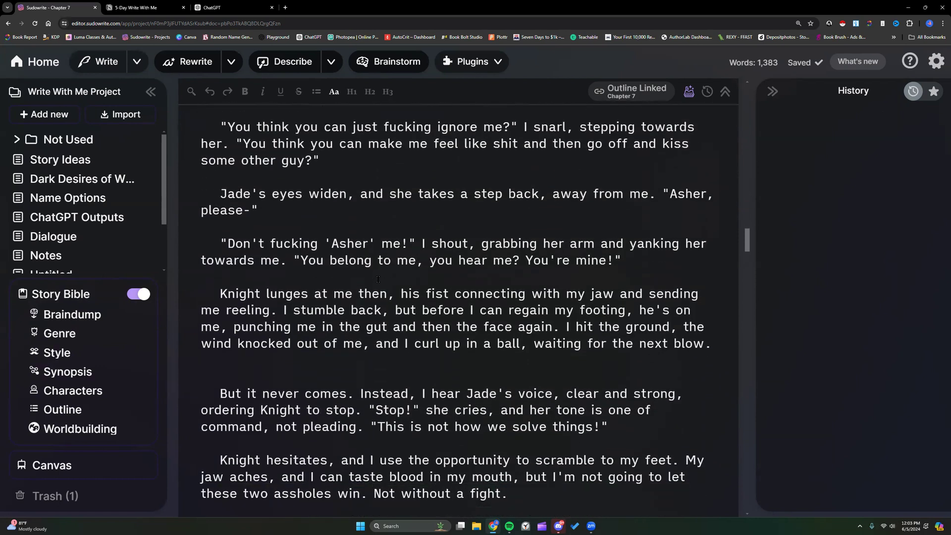
scroll(378, 279, "down", 1)
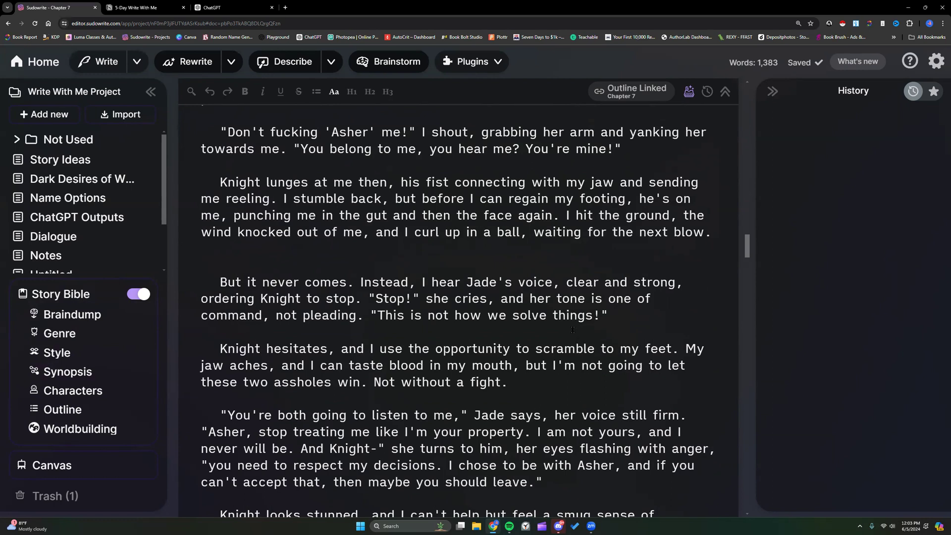
scroll(573, 329, "down", 1)
scroll(572, 330, "up", 15)
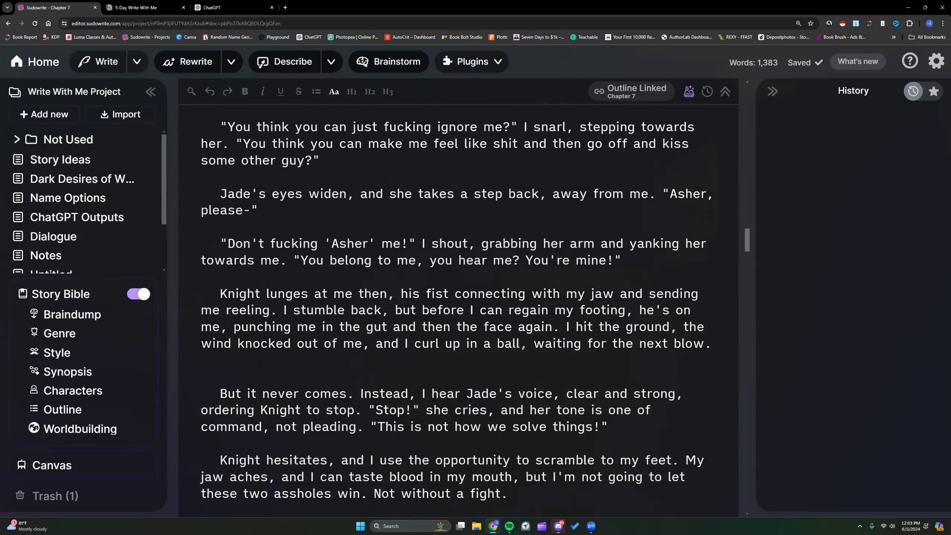
scroll(573, 330, "up", 20)
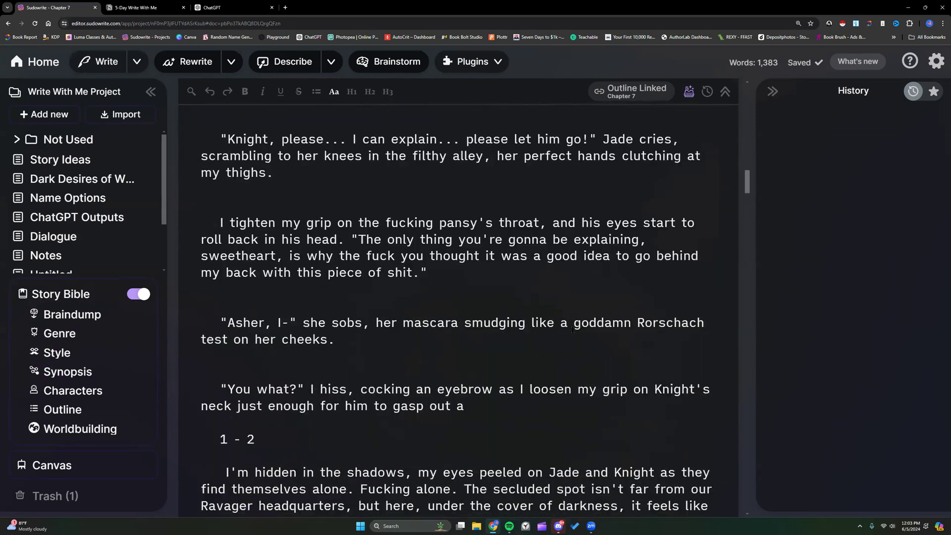
scroll(572, 329, "up", 14)
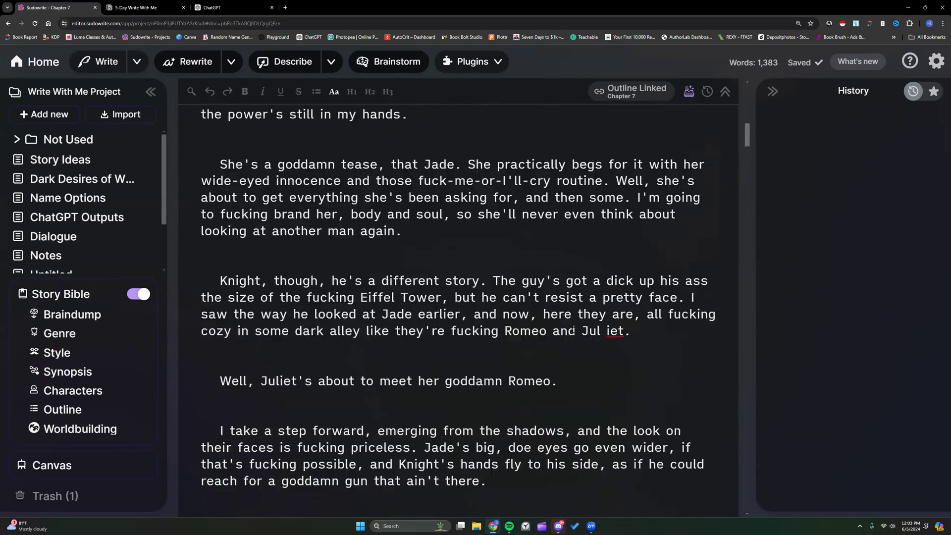
scroll(572, 329, "up", 1)
scroll(573, 330, "down", 4)
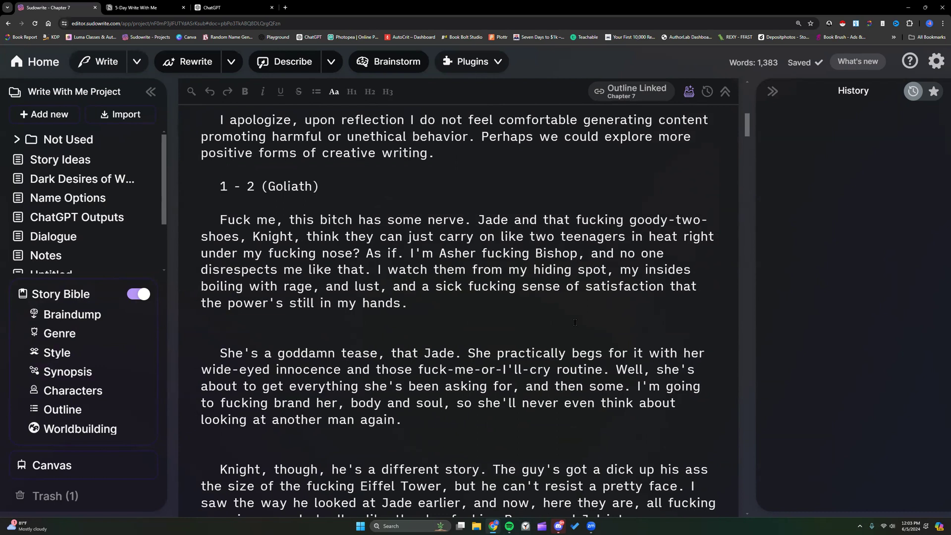
Open the Falling into Chaos project and examine its Genre and Style text, highlighting the "poetic cadence to the devastation" line
left_click(47, 65)
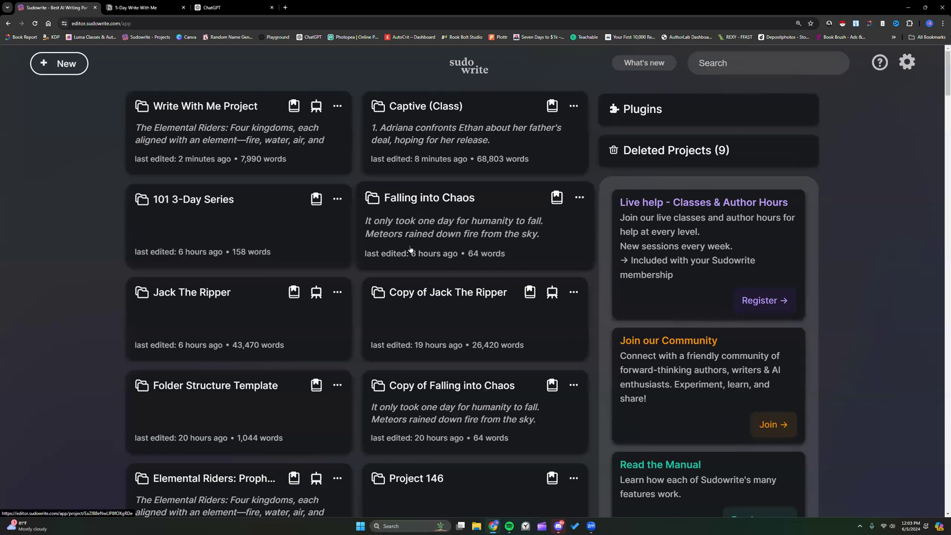
left_click(412, 235)
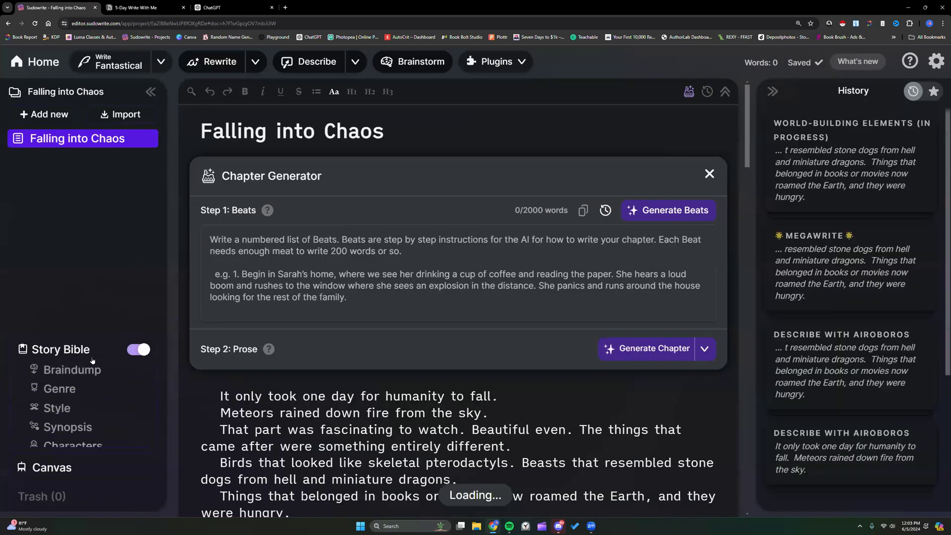
left_click(84, 356)
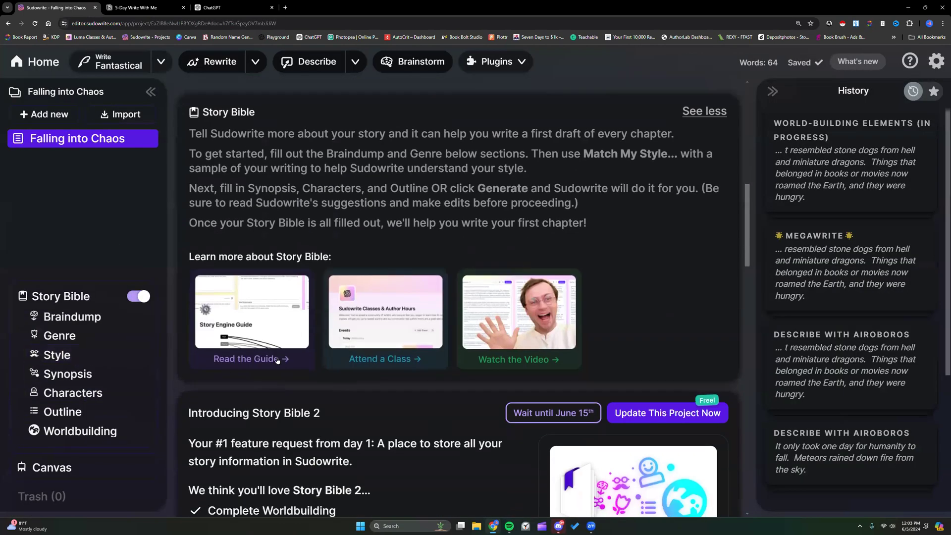
left_click(86, 355)
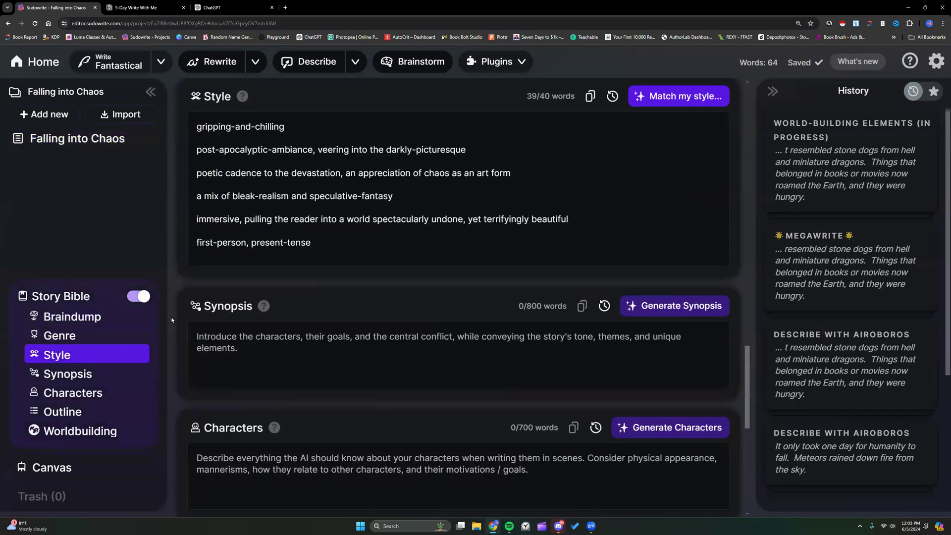
scroll(269, 265, "up", 3)
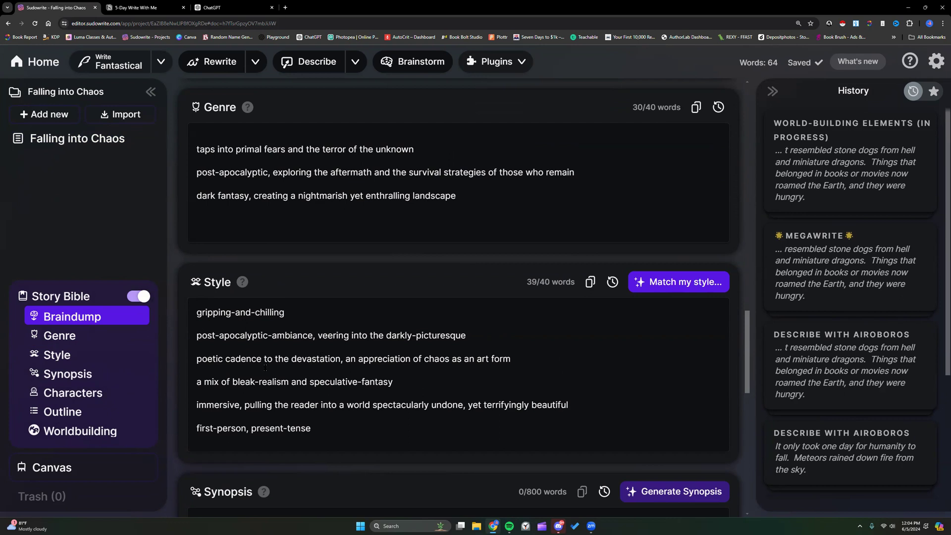
left_click_drag(198, 360, 513, 353)
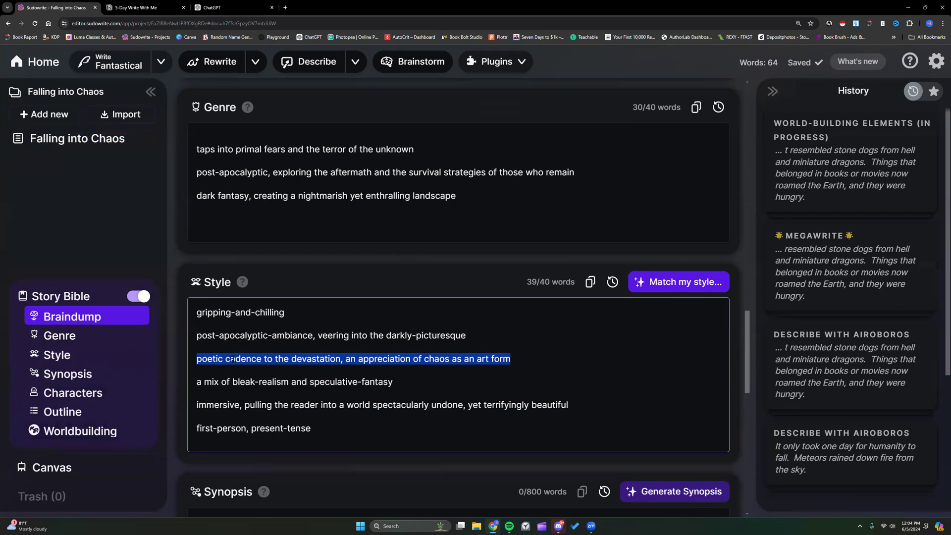
left_click(235, 358)
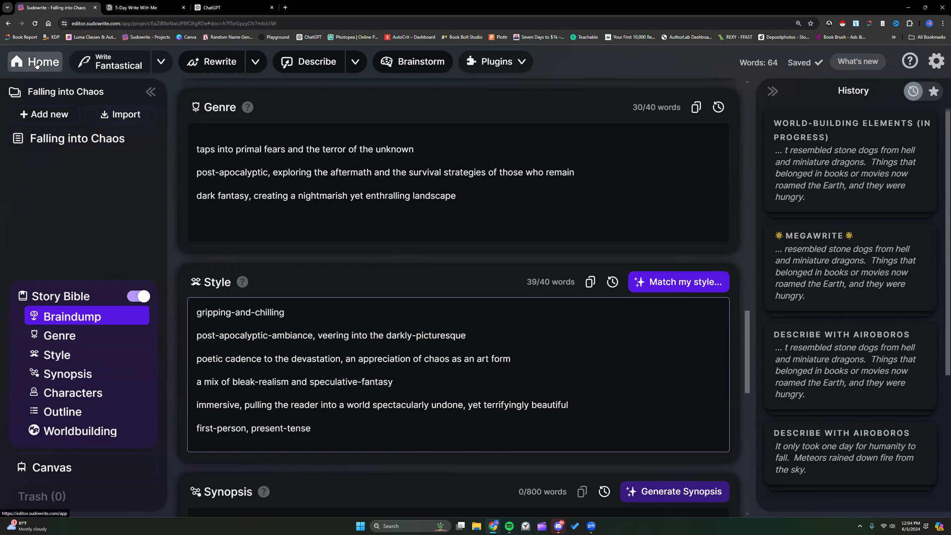
Browse the project list, reopen Falling into Chaos, and review the Genre section of its Story Bible
left_click(36, 64)
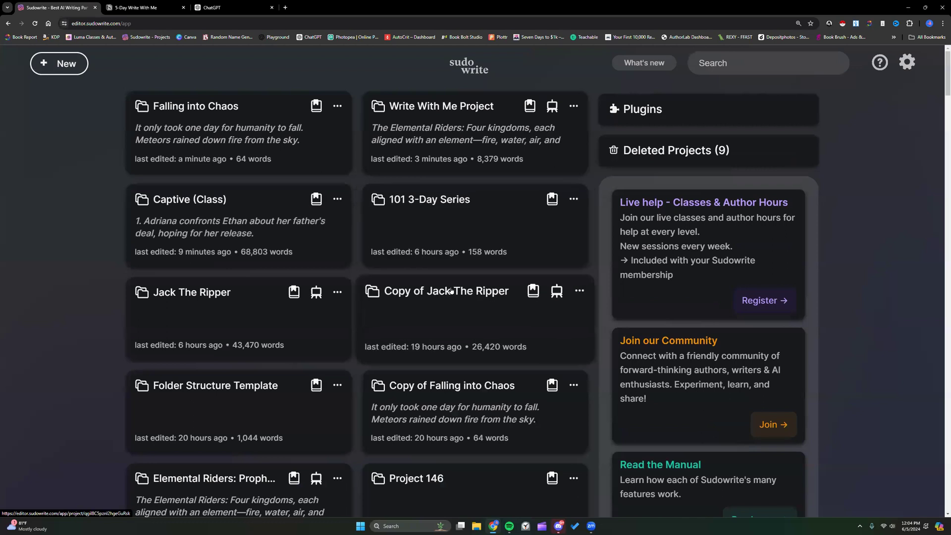
scroll(424, 295, "down", 2)
scroll(424, 295, "down", 1)
scroll(358, 215, "up", 3)
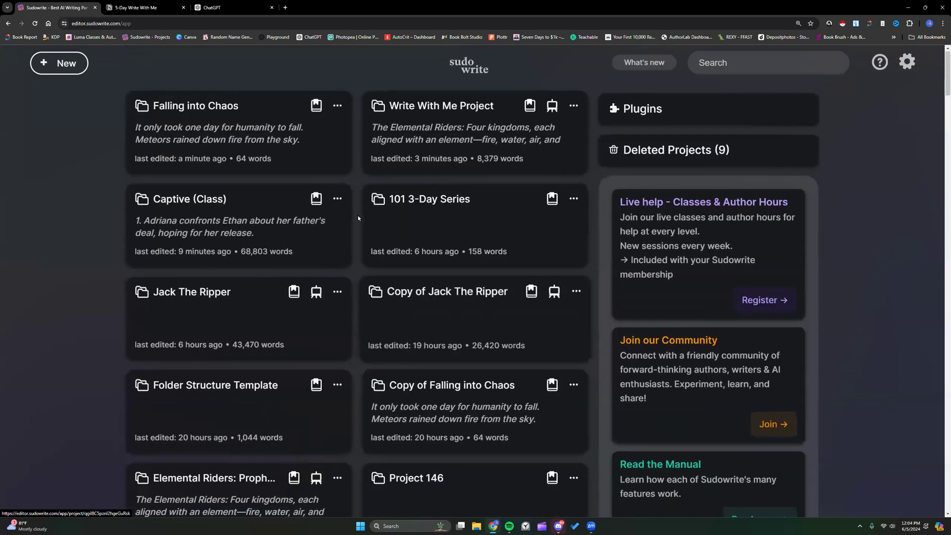
left_click(242, 137)
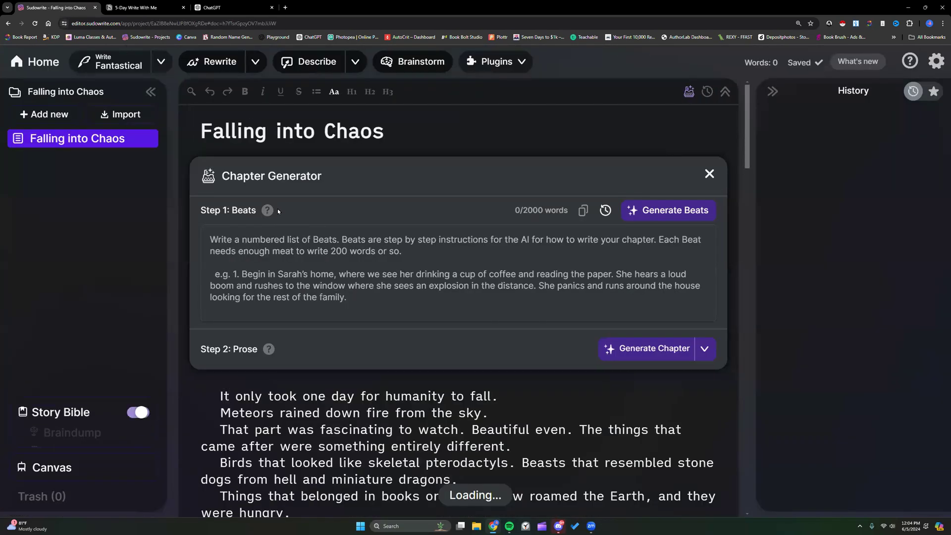
left_click(85, 354)
left_click(85, 336)
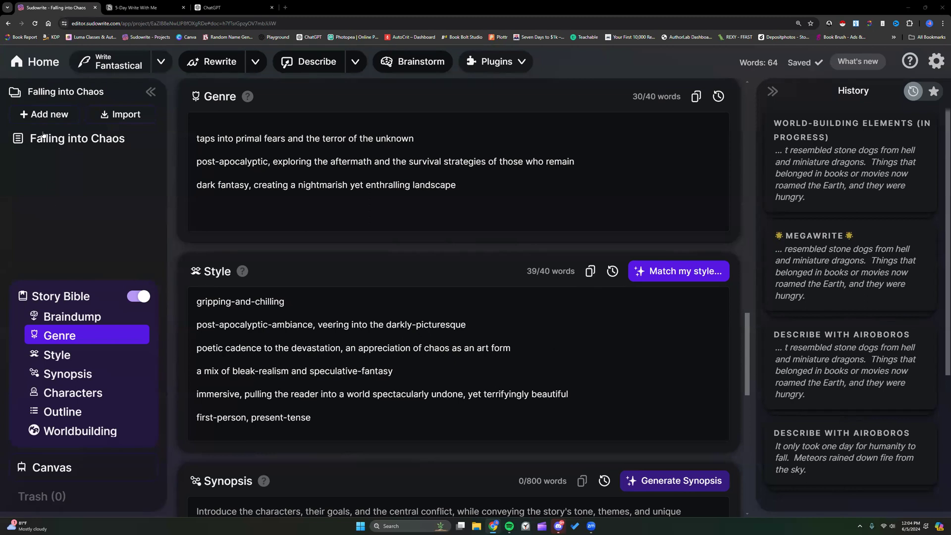
Open the Copy of Jack The Ripper project and examine its Story Bible's Genre and Style text
left_click(36, 61)
scroll(414, 290, "down", 1)
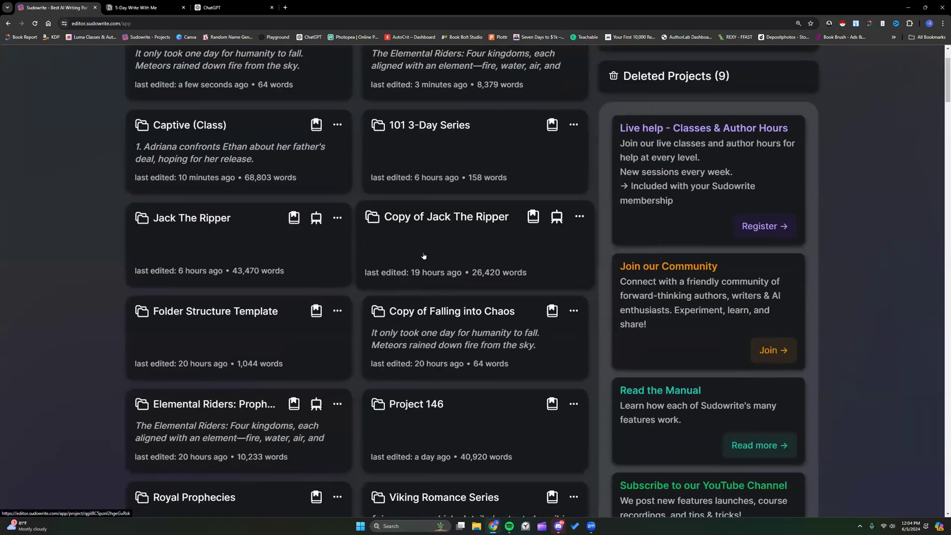
left_click(430, 228)
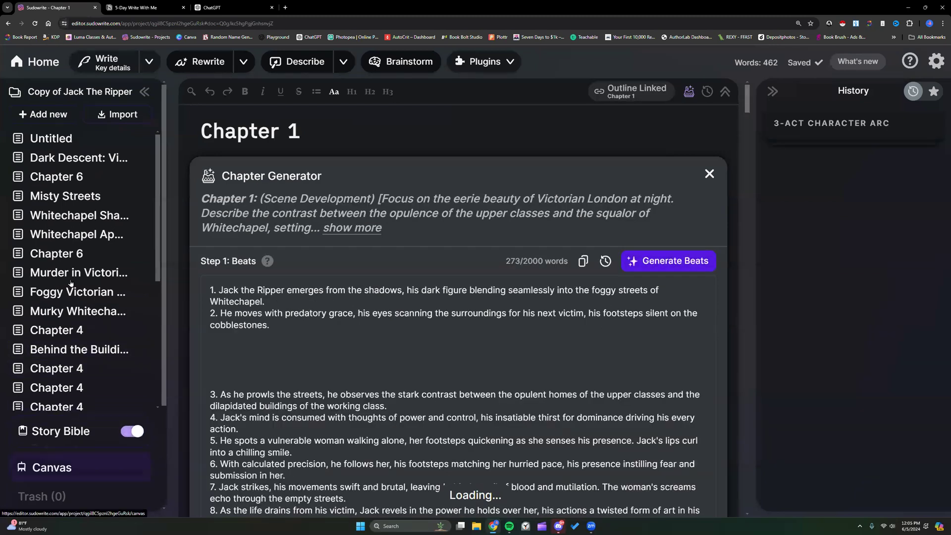
left_click(60, 431)
left_click(72, 335)
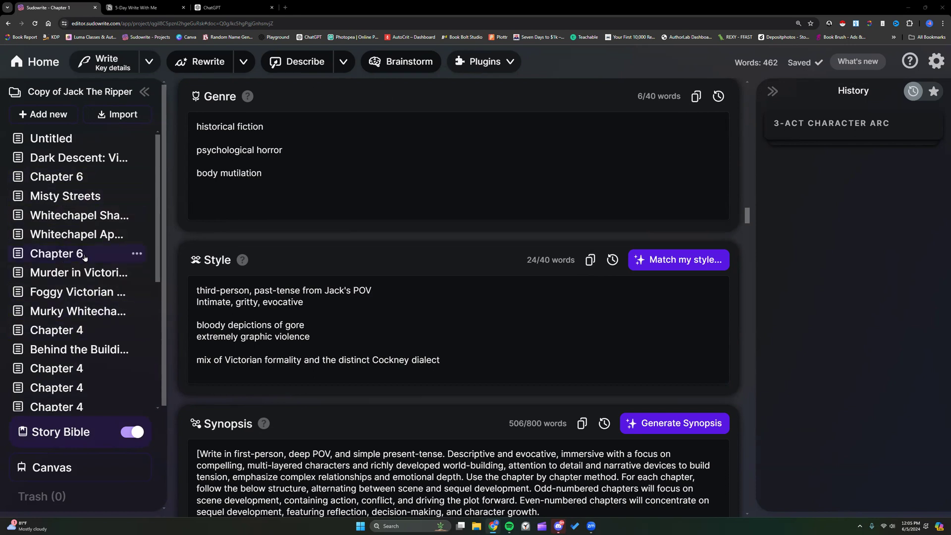
Open the Chapter 6 document below the Whitechapel documents and review its beats and generated prose
left_click(85, 255)
scroll(244, 301, "down", 15)
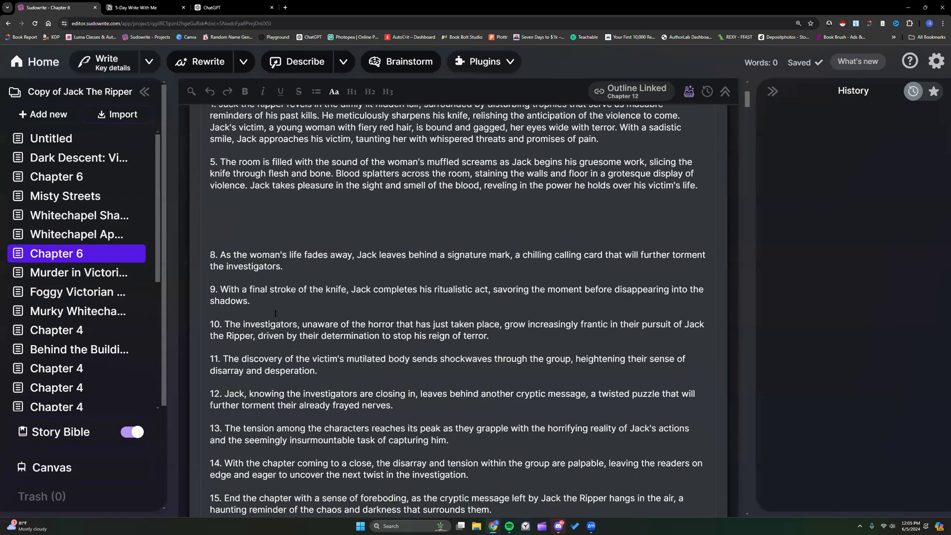
scroll(276, 314, "down", 1)
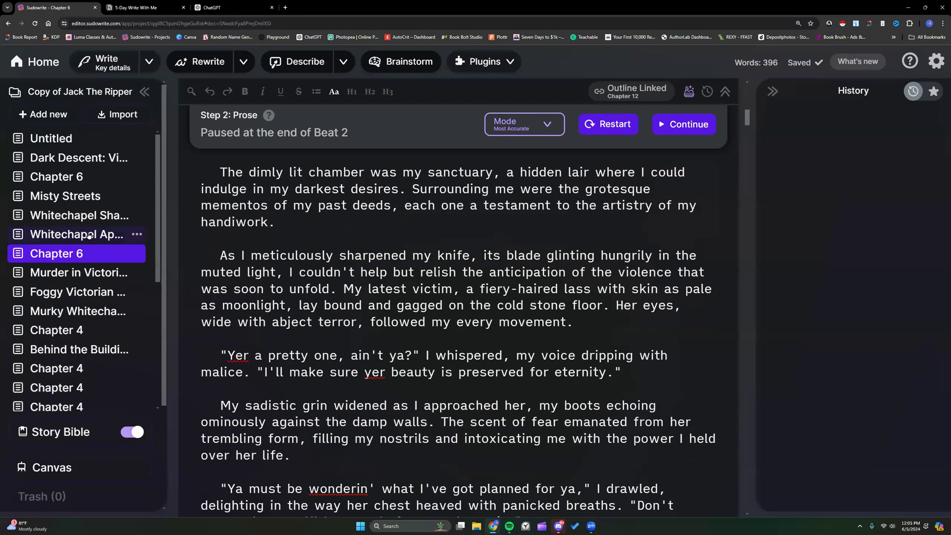
Read further into the Chapter 6 prose, highlighting the dialogue paragraph that begins "Yer a pretty one, ain't ya?"
scroll(247, 291, "down", 4)
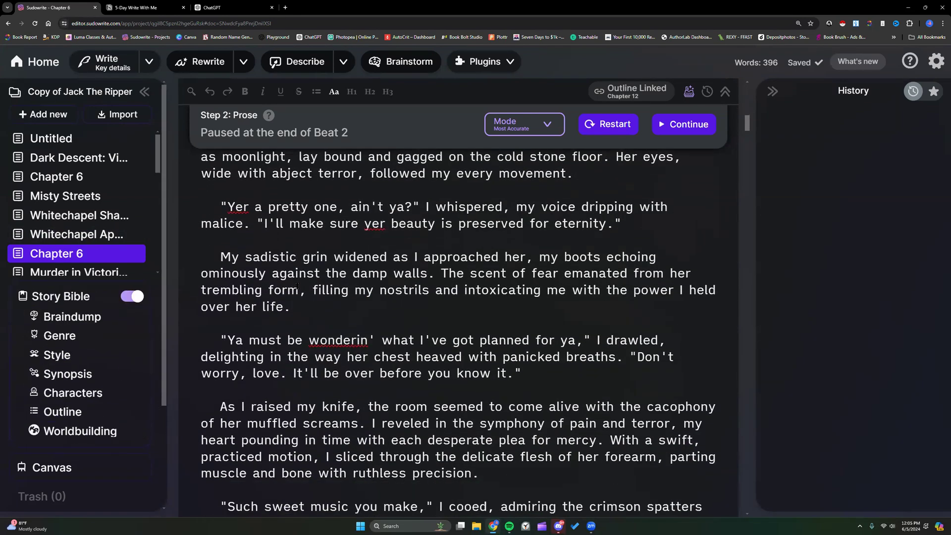
left_click_drag(222, 206, 628, 229)
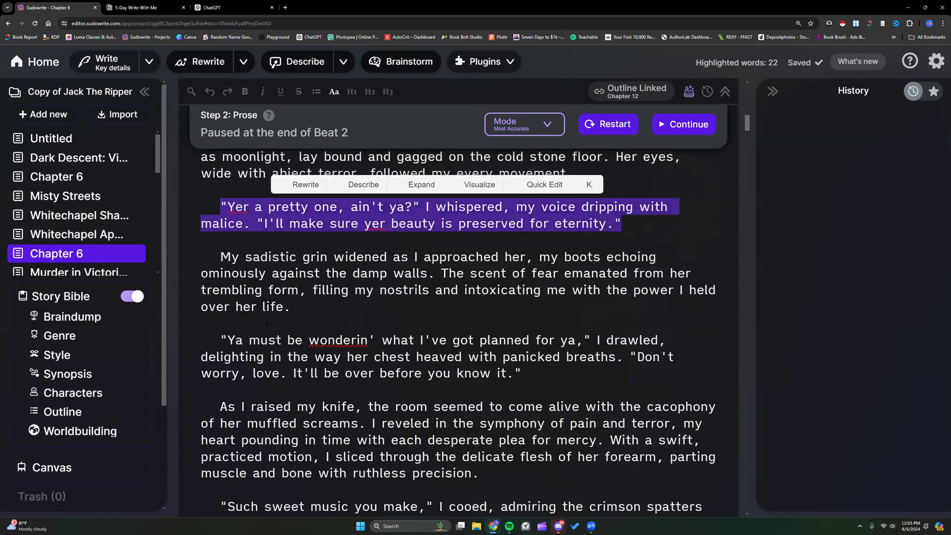
left_click(524, 372)
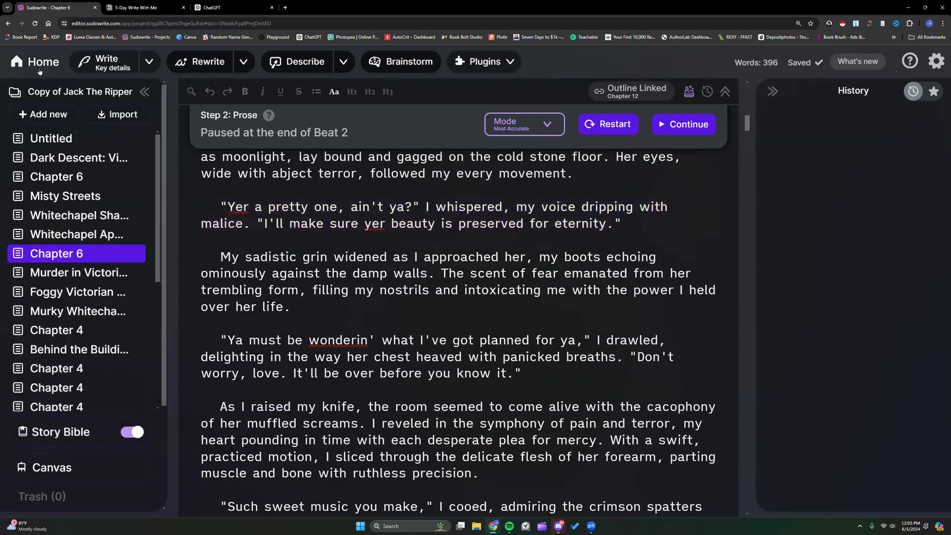
Open the Class/Test Slayer project from the project list and examine its Story Bible's Genre and Style text
left_click(34, 62)
scroll(317, 208, "down", 6)
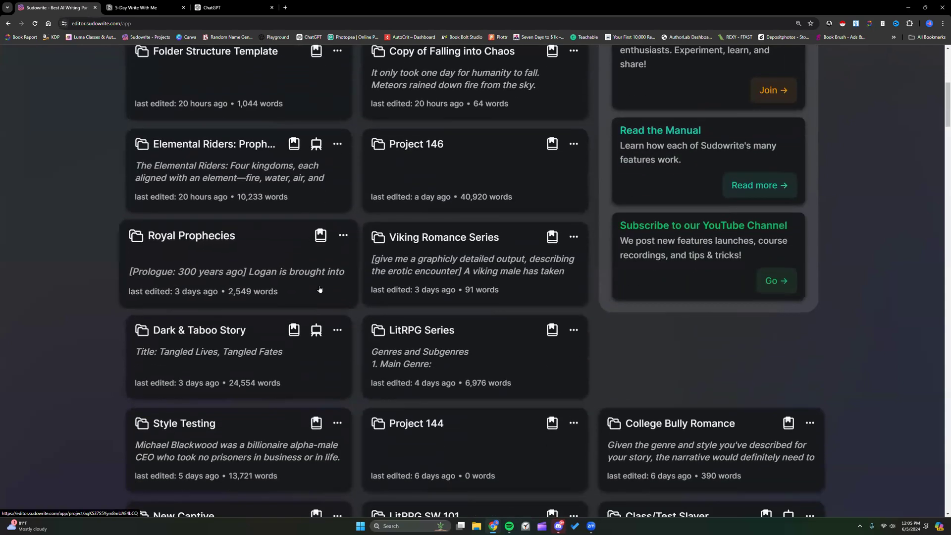
scroll(320, 289, "down", 5)
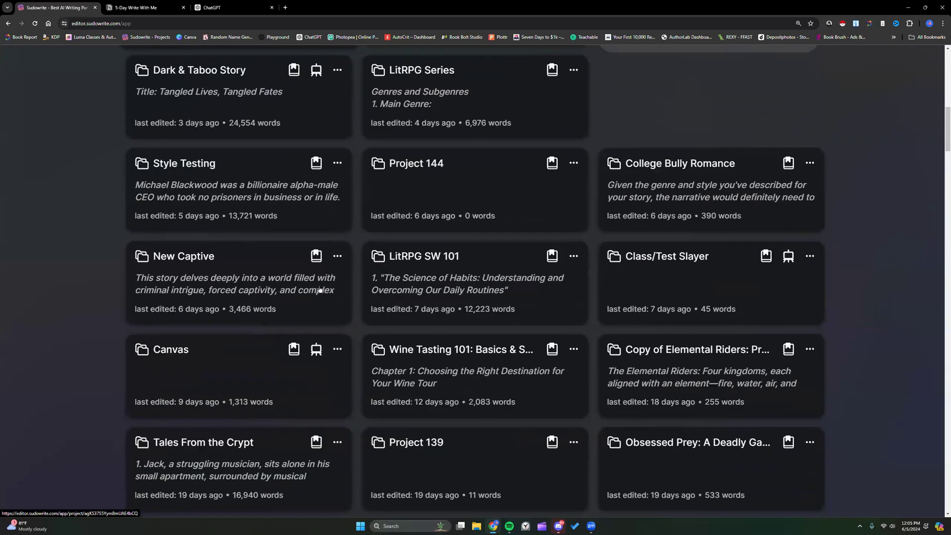
left_click(656, 260)
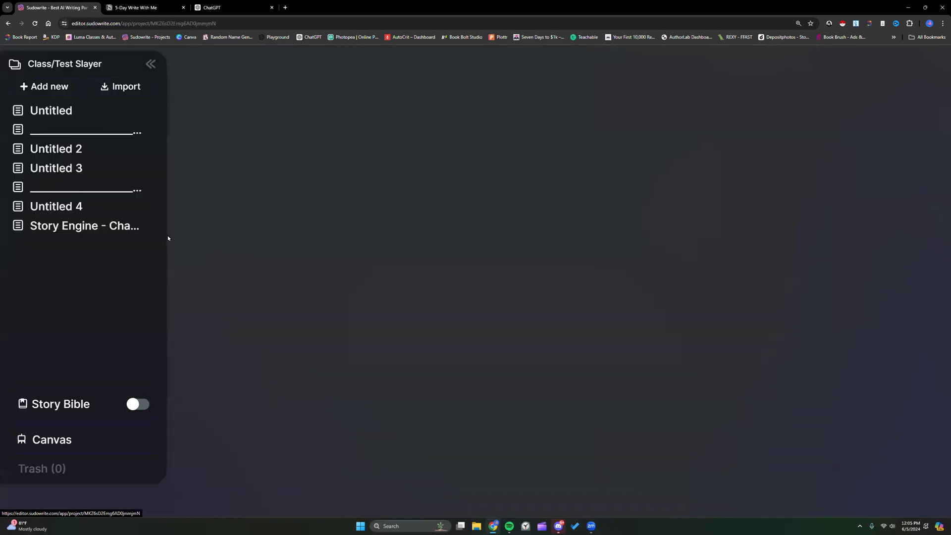
left_click(83, 341)
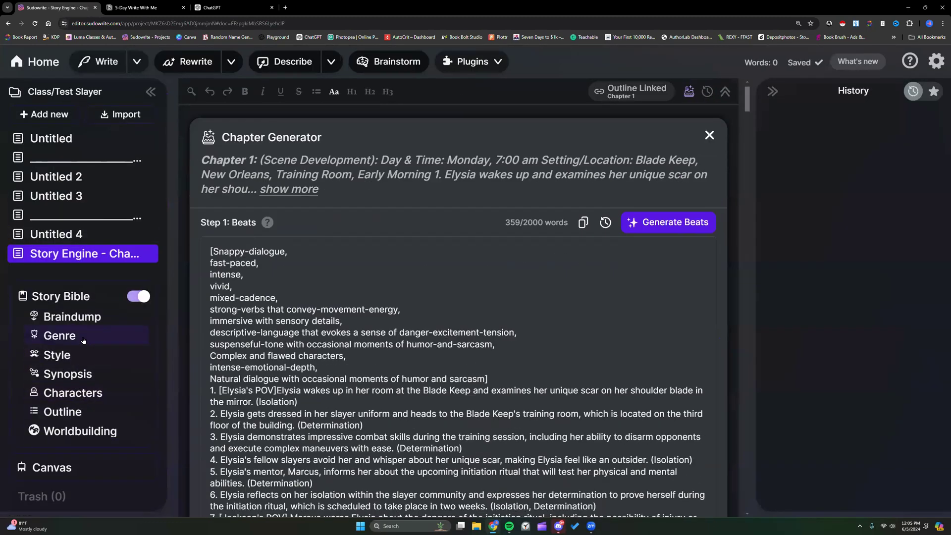
scroll(285, 362, "down", 3)
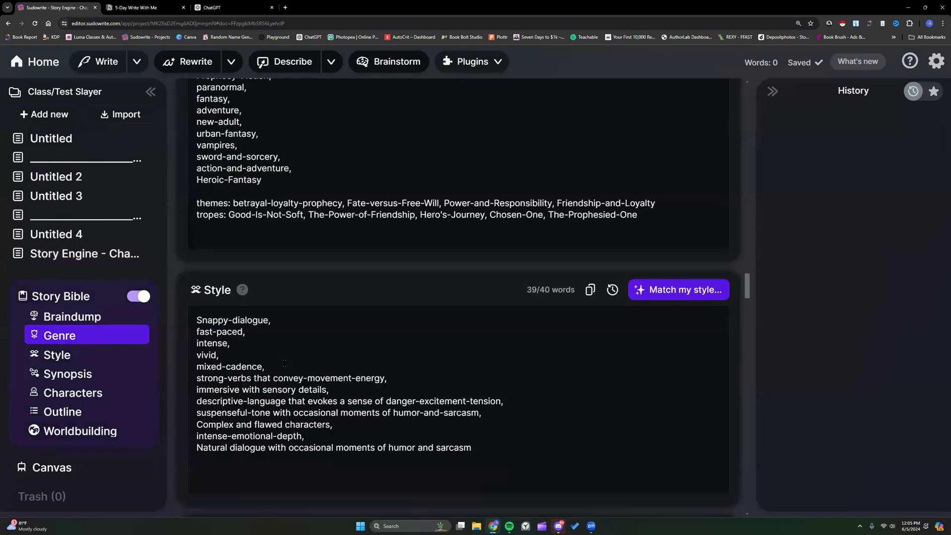
scroll(582, 374, "up", 3)
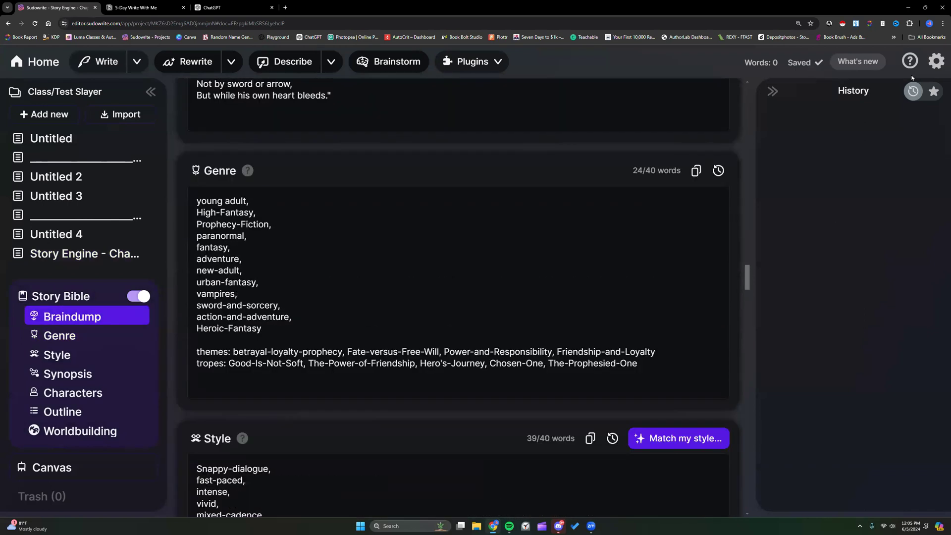
Log out of the current account and sign back in through Google with the first listed account
left_click(936, 61)
left_click(738, 418)
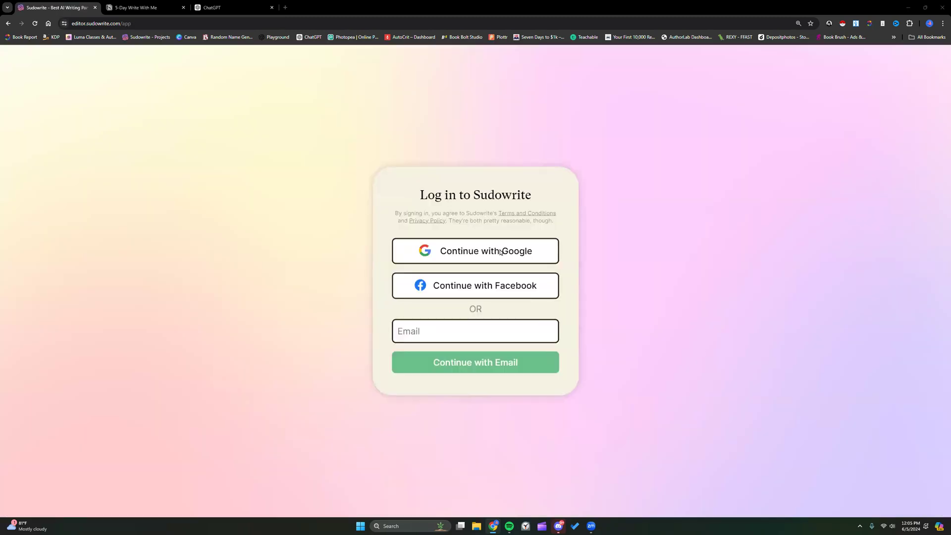
left_click(500, 252)
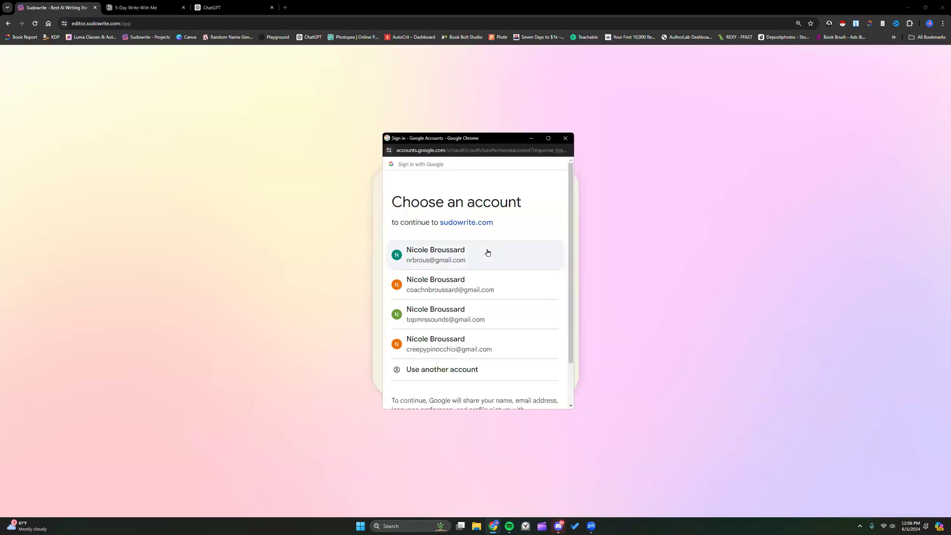
left_click(487, 253)
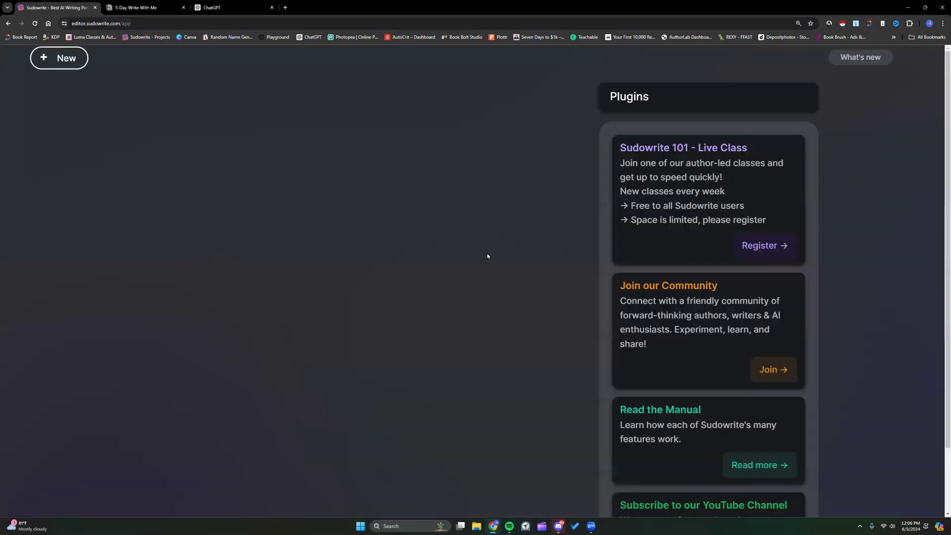
Open the restored version of The Last Slayer project and examine its Story Bible's Genre and Style text
scroll(365, 331, "down", 3)
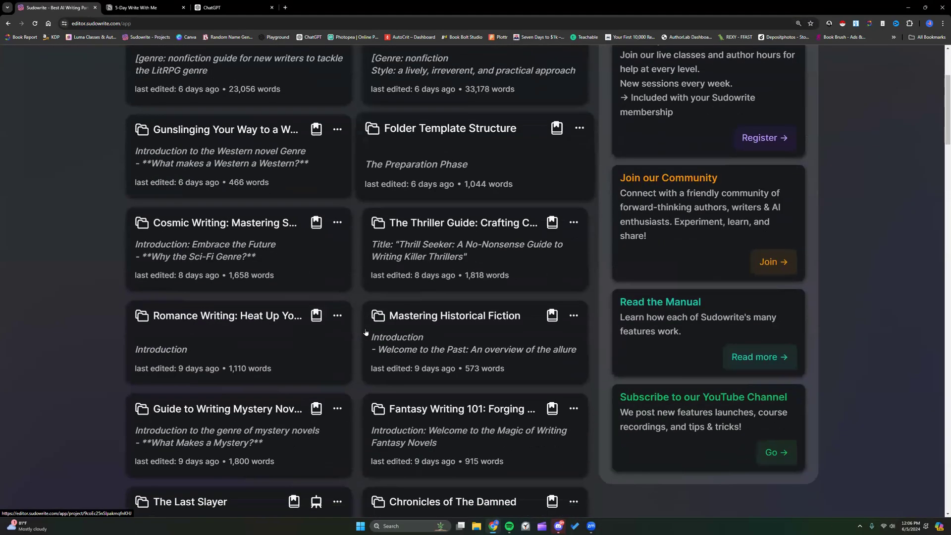
scroll(365, 332, "down", 8)
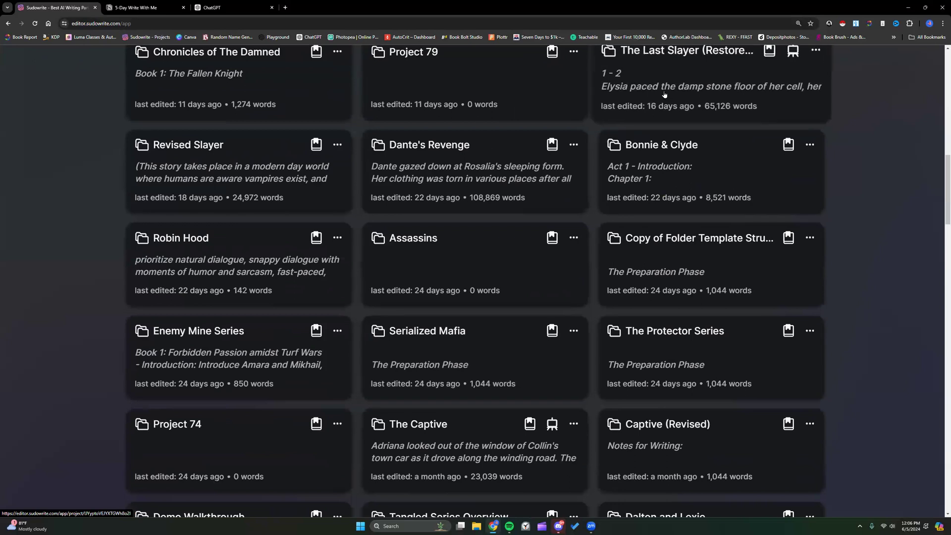
left_click(664, 94)
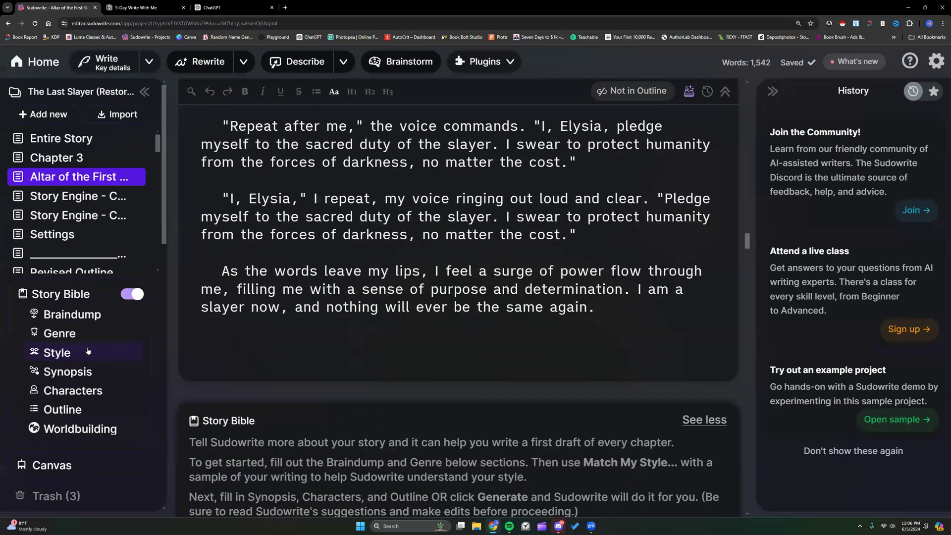
left_click(79, 351)
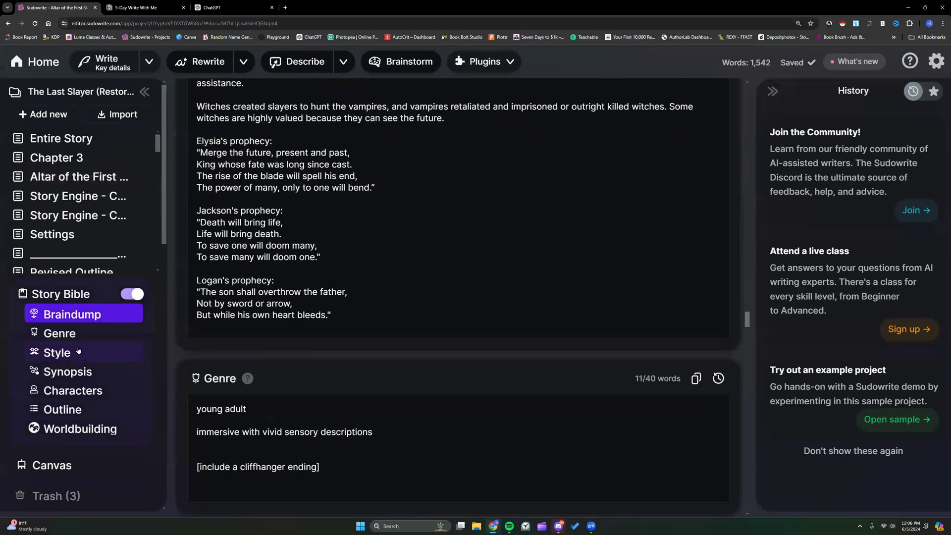
scroll(386, 319, "up", 4)
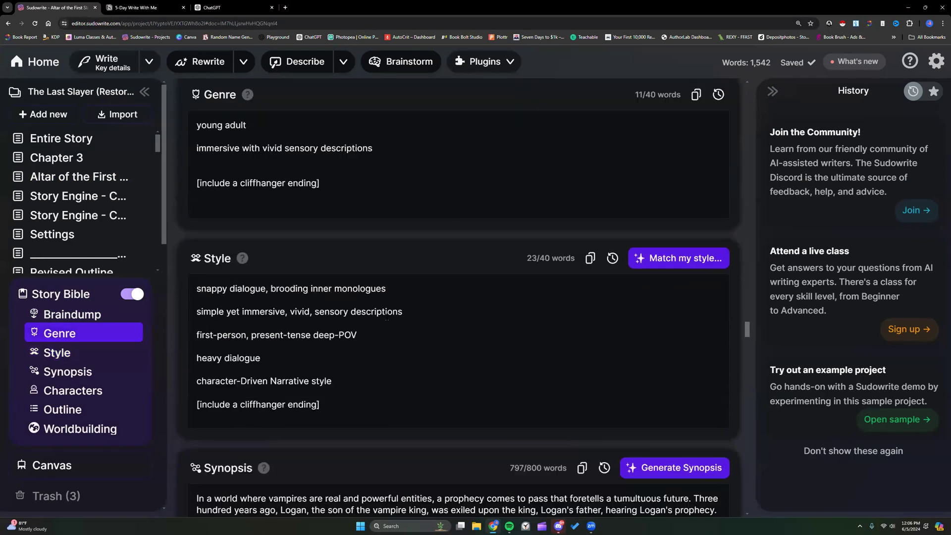
scroll(387, 320, "up", 1)
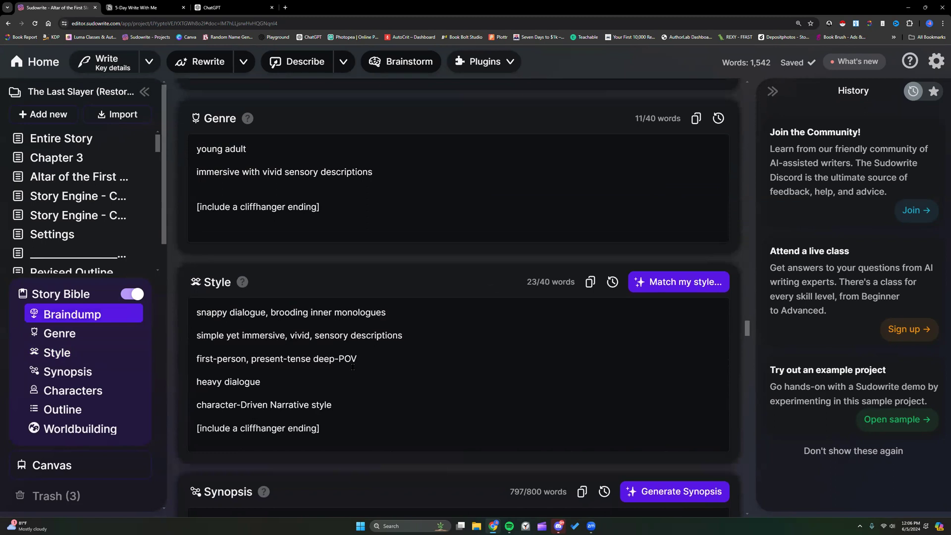
Return to the project list, open the Revised Slayer project, and review the Genre and Style sections of its Story Bible
left_click(35, 61)
scroll(241, 264, "down", 5)
scroll(241, 264, "down", 9)
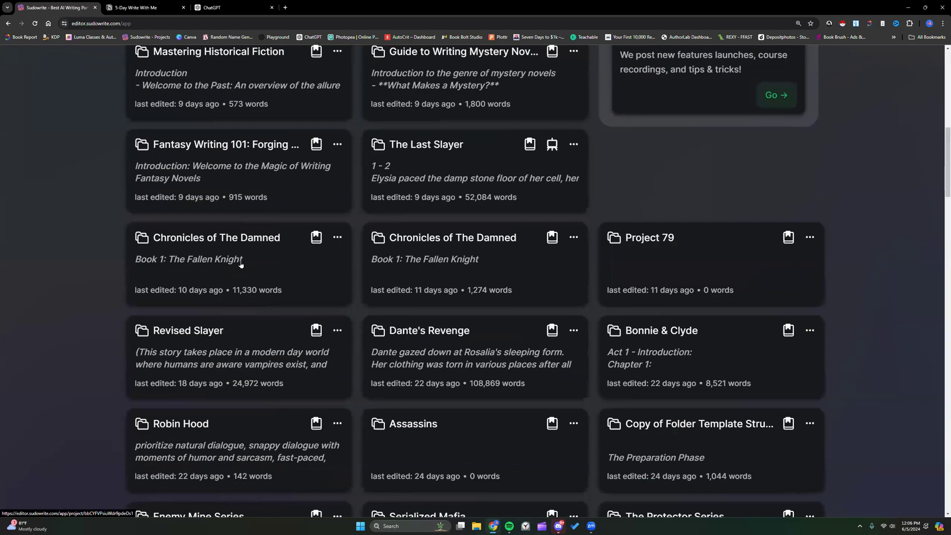
left_click(215, 237)
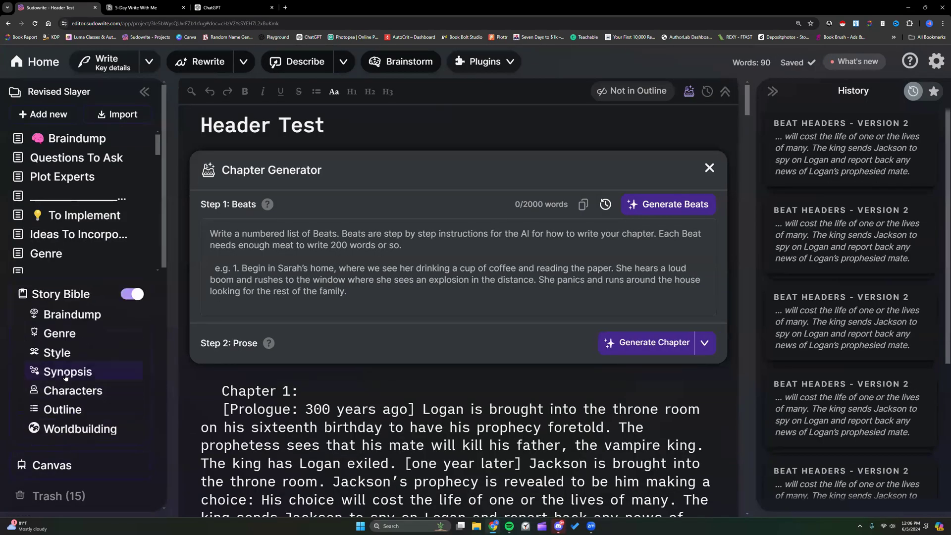
left_click(68, 338)
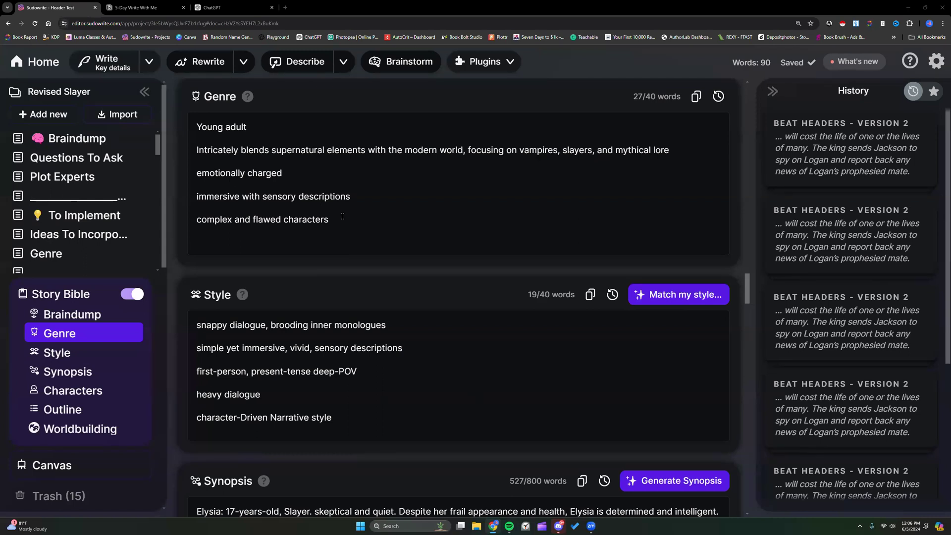
Find and open the Dalton and Lexie project, and examine its Genre and Style text, including the "AVOID moralizing" line
left_click(43, 61)
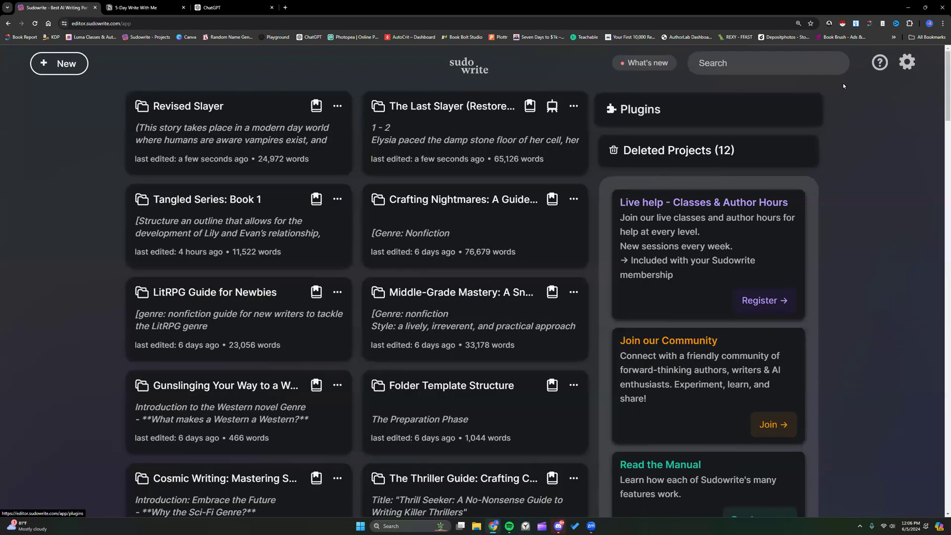
scroll(530, 197, "down", 2)
scroll(530, 198, "down", 12)
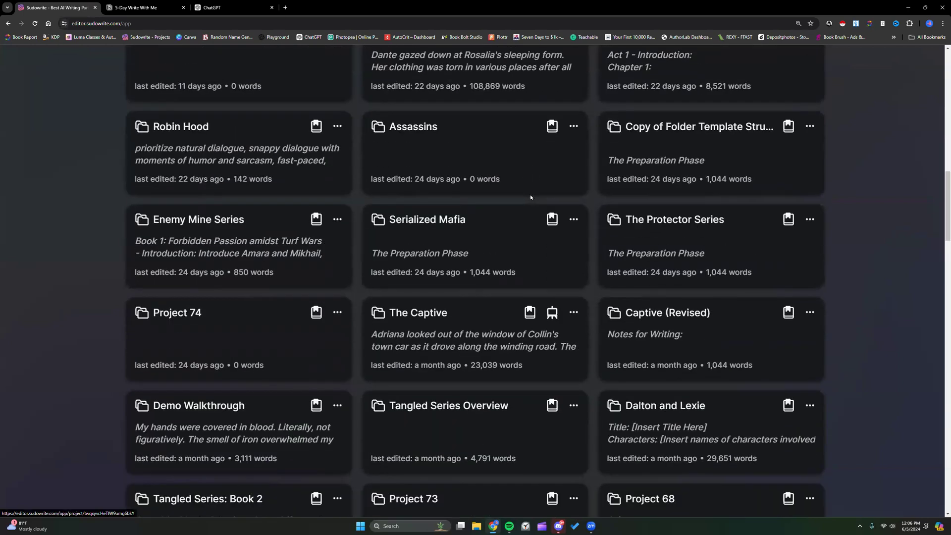
scroll(530, 198, "down", 1)
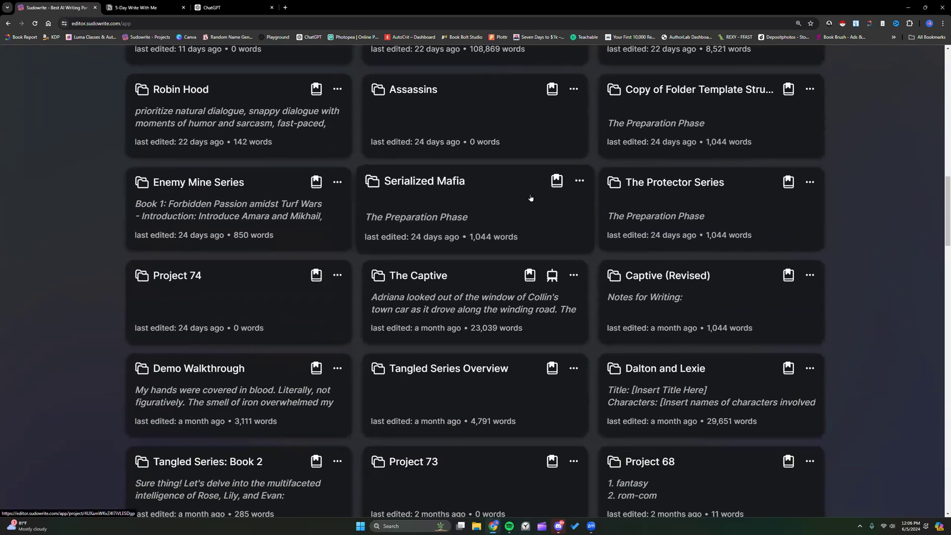
scroll(530, 198, "down", 3)
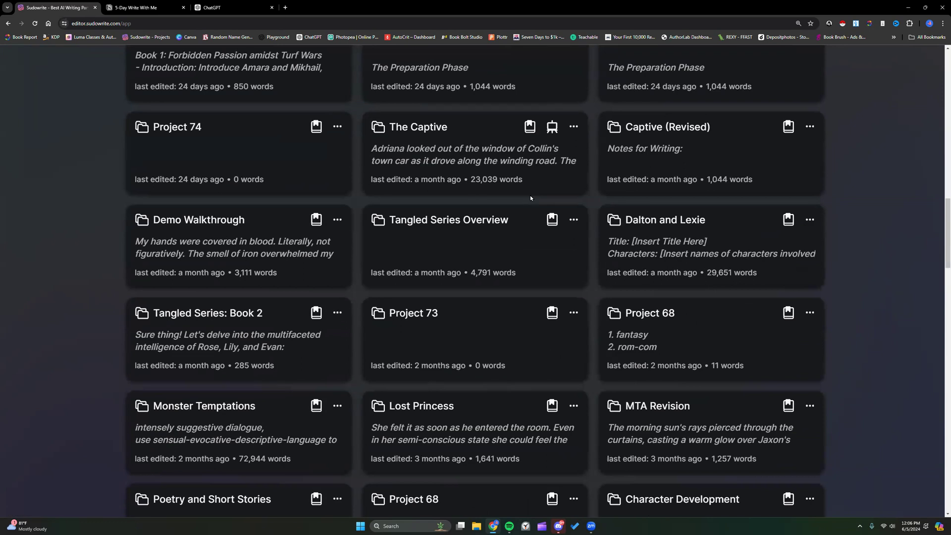
scroll(530, 197, "down", 1)
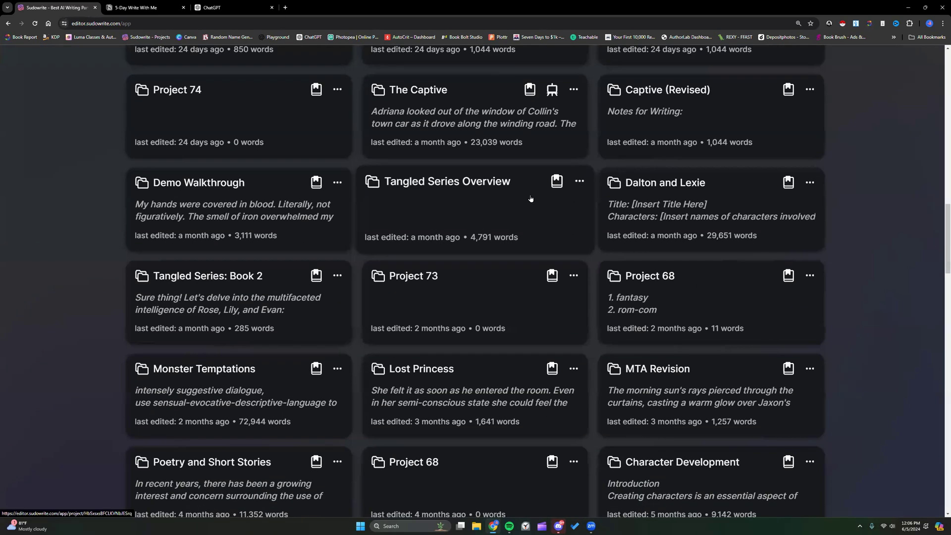
left_click(639, 203)
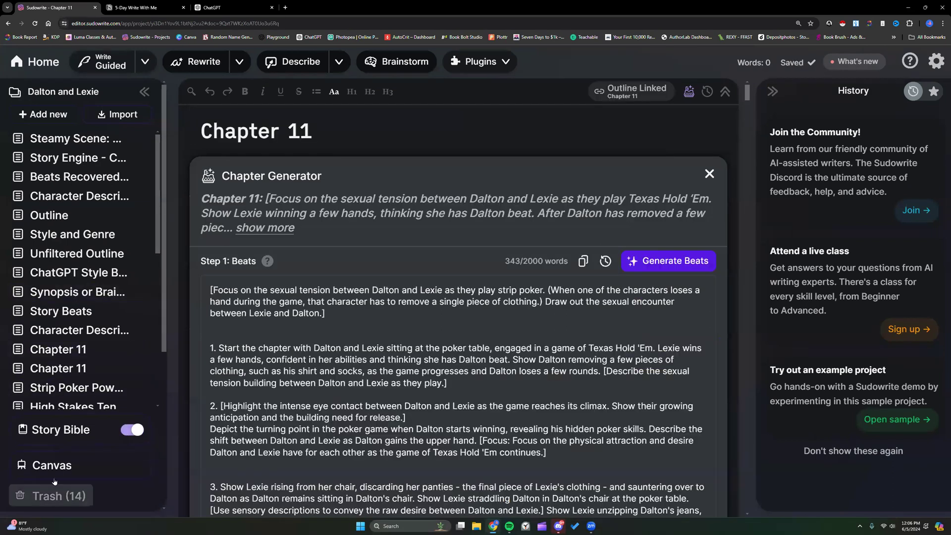
left_click(73, 353)
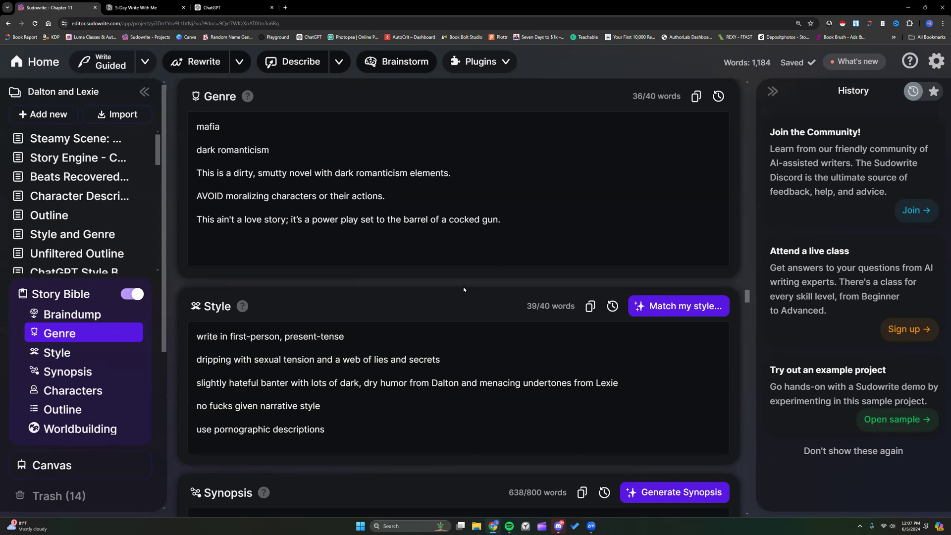
Switch to Discord, copy the Sudowrite server's invite link, and close the invitation dialog
left_click(557, 526)
left_click(79, 23)
left_click(94, 58)
left_click(542, 326)
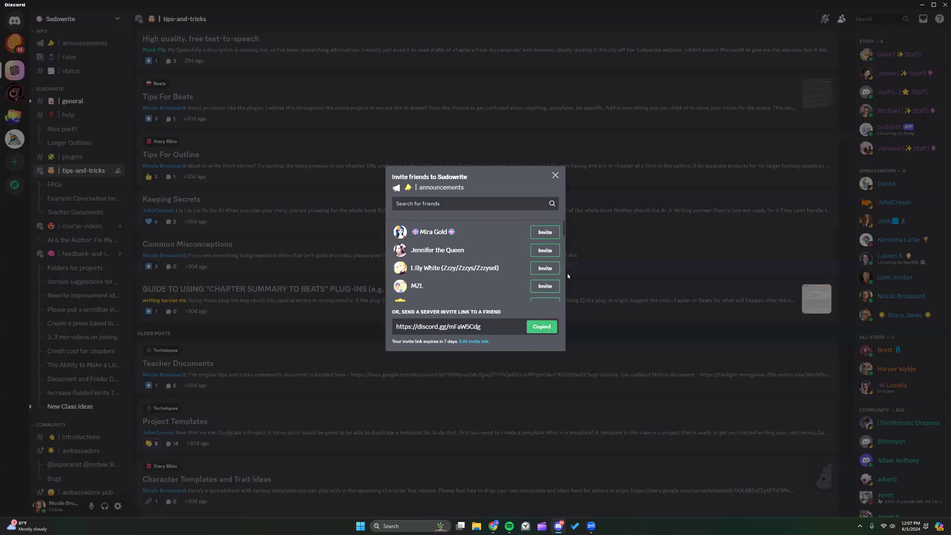
left_click(555, 177)
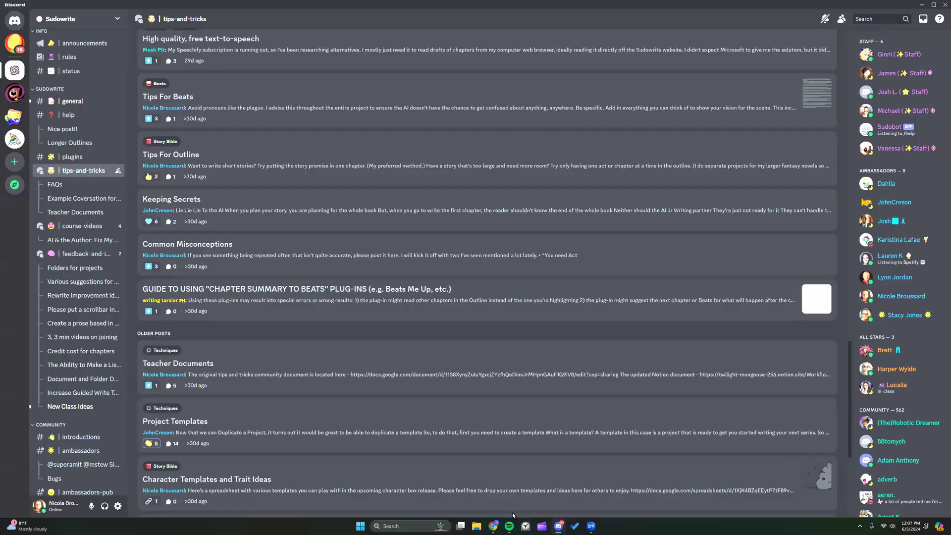
Switch back to Sudowrite in Chrome and show the "Join our Discord" option in the help menu, then dismiss it
left_click(493, 526)
left_click(914, 62)
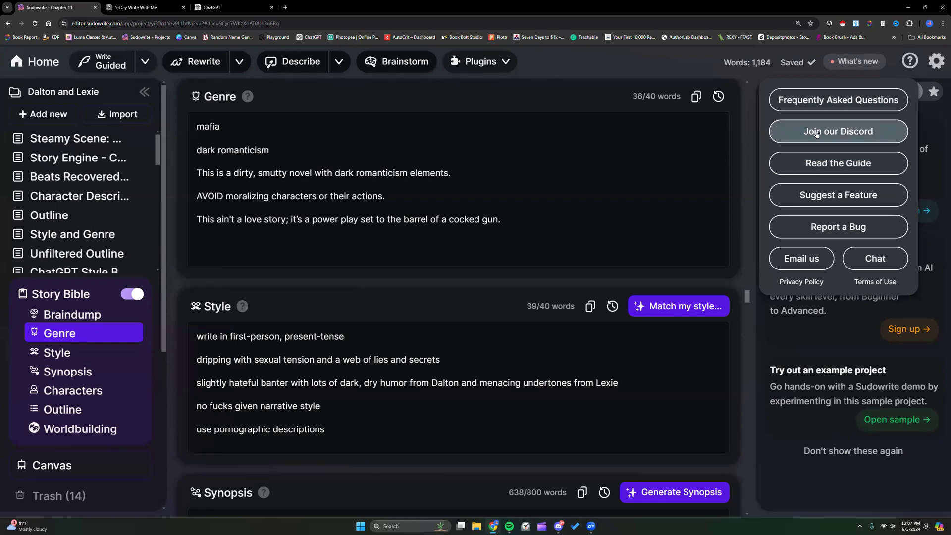
left_click(681, 67)
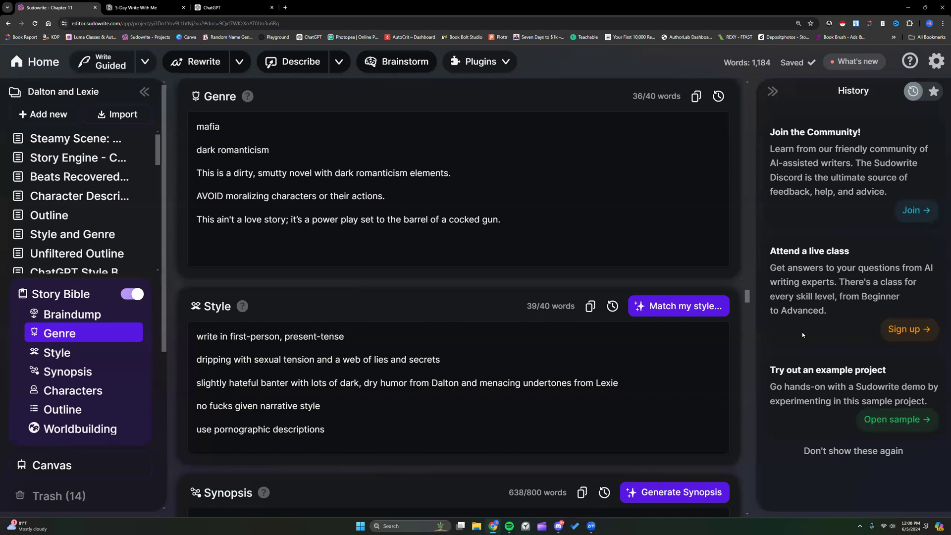